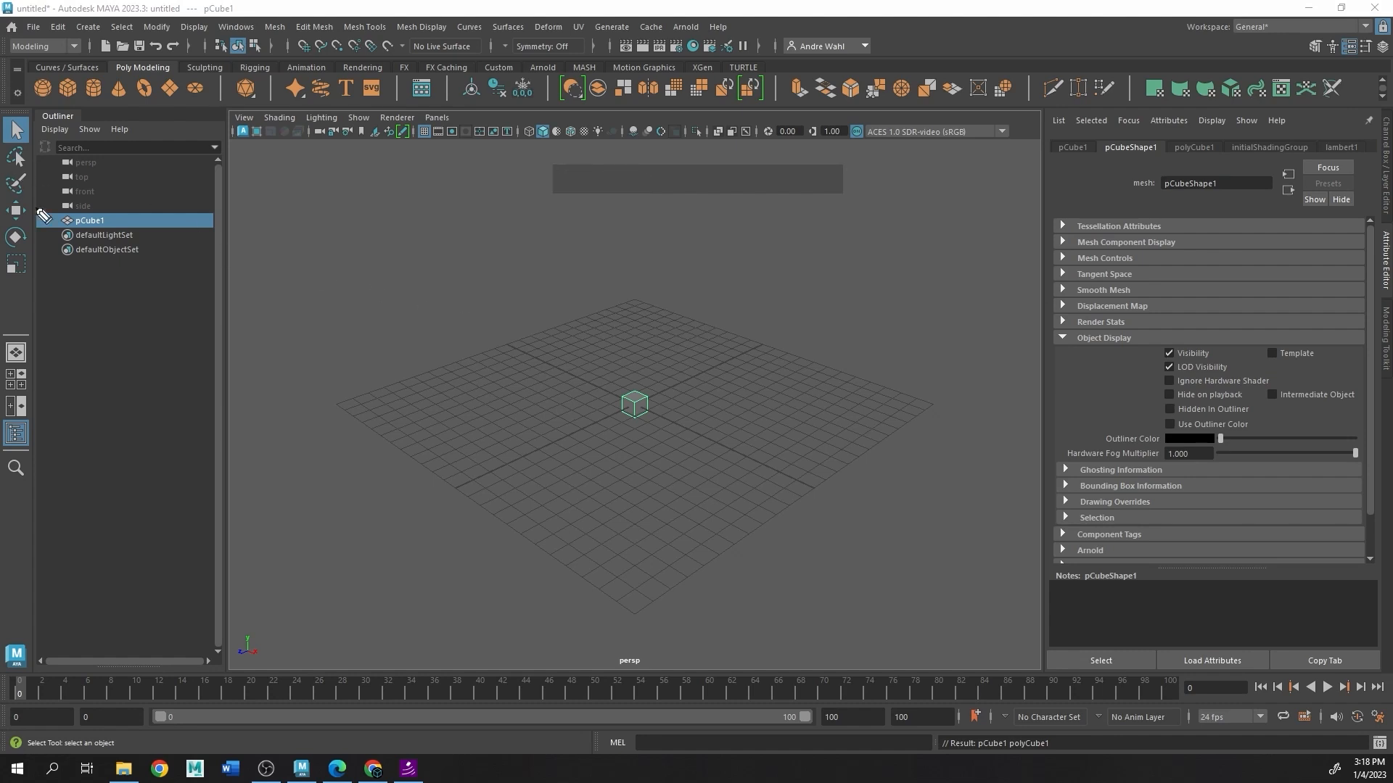
mouse_move(25, 231)
left_mouse_down()
mouse_move(4, 194)
mouse_move(84, 217)
mouse_move(298, 212)
mouse_move(342, 187)
mouse_move(314, 172)
mouse_move(316, 203)
mouse_move(302, 196)
mouse_move(357, 230)
mouse_move(371, 180)
left_mouse_up()
left_click_drag(411, 245, 479, 222)
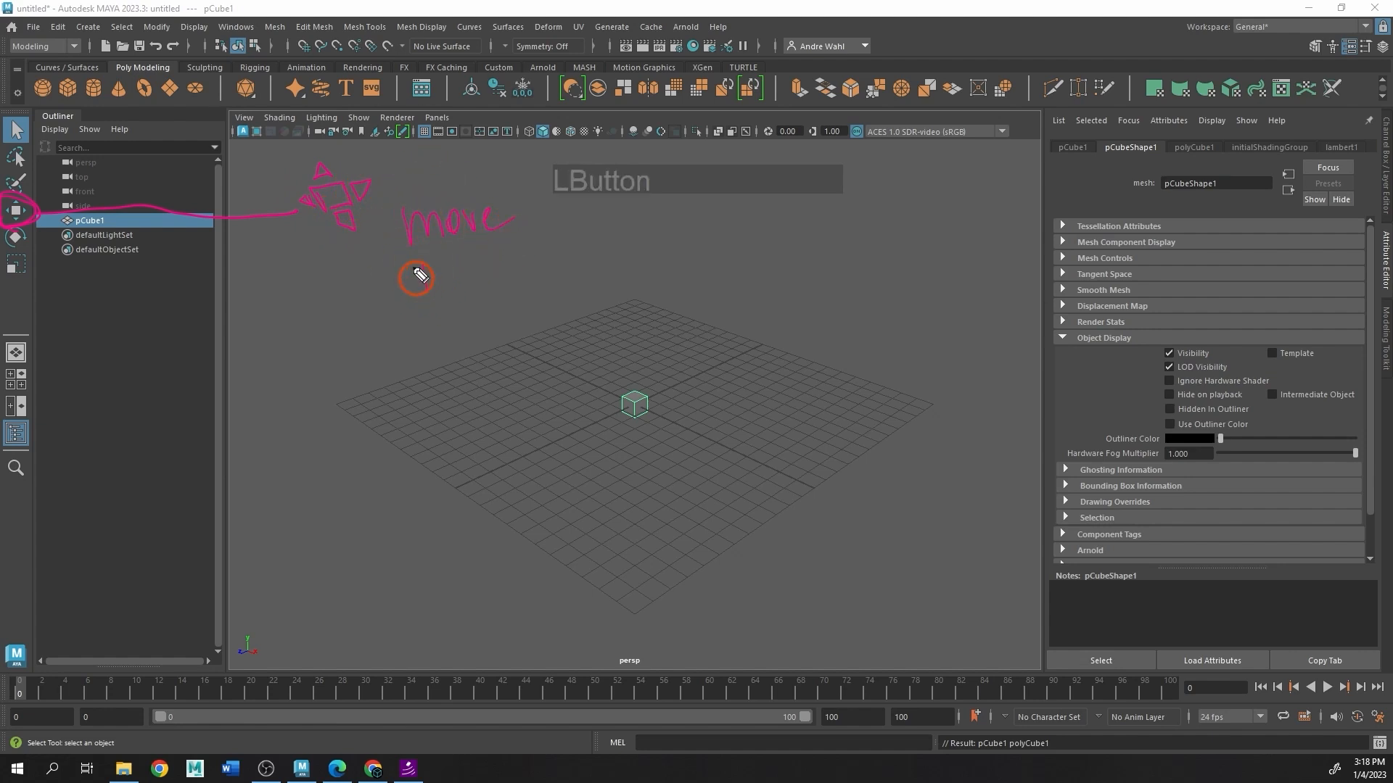
mouse_move(419, 275)
left_mouse_down()
mouse_move(476, 273)
mouse_move(476, 259)
mouse_move(550, 276)
mouse_move(569, 248)
mouse_move(624, 254)
left_mouse_up()
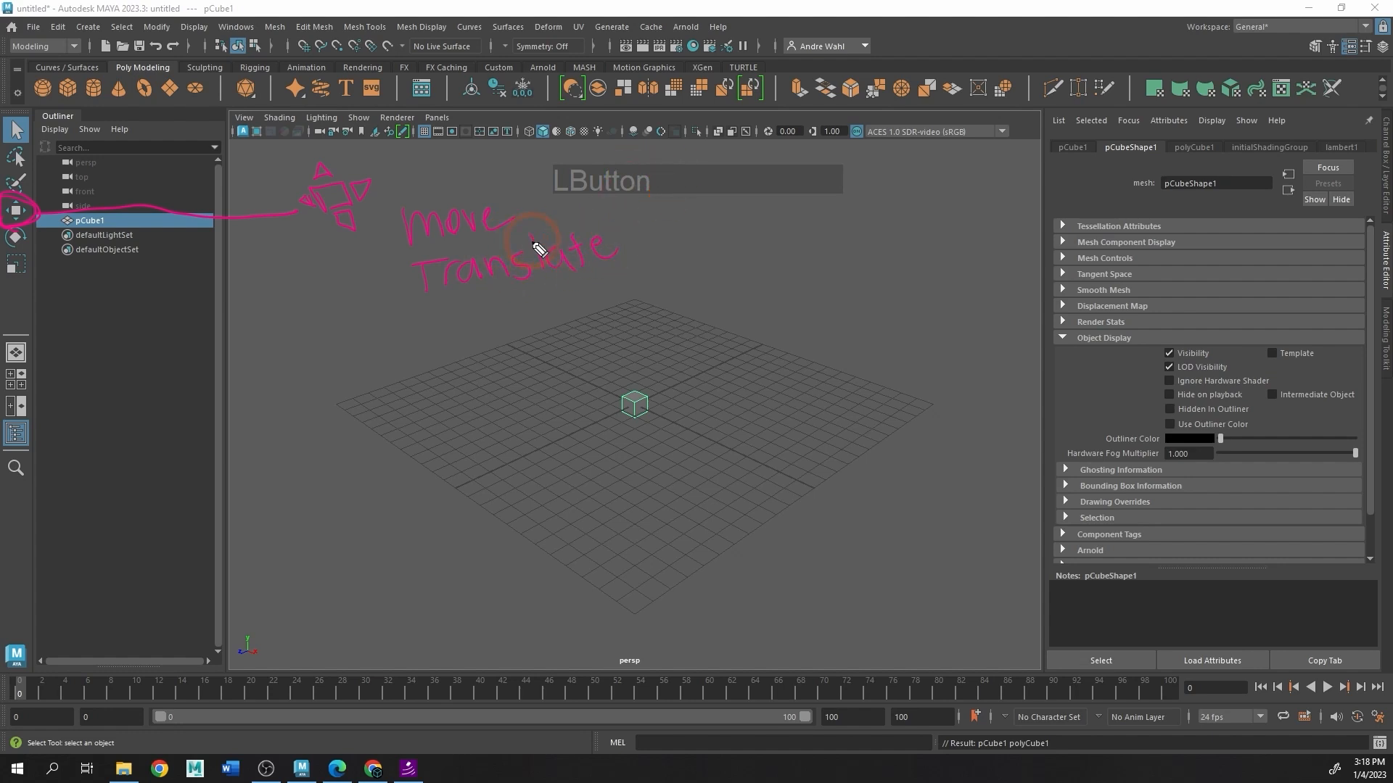
left_click(1383, 30)
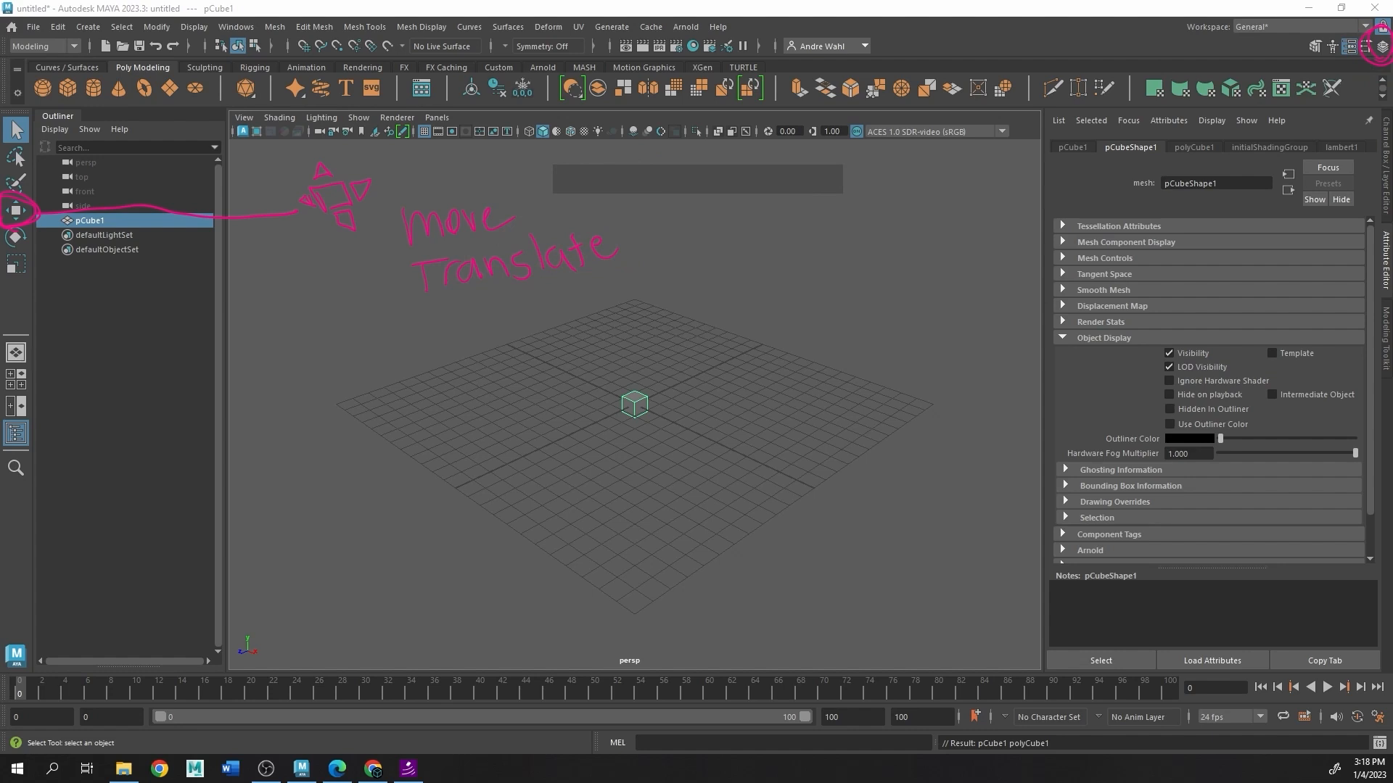
Step: Show the Channel Box in place of the Attribute Editor and activate the Move tool on the selected cube
left_click(1382, 47)
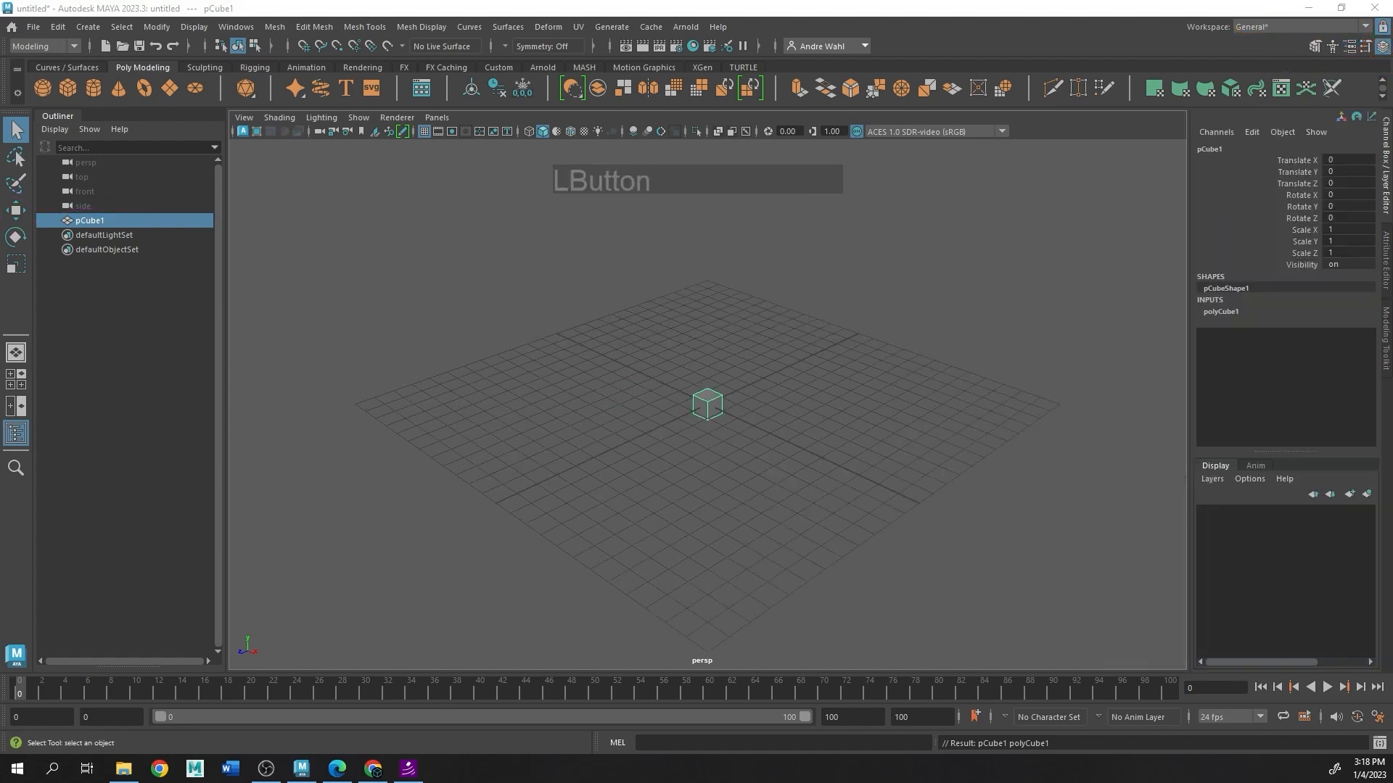
key("w")
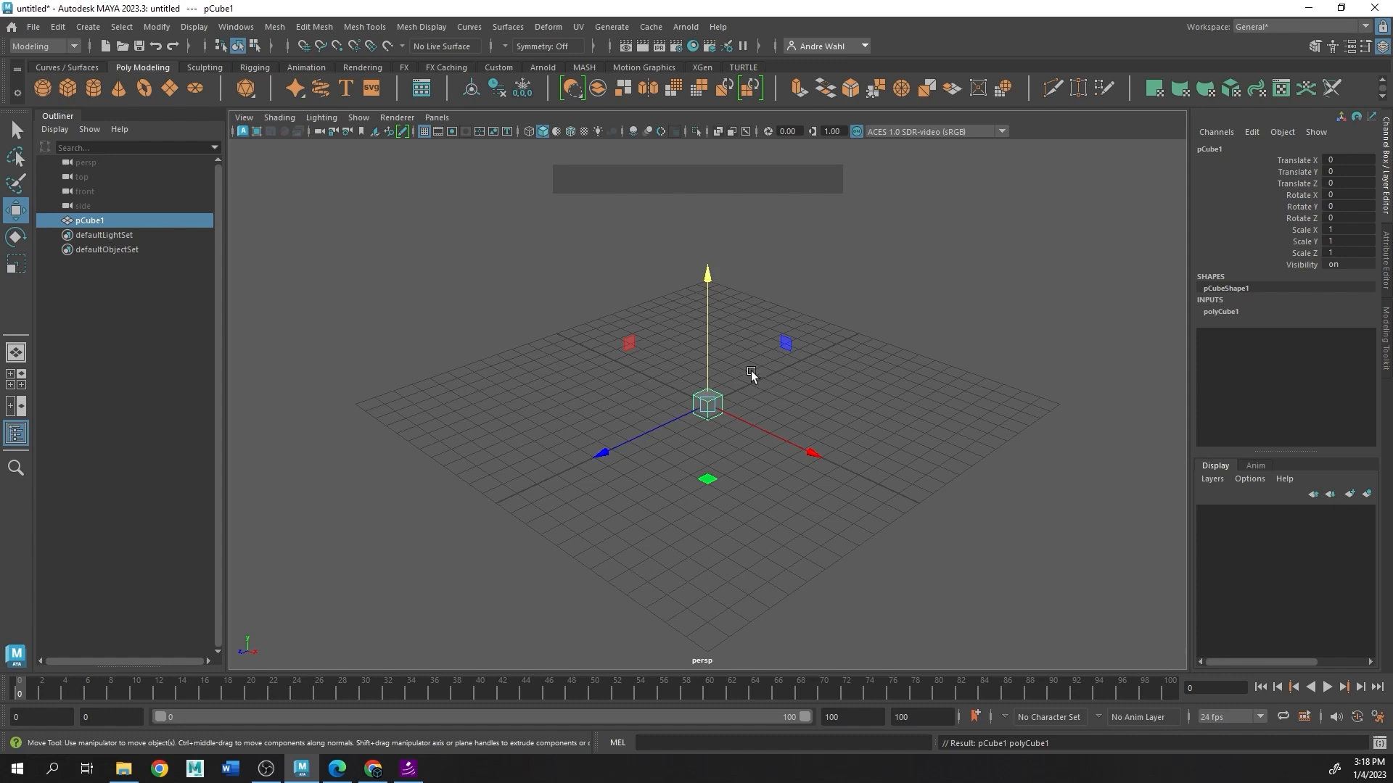
left_click(554, 256)
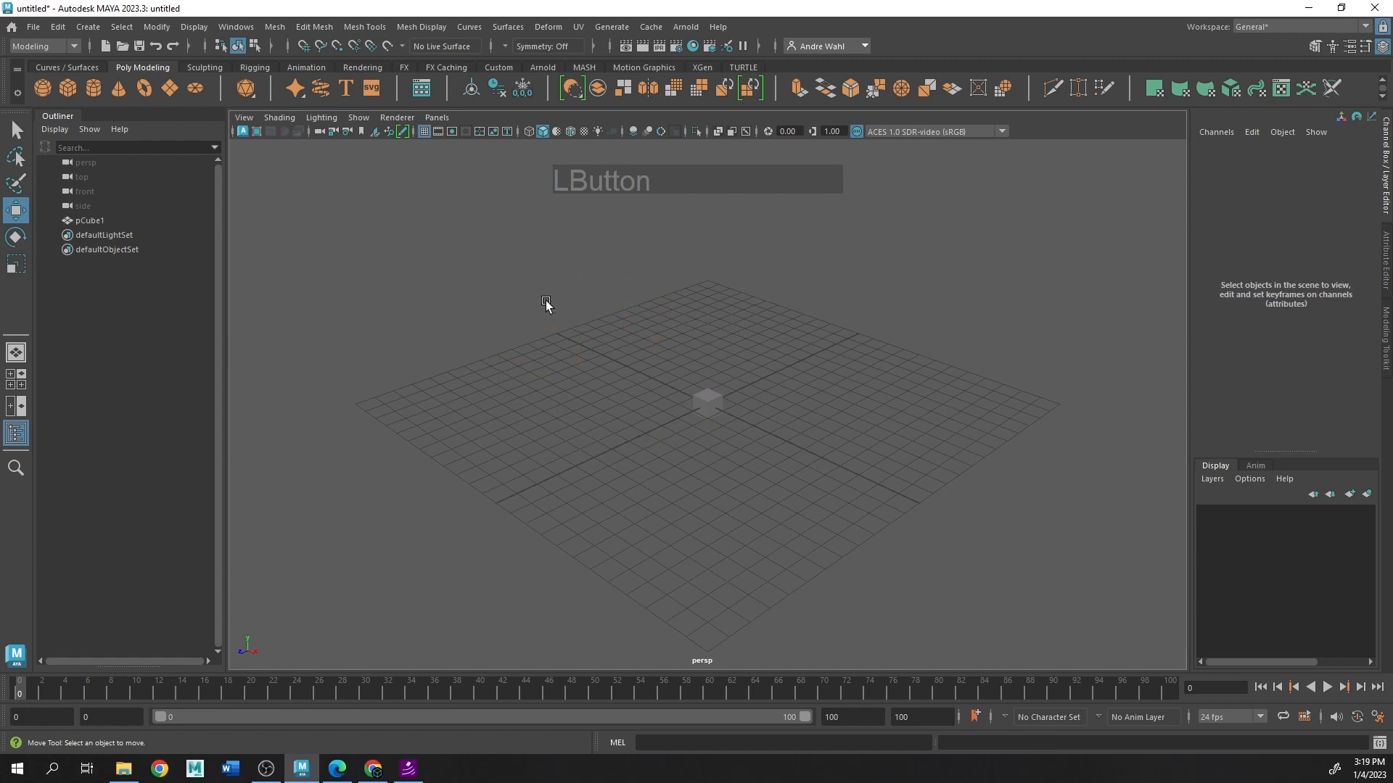
left_click(714, 401)
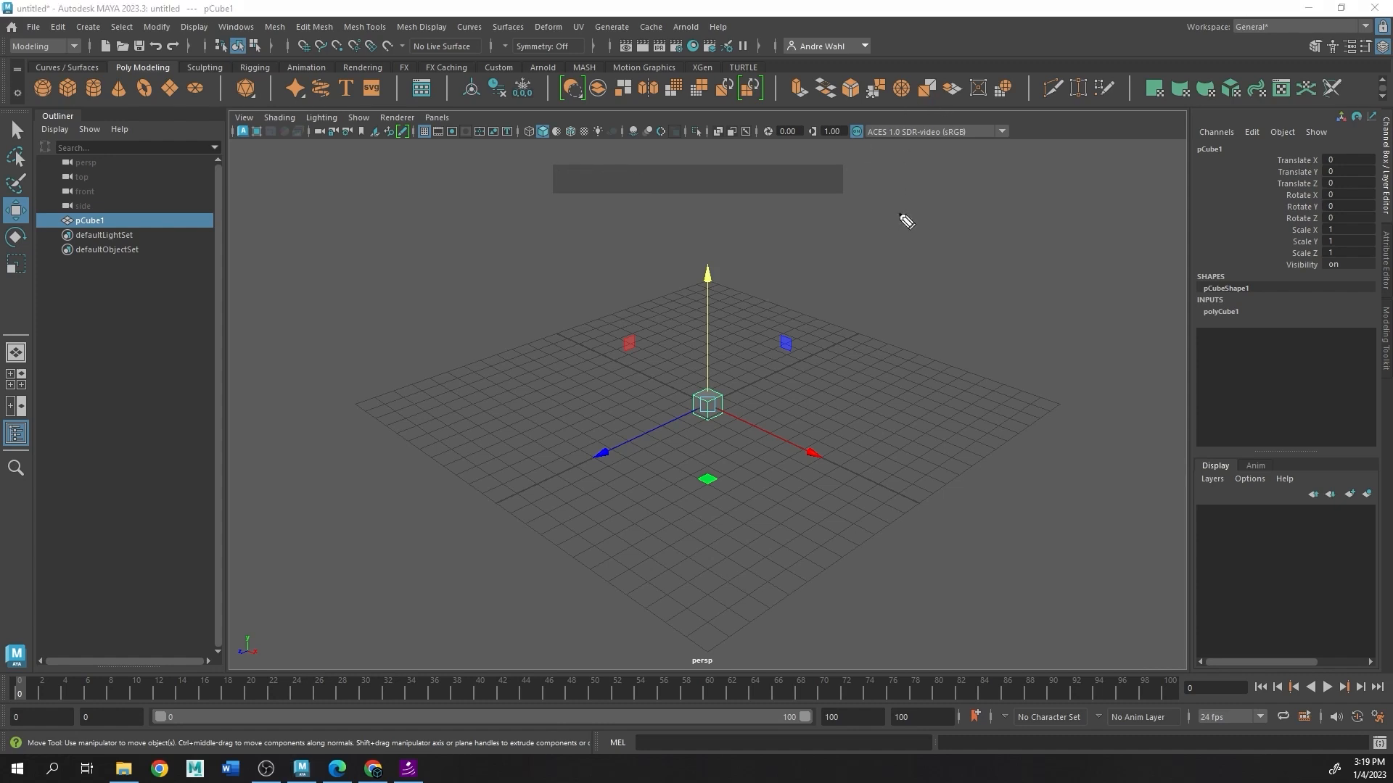
left_click_drag(890, 211, 921, 215)
left_click_drag(889, 199, 945, 188)
mouse_move(938, 168)
left_mouse_down()
mouse_move(931, 203)
mouse_move(969, 190)
left_mouse_up()
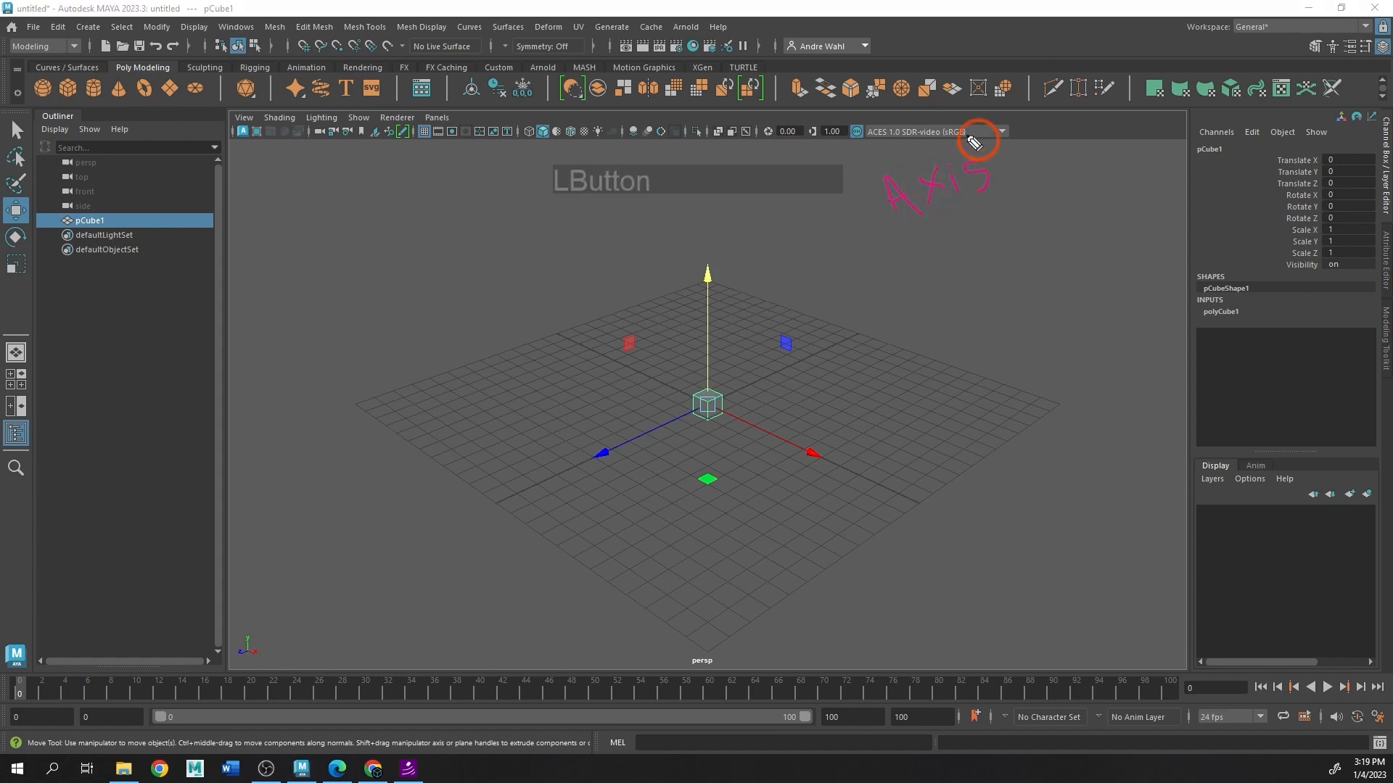
left_click_drag(874, 241, 1015, 195)
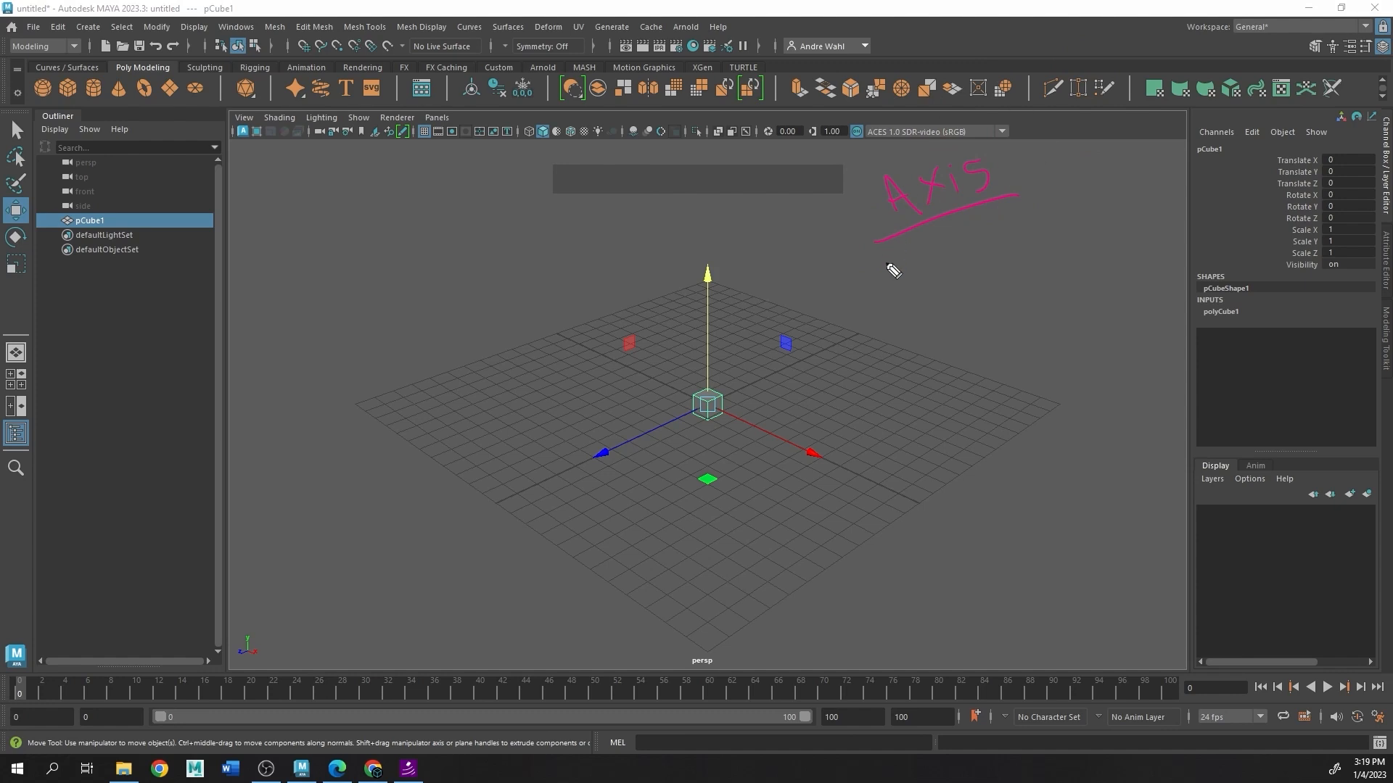
mouse_move(903, 275)
left_mouse_down()
mouse_move(970, 249)
mouse_move(983, 226)
left_mouse_up()
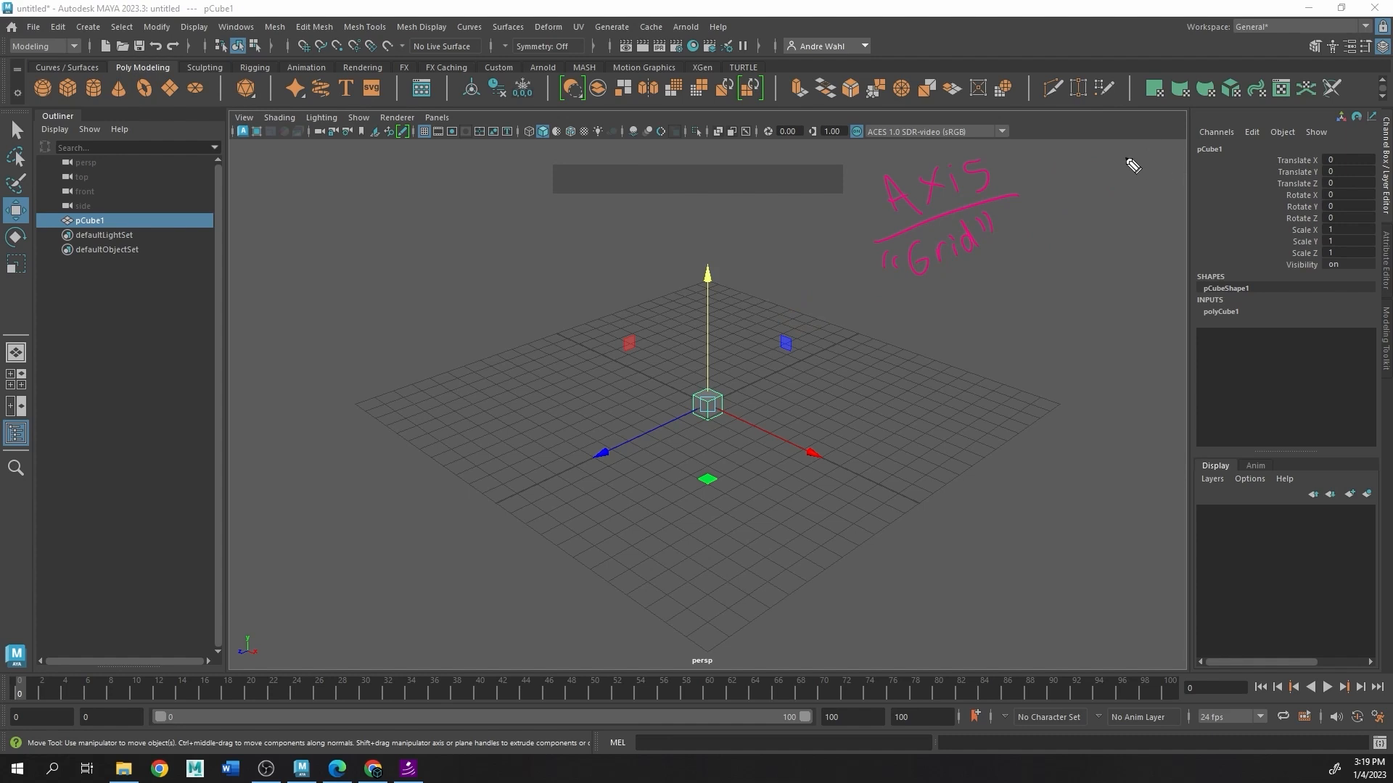
left_click_drag(879, 315, 914, 322)
left_click_drag(903, 300, 888, 340)
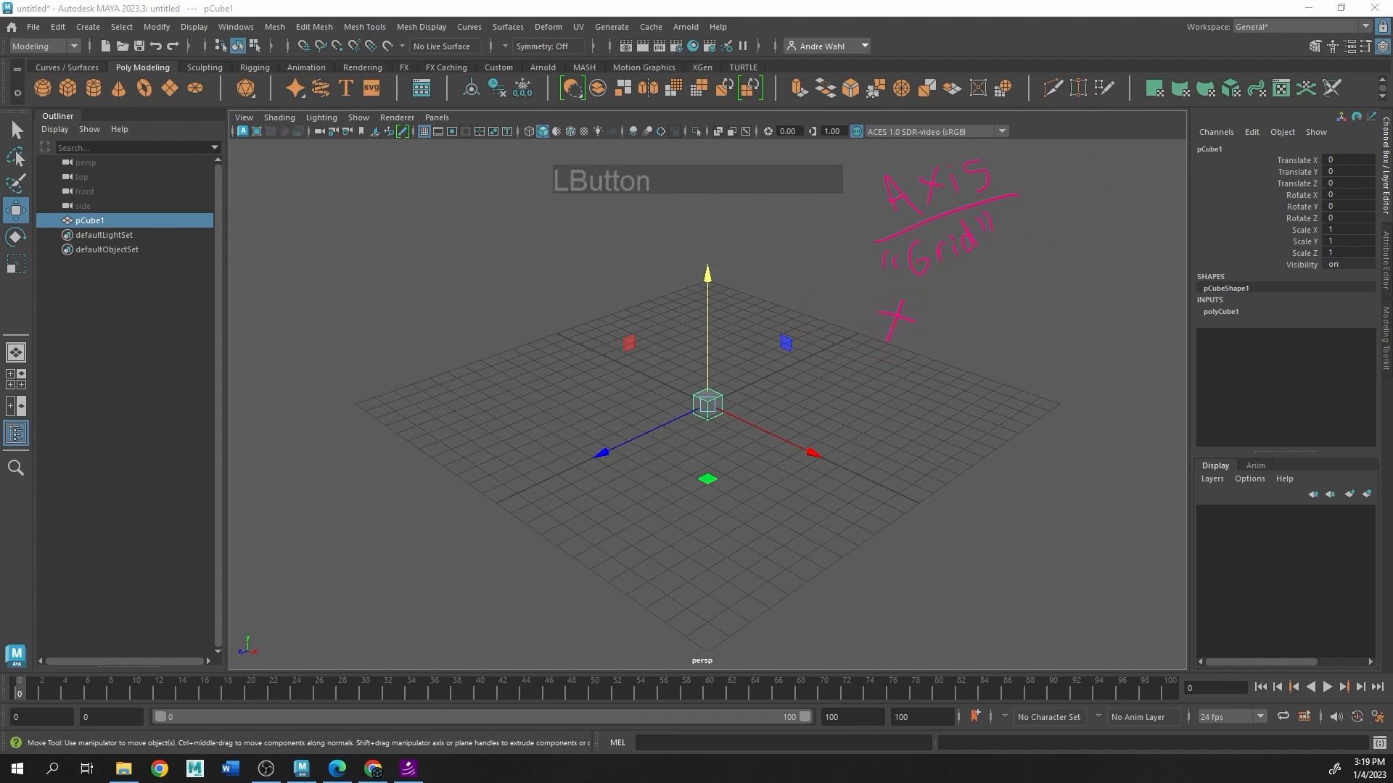
mouse_move(898, 346)
left_mouse_down()
mouse_move(925, 354)
mouse_move(919, 388)
mouse_move(957, 415)
left_mouse_up()
mouse_move(919, 305)
left_mouse_down()
mouse_move(1042, 258)
mouse_move(1064, 223)
mouse_move(1104, 230)
left_mouse_up()
mouse_move(817, 450)
left_mouse_down()
mouse_move(805, 450)
mouse_move(816, 461)
left_mouse_up()
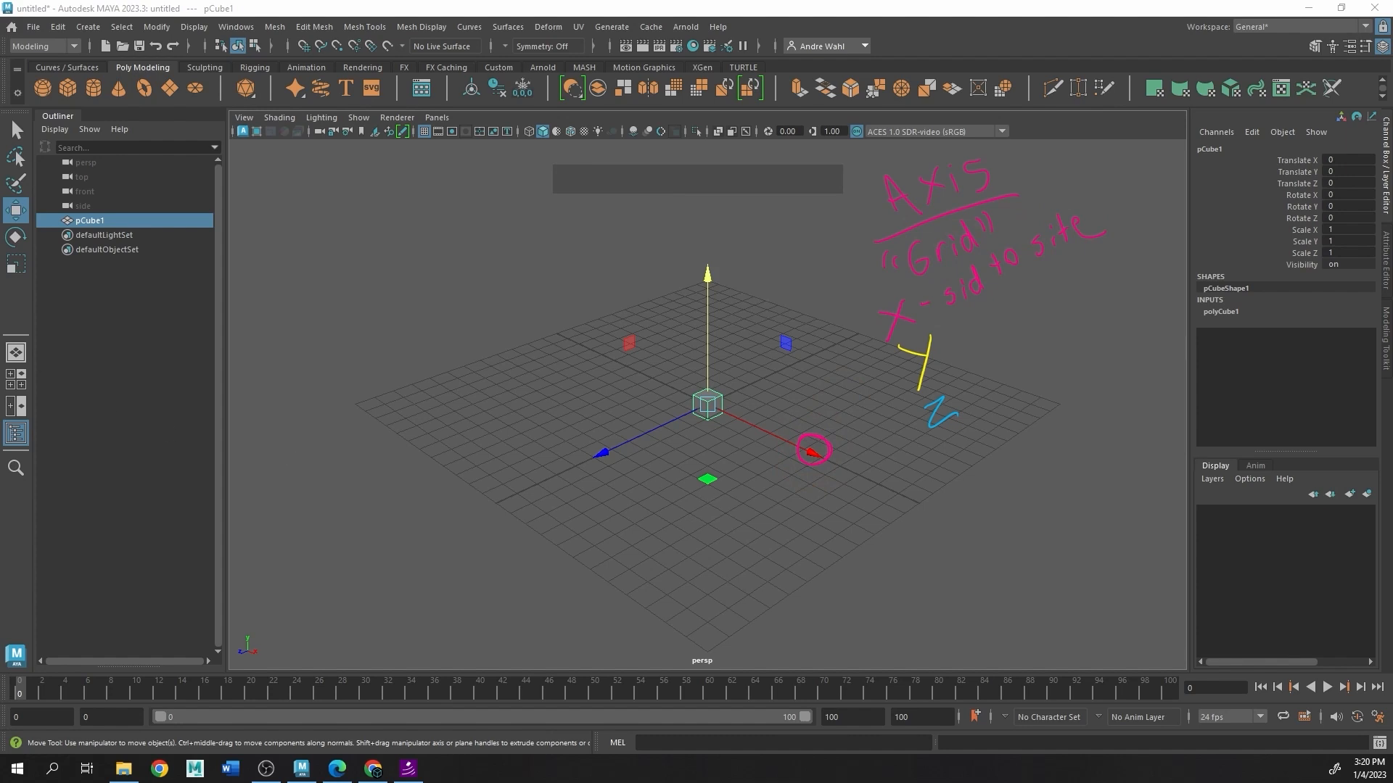
left_click(816, 457)
mouse_move(945, 355)
left_mouse_down()
mouse_move(986, 349)
mouse_move(1069, 282)
mouse_move(1100, 272)
mouse_move(1115, 292)
left_mouse_up()
mouse_move(708, 280)
left_mouse_down()
mouse_move(694, 283)
mouse_move(720, 265)
mouse_move(727, 288)
left_mouse_up()
mouse_move(746, 230)
left_mouse_down()
mouse_move(792, 240)
mouse_move(814, 212)
left_mouse_up()
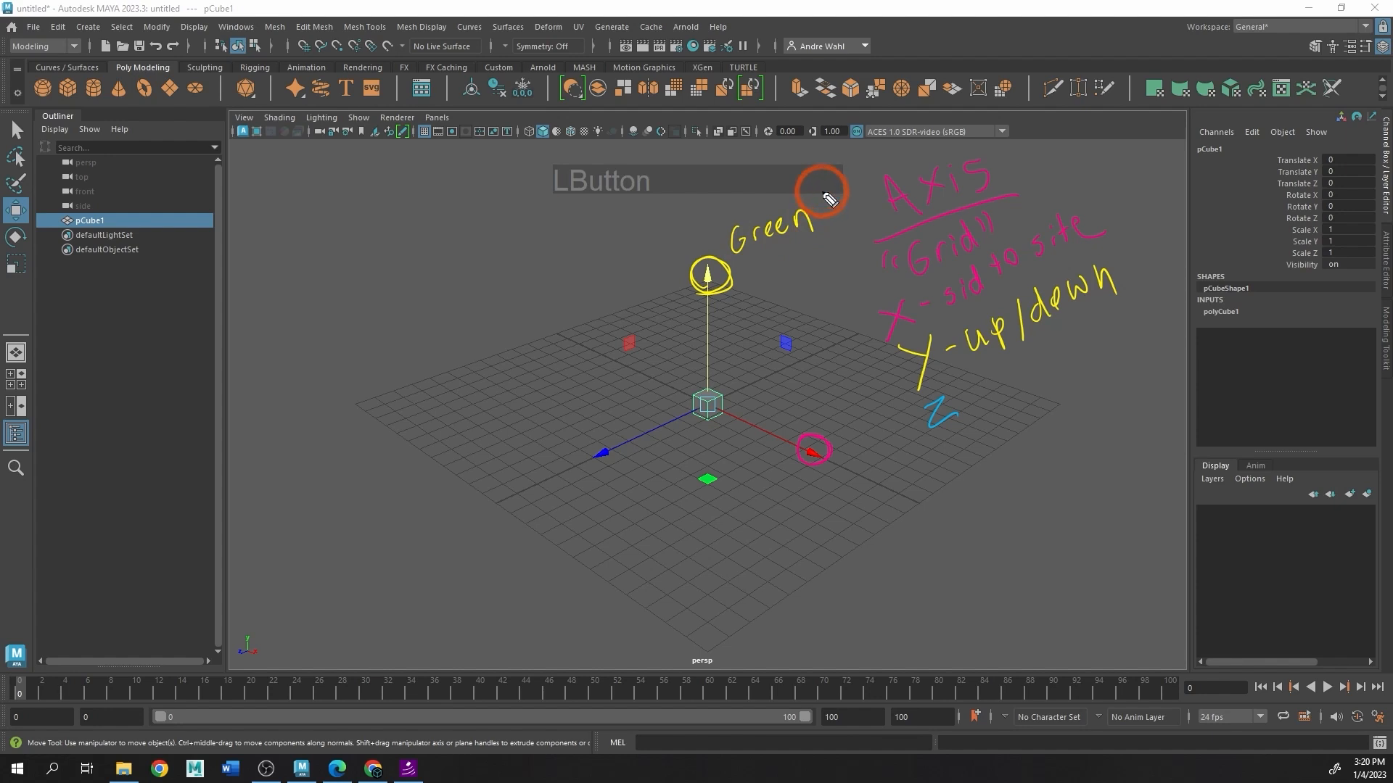
left_click(565, 454)
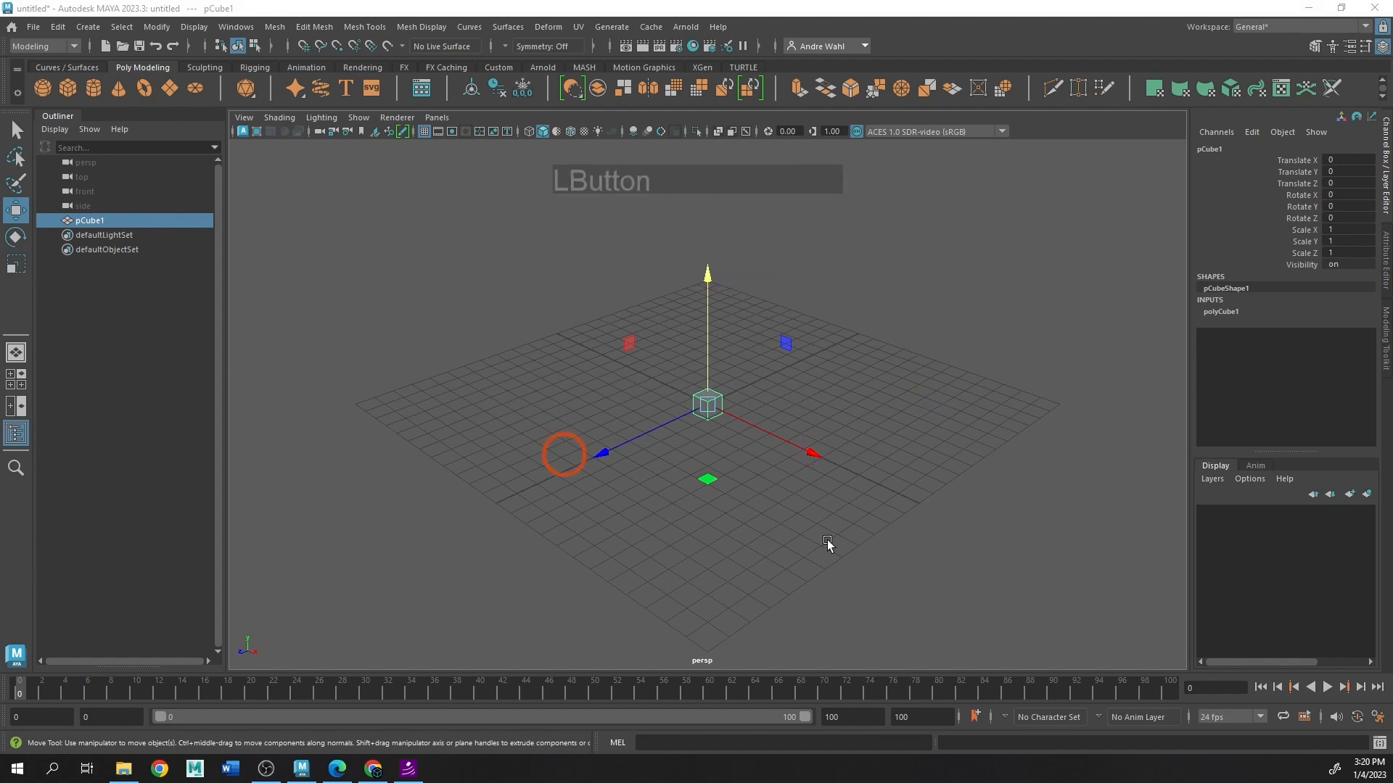
left_click(781, 433)
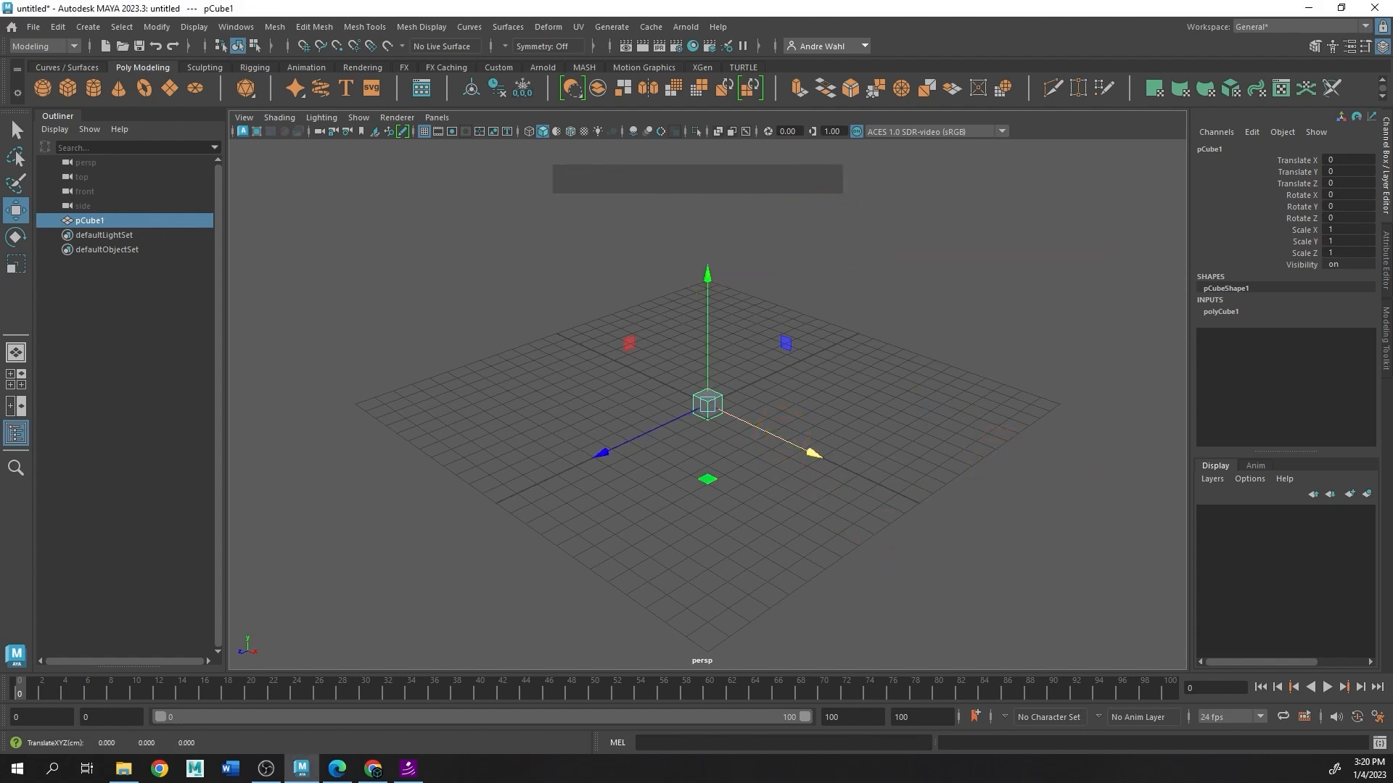
key("ctrl+z")
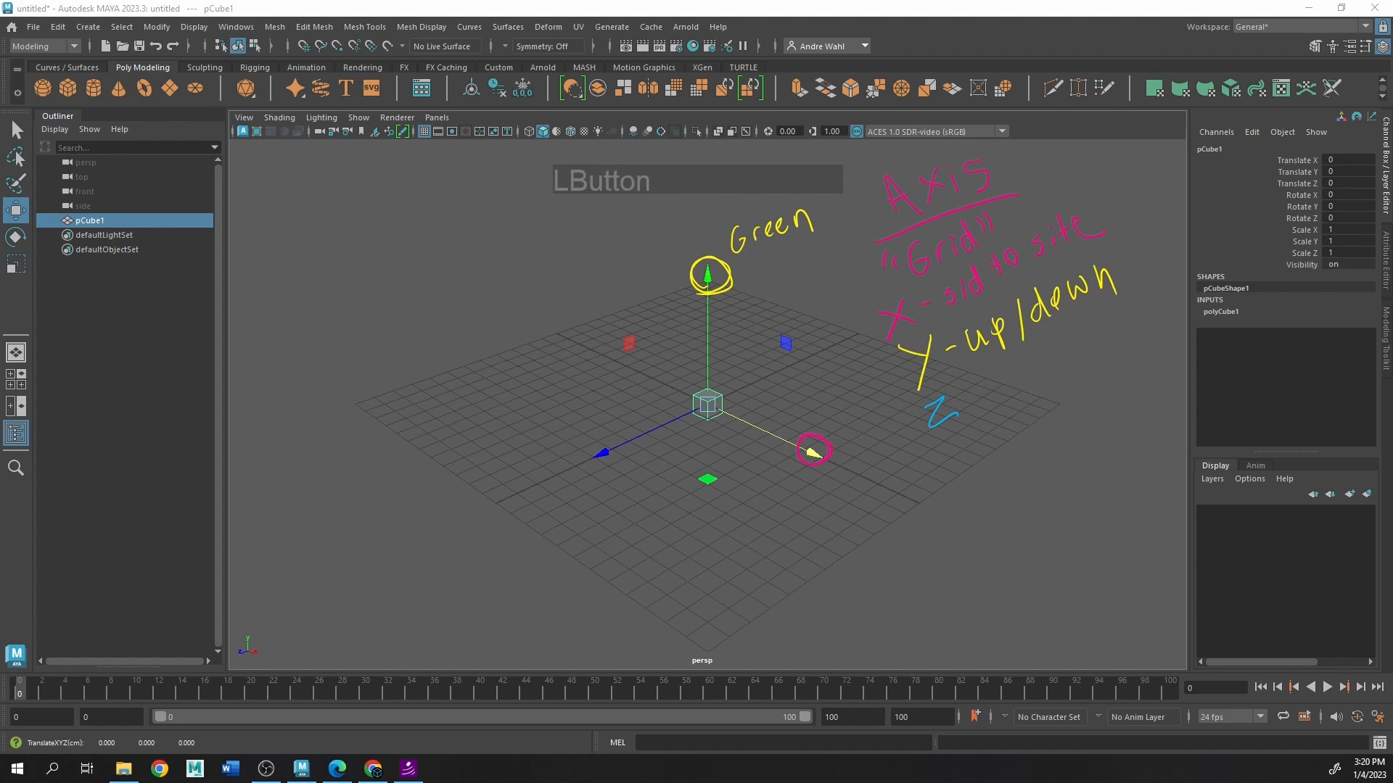
mouse_move(840, 465)
left_mouse_down()
mouse_move(856, 490)
mouse_move(898, 456)
left_mouse_up()
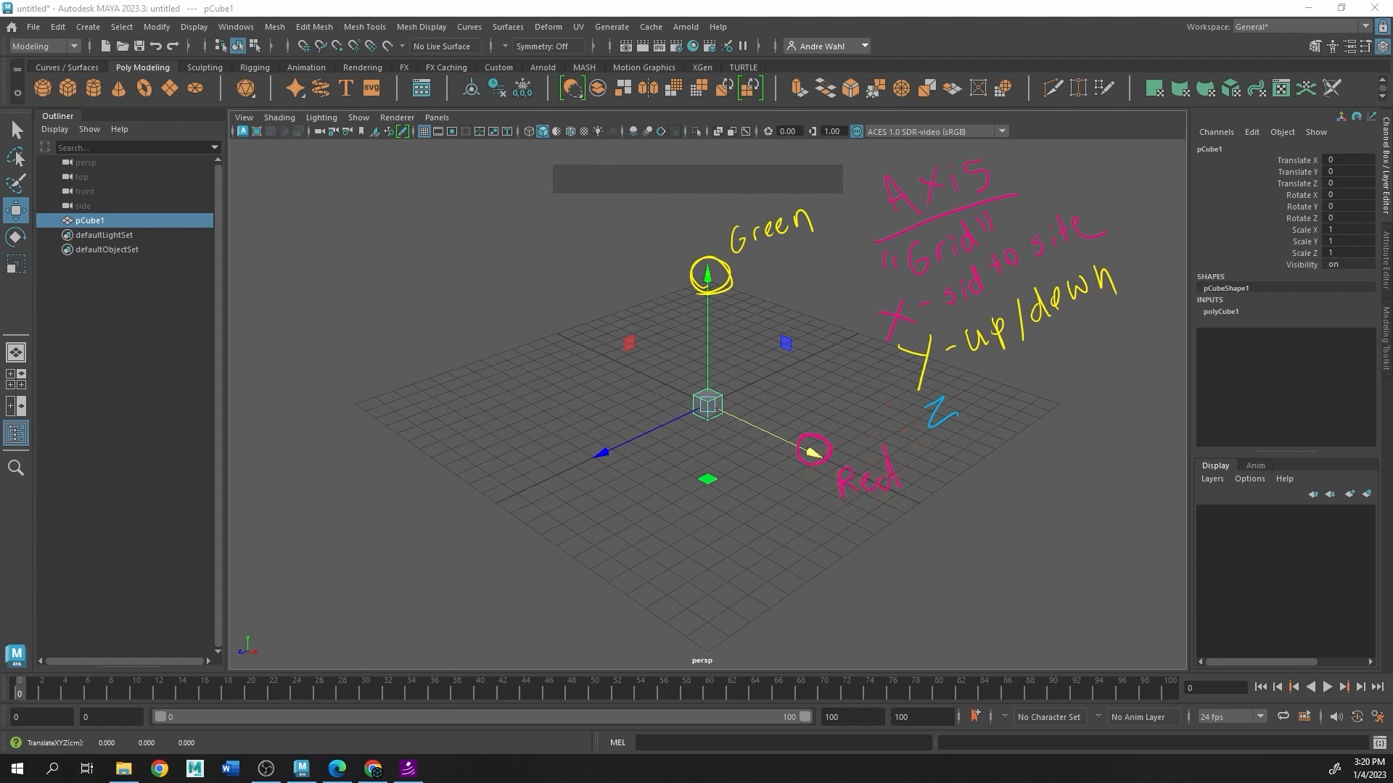
left_click(886, 405)
mouse_move(964, 397)
left_mouse_down()
mouse_move(1049, 377)
mouse_move(1092, 353)
mouse_move(1095, 331)
mouse_move(1035, 435)
mouse_move(1069, 404)
mouse_move(1207, 372)
left_mouse_up()
mouse_move(613, 457)
left_mouse_down()
mouse_move(622, 472)
mouse_move(589, 451)
left_mouse_up()
mouse_move(506, 424)
left_mouse_down()
mouse_move(507, 457)
mouse_move(582, 425)
left_mouse_up()
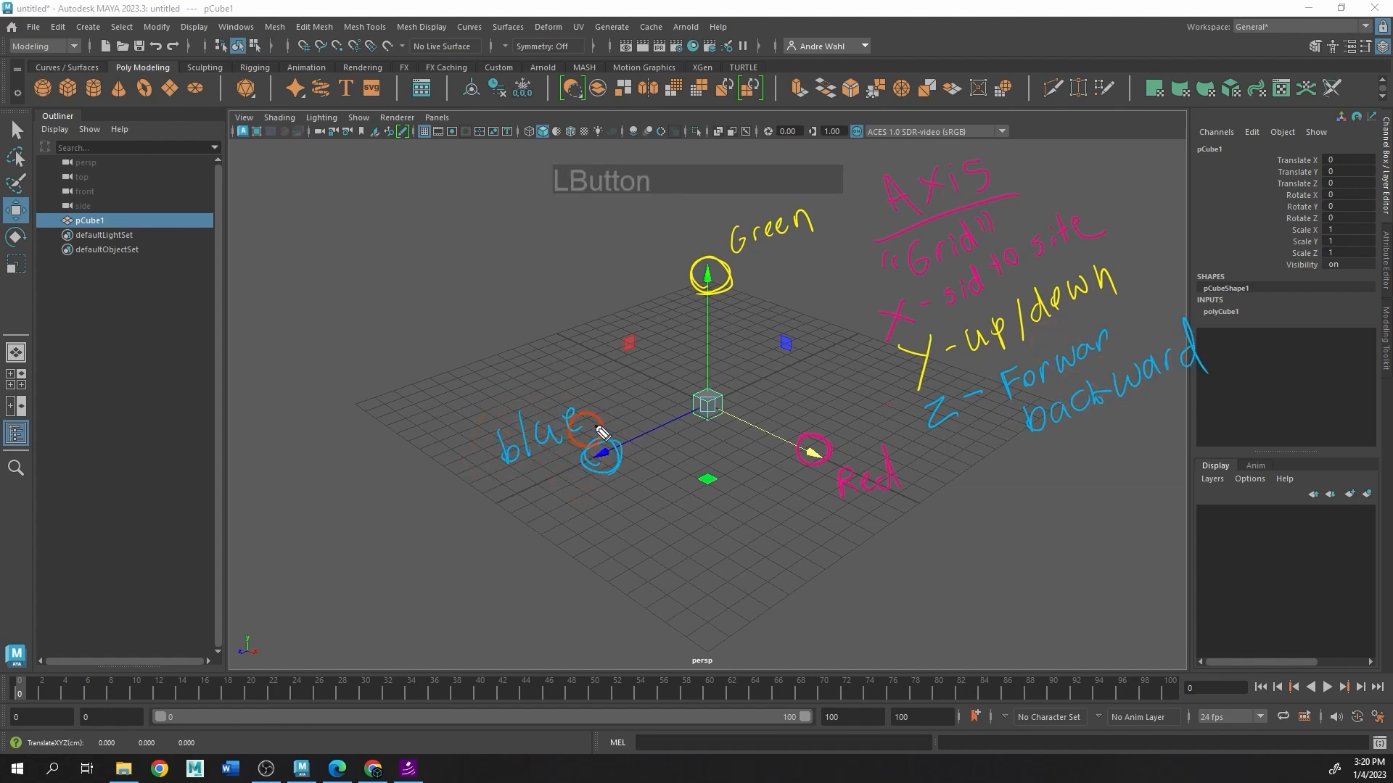
left_click(613, 396)
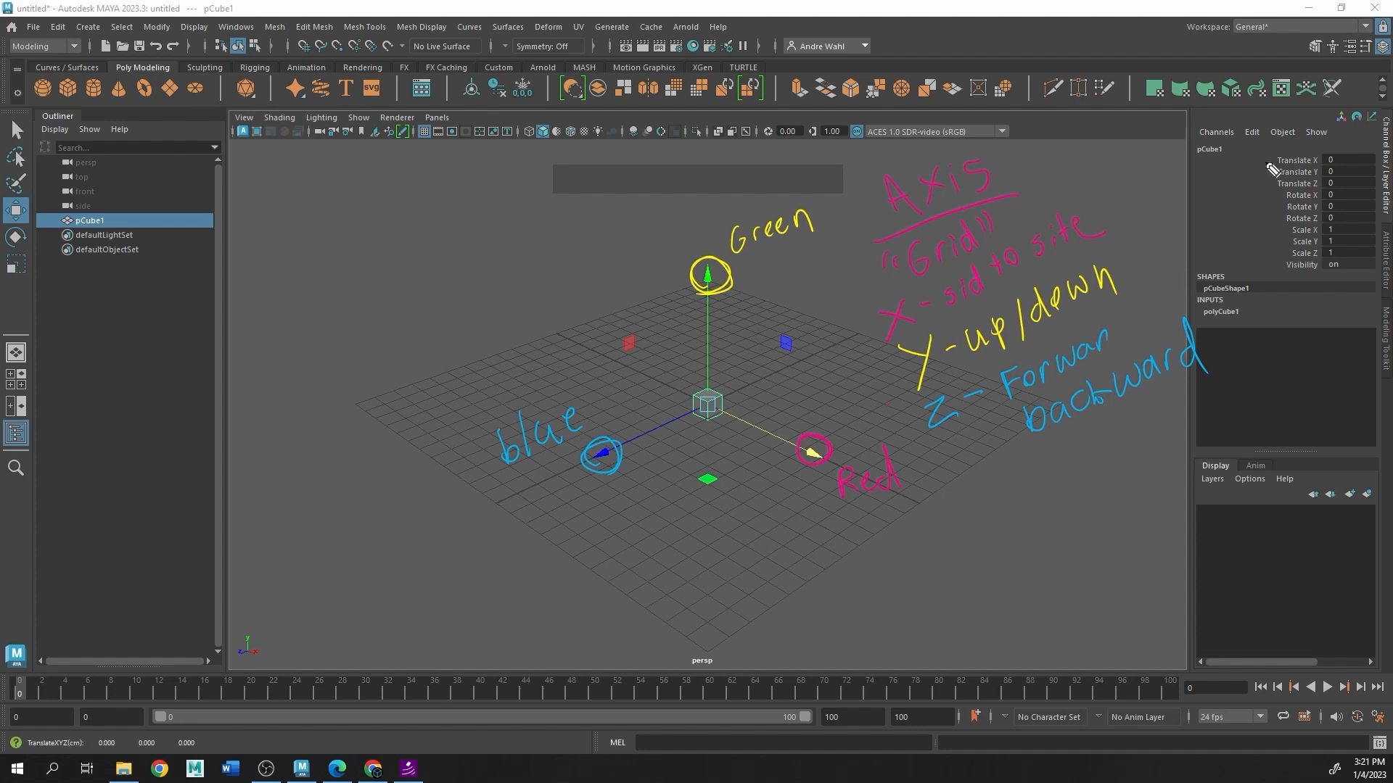
mouse_move(1268, 149)
left_mouse_down()
mouse_move(1294, 194)
mouse_move(1356, 196)
mouse_move(1302, 149)
mouse_move(1271, 150)
left_mouse_up()
left_click(888, 405)
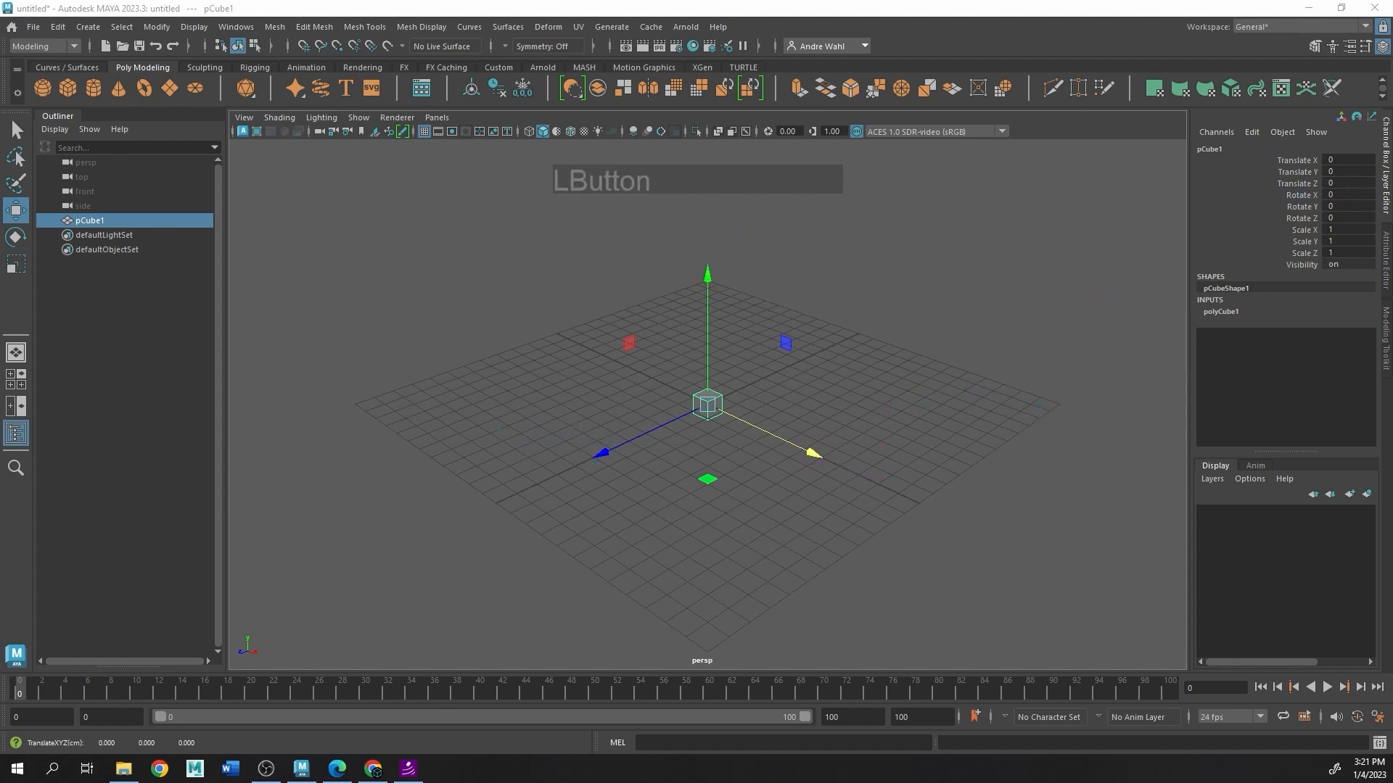
Step: Move the cube along its single axes to about 1.9 in X, 4.0 in Y and -0.6 in Z
left_click(663, 459)
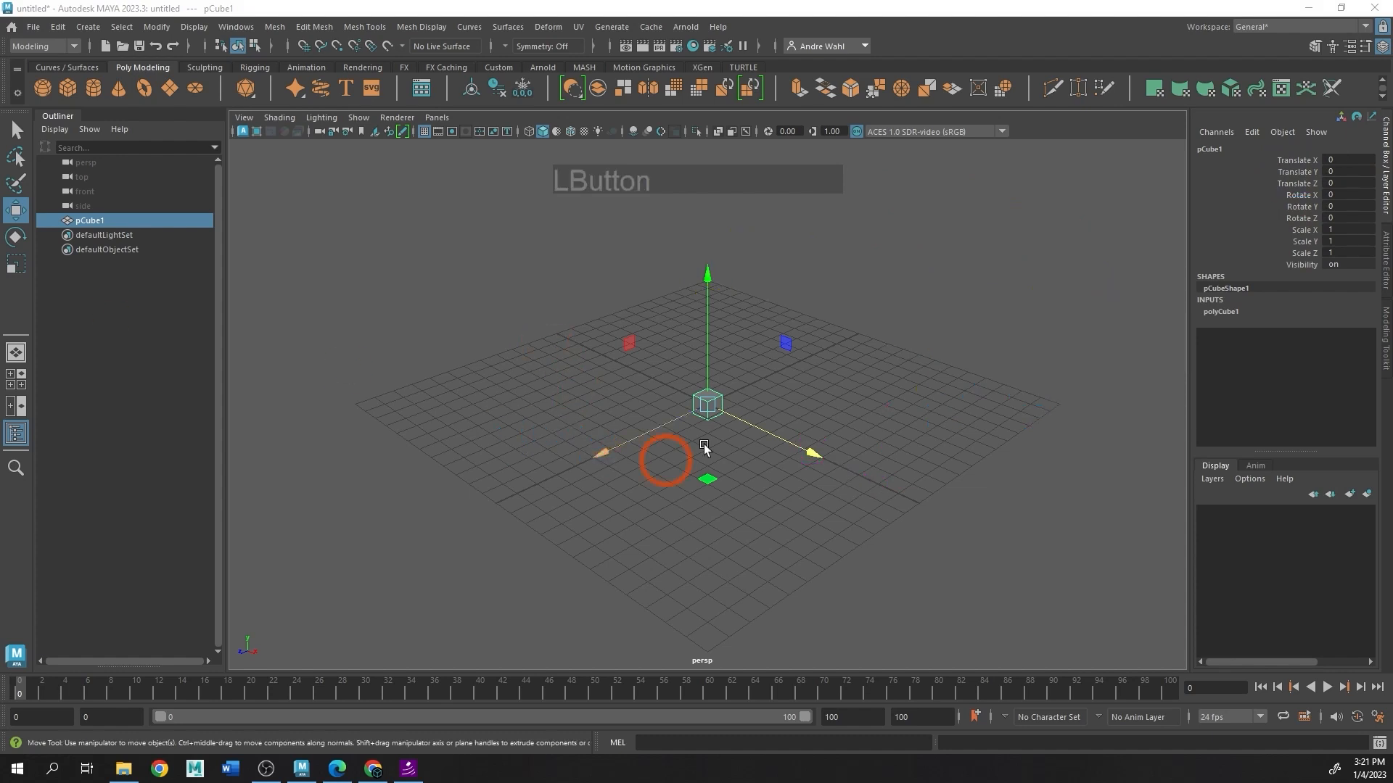
left_click(709, 312)
left_click_drag(710, 313, 747, 229)
left_click_drag(776, 355, 785, 425)
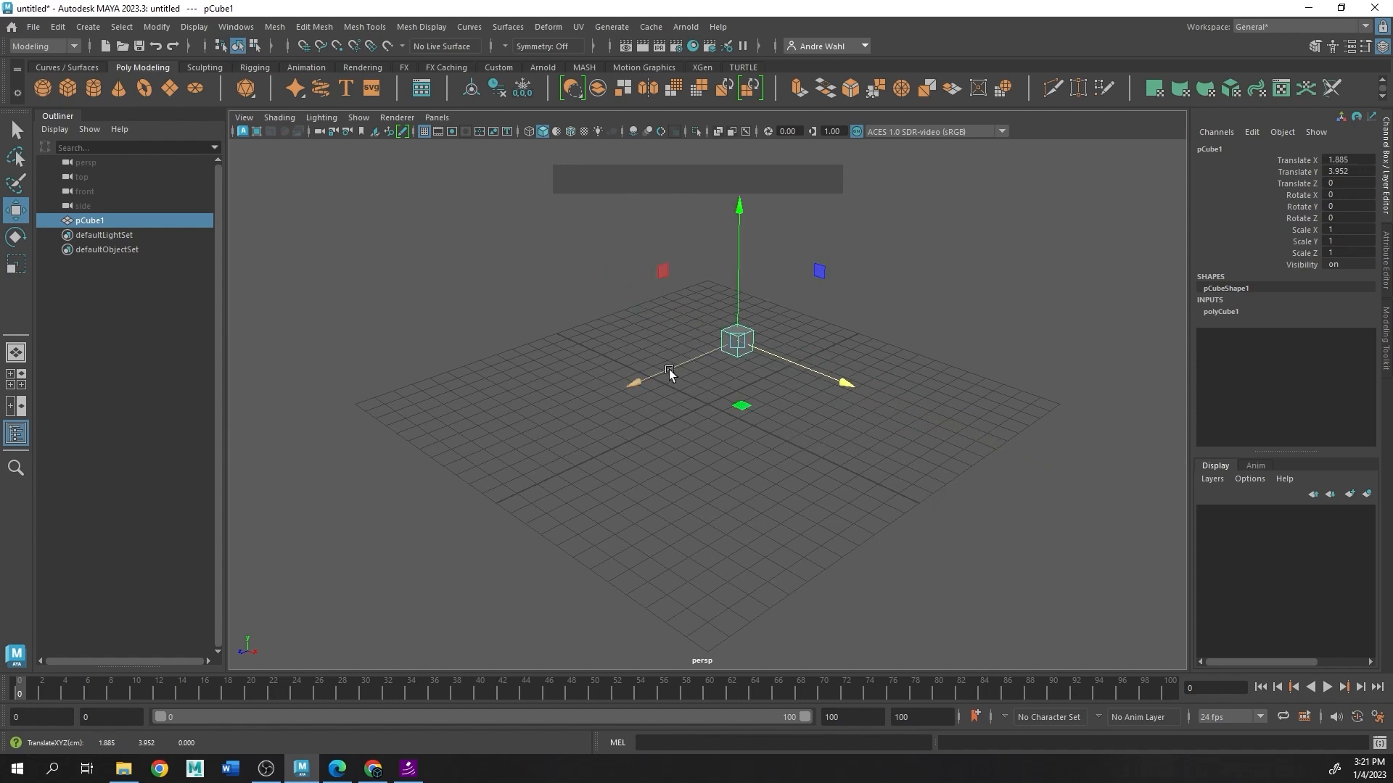
left_click_drag(667, 368, 805, 354)
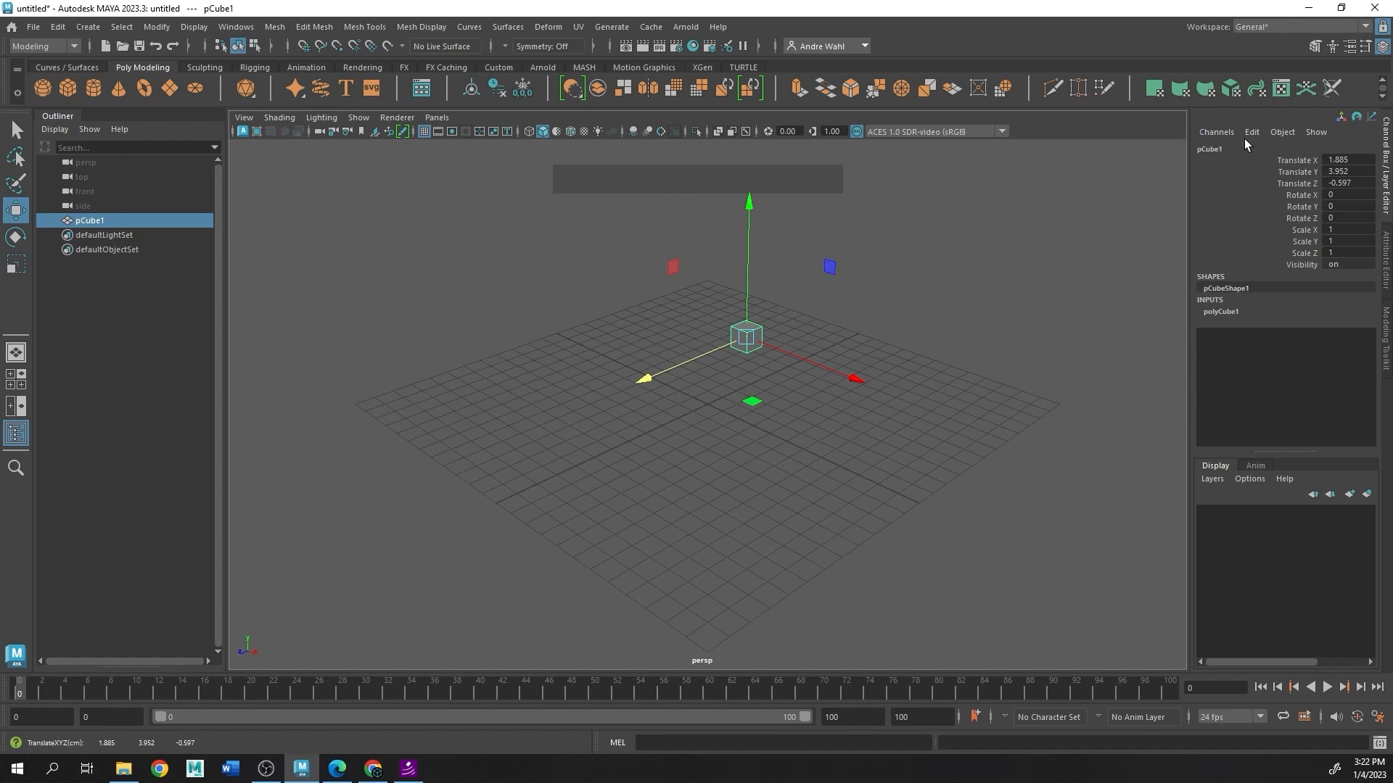
Step: Set the cube's Translate X to 10
double_click(1347, 159)
type("109")
key("BackSpace")
key("KP_Enter")
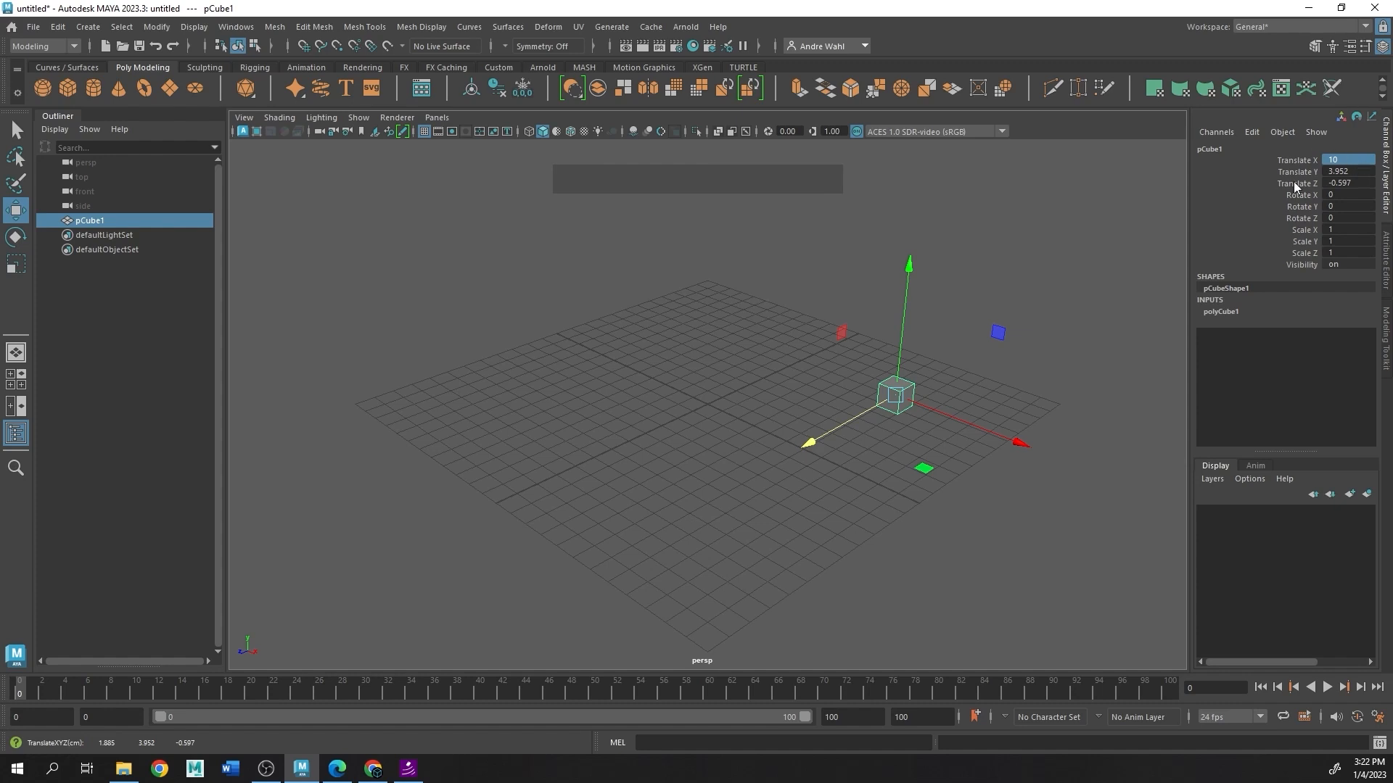
Step: Return the cube to the origin by setting Translate X, Translate Y and Translate Z each to 0
left_click(1361, 159)
type("0")
left_click(1347, 155)
key("KP_Enter")
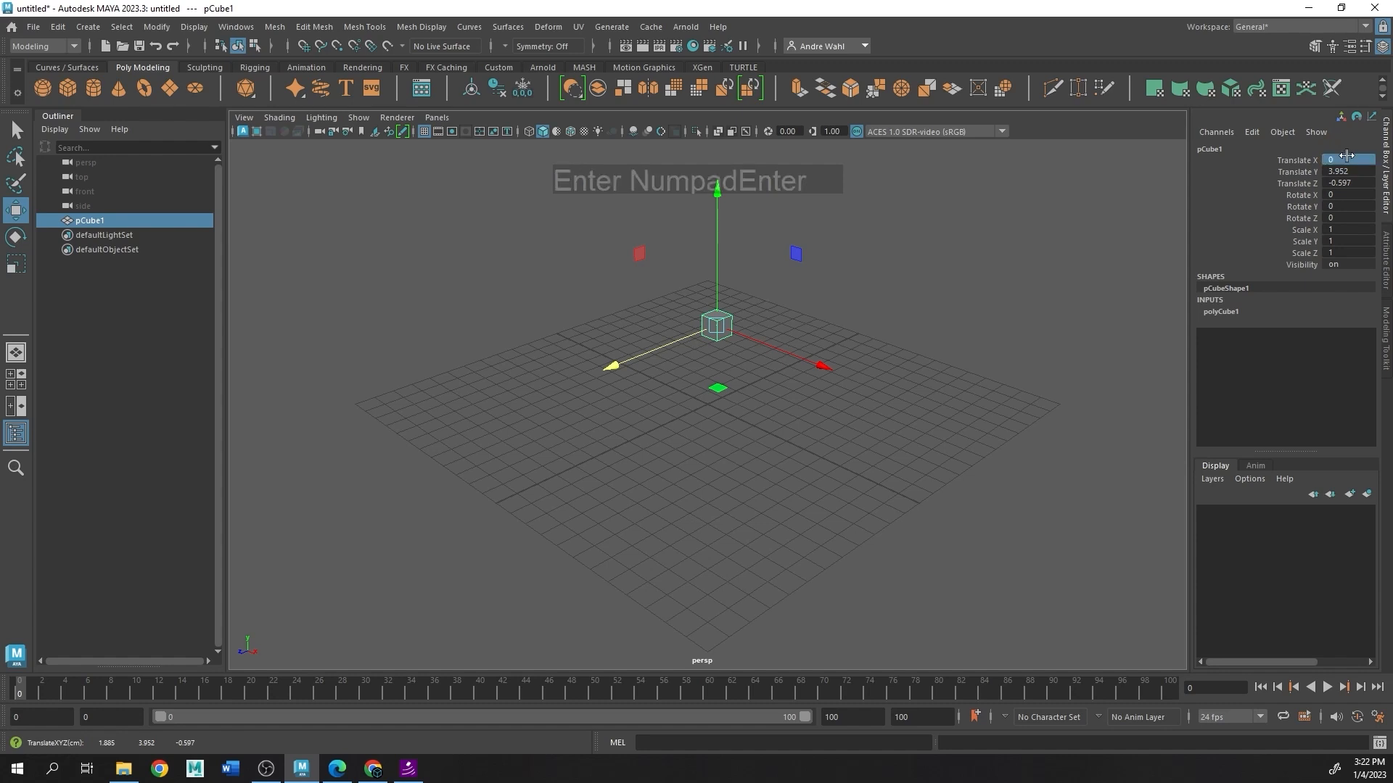
left_click(1352, 171)
type("0")
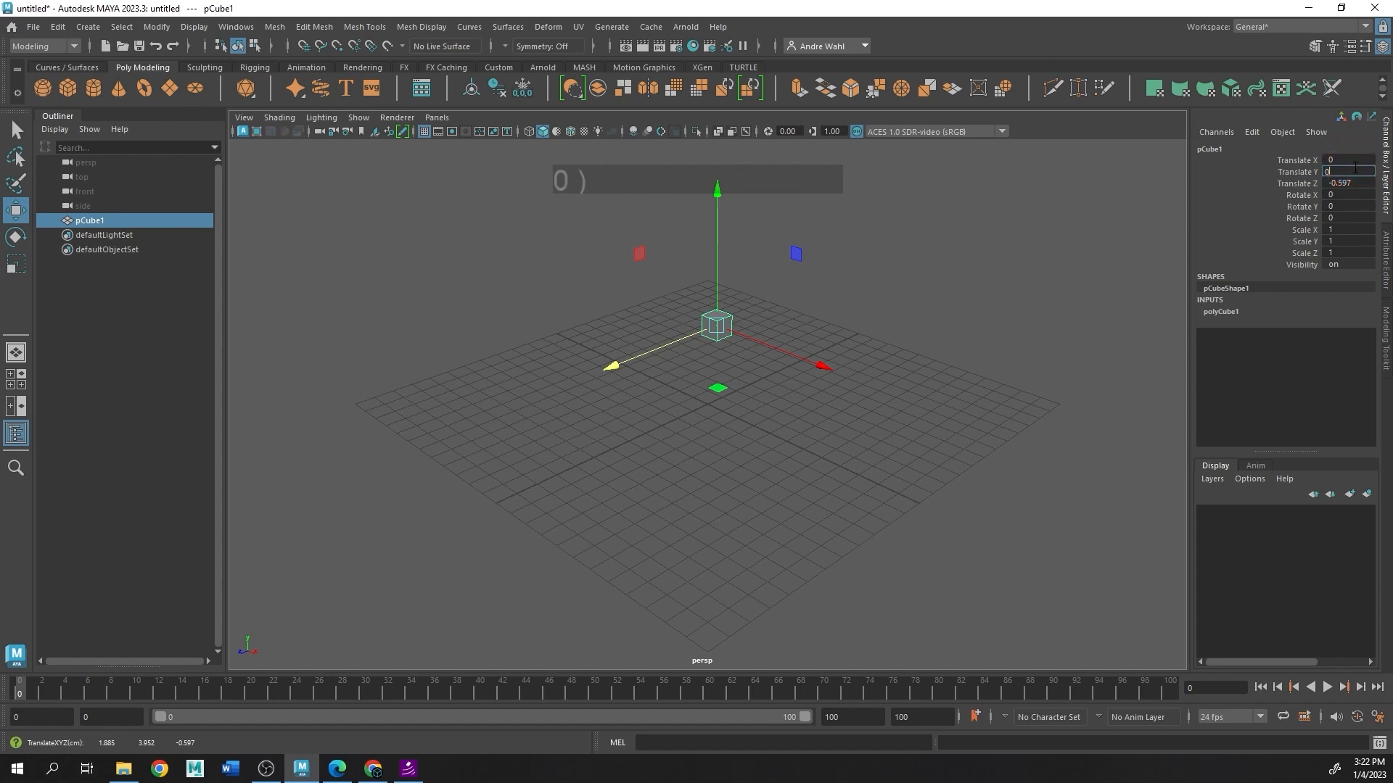
key("KP_Enter")
left_click(1347, 183)
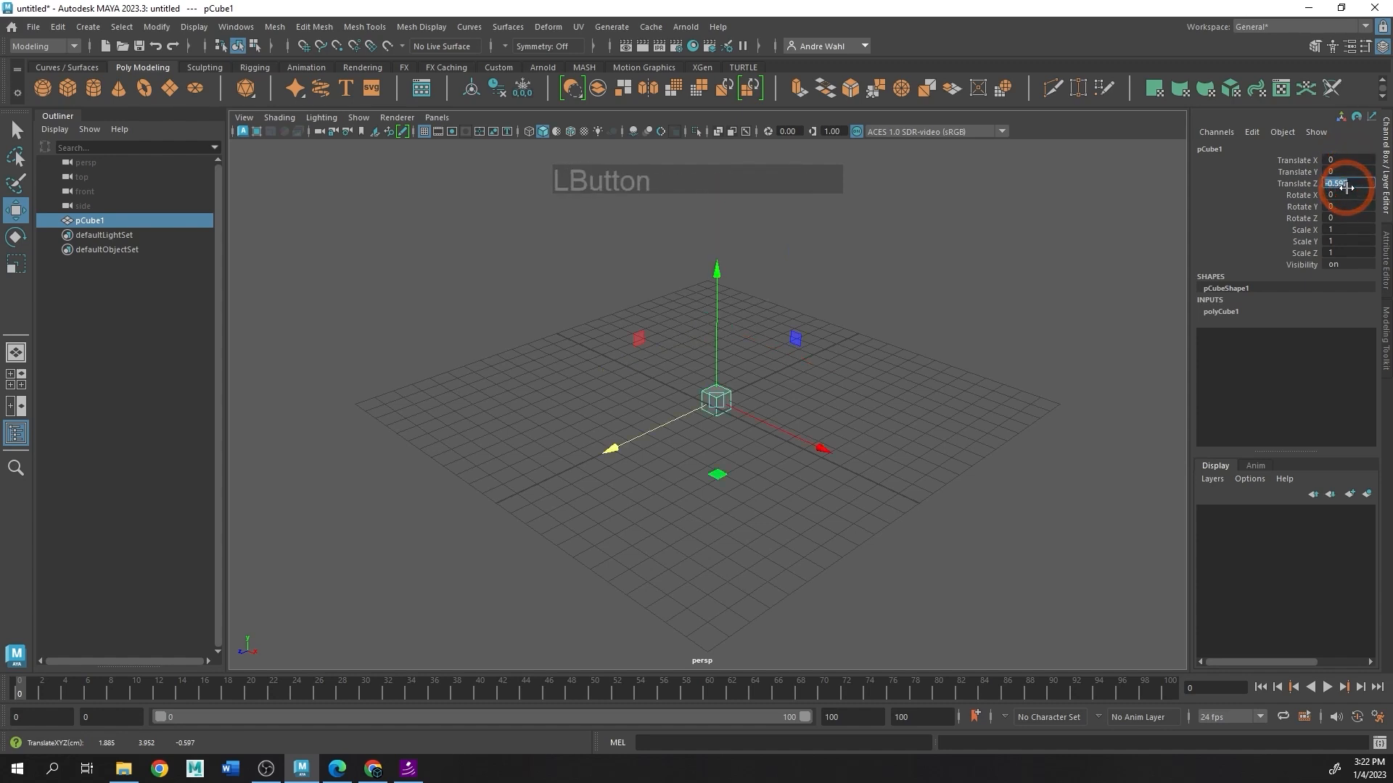
type("0")
key("KP_Enter")
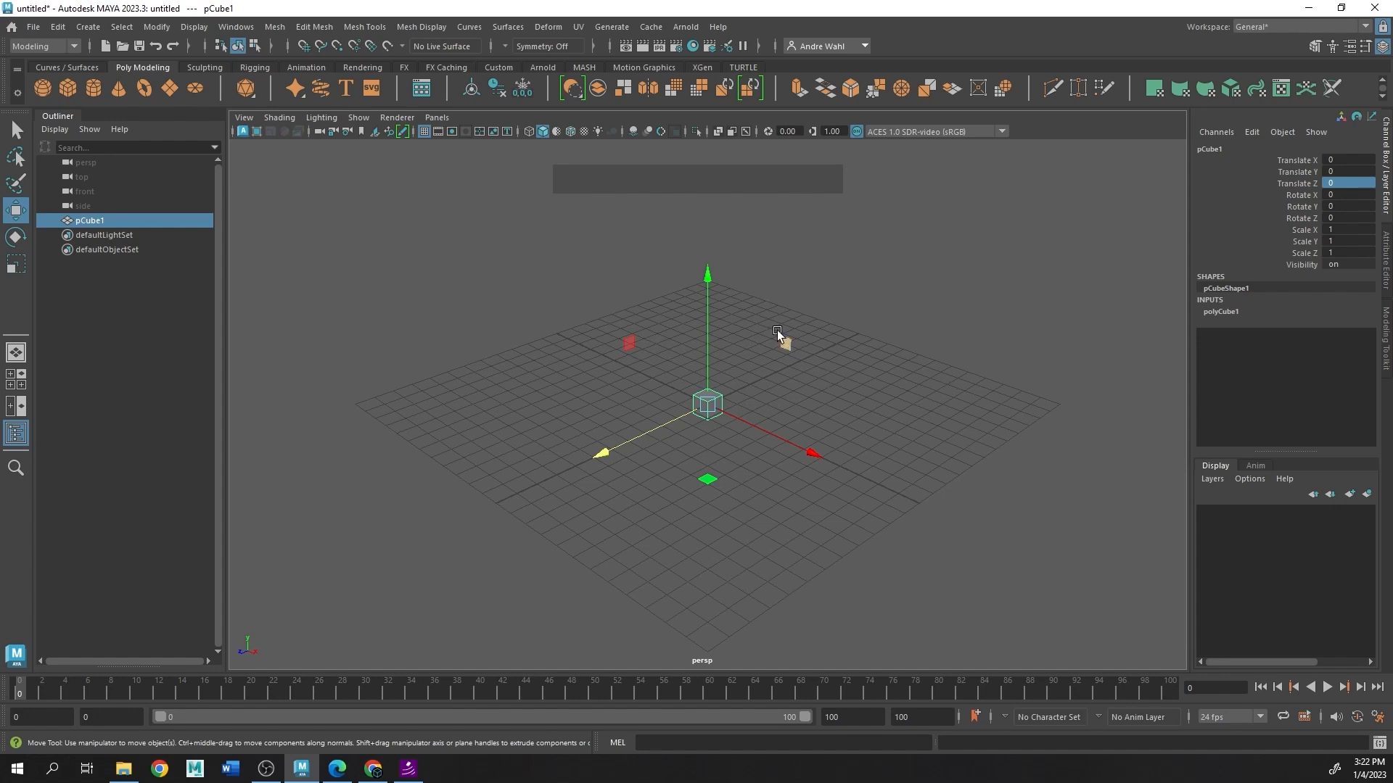
Step: Move the cube along two axes at once with the plane handles, to about X 2.6, Y 2.6 and Z -0.2
left_click(711, 476)
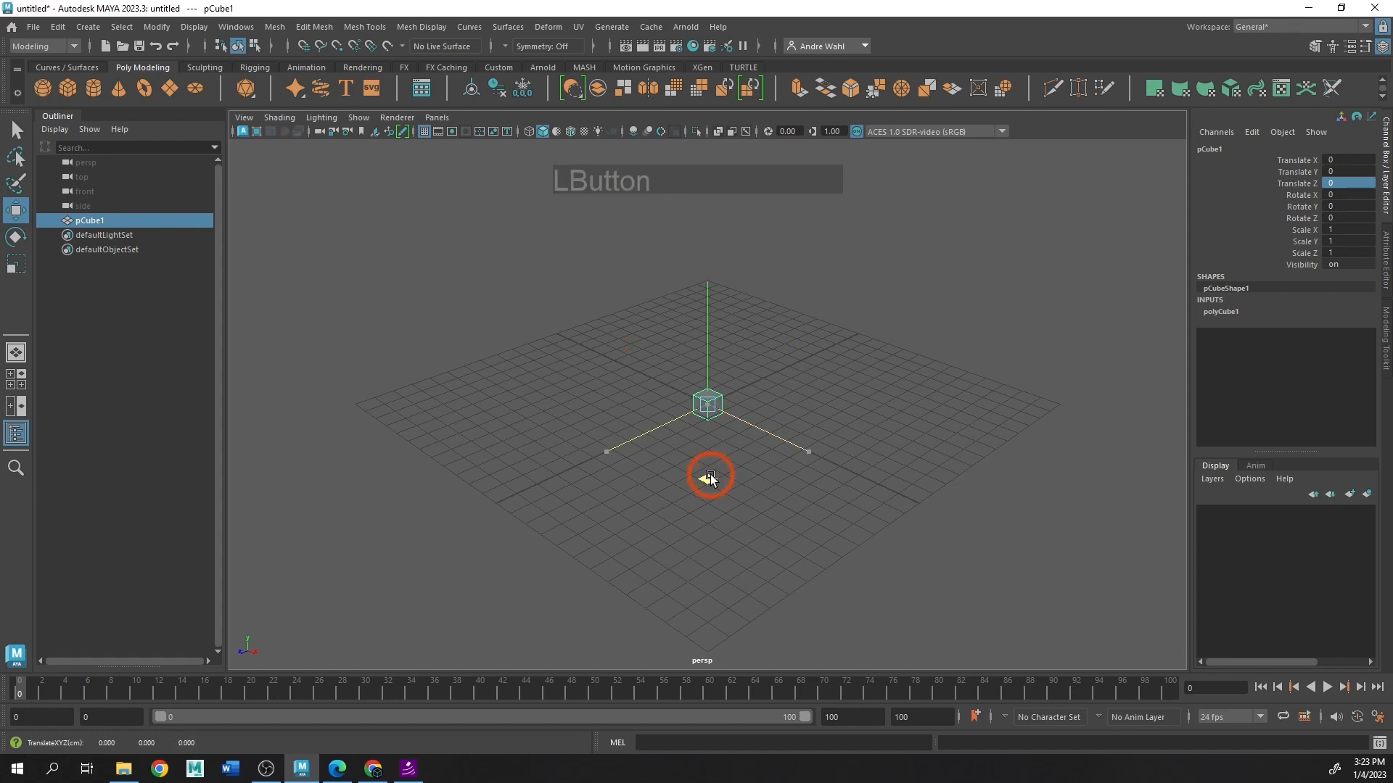
mouse_move(711, 476)
left_mouse_down()
mouse_move(684, 481)
mouse_move(637, 442)
mouse_move(723, 411)
mouse_move(814, 461)
mouse_move(721, 507)
mouse_move(645, 435)
mouse_move(750, 395)
mouse_move(790, 477)
mouse_move(663, 497)
mouse_move(760, 416)
mouse_move(768, 487)
mouse_move(592, 490)
mouse_move(790, 562)
mouse_move(690, 416)
mouse_move(703, 476)
mouse_move(718, 464)
left_mouse_up()
left_click_drag(791, 328, 707, 298)
left_click_drag(580, 295, 564, 319)
left_click_drag(723, 317, 818, 308)
left_click(646, 389)
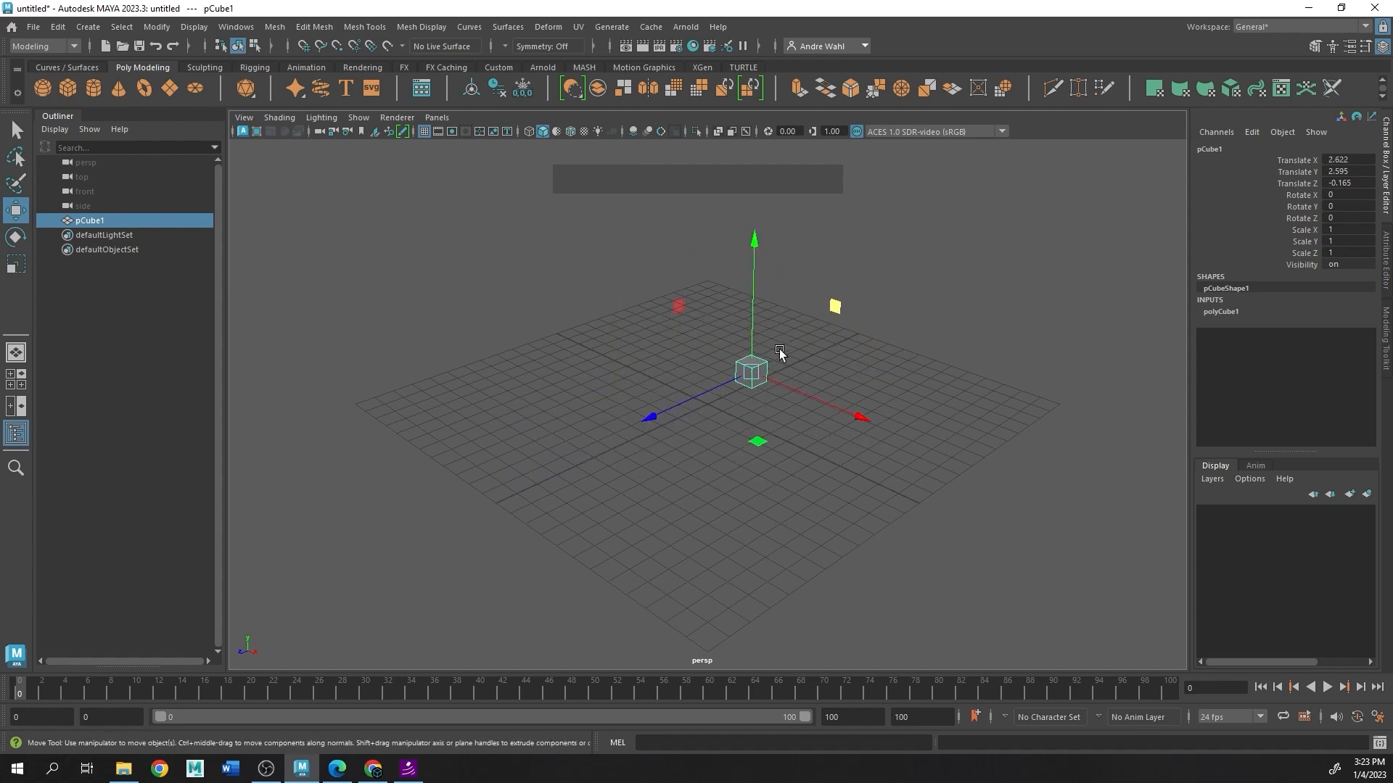
Step: Reposition the cube with the move manipulator to about X 7.3, Y 5.3 and Z 9.2
left_click_drag(700, 391, 652, 277)
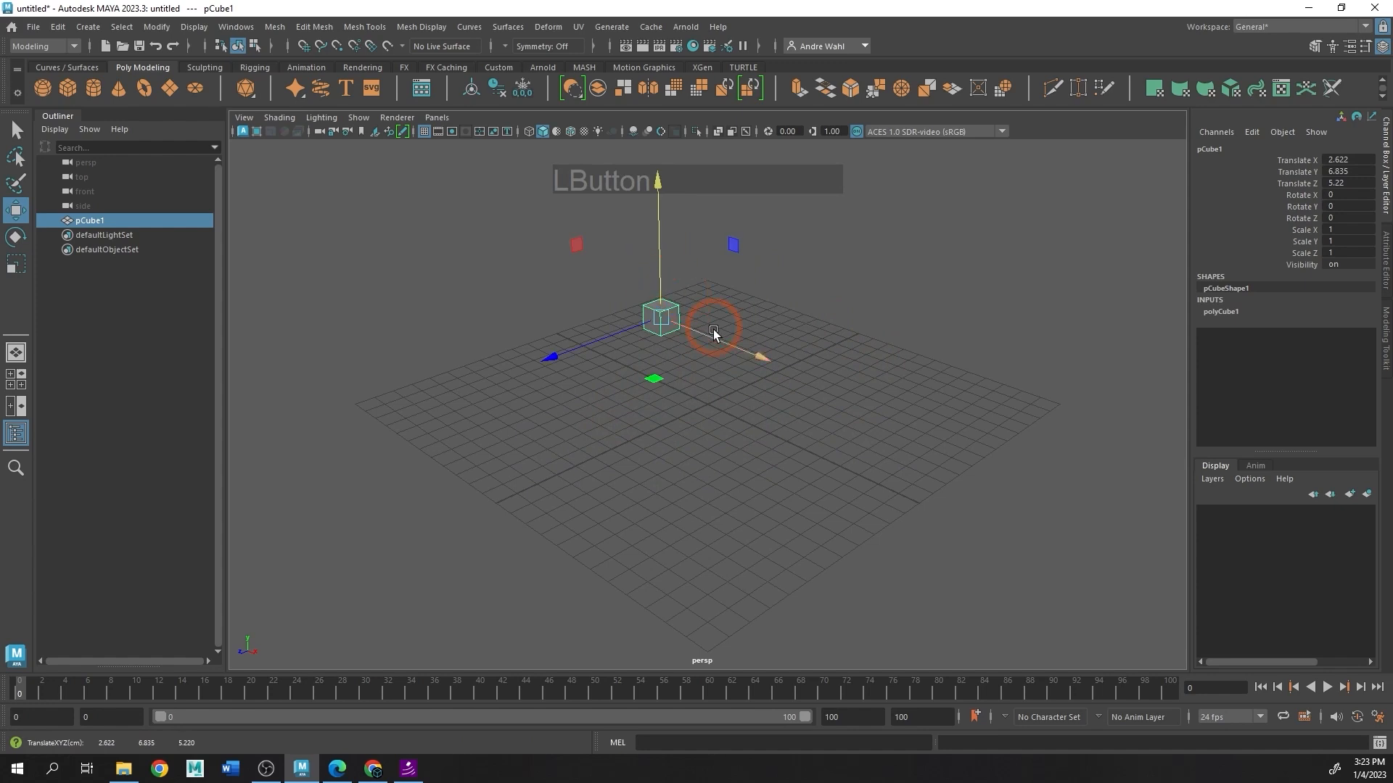
left_click_drag(711, 334, 593, 409)
left_click_drag(665, 317, 670, 357)
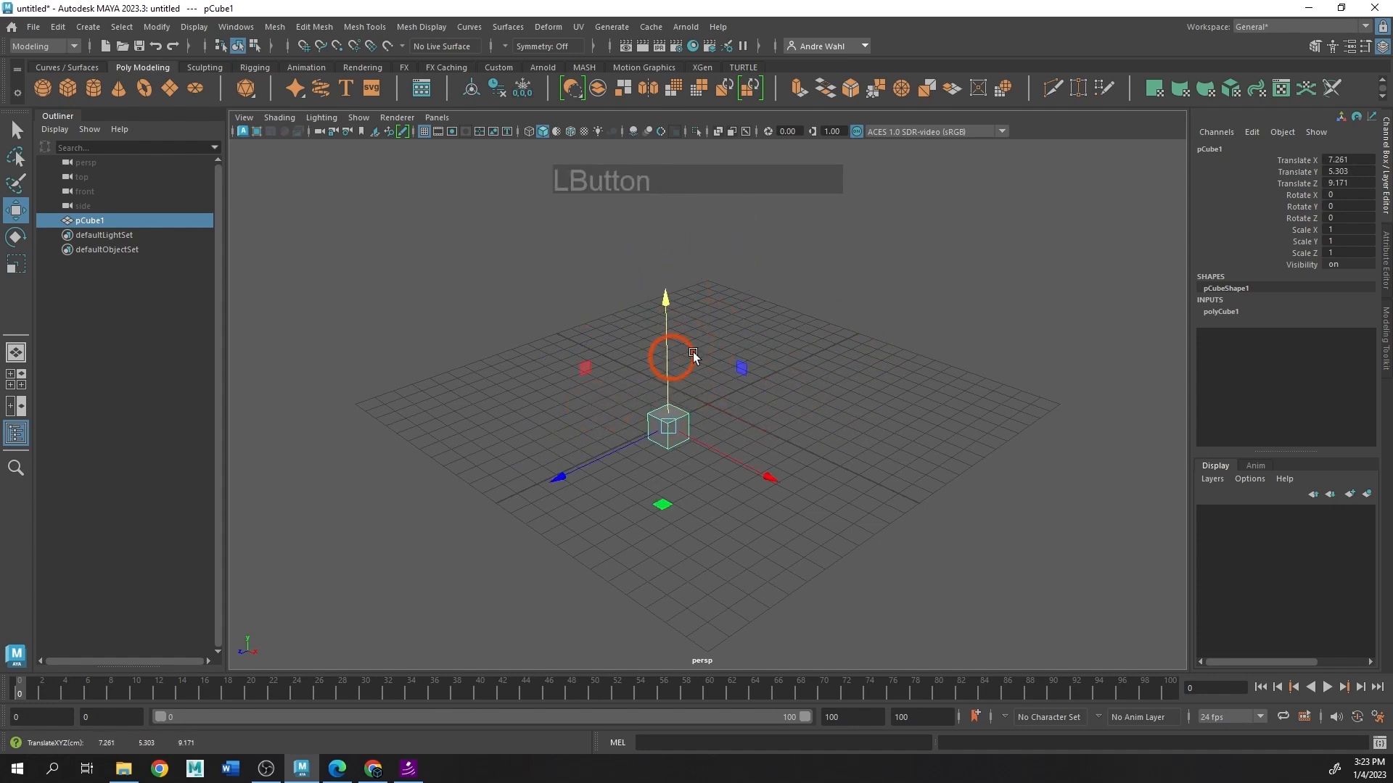
Step: Reset the cube's Translate X, Translate Y and Translate Z together to 0
left_click(1338, 160)
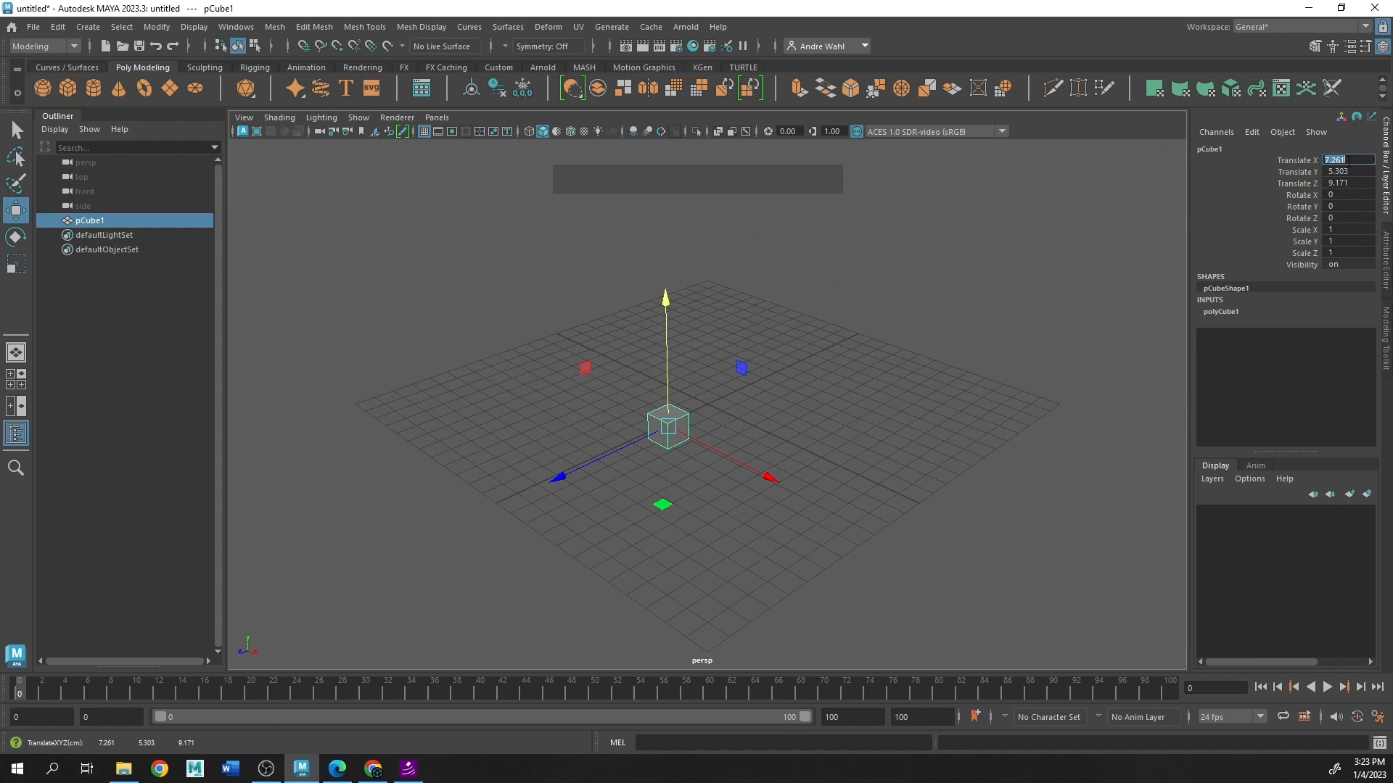
key("shift")
left_click(1351, 183, "shift")
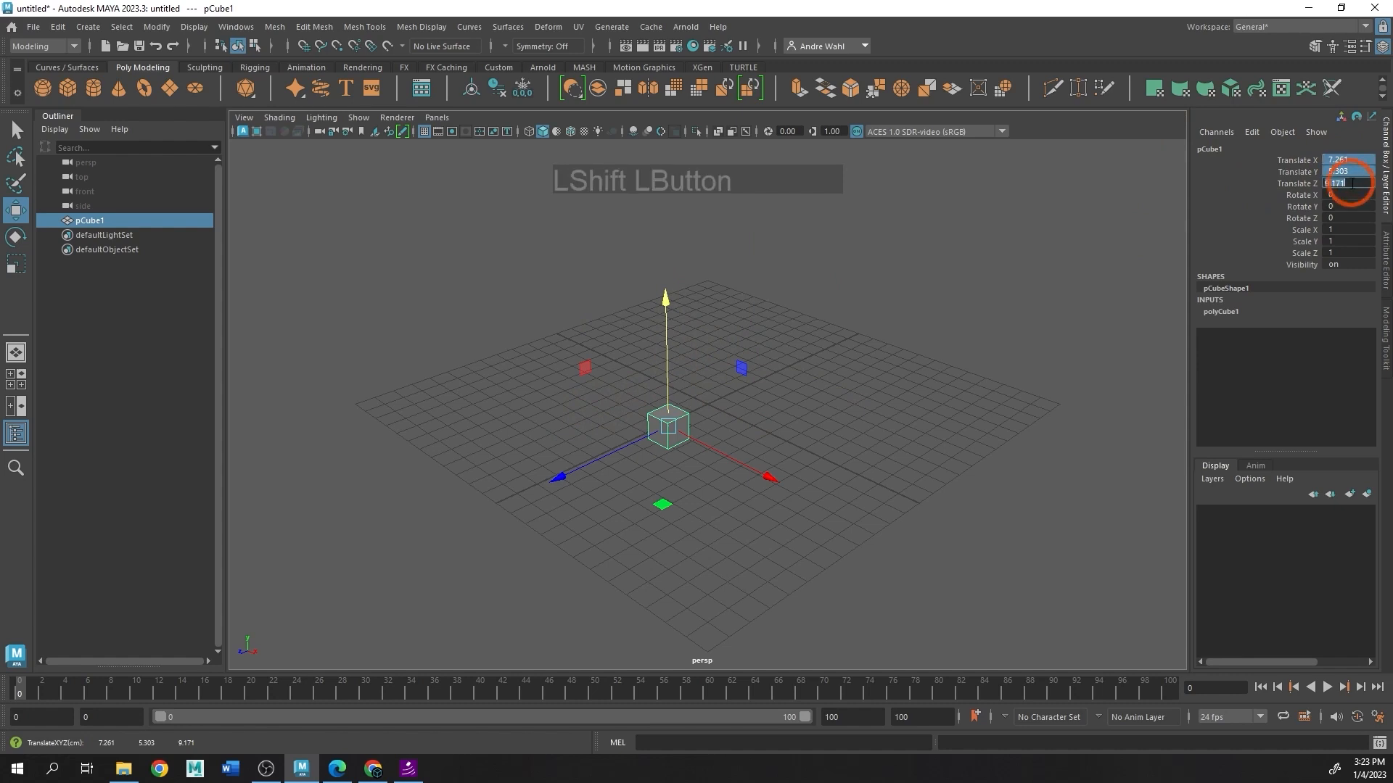
type("0")
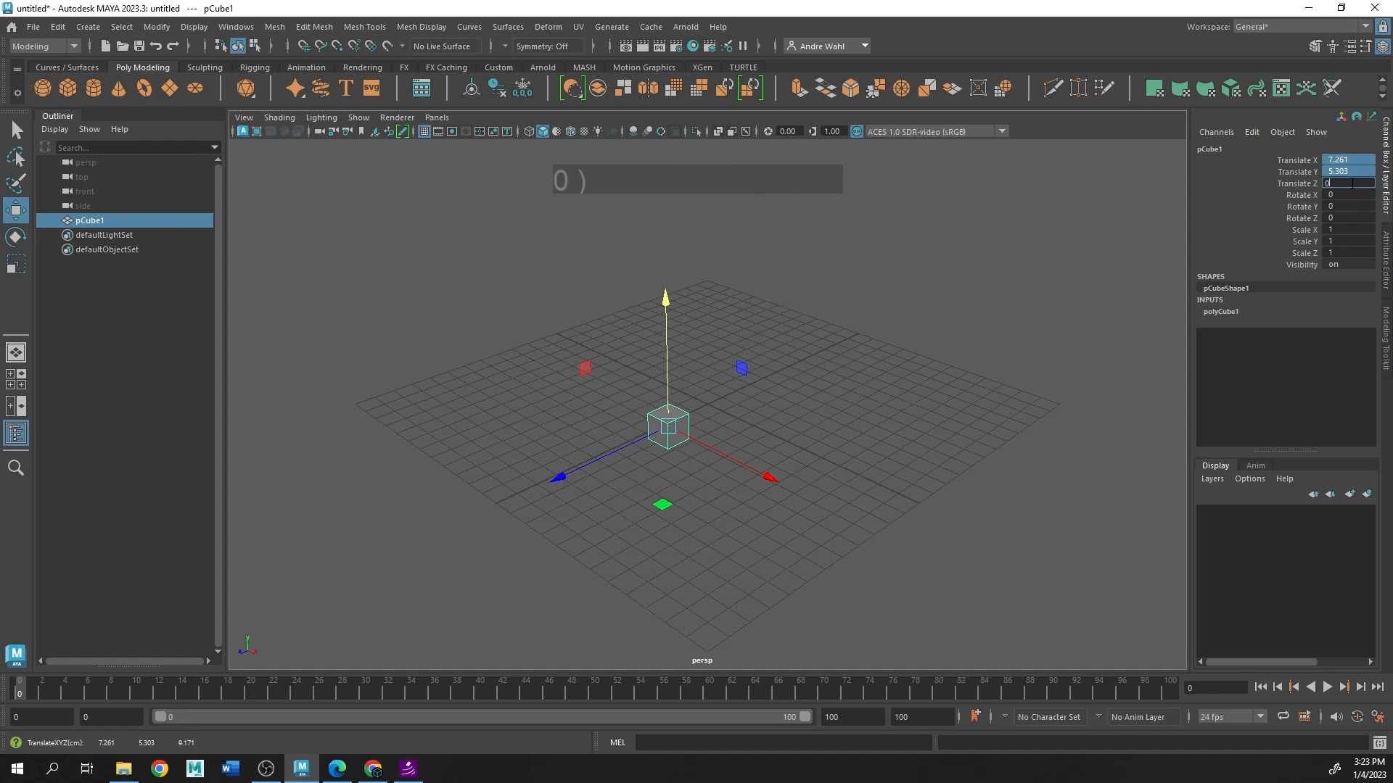
key("KP_Enter")
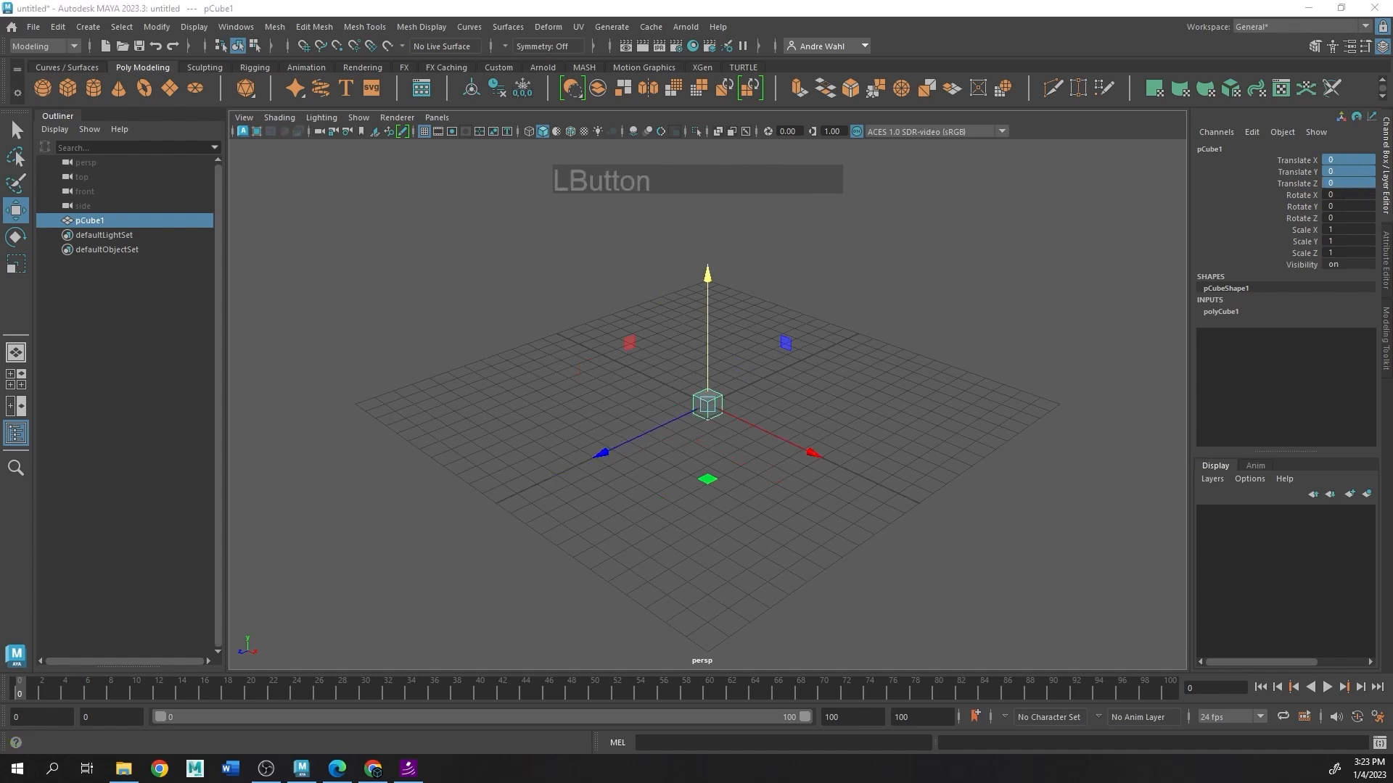
mouse_move(38, 259)
left_mouse_down()
mouse_move(3, 243)
mouse_move(29, 217)
mouse_move(299, 273)
mouse_move(312, 253)
mouse_move(375, 240)
mouse_move(441, 248)
left_mouse_up()
left_click_drag(389, 304, 437, 321)
Step: Activate the Rotate tool for the selected cube
left_click(13, 235)
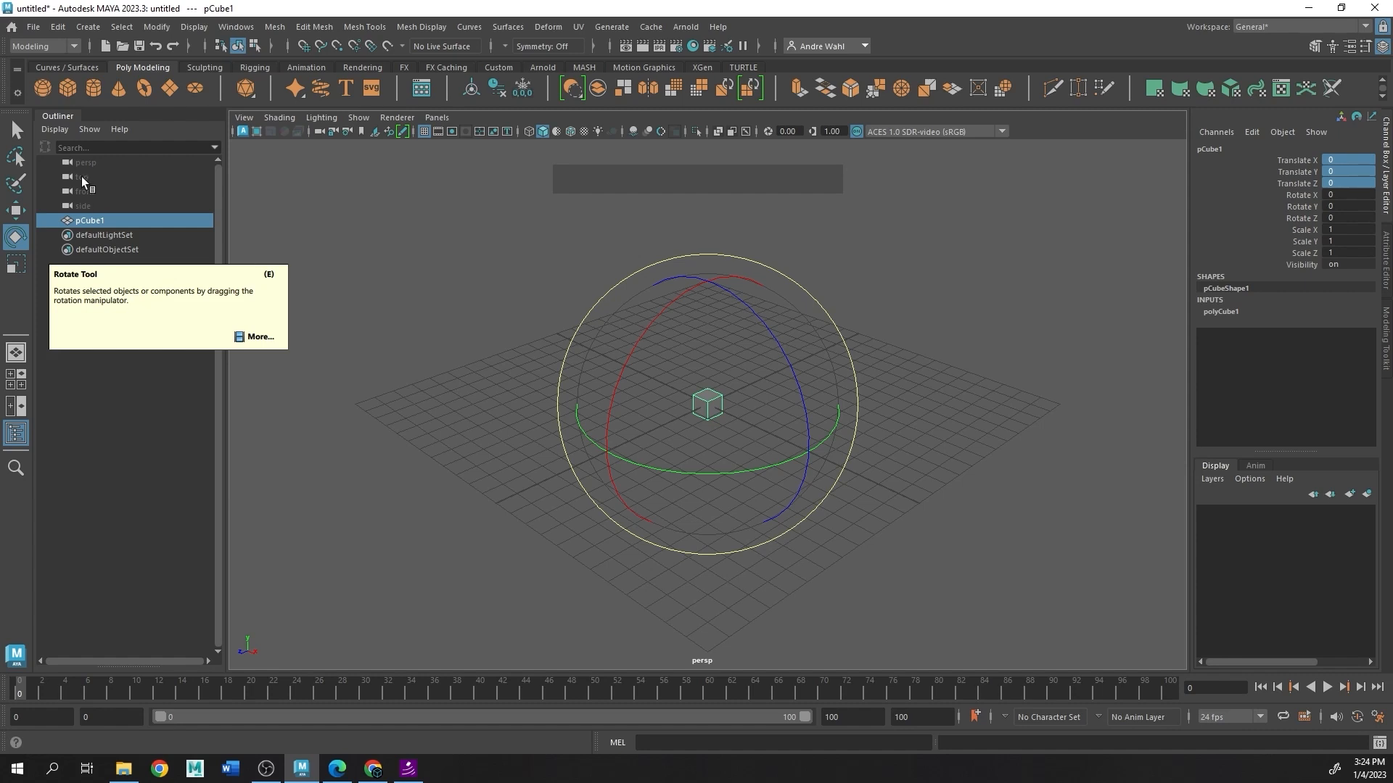
left_click(15, 236)
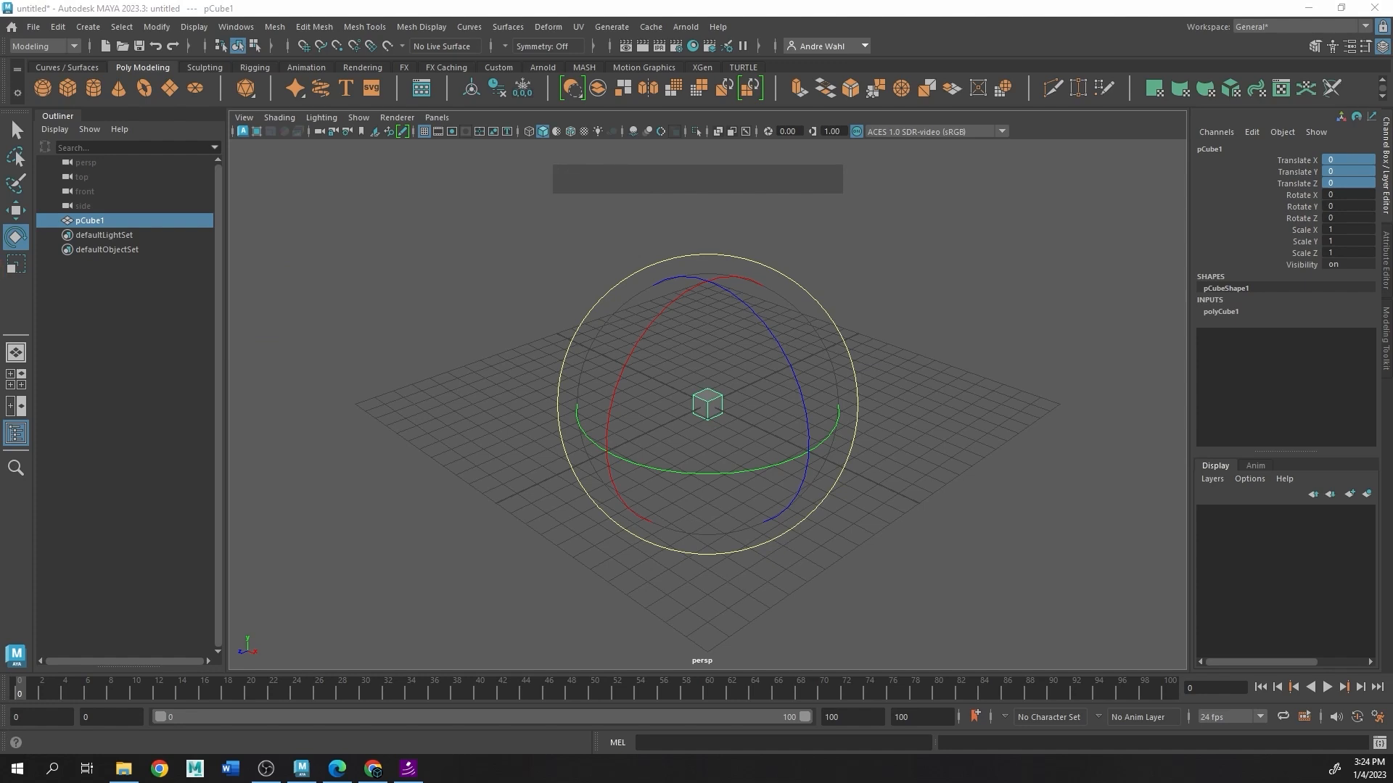
mouse_move(709, 391)
left_mouse_down()
mouse_move(712, 328)
mouse_move(720, 339)
left_mouse_up()
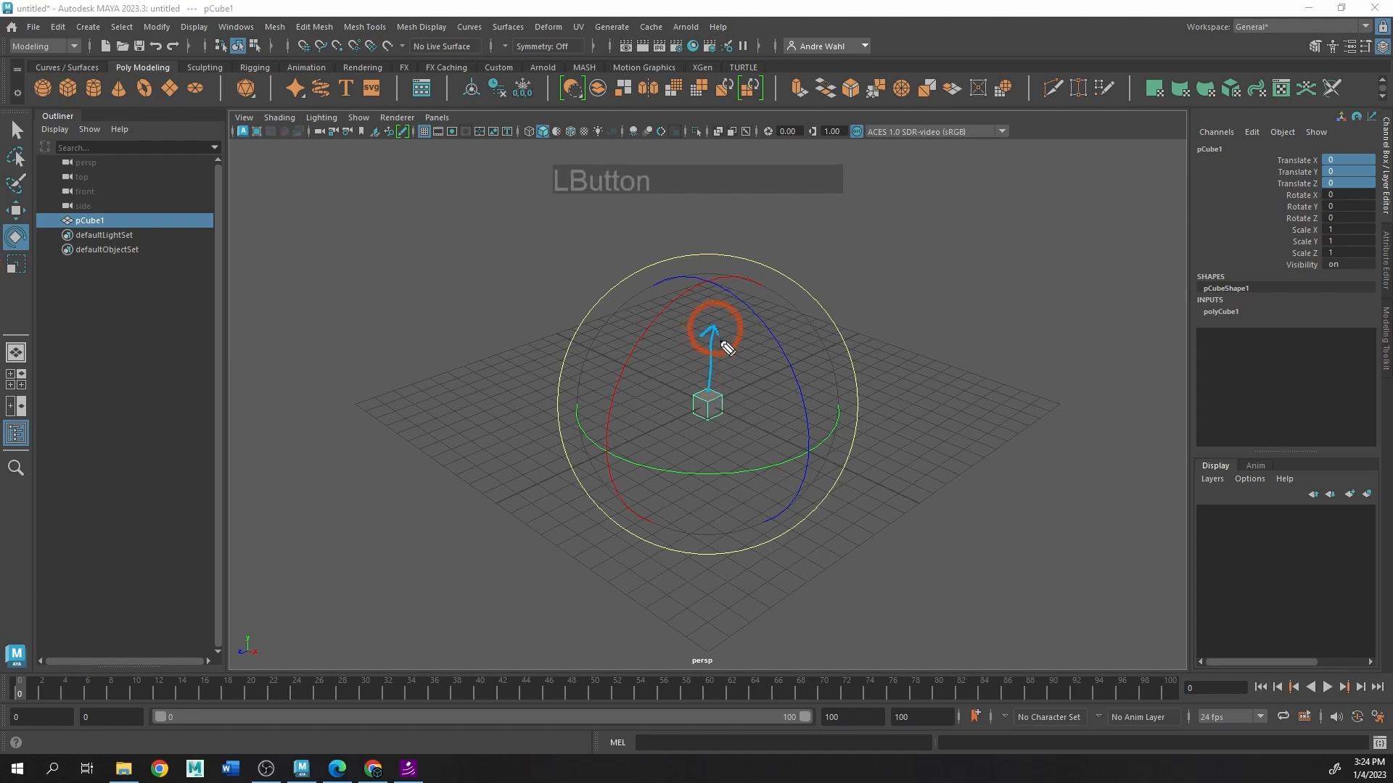
left_click_drag(704, 416, 701, 460)
left_click_drag(694, 453, 711, 454)
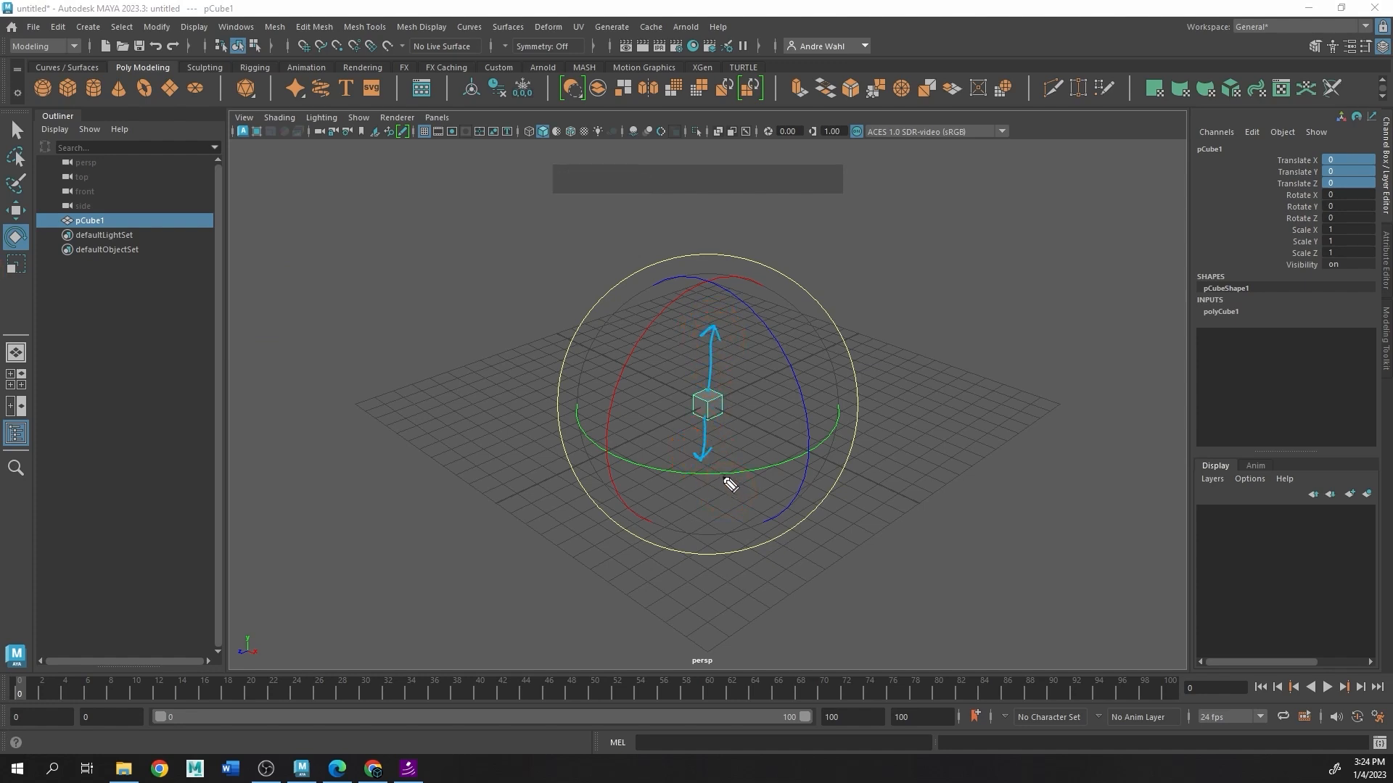
mouse_move(665, 391)
left_mouse_down()
mouse_move(721, 432)
mouse_move(740, 422)
left_mouse_up()
mouse_move(730, 420)
left_mouse_down()
mouse_move(737, 433)
mouse_move(722, 384)
left_mouse_up()
left_click_drag(722, 384, 736, 386)
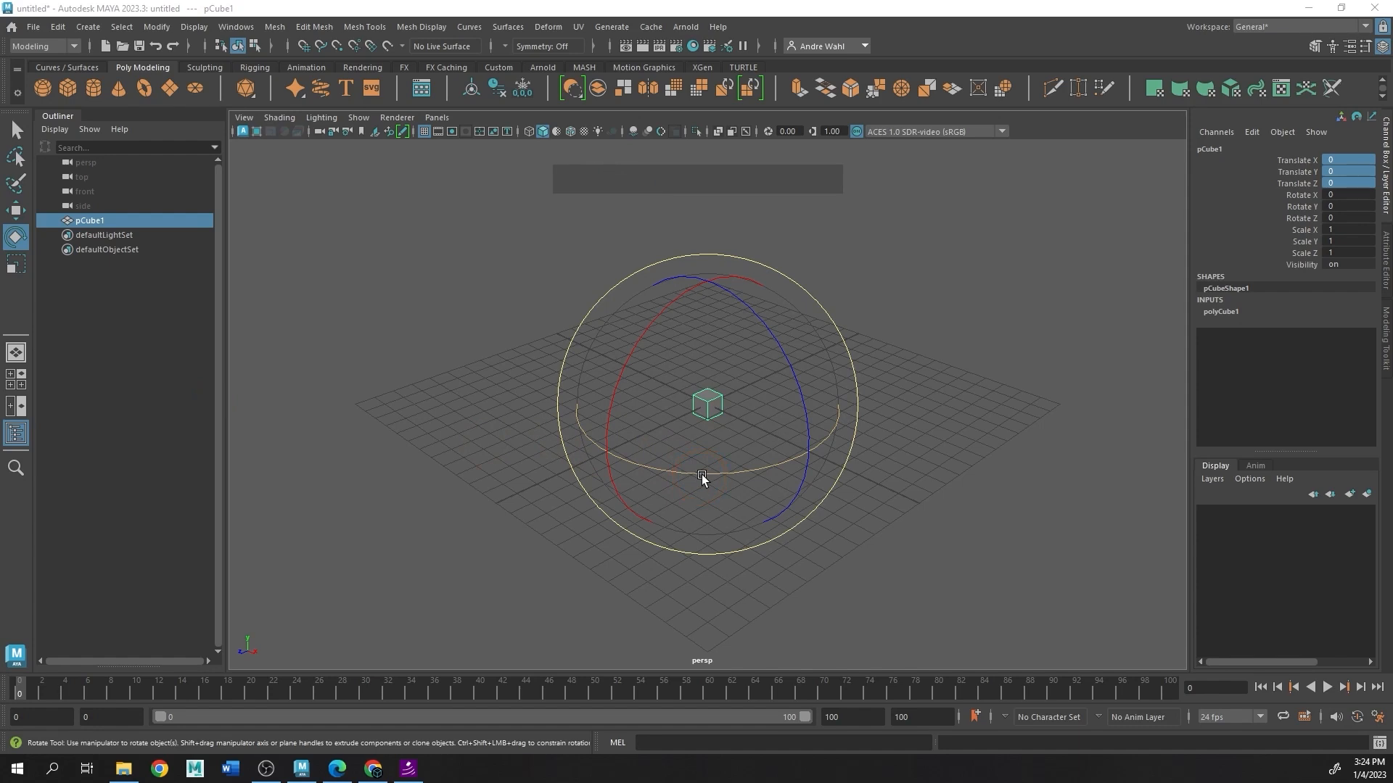
Step: Rotate the cube with the axis rings and outer ring to about X 55.6, Y 417.5 and Z -690 degrees
left_click_drag(702, 474, 900, 330)
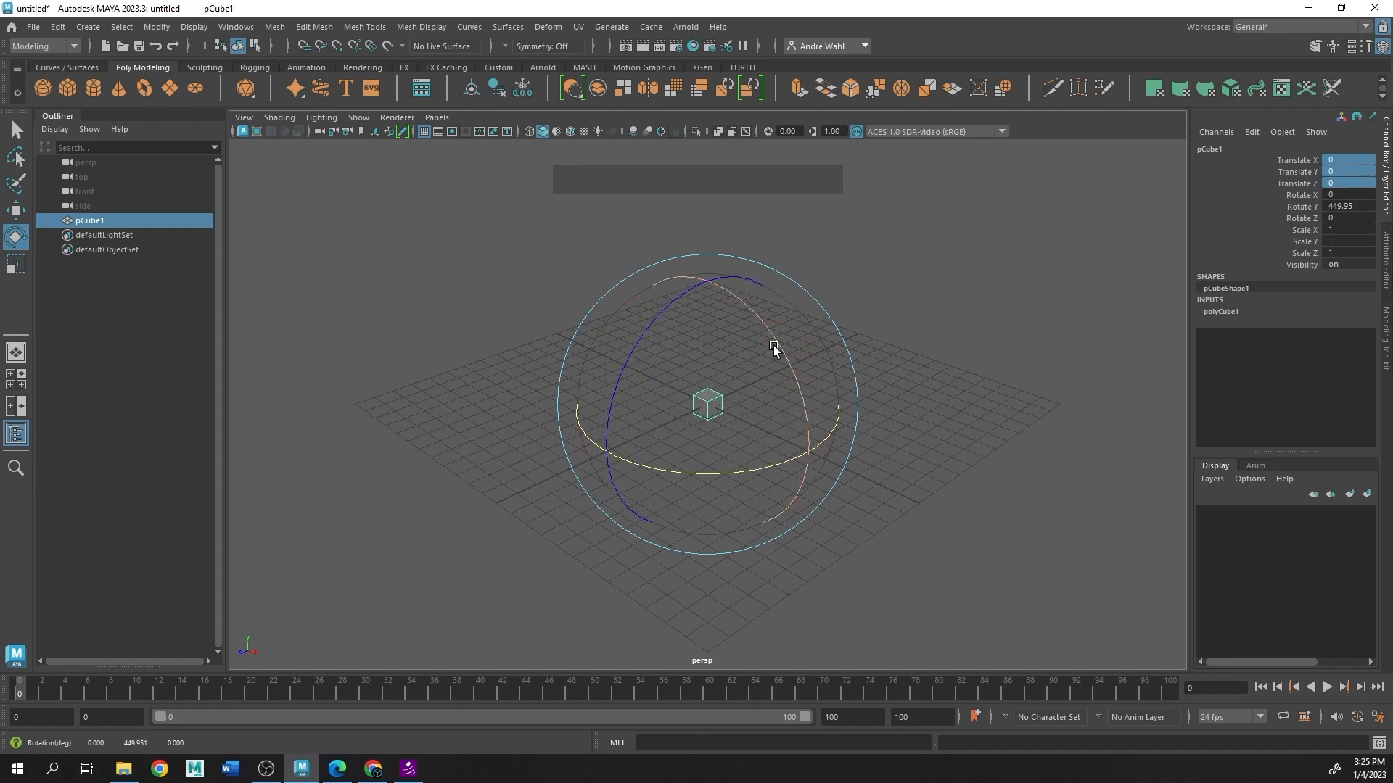
left_click_drag(773, 346, 649, 428)
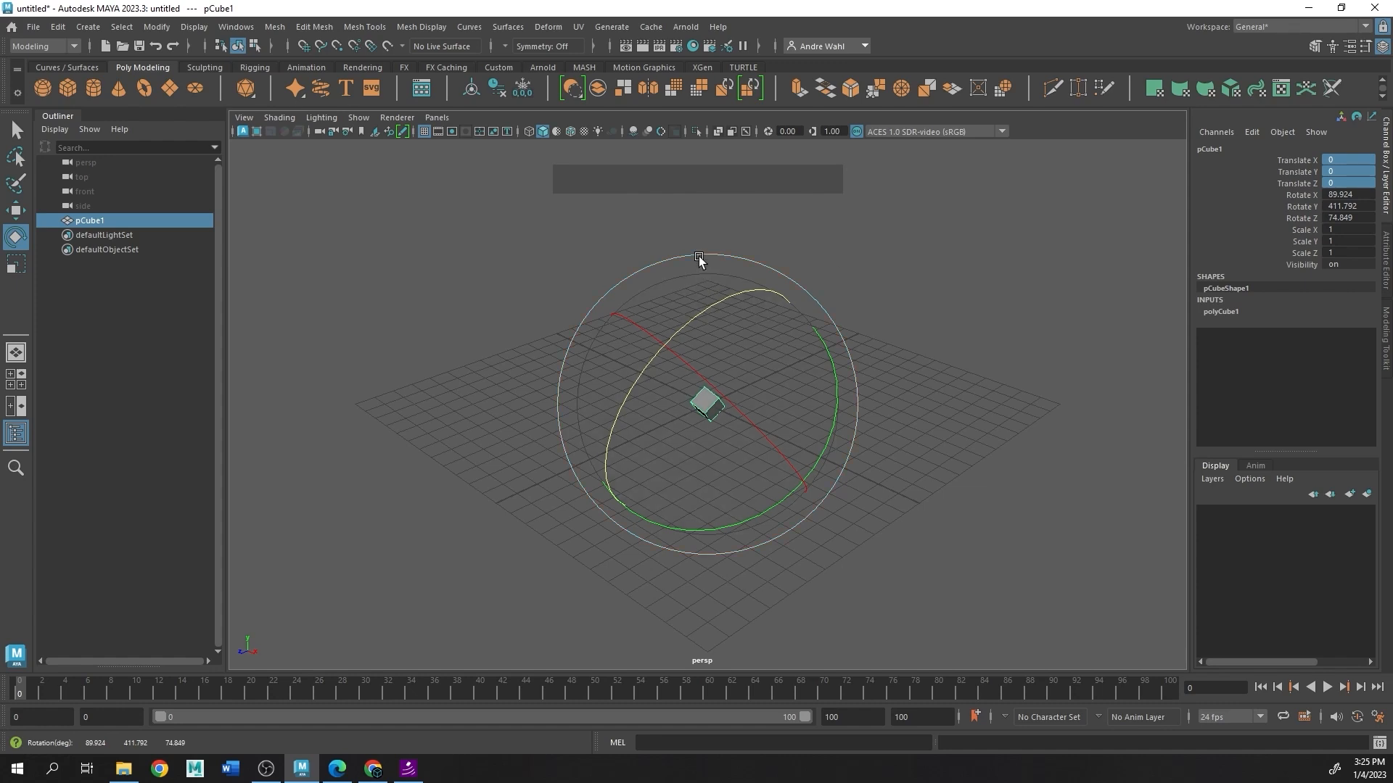
left_click_drag(701, 259, 748, 304)
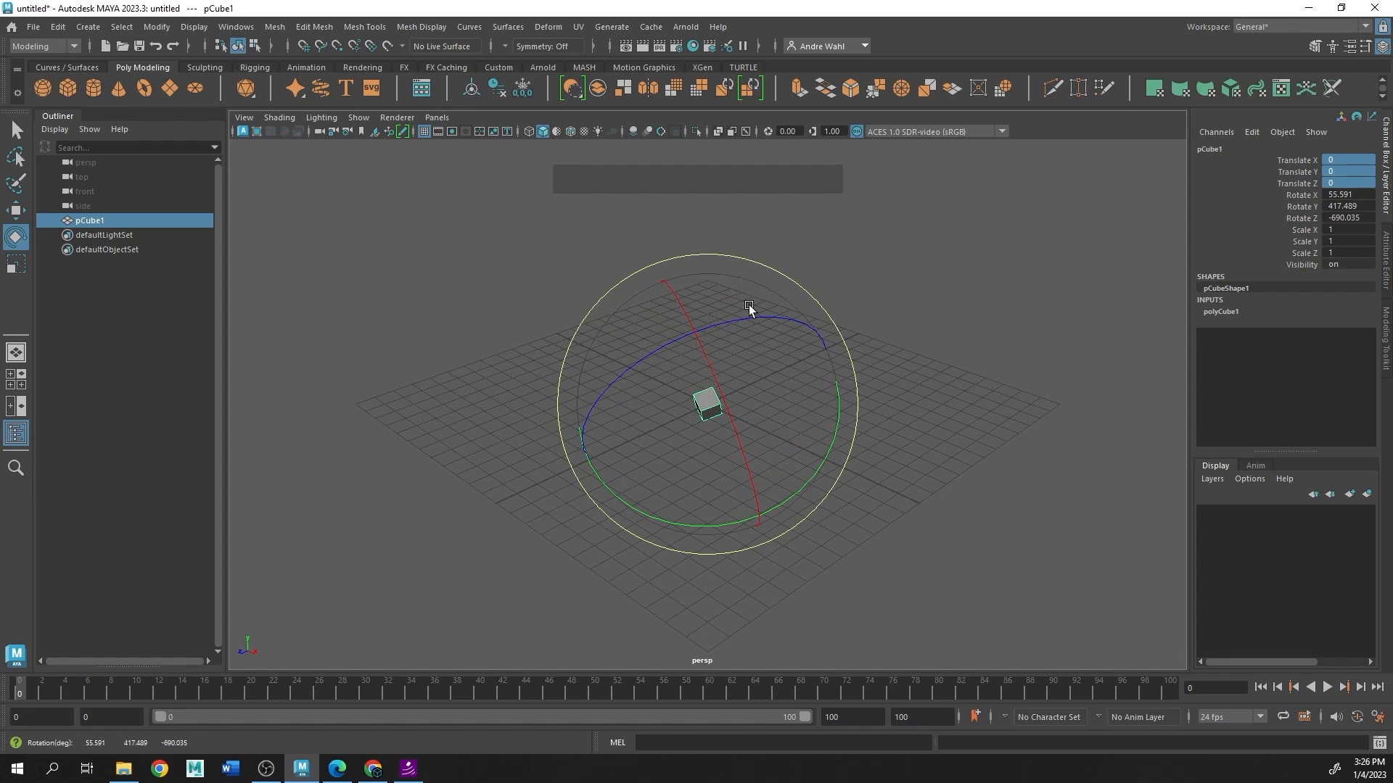
Step: Set all of the cube's Translate and Rotate X, Y and Z values to 0 at once
left_click(1343, 159)
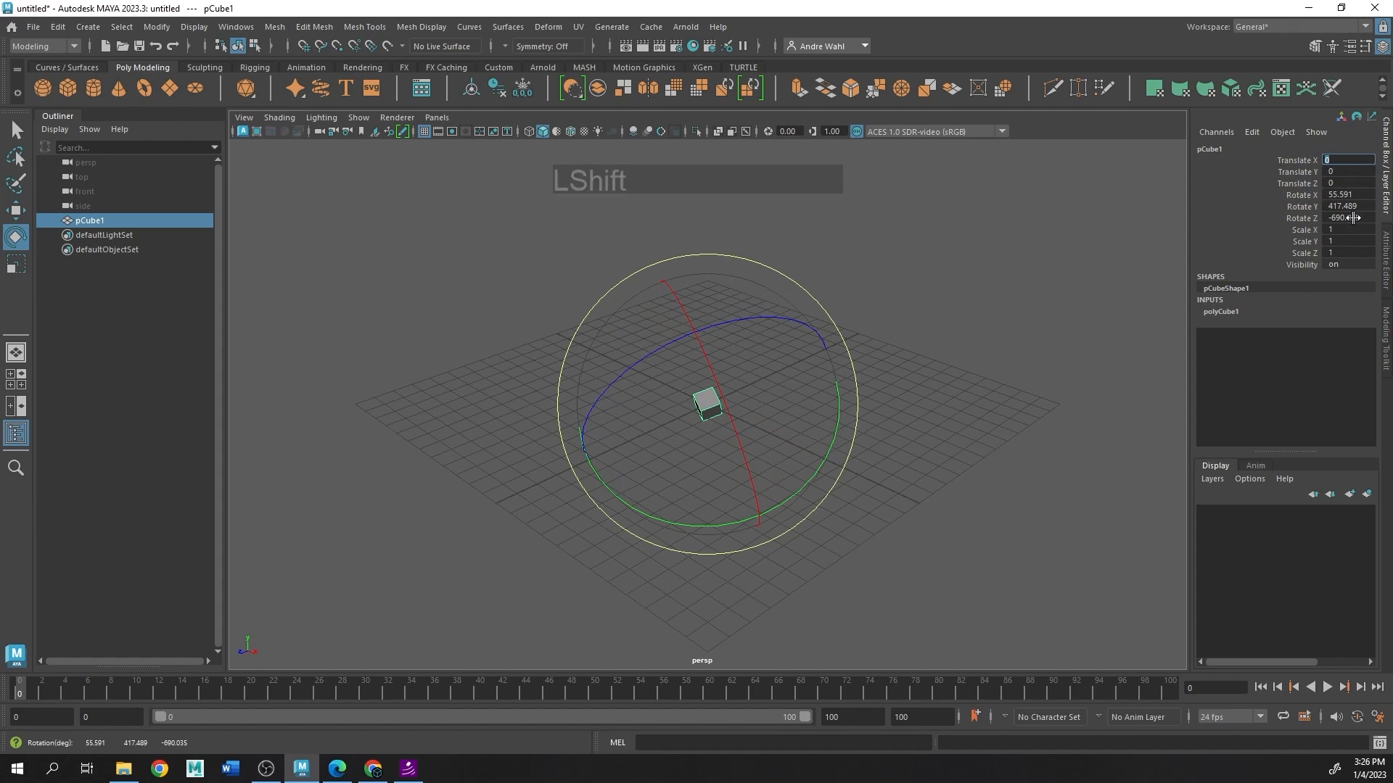
left_click(1349, 218, "shift")
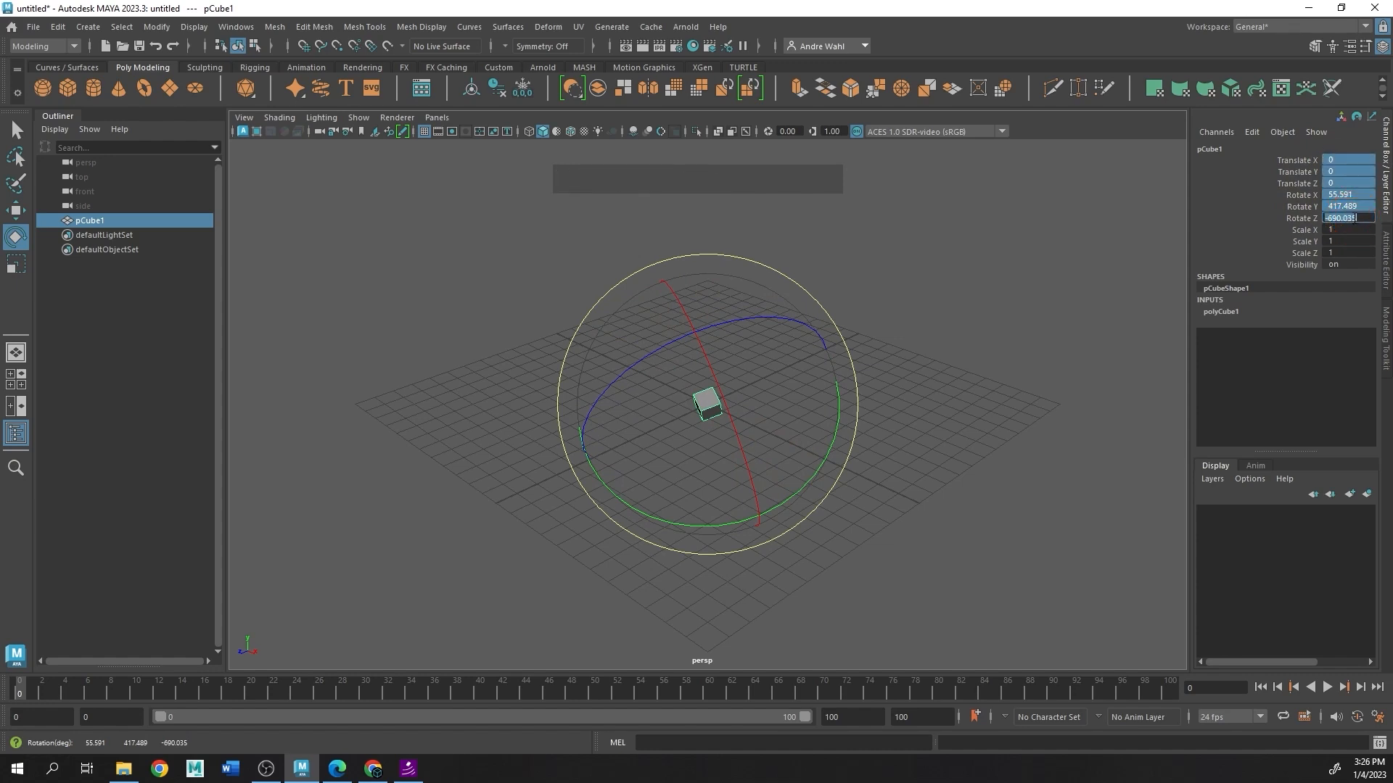
type("0")
key("KP_Enter")
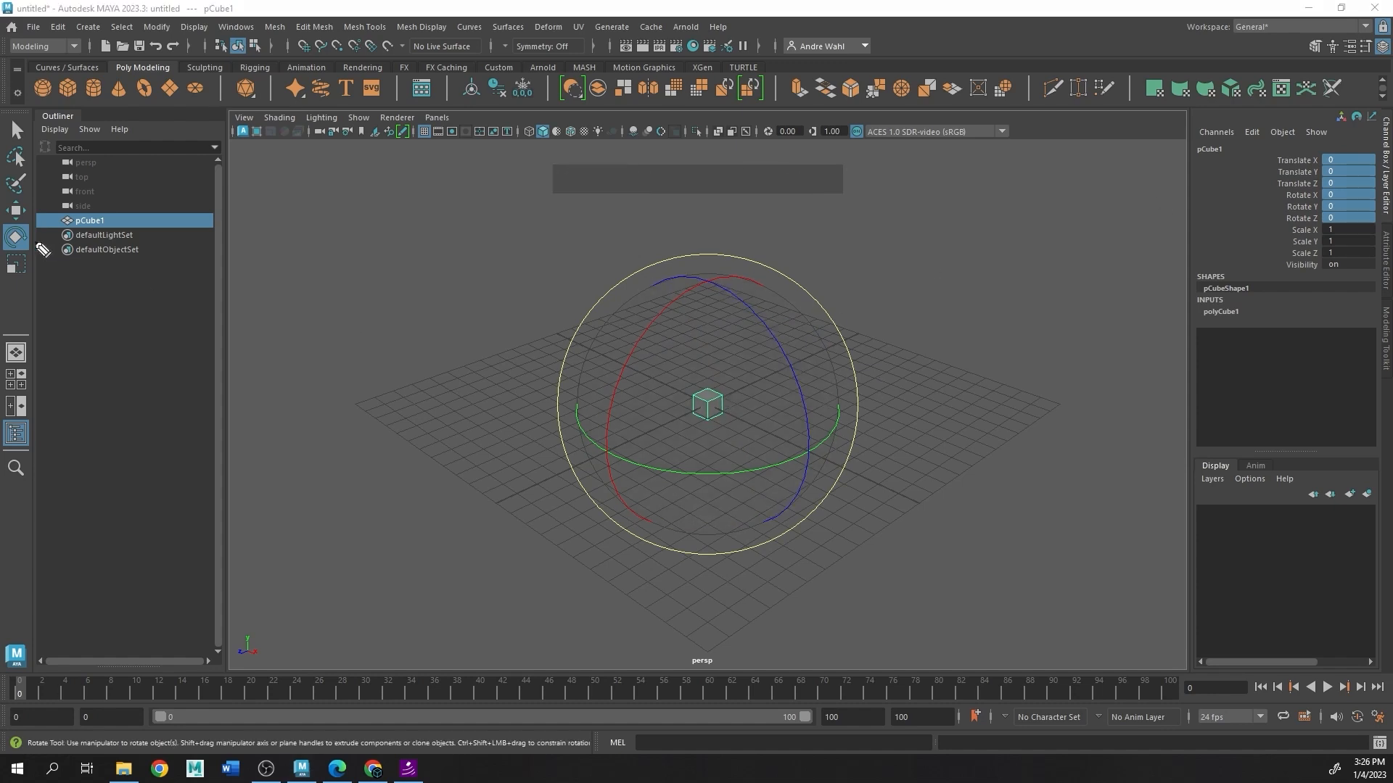
left_click_drag(3, 274, 22, 243)
right_click_drag(22, 250, 16, 272)
mouse_move(16, 272)
left_mouse_down()
mouse_move(16, 254)
mouse_move(43, 274)
mouse_move(249, 273)
mouse_move(249, 255)
mouse_move(250, 277)
mouse_move(314, 255)
mouse_move(316, 274)
mouse_move(326, 239)
left_mouse_up()
mouse_move(335, 240)
left_mouse_down()
mouse_move(359, 240)
mouse_move(352, 257)
mouse_move(312, 222)
mouse_move(314, 204)
left_mouse_up()
mouse_move(335, 210)
left_mouse_down()
mouse_move(382, 239)
mouse_move(368, 283)
left_mouse_up()
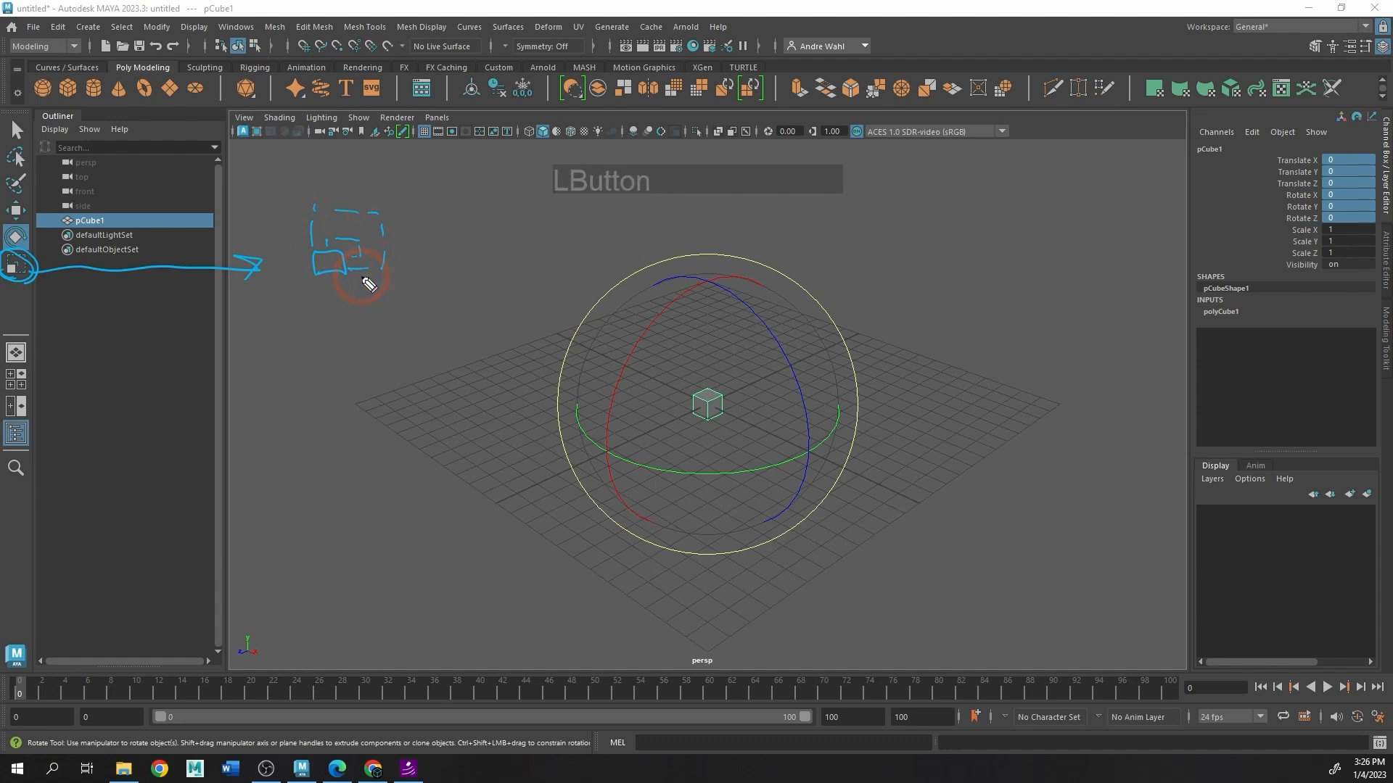
key("Escape")
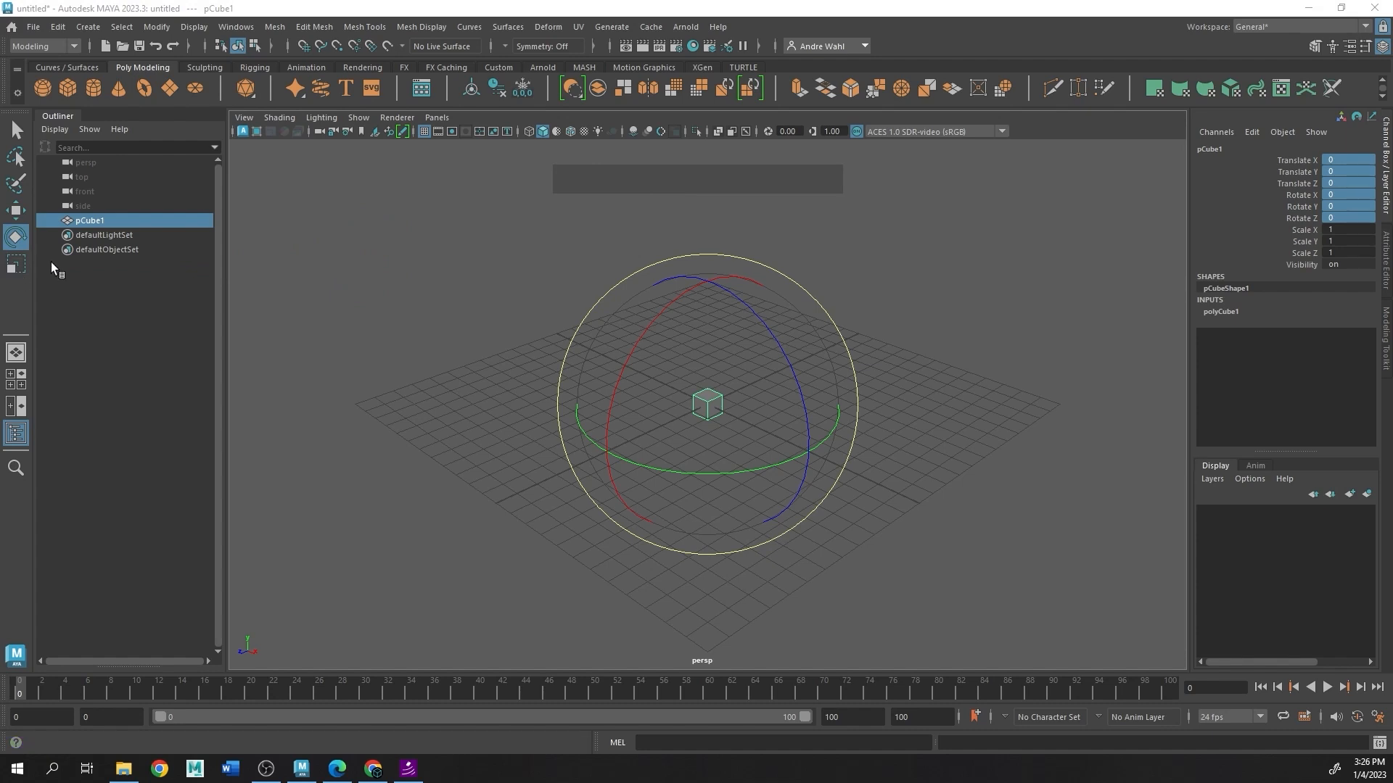
Step: Activate the Scale tool for the selected cube
left_click(13, 265)
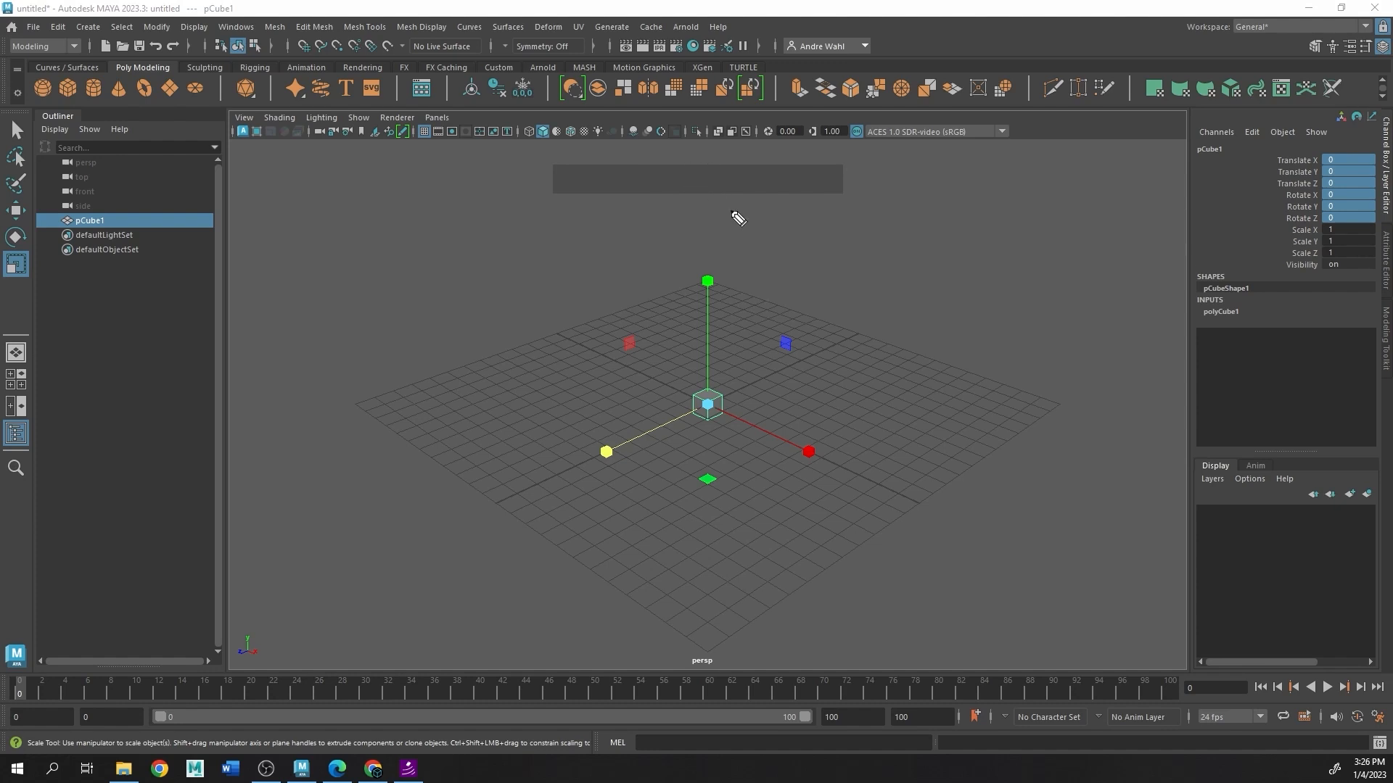
left_click_drag(724, 275, 748, 282)
left_click_drag(747, 396, 756, 370)
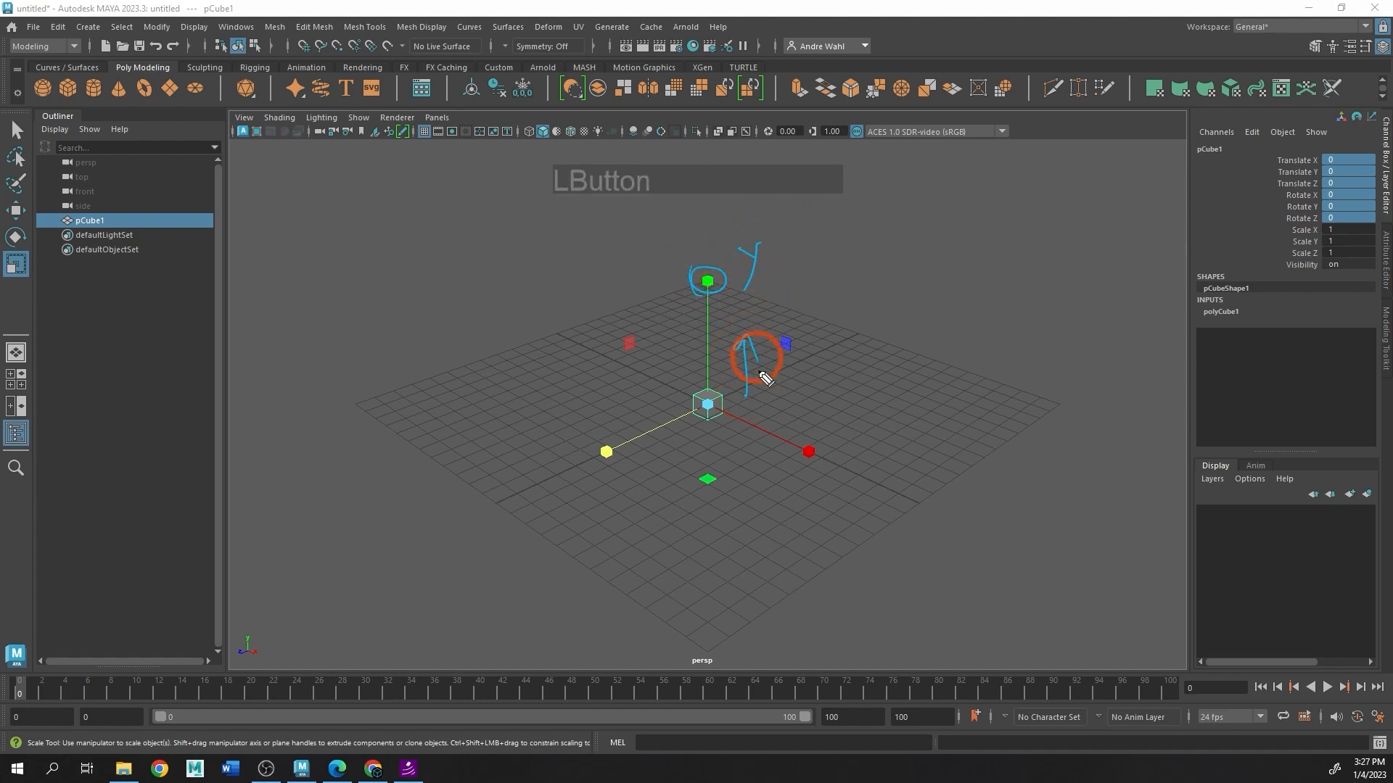
mouse_move(811, 464)
left_mouse_down()
mouse_move(807, 434)
mouse_move(907, 472)
mouse_move(886, 470)
left_mouse_up()
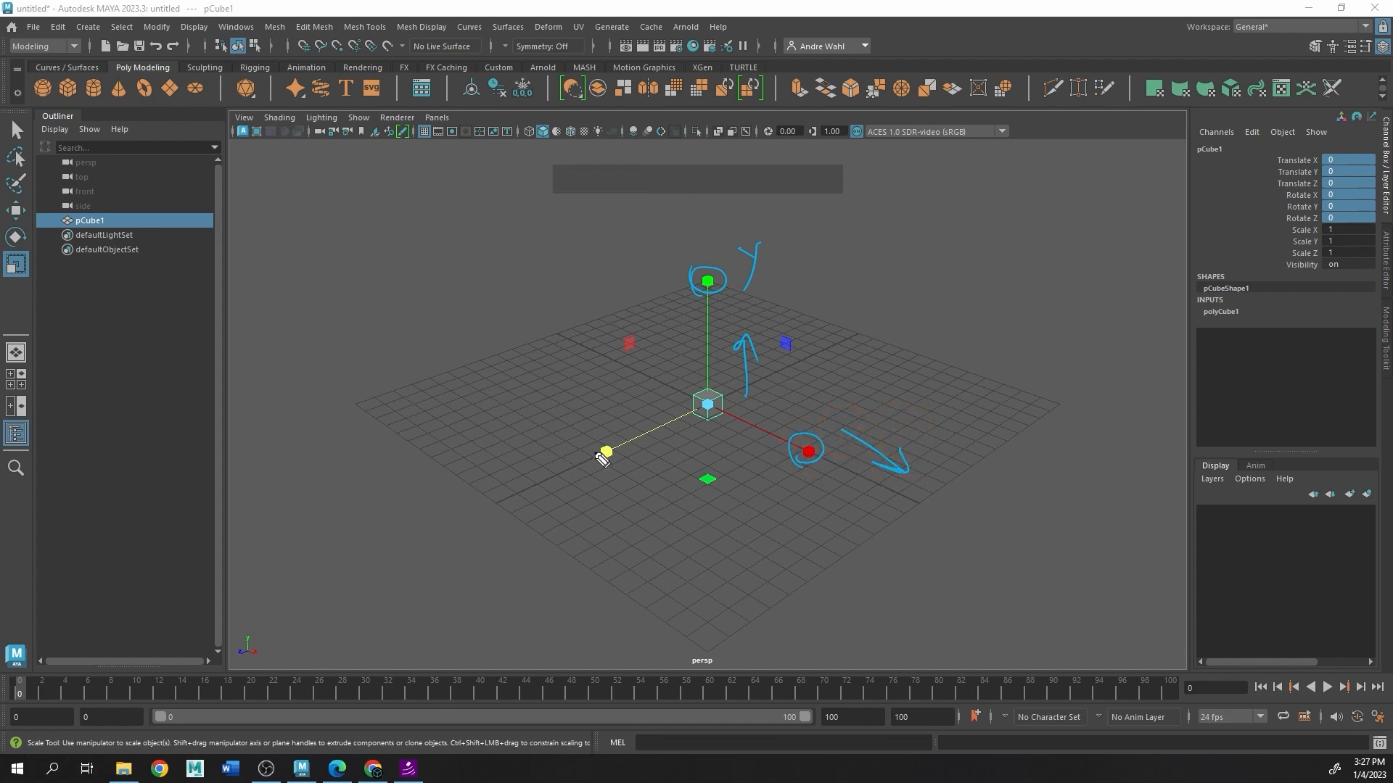
mouse_move(596, 464)
left_mouse_down()
mouse_move(604, 433)
mouse_move(601, 512)
mouse_move(637, 513)
mouse_move(657, 488)
left_mouse_up()
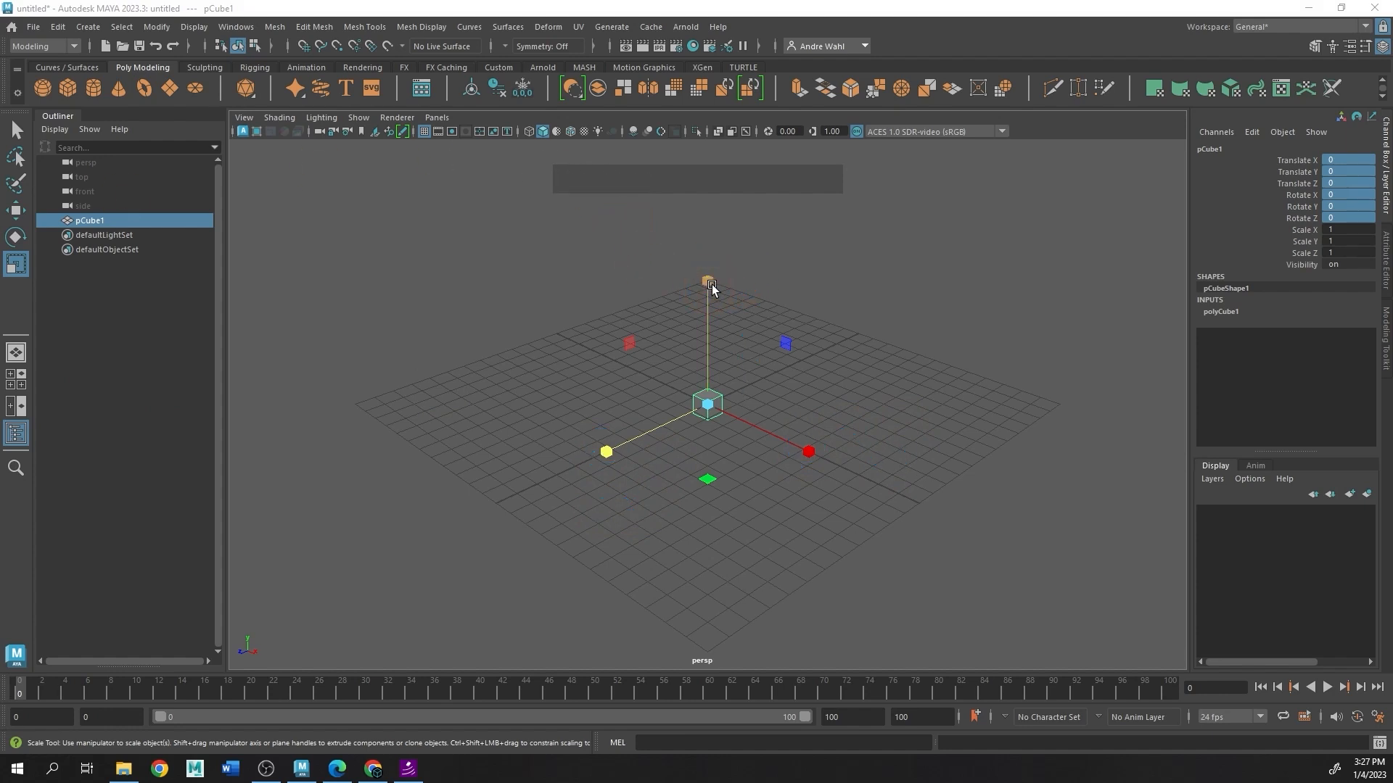
Step: Scale the cube along the Y axis only, ending at a Scale Y of about 3.9
left_click_drag(707, 281, 681, 55)
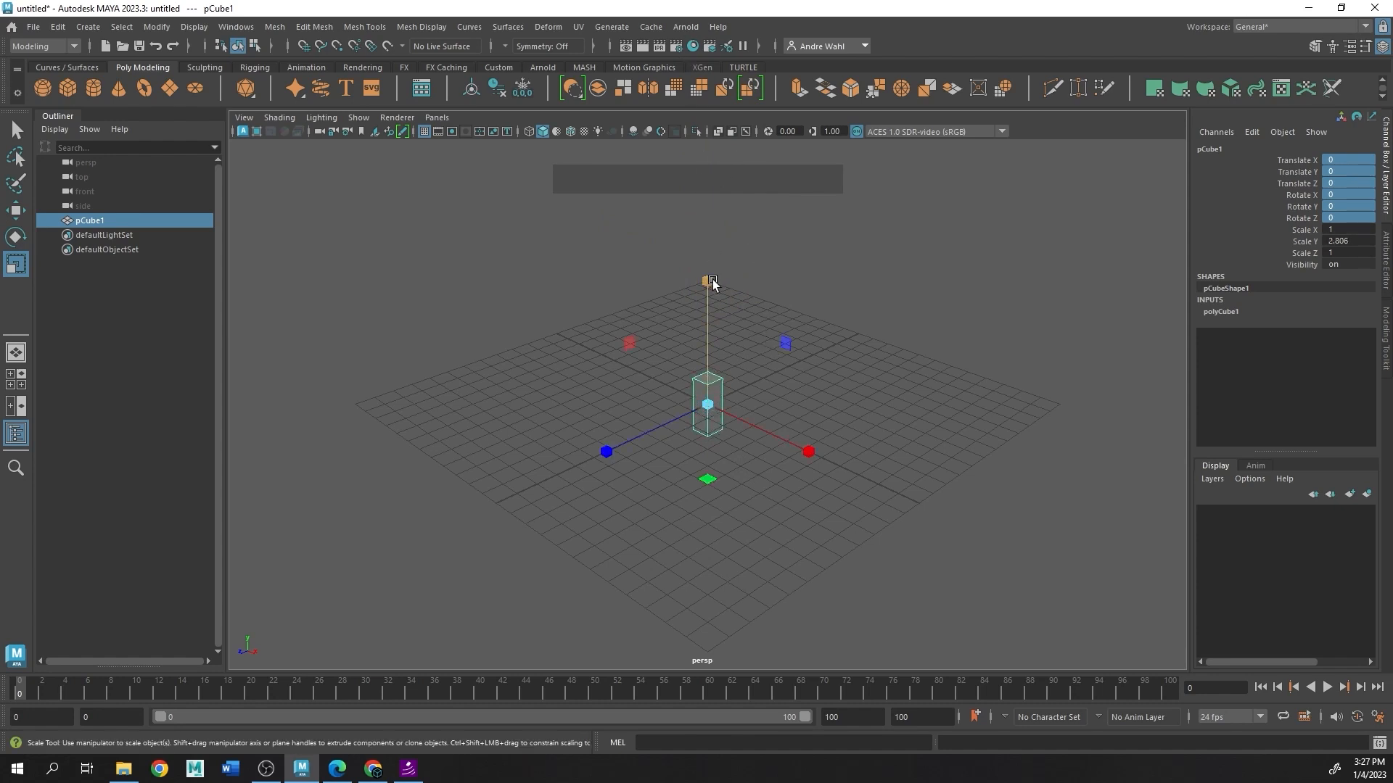
left_click_drag(708, 282, 700, 205)
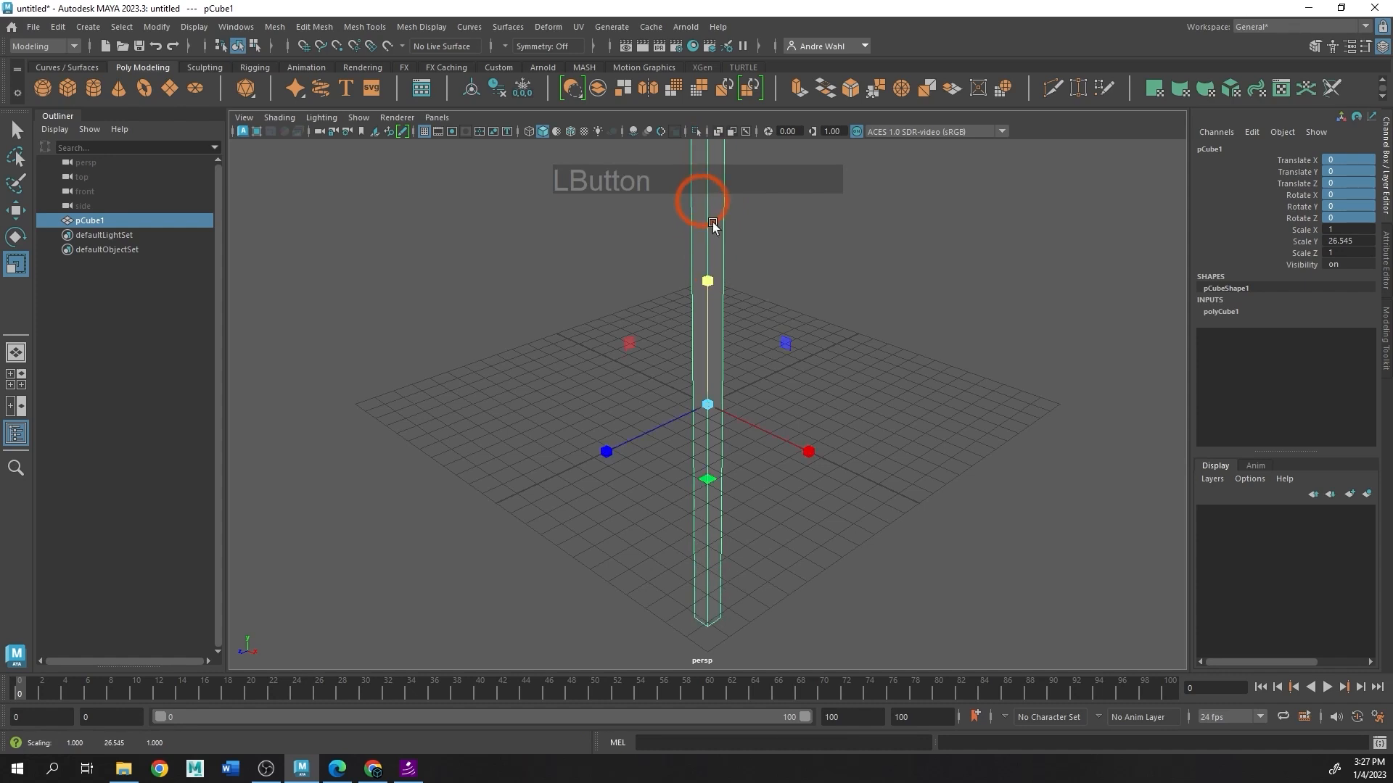
left_click_drag(708, 280, 718, 343)
left_click_drag(709, 284, 713, 331)
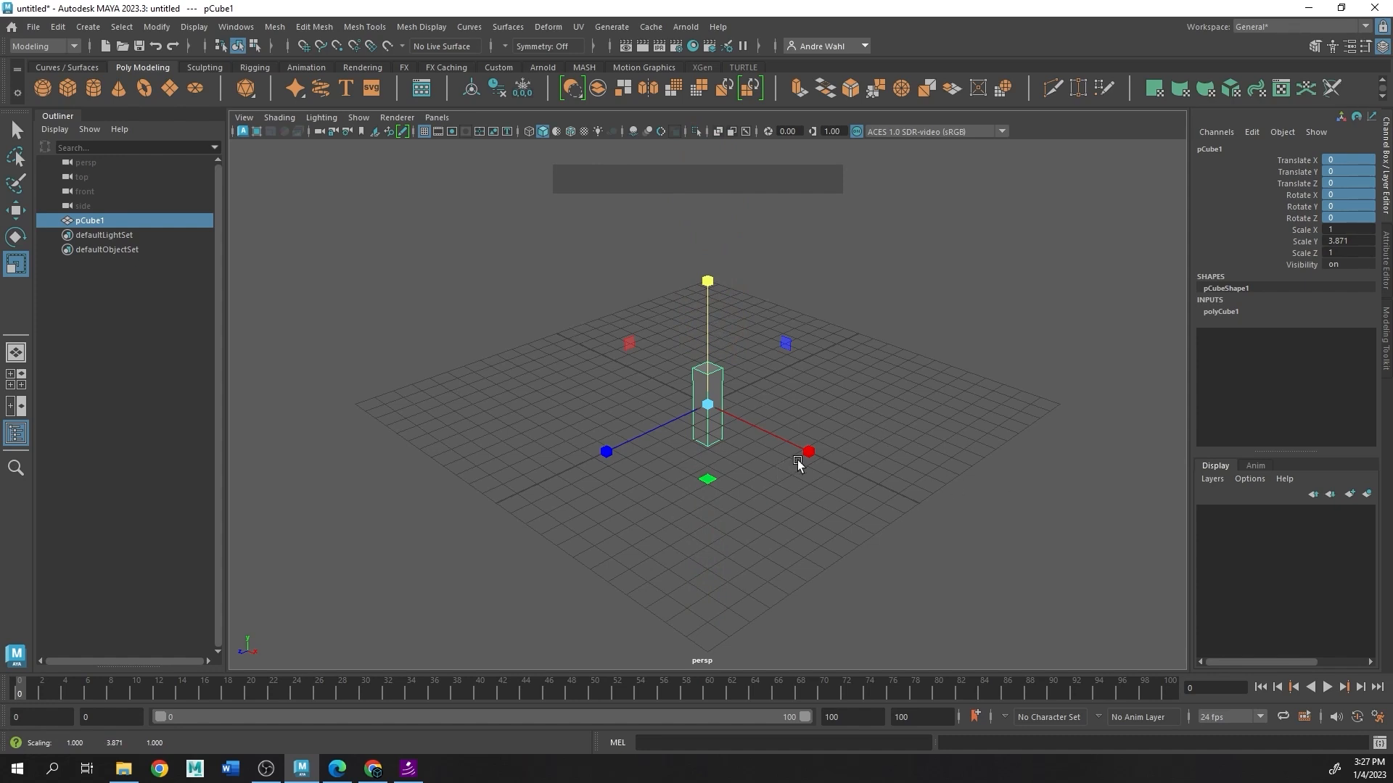
Step: Stretch the cube along the X axis to a scale of about 13.9 and along the Z axis to about 3.4
left_click_drag(808, 453, 1111, 607)
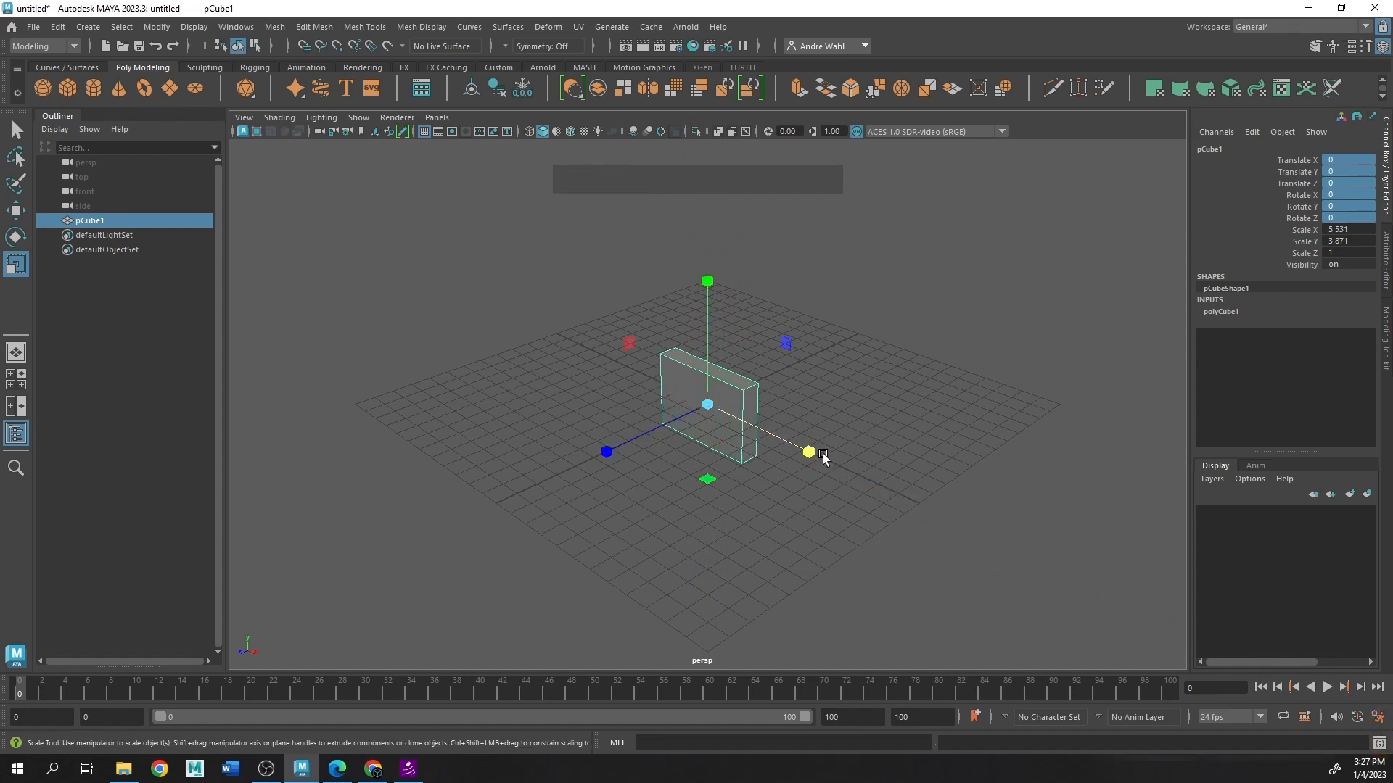
left_click_drag(822, 454, 975, 548)
left_click_drag(607, 452, 278, 548)
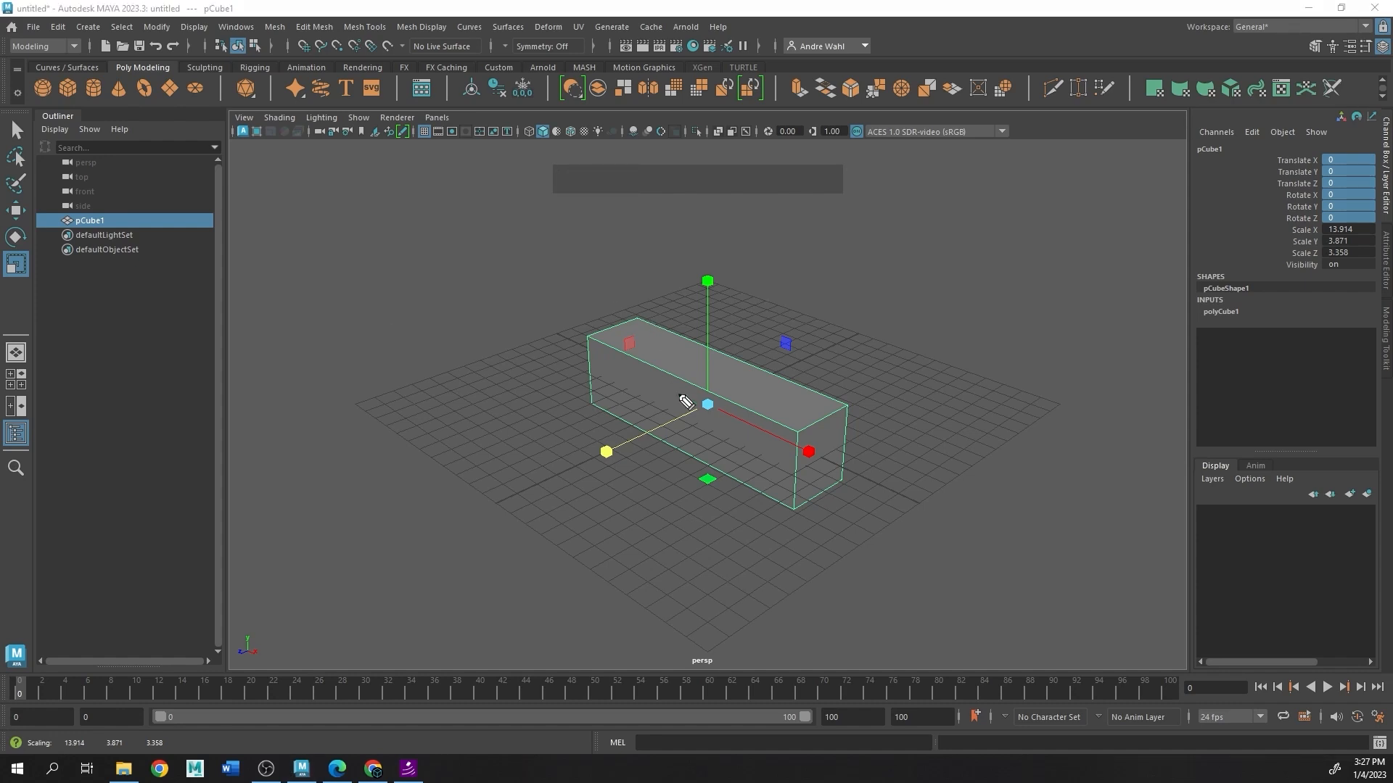
Step: Scale the box uniformly from its center and along axis pairs with the plane handles, to about X 10.8, Y 1.5 and Z 6.2
mouse_move(708, 416)
left_mouse_down()
mouse_move(893, 360)
mouse_move(919, 334)
mouse_move(930, 347)
mouse_move(957, 317)
mouse_move(951, 363)
mouse_move(921, 398)
mouse_move(968, 375)
mouse_move(973, 355)
mouse_move(1022, 372)
left_mouse_up()
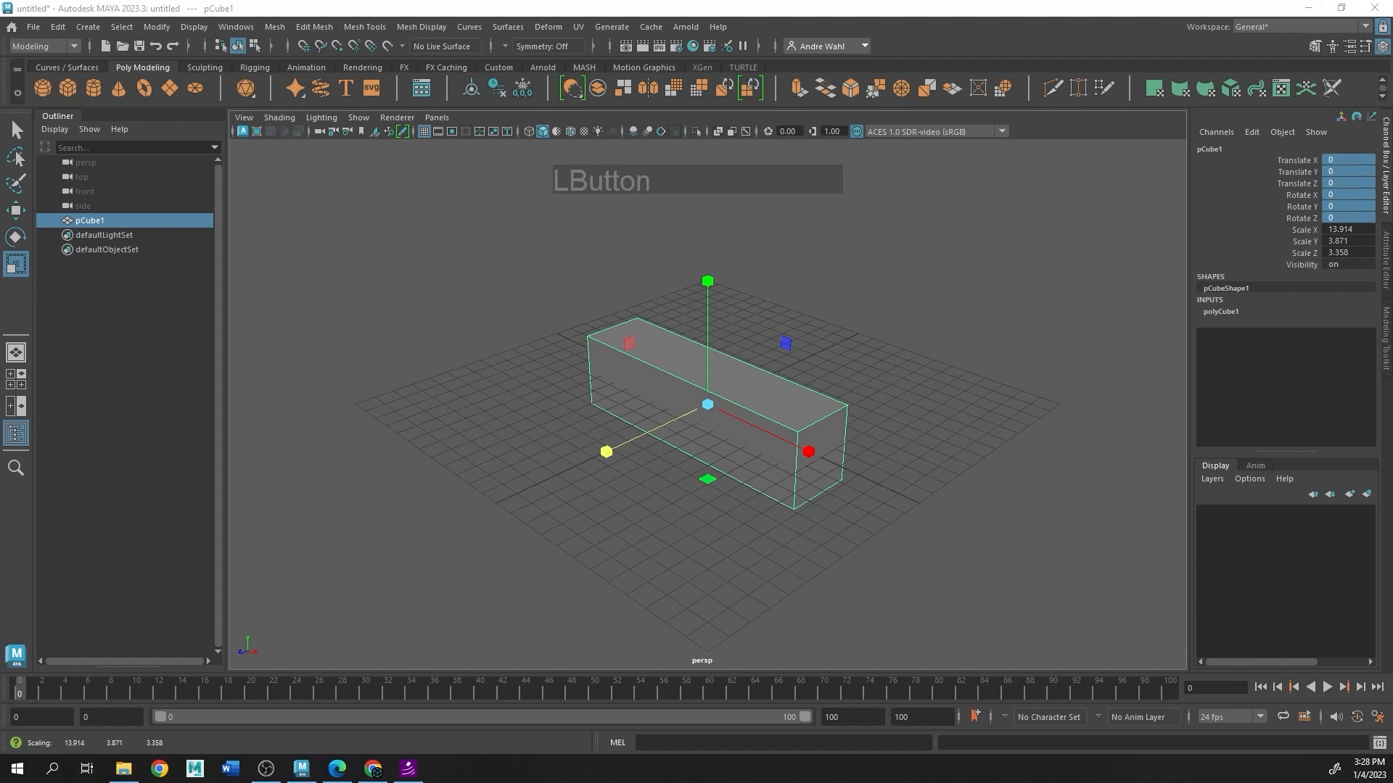
left_click_drag(707, 402, 602, 364)
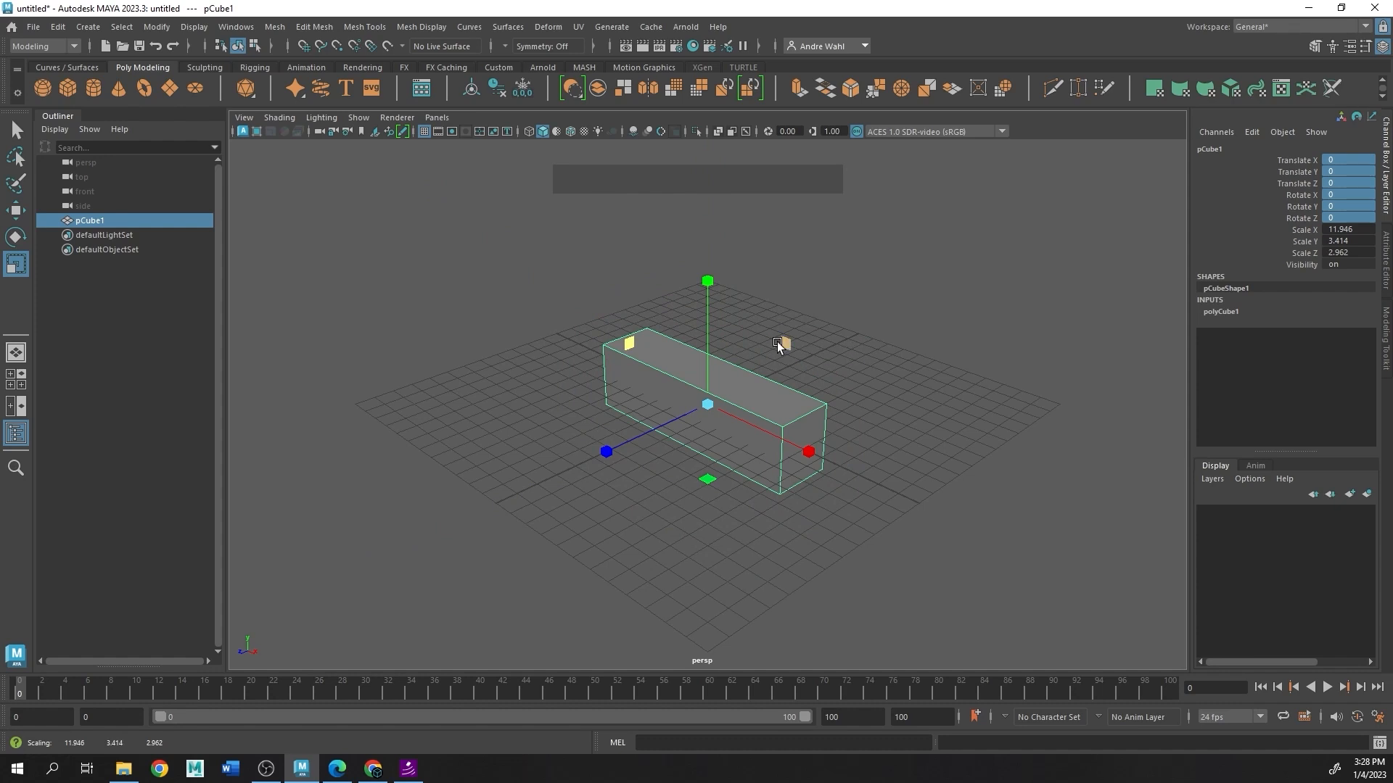
left_click_drag(777, 341, 768, 537)
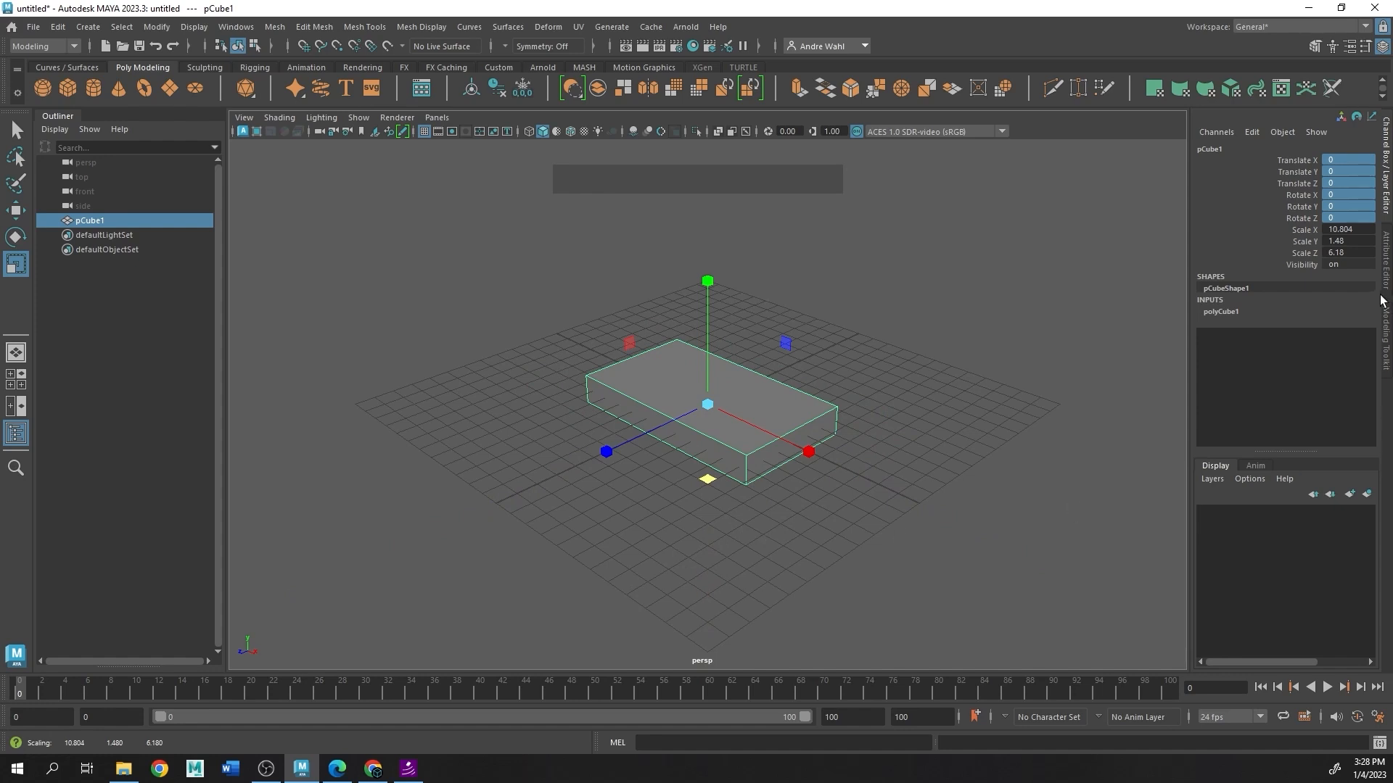
Step: Set the box's Scale X, Scale Y and Scale Z together to 0
left_click(1346, 229)
left_click(1357, 251, "shift")
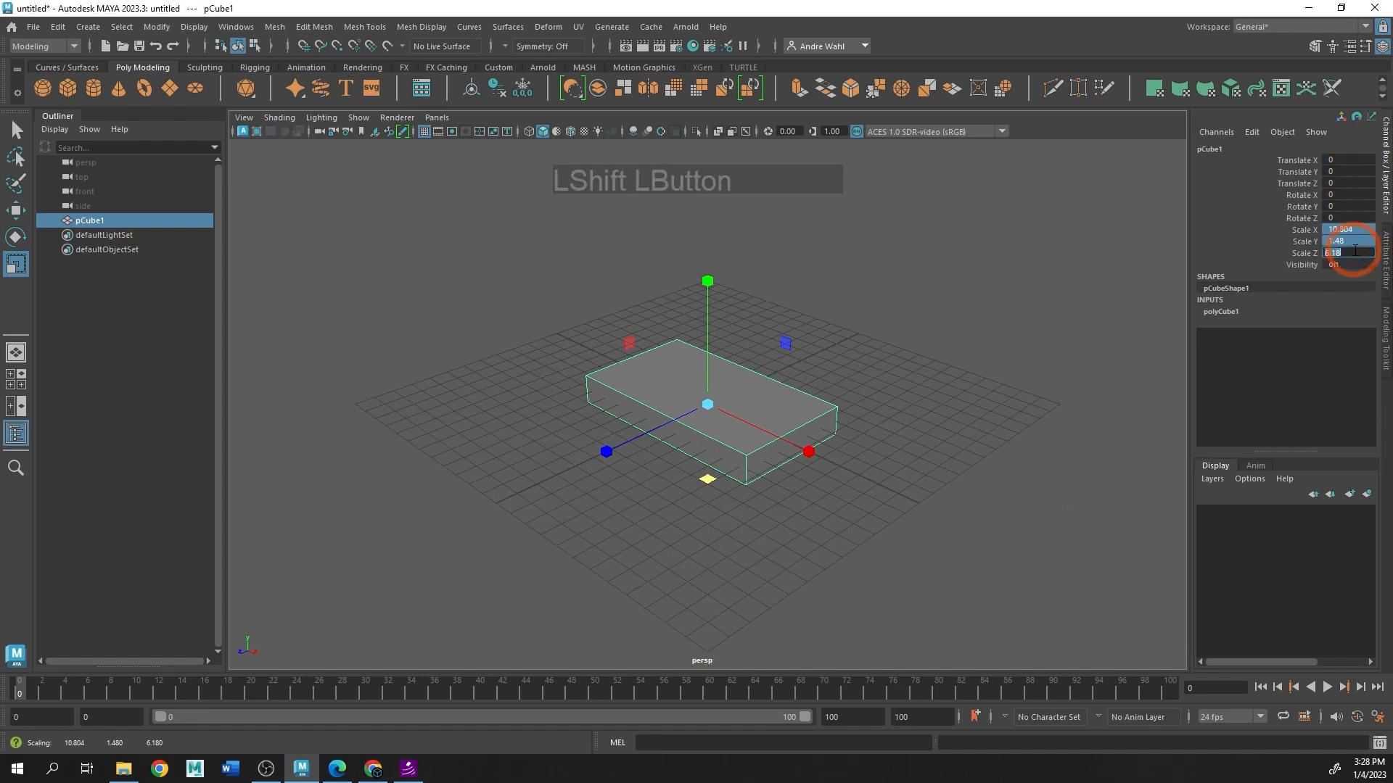
type("0")
key("Return")
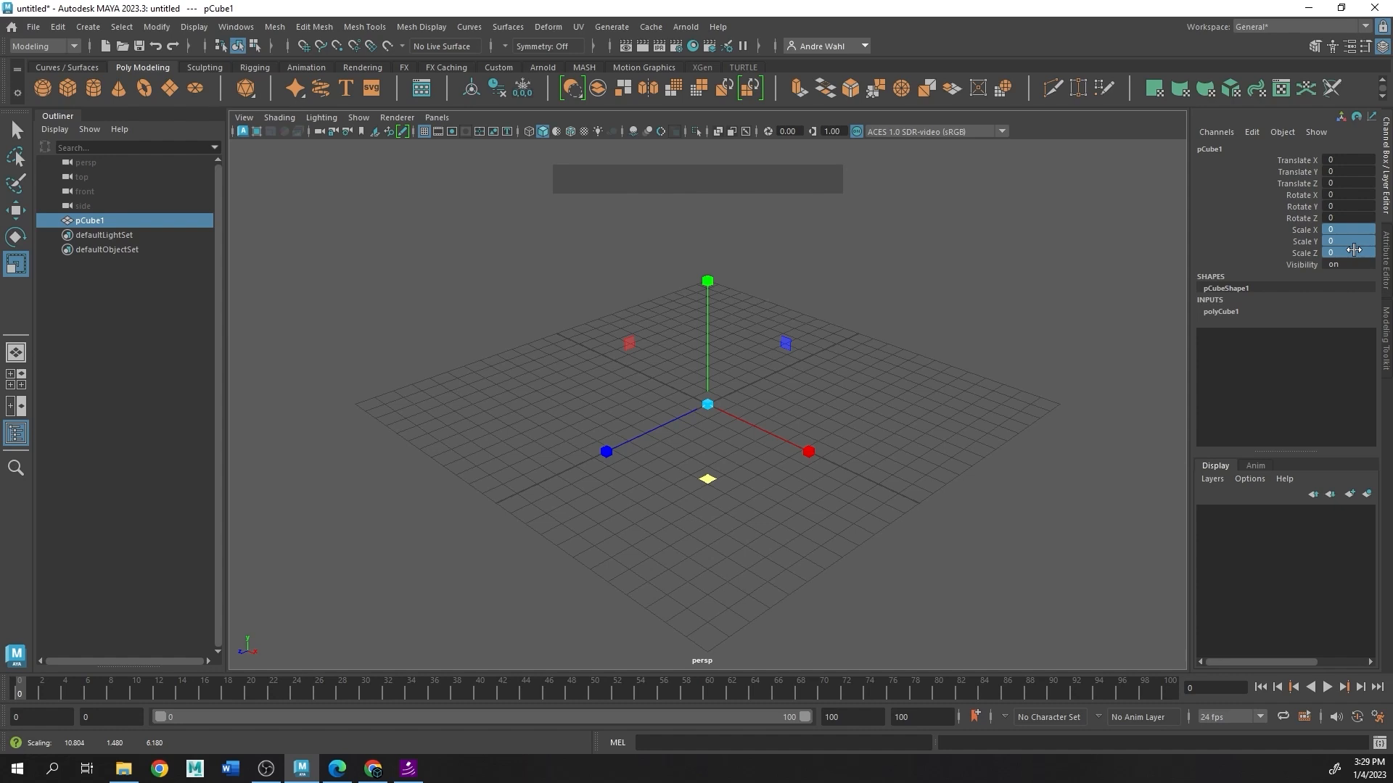
Step: Restore the cube's original size by setting Scale X, Scale Y and Scale Z each to 1
left_click(1338, 232)
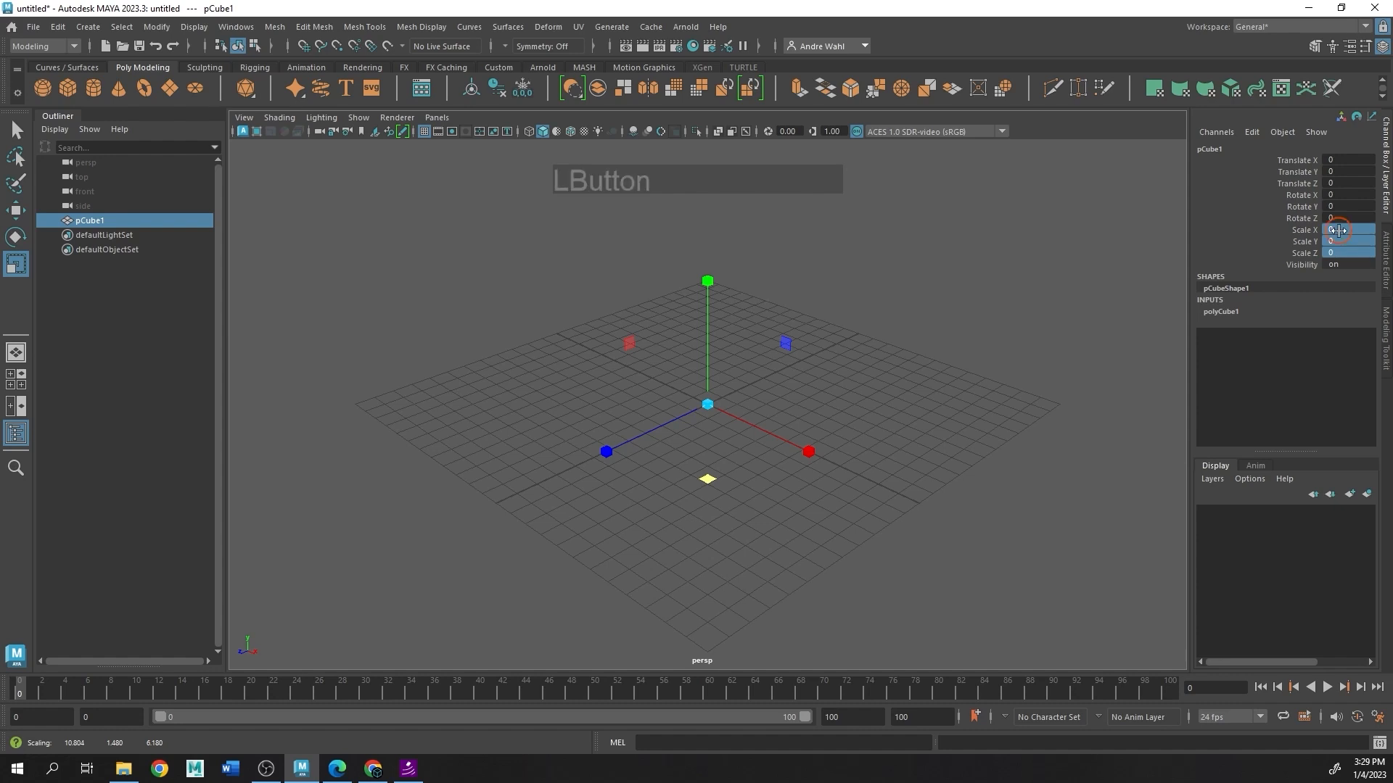
left_click(1338, 254, "shift")
type("1")
key("KP_Enter")
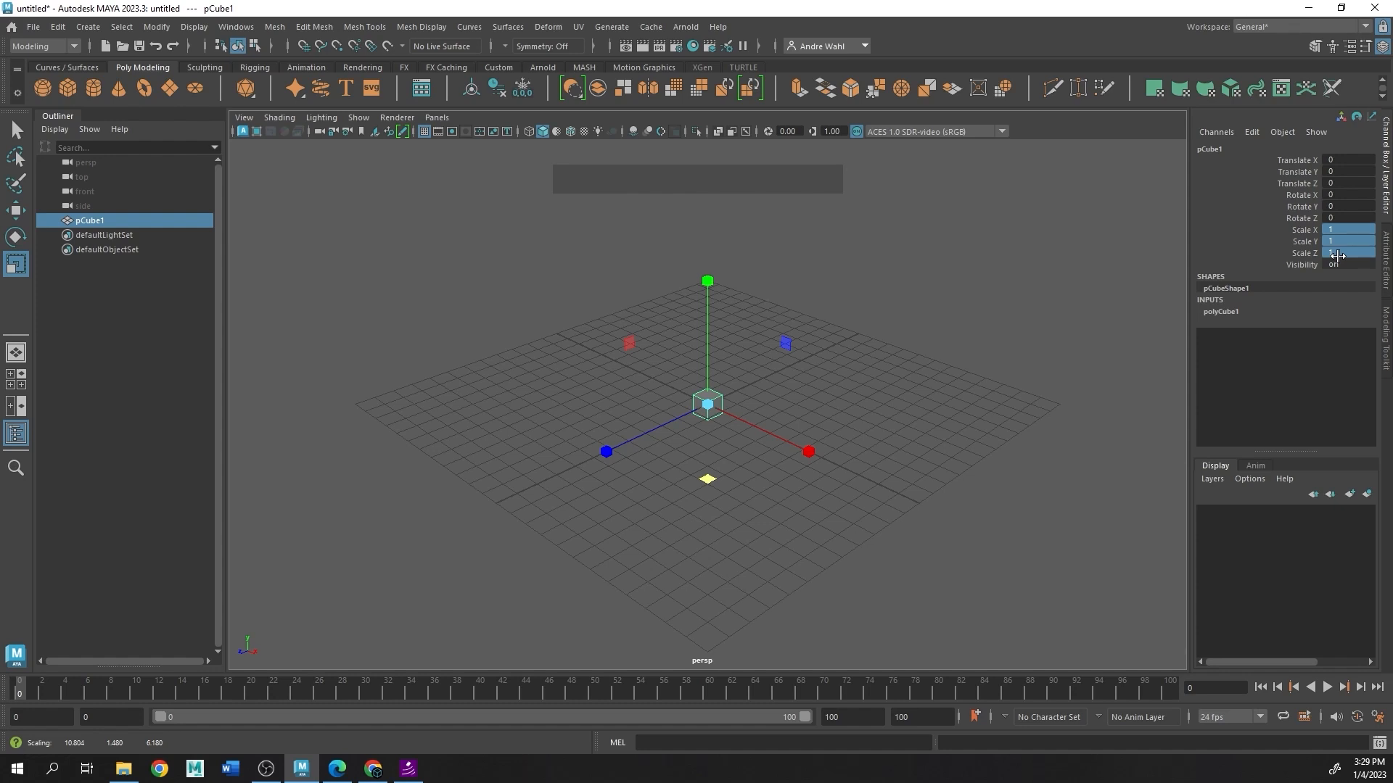
Step: Enlarge the cube uniformly on all three axes to a scale of about 17.1
left_click_drag(709, 404, 1000, 373)
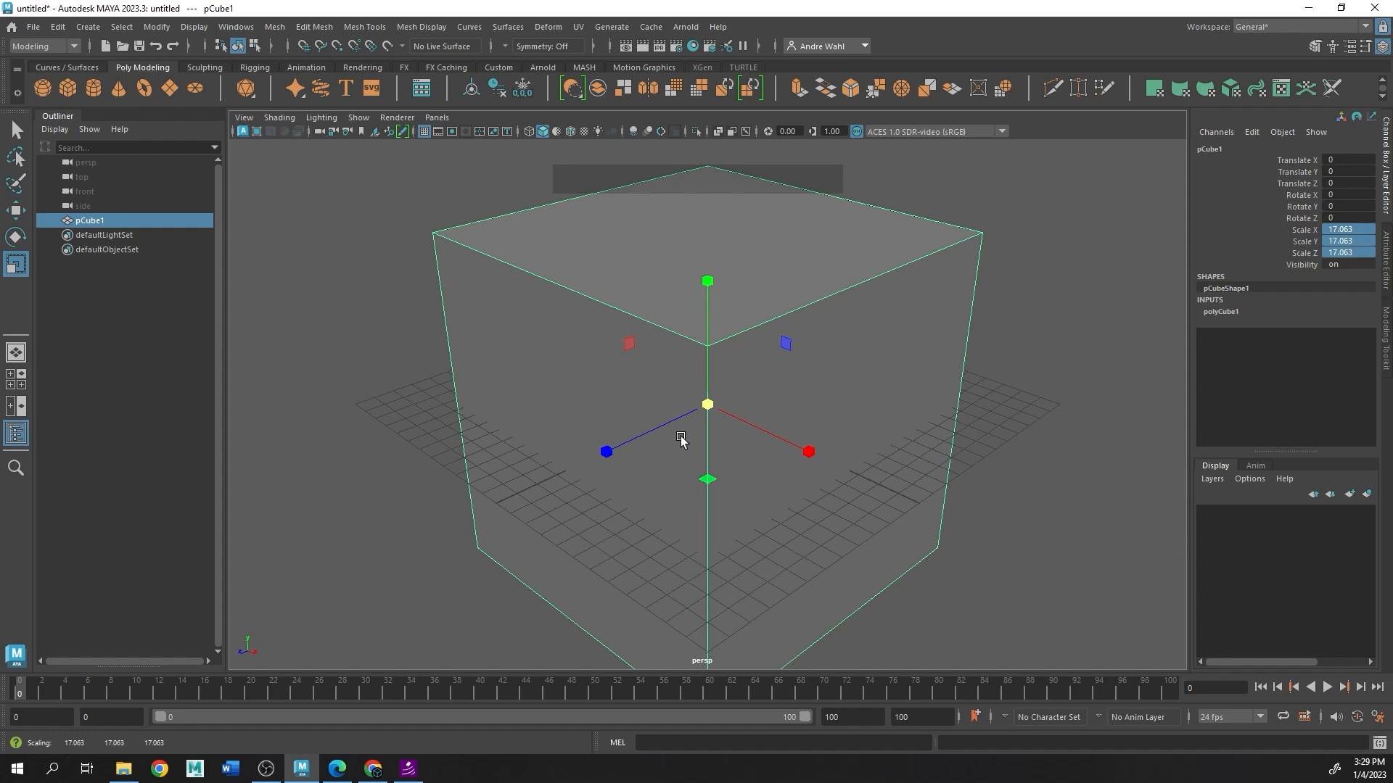
Step: Reset the cube's Scale X, Scale Y and Scale Z together to 1
left_click(1341, 219)
left_click(1341, 230)
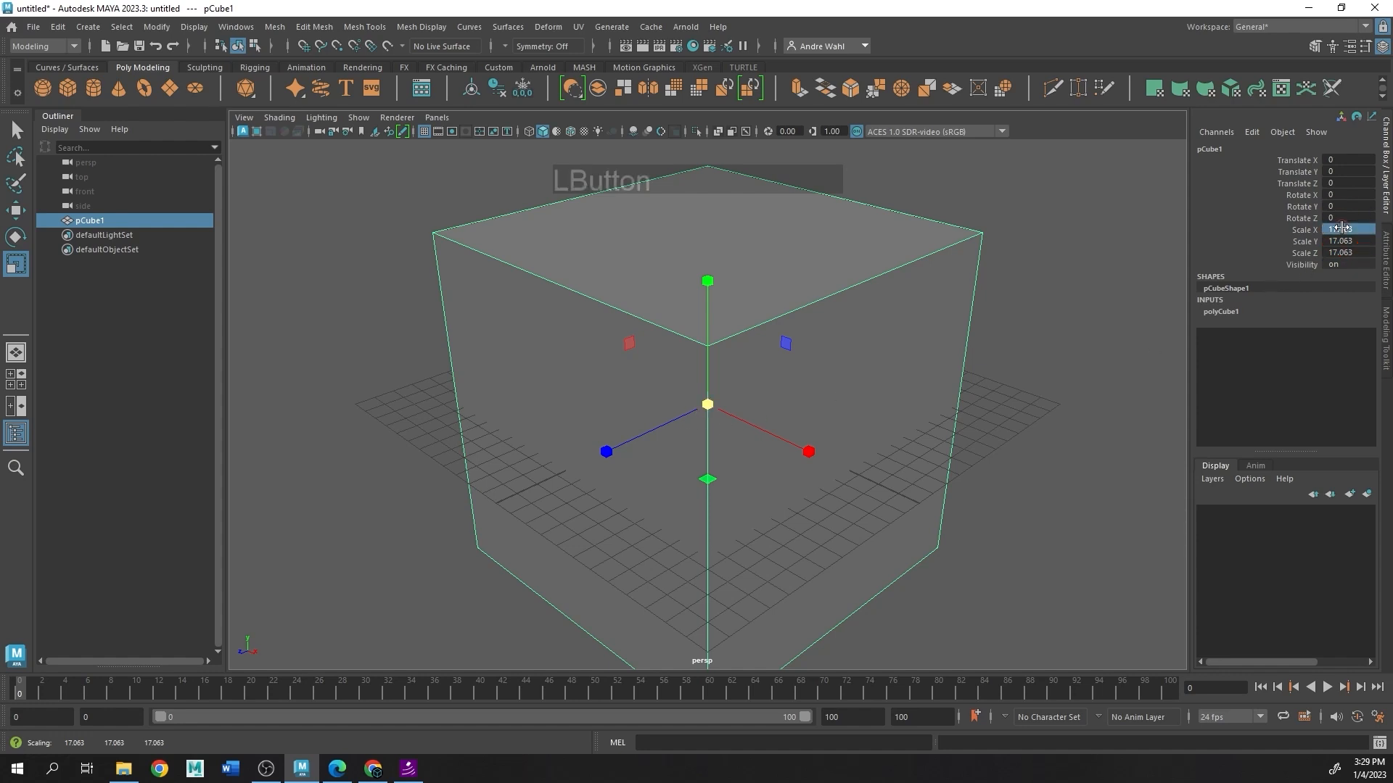
left_click(1343, 252, "shift")
type("1")
key("KP_Enter")
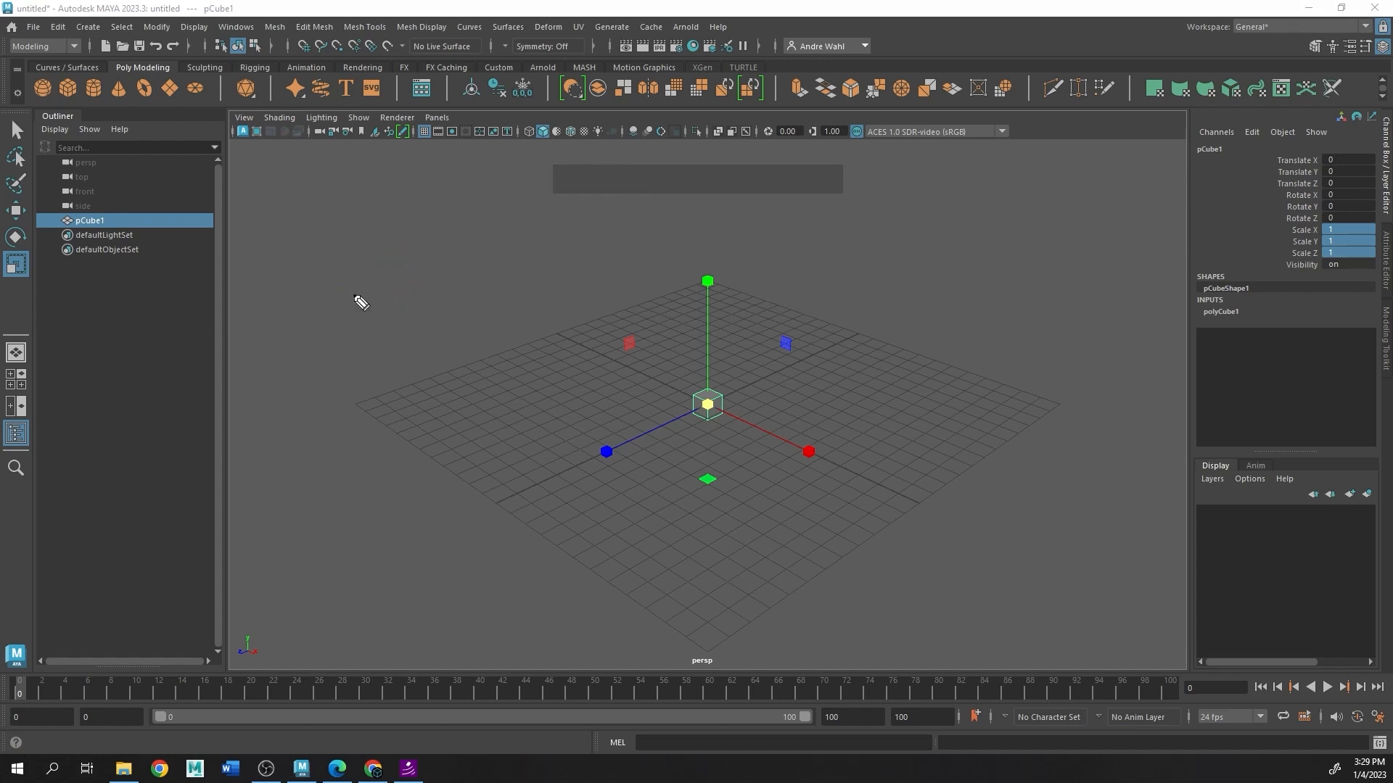
mouse_move(265, 179)
left_mouse_down()
mouse_move(273, 211)
mouse_move(303, 181)
mouse_move(373, 187)
mouse_move(404, 211)
mouse_move(426, 186)
mouse_move(462, 190)
left_mouse_up()
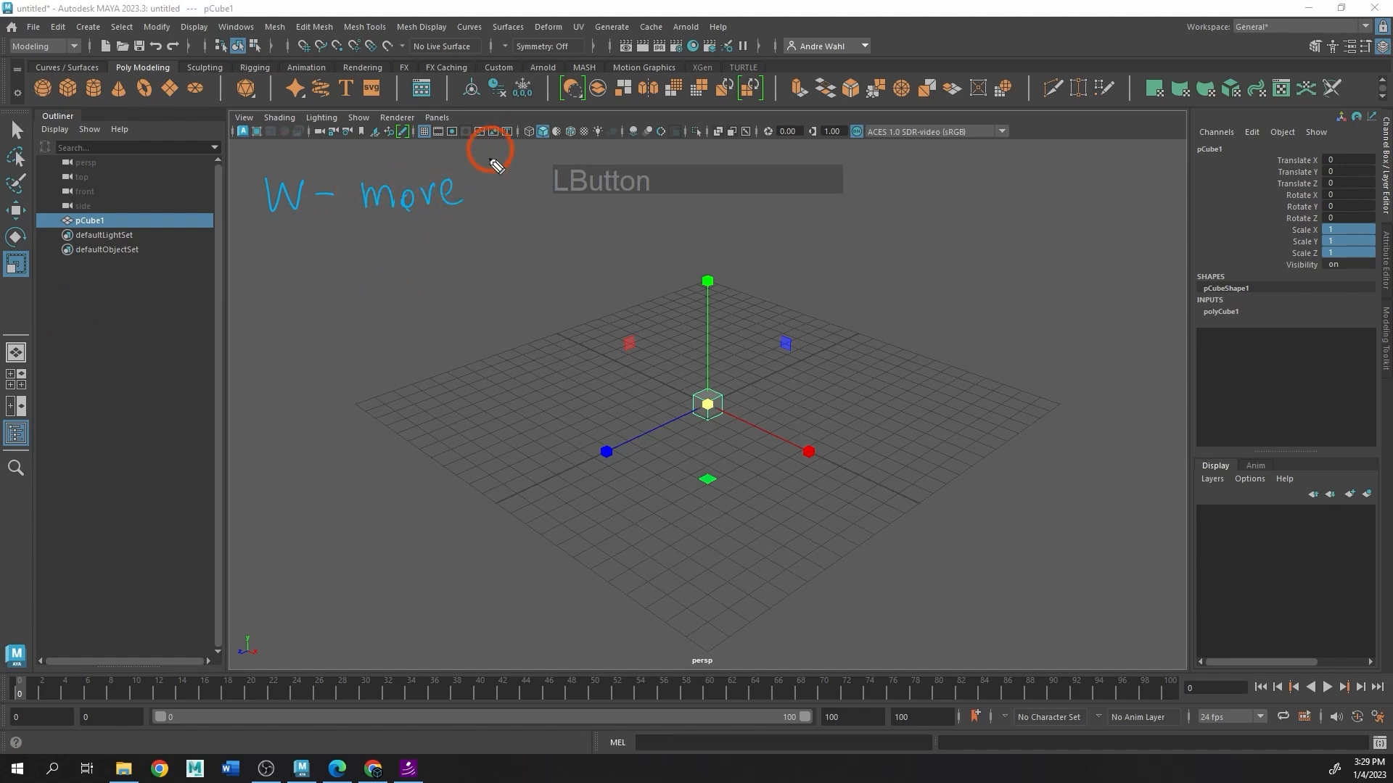
mouse_move(290, 232)
left_mouse_down()
mouse_move(274, 238)
mouse_move(296, 263)
mouse_move(332, 240)
mouse_move(424, 258)
mouse_move(500, 246)
left_mouse_up()
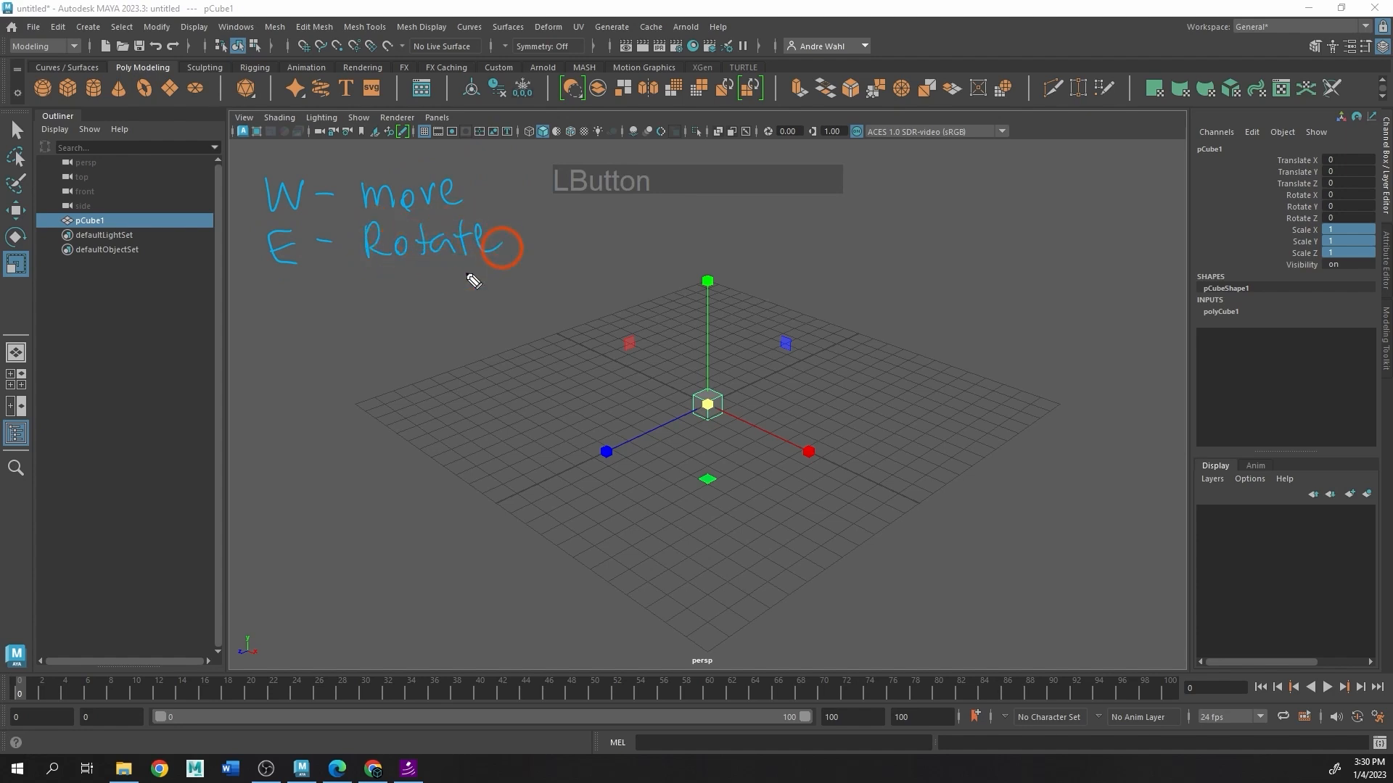
left_click_drag(281, 304, 283, 338)
mouse_move(282, 308)
left_mouse_down()
mouse_move(319, 338)
mouse_move(334, 322)
mouse_move(370, 334)
mouse_move(460, 311)
mouse_move(486, 320)
left_mouse_up()
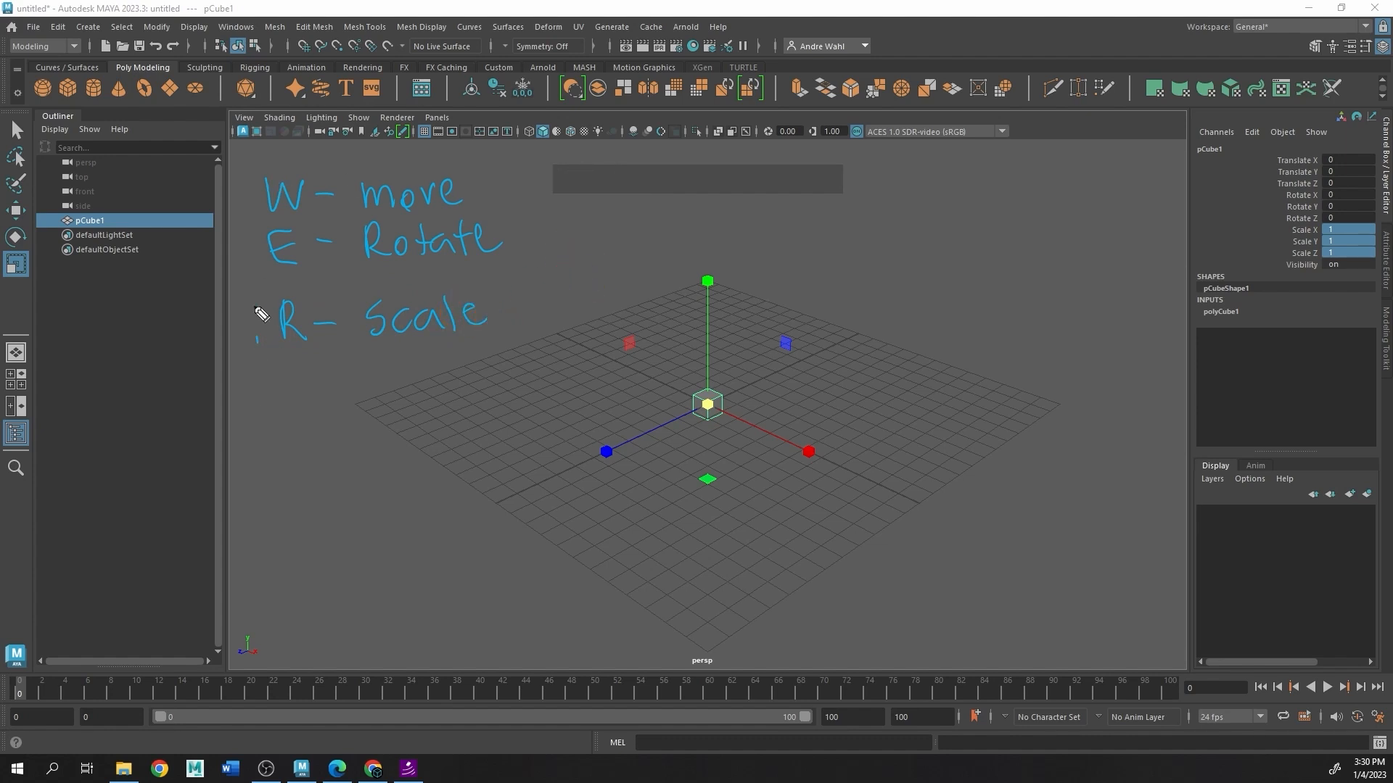
mouse_move(257, 341)
left_mouse_down()
mouse_move(249, 161)
mouse_move(321, 206)
mouse_move(326, 351)
mouse_move(259, 350)
mouse_move(334, 324)
left_mouse_up()
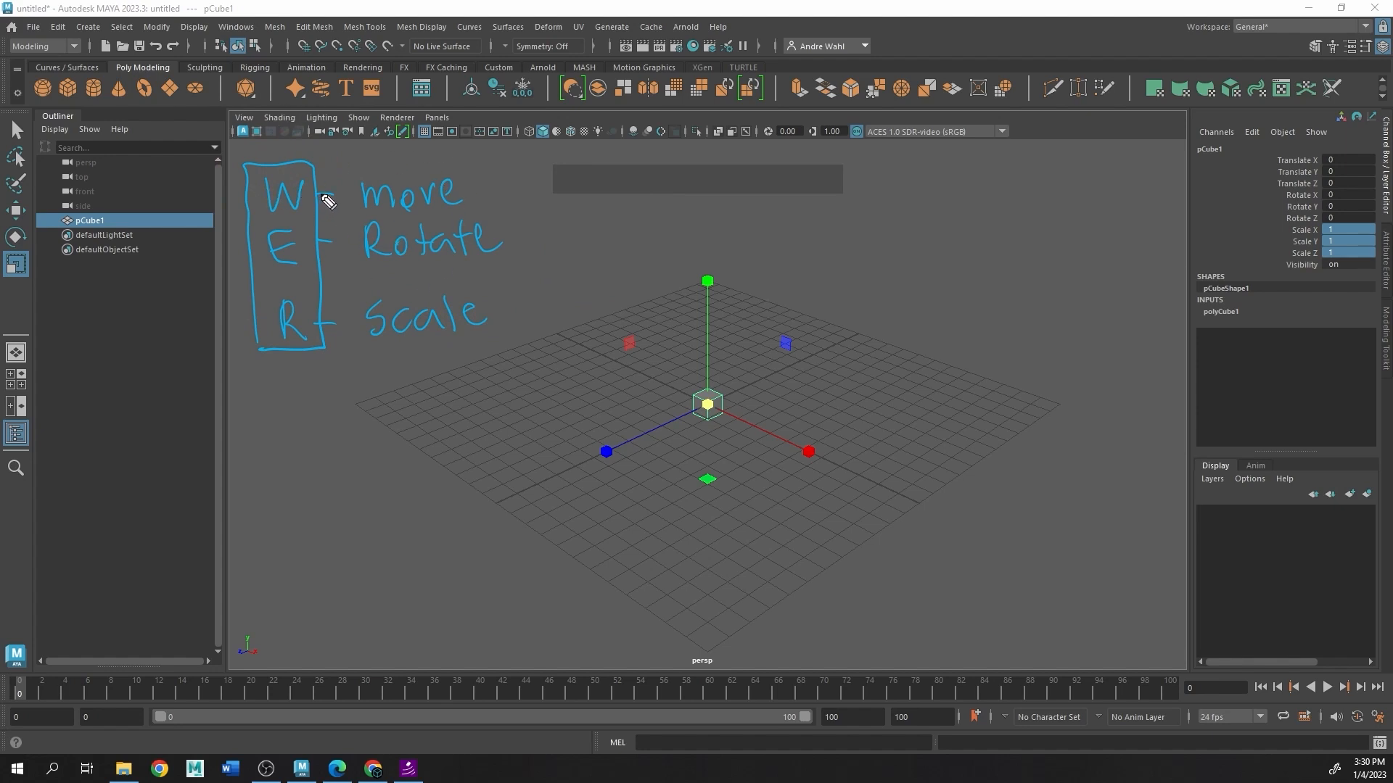
mouse_move(284, 165)
left_mouse_down()
mouse_move(273, 131)
mouse_move(372, 137)
mouse_move(383, 159)
mouse_move(438, 146)
mouse_move(475, 171)
left_mouse_up()
mouse_move(38, 116)
left_mouse_down()
mouse_move(4, 142)
mouse_move(42, 116)
left_mouse_up()
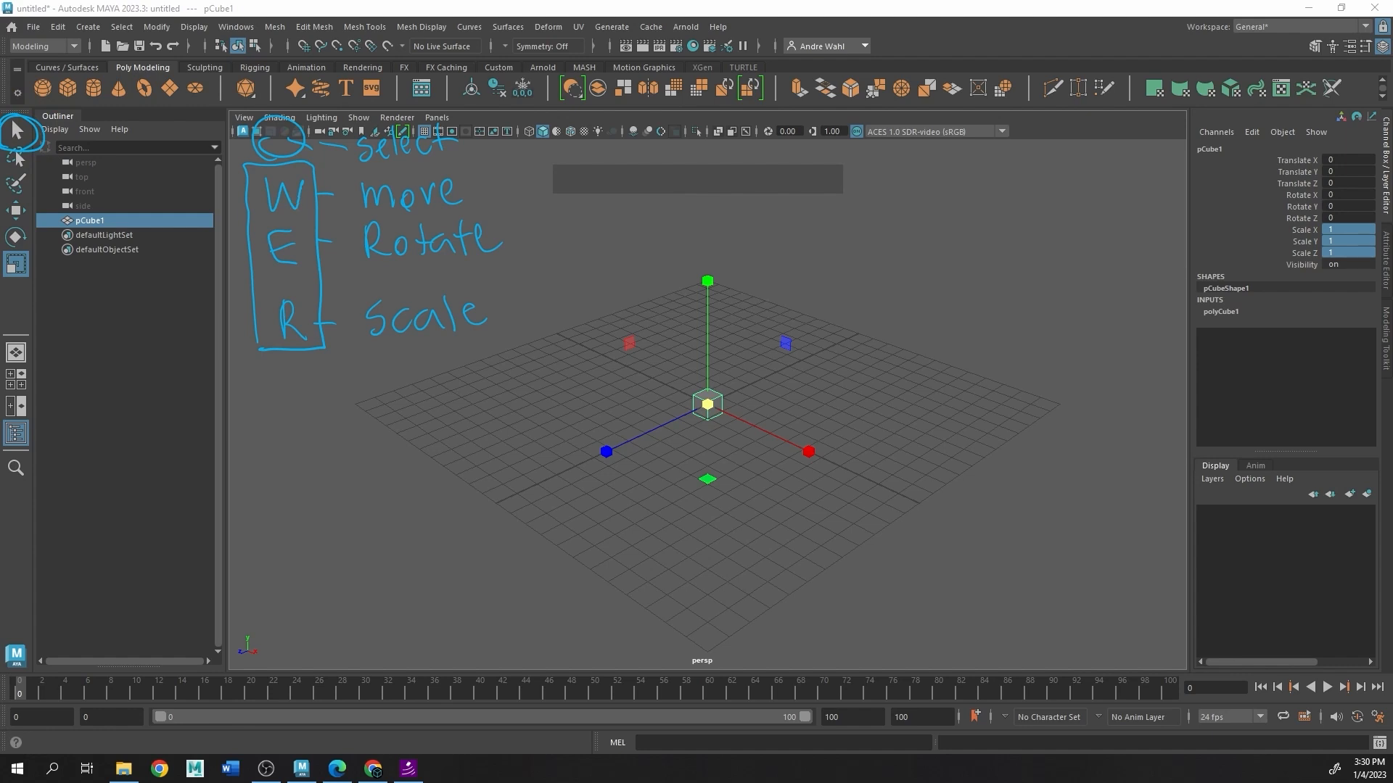
Step: Deselect the cube, activate the Select tool and select the cube again in the viewport
left_click(295, 267)
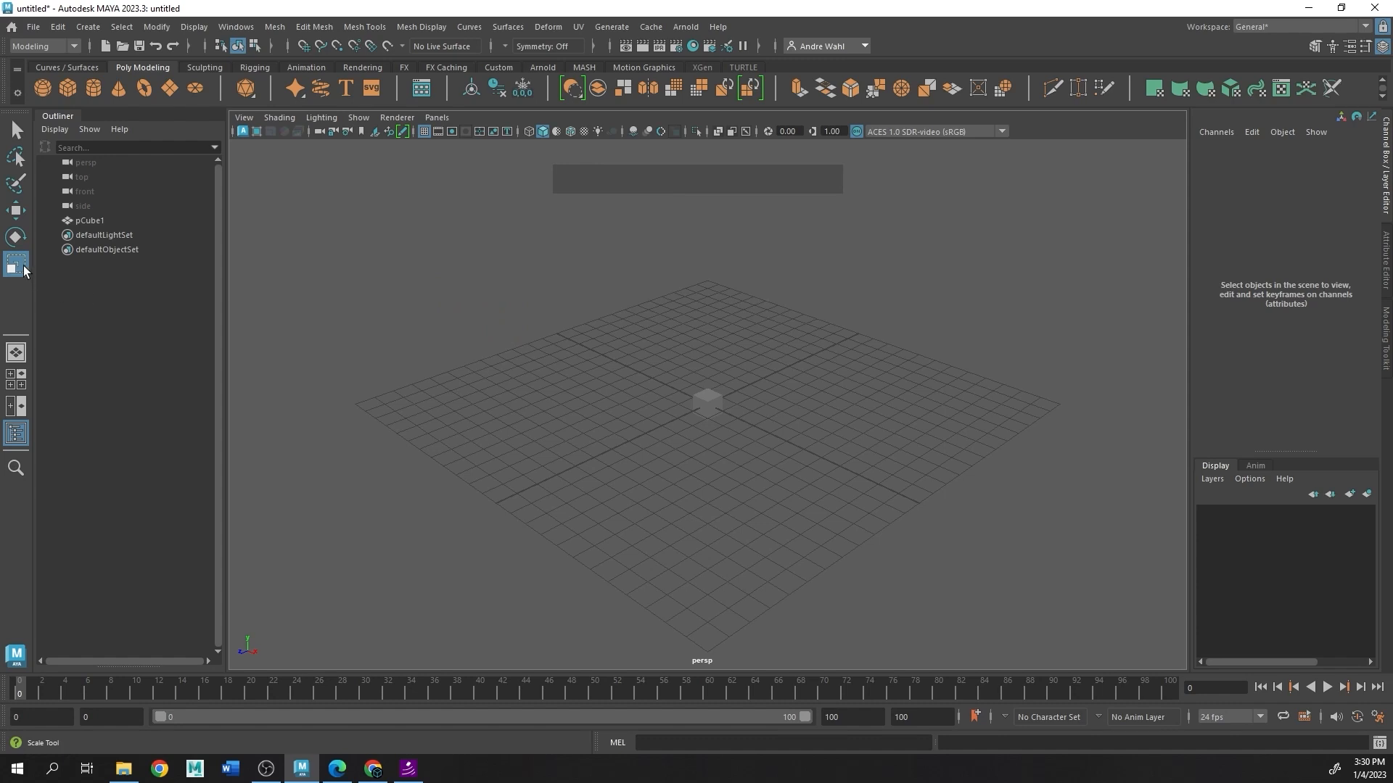
left_click(414, 285)
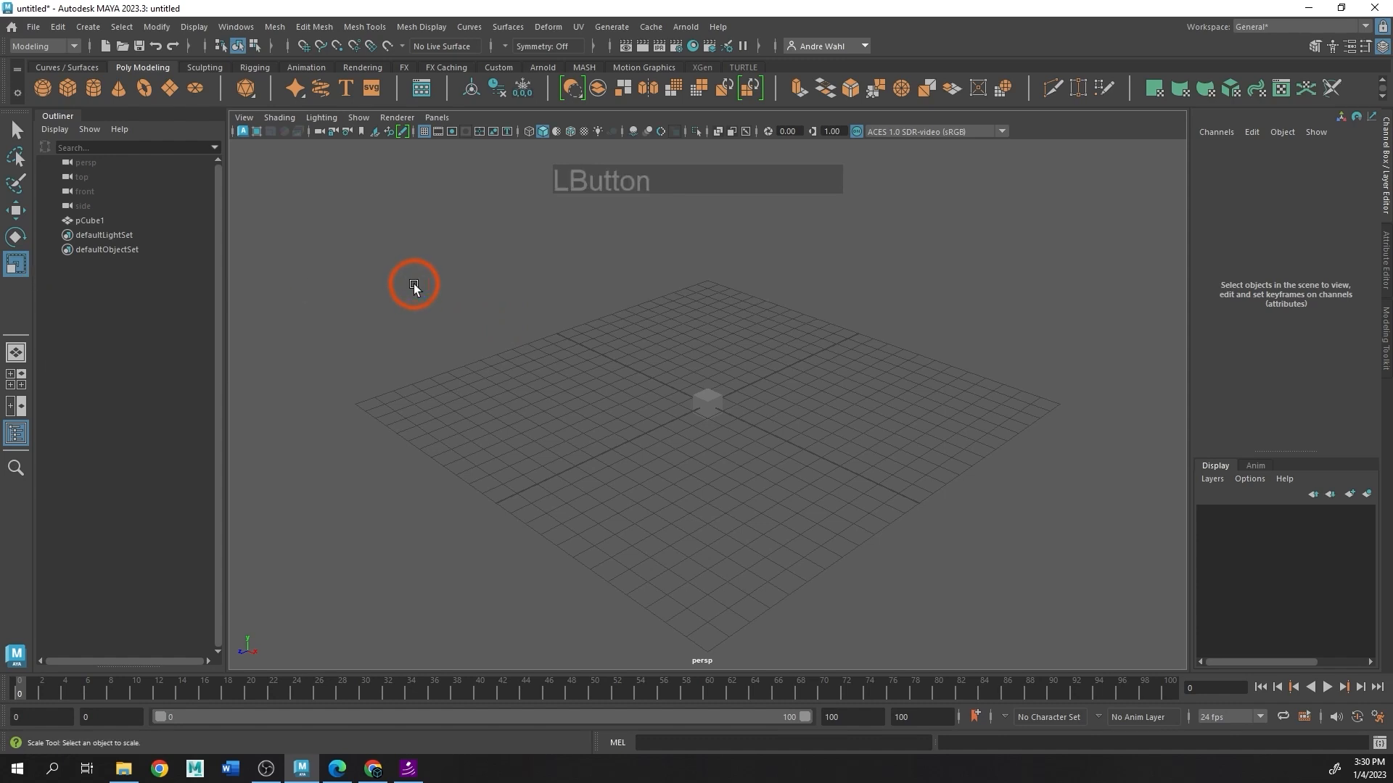
key("q")
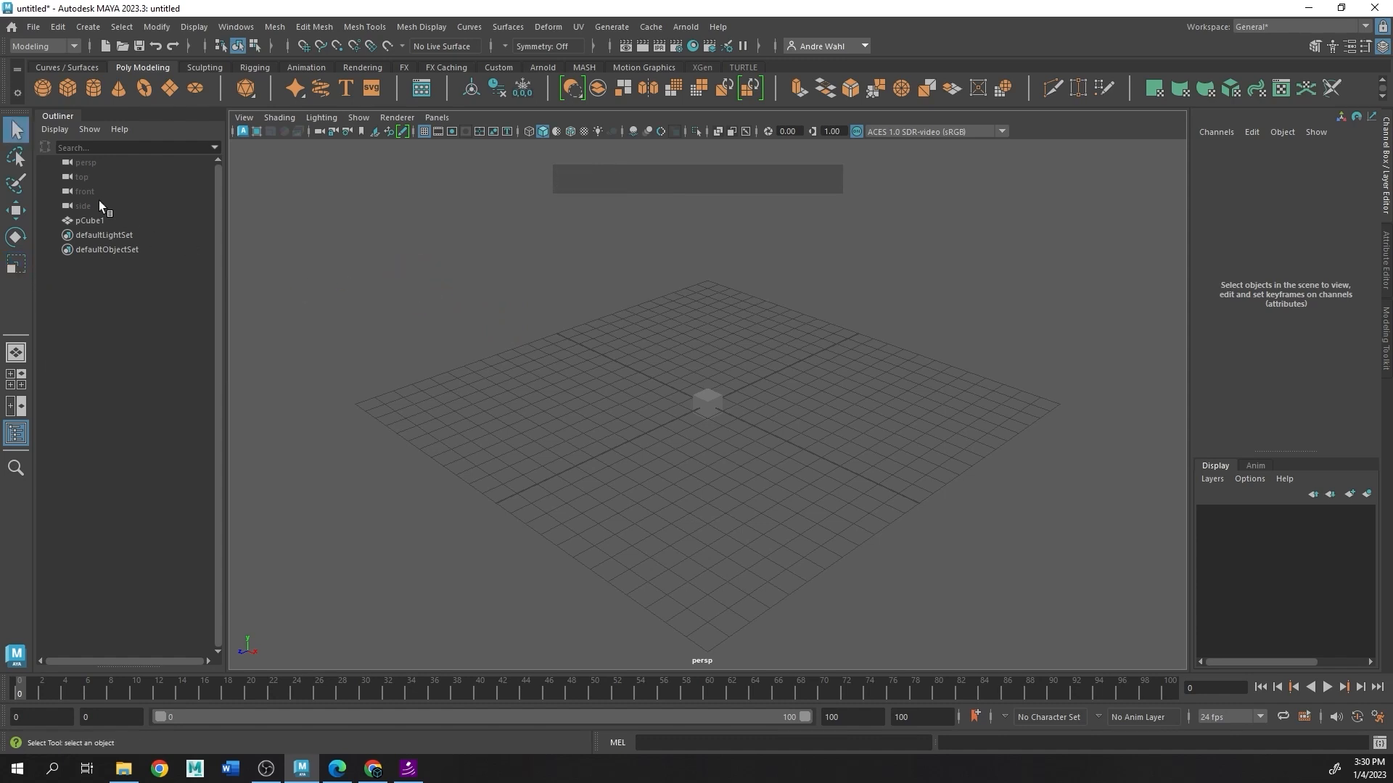
left_click_drag(699, 399, 748, 402)
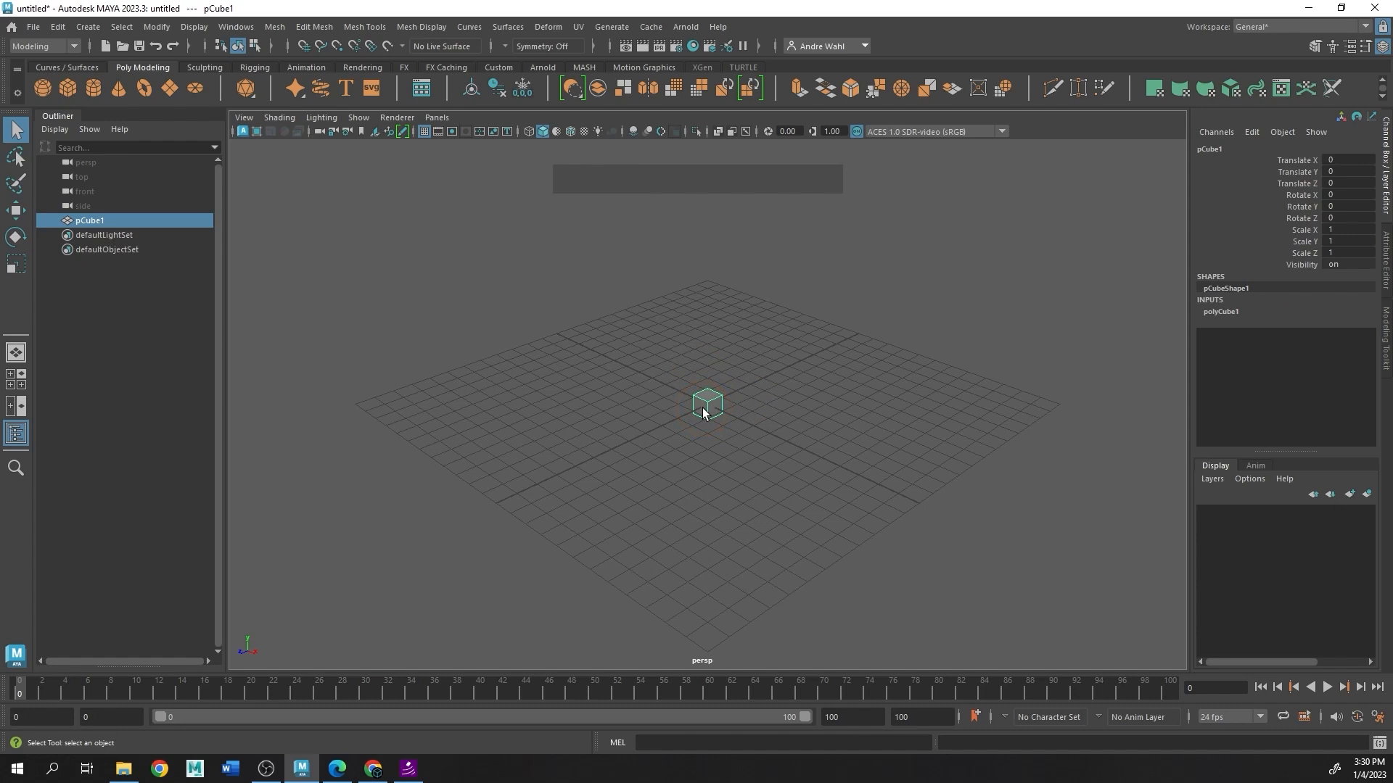
Step: Move the cube along all three axes to about X -7.9, Y 4.0 and Z 9.1
key("w")
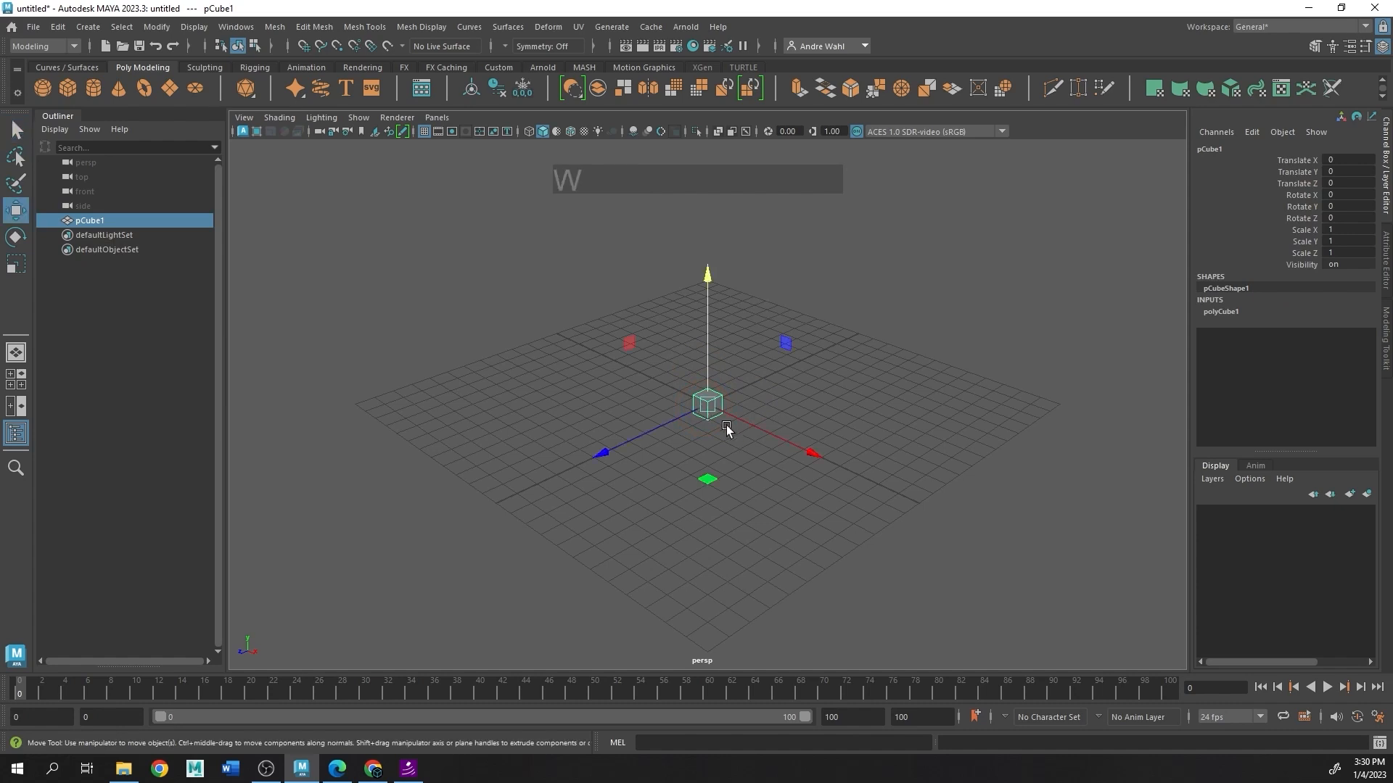
left_click_drag(762, 434, 643, 392)
left_click_drag(599, 347, 596, 241)
left_click_drag(565, 295, 410, 345)
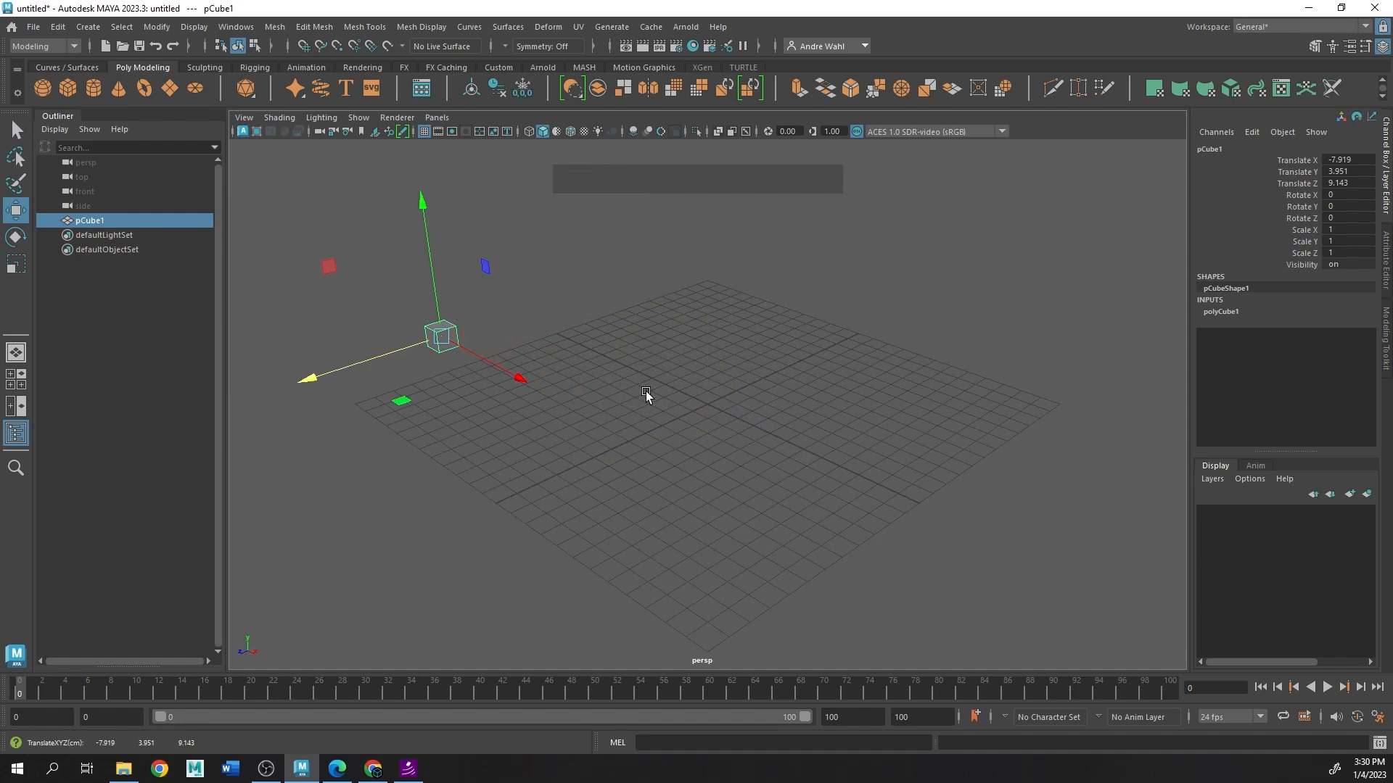
Step: Rotate the cube around several axes to about X 135.9, Y -27.4 and Z -275.6 degrees
key("e")
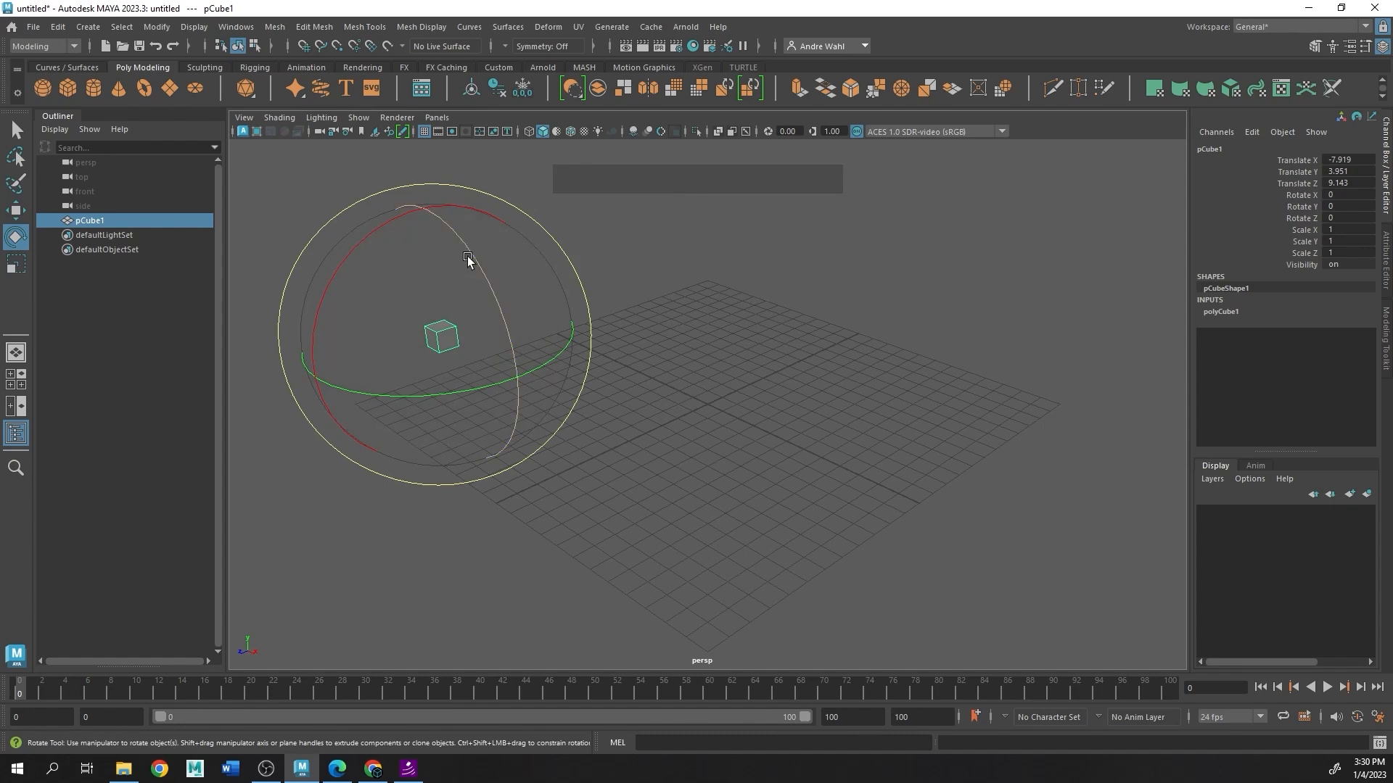
left_click_drag(467, 247, 498, 327)
mouse_move(413, 264)
left_mouse_down()
mouse_move(386, 283)
mouse_move(400, 275)
left_mouse_up()
left_click_drag(403, 382, 500, 309)
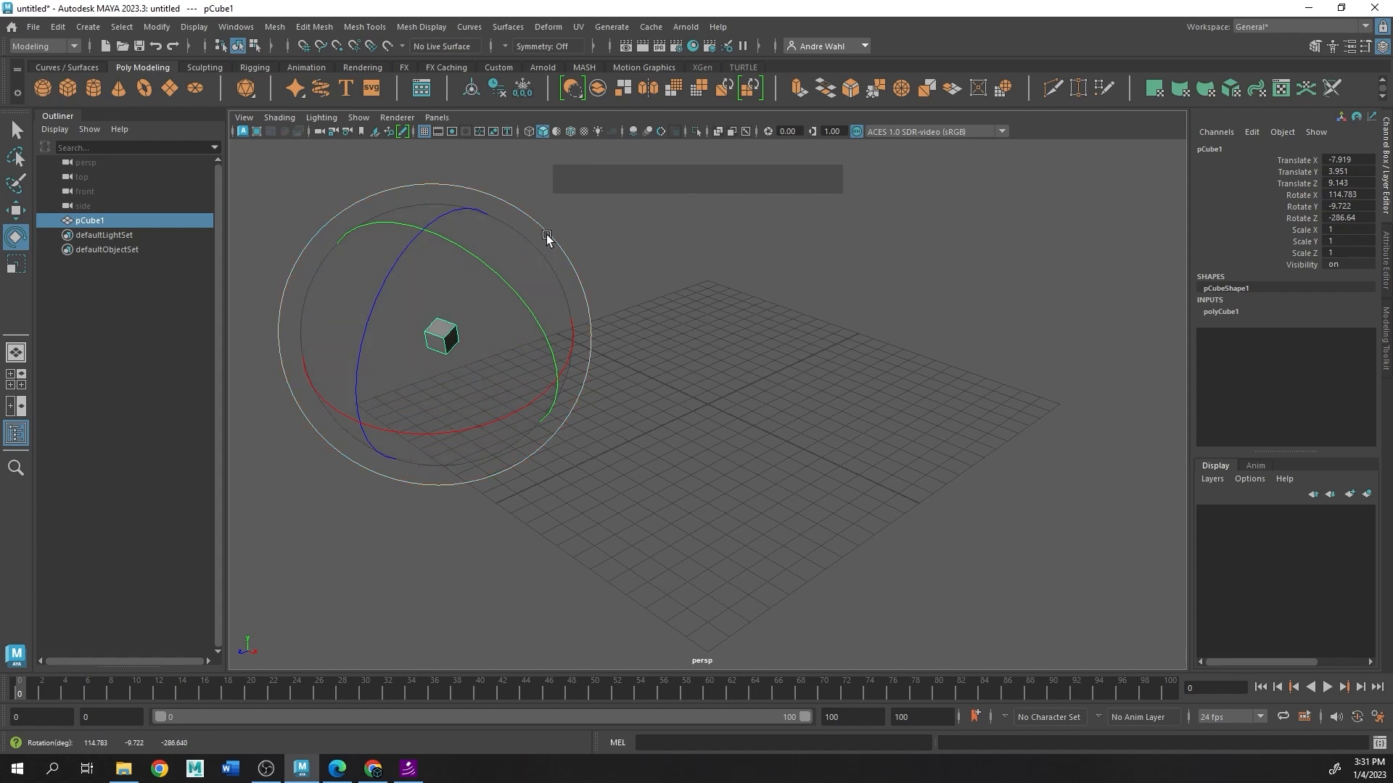
left_click_drag(549, 235, 483, 310)
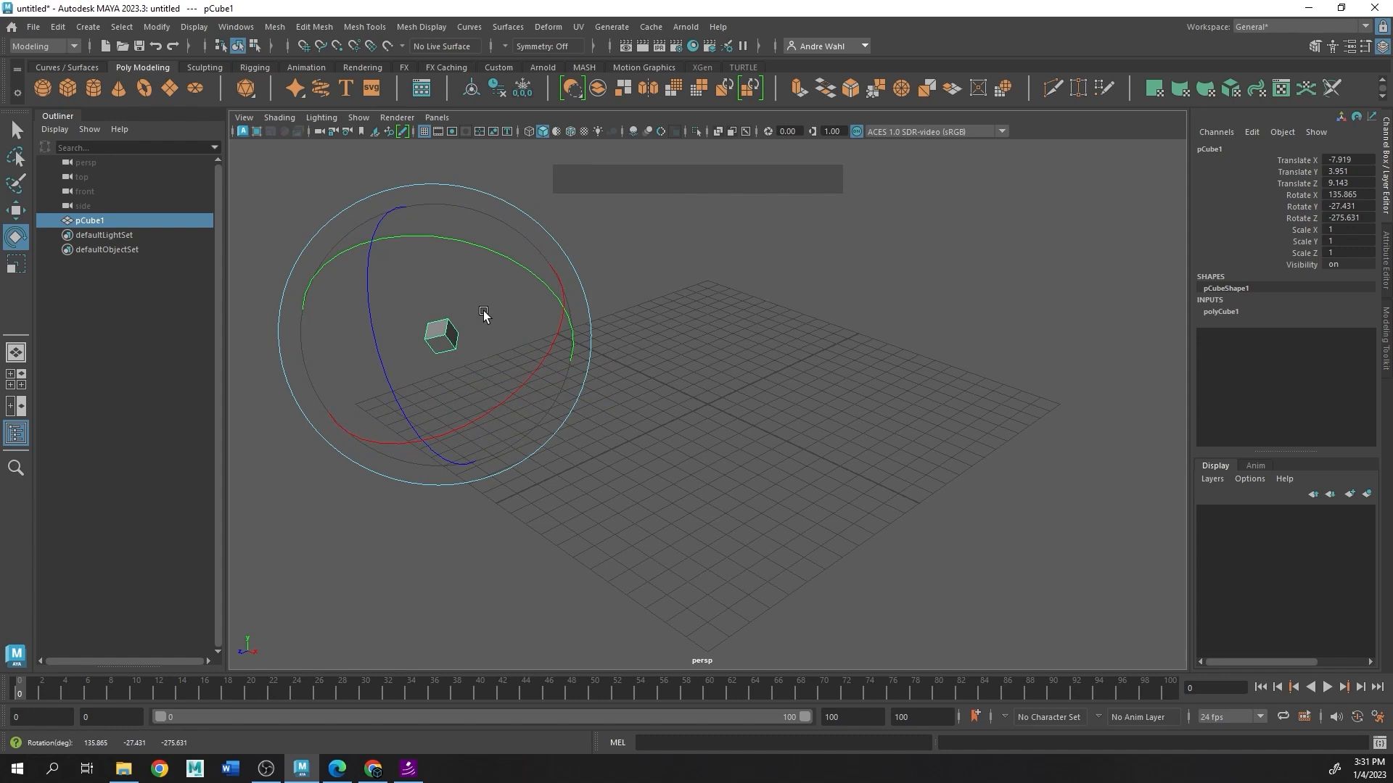
Step: Stretch the cube along its individual axes and enlarge it uniformly to a scale of about X 12.8, Y 5.8 and Z 9.1
key("r")
left_click_drag(371, 240, 270, 104)
left_click_drag(565, 308, 908, 229)
left_click_drag(441, 336, 441, 337)
left_click_drag(422, 441, 399, 577)
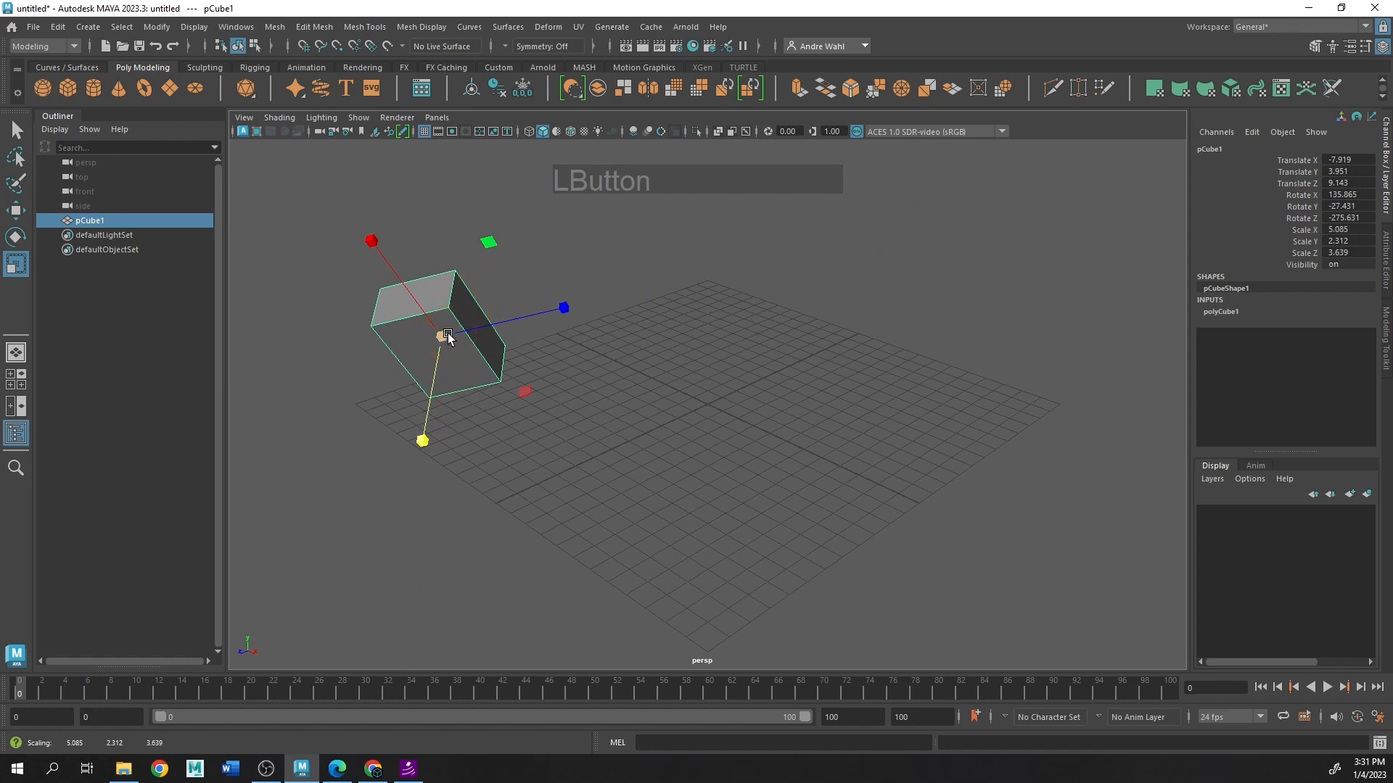
left_click_drag(442, 336, 615, 285)
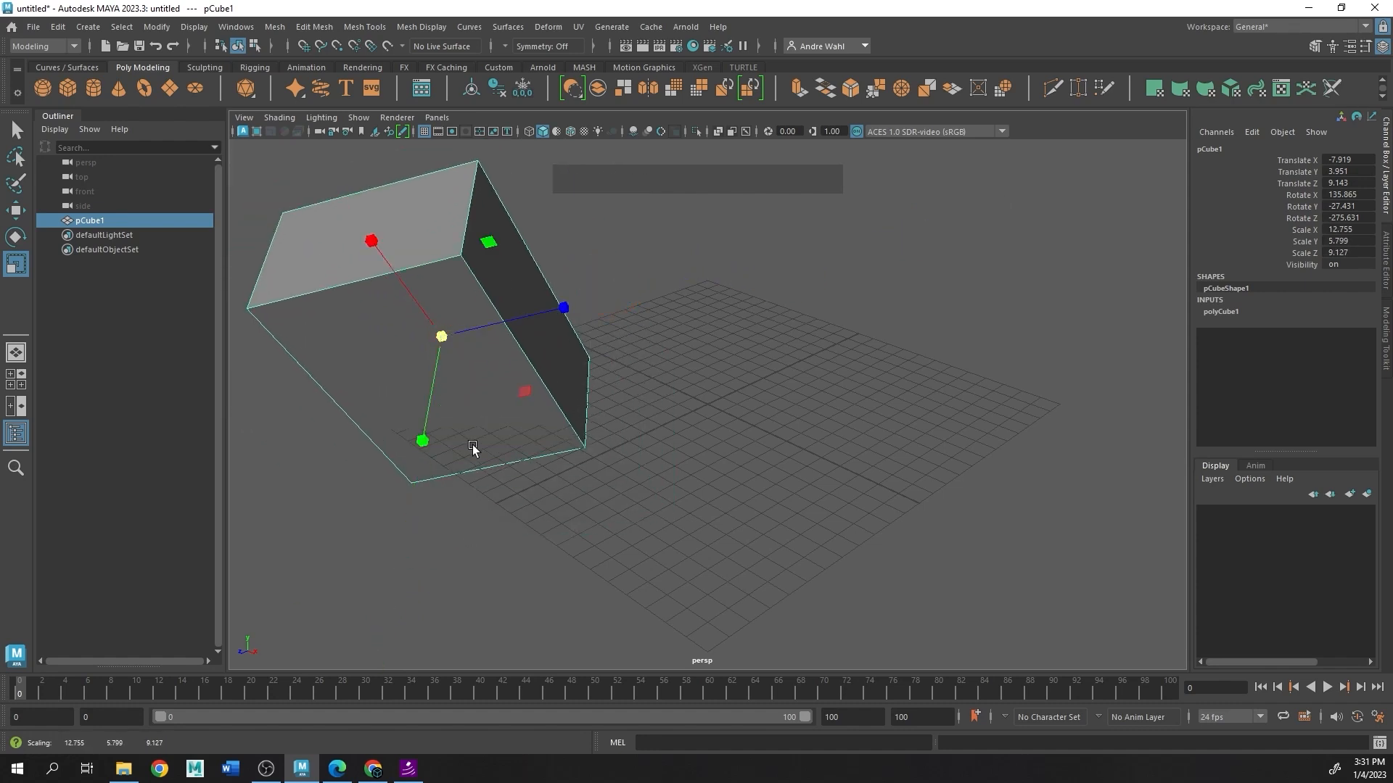
Step: Switch repeatedly among the Select, Move, Rotate and Scale tools with the box selected, ending on Scale
key("w")
key("r")
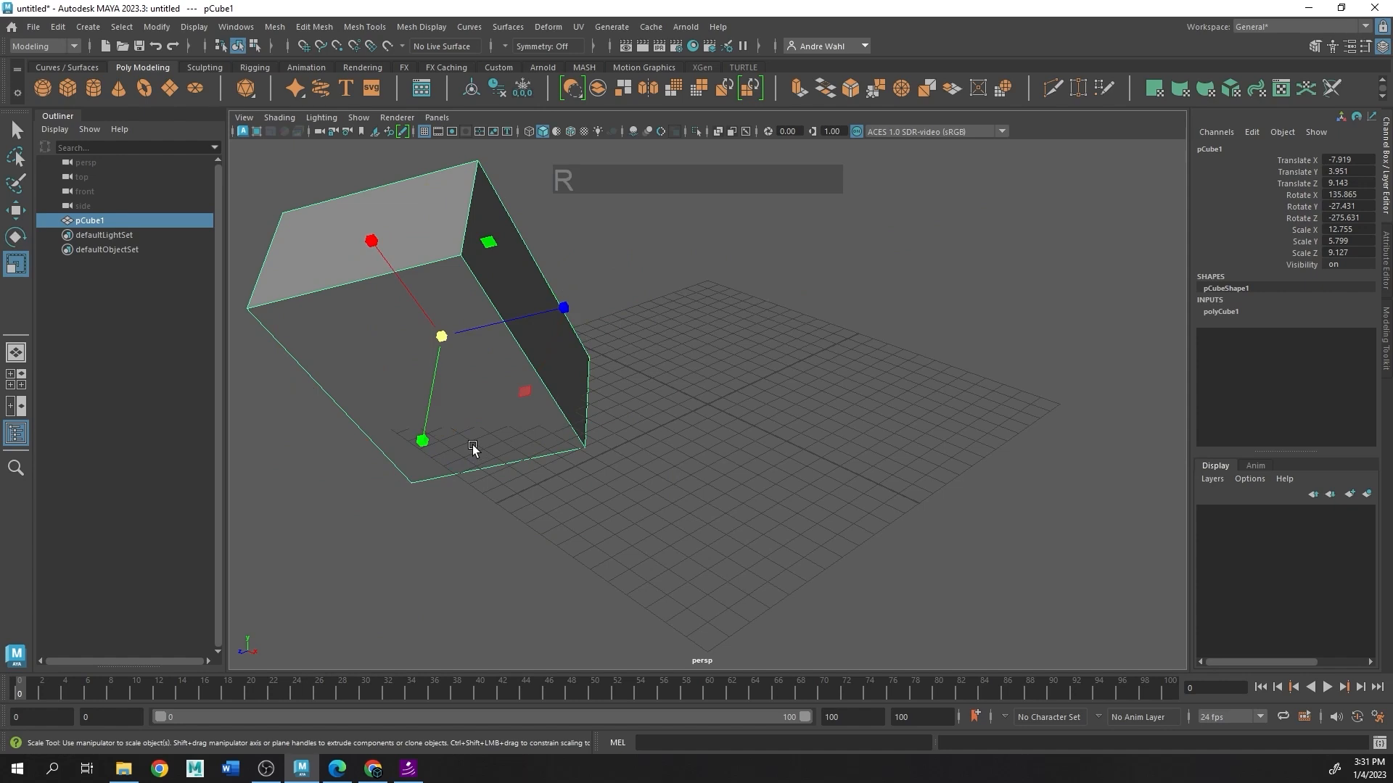
key("q")
key("w")
key("r")
key("q")
key("e")
key("q")
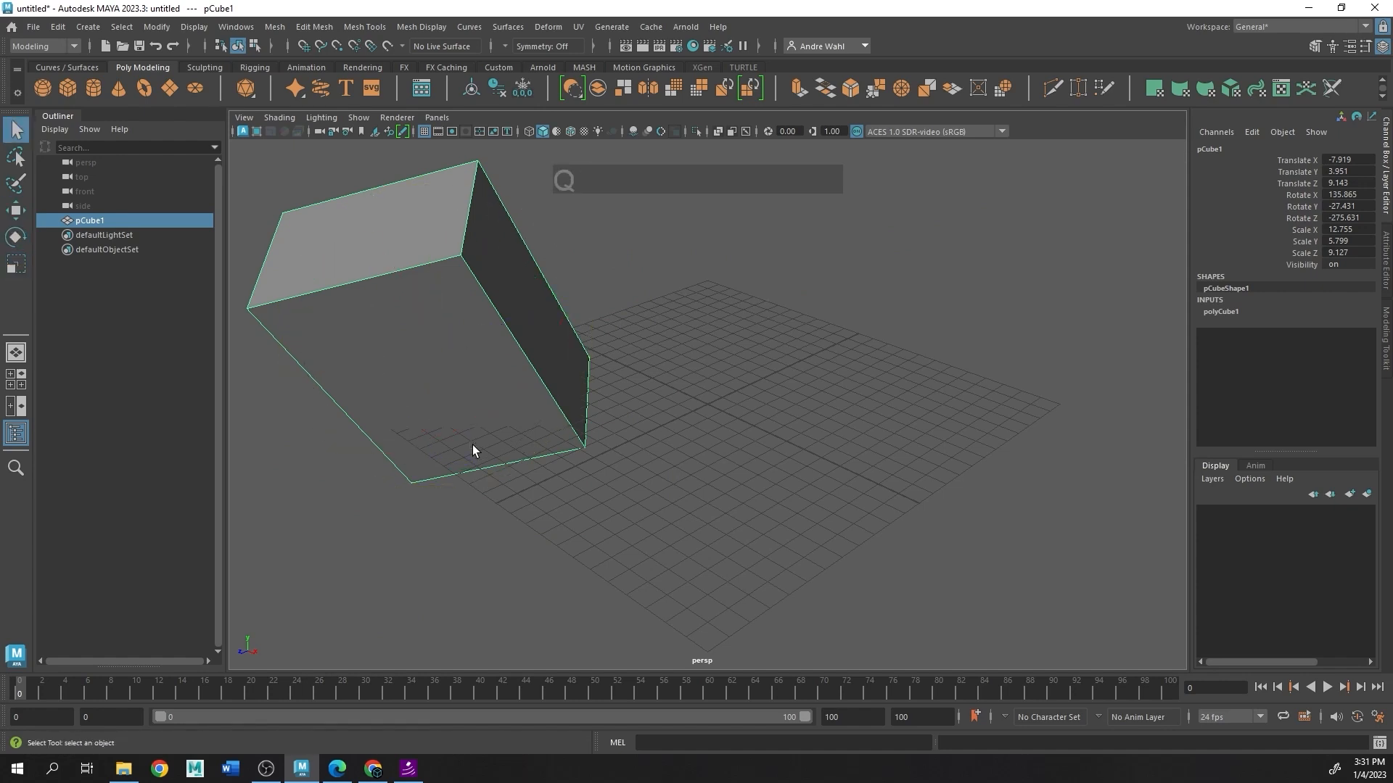
key("e")
key("w")
key("q")
key("w")
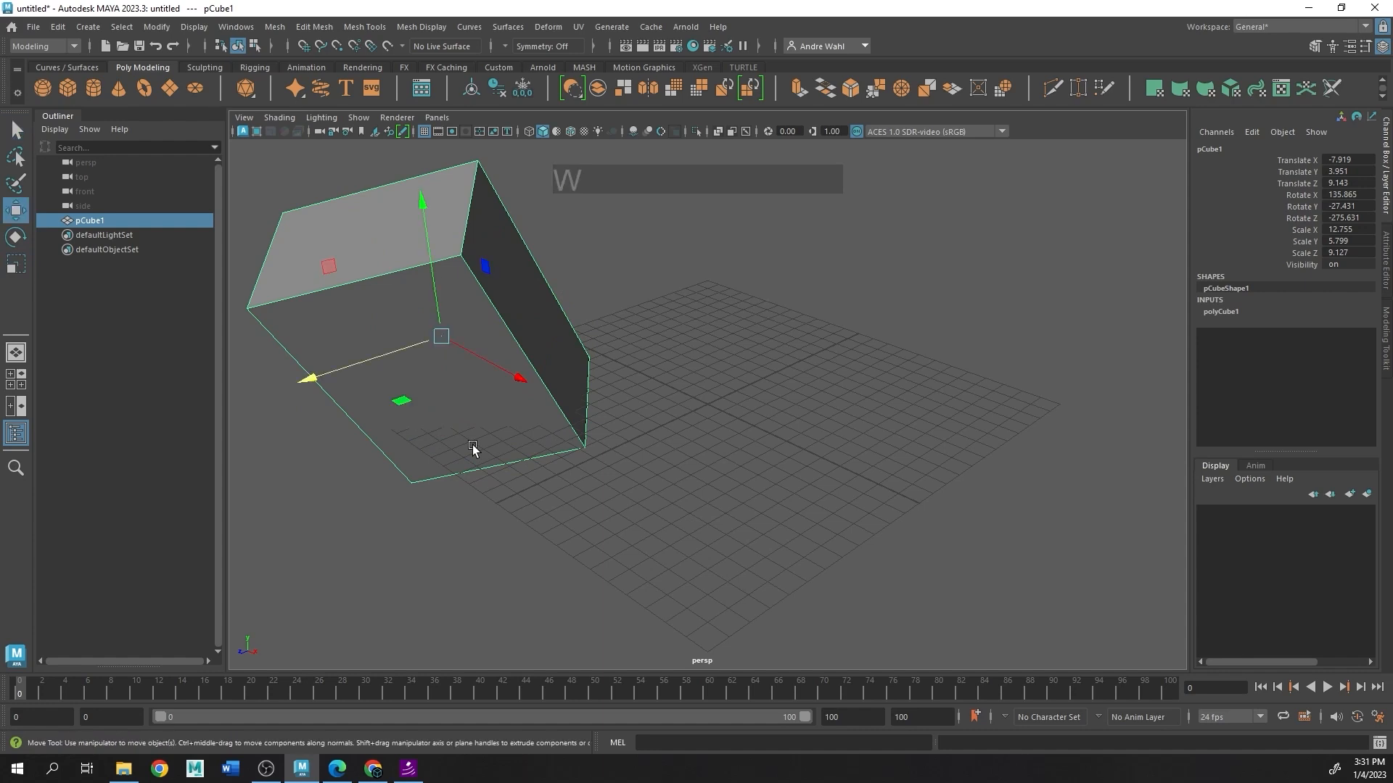
key("e")
key("r")
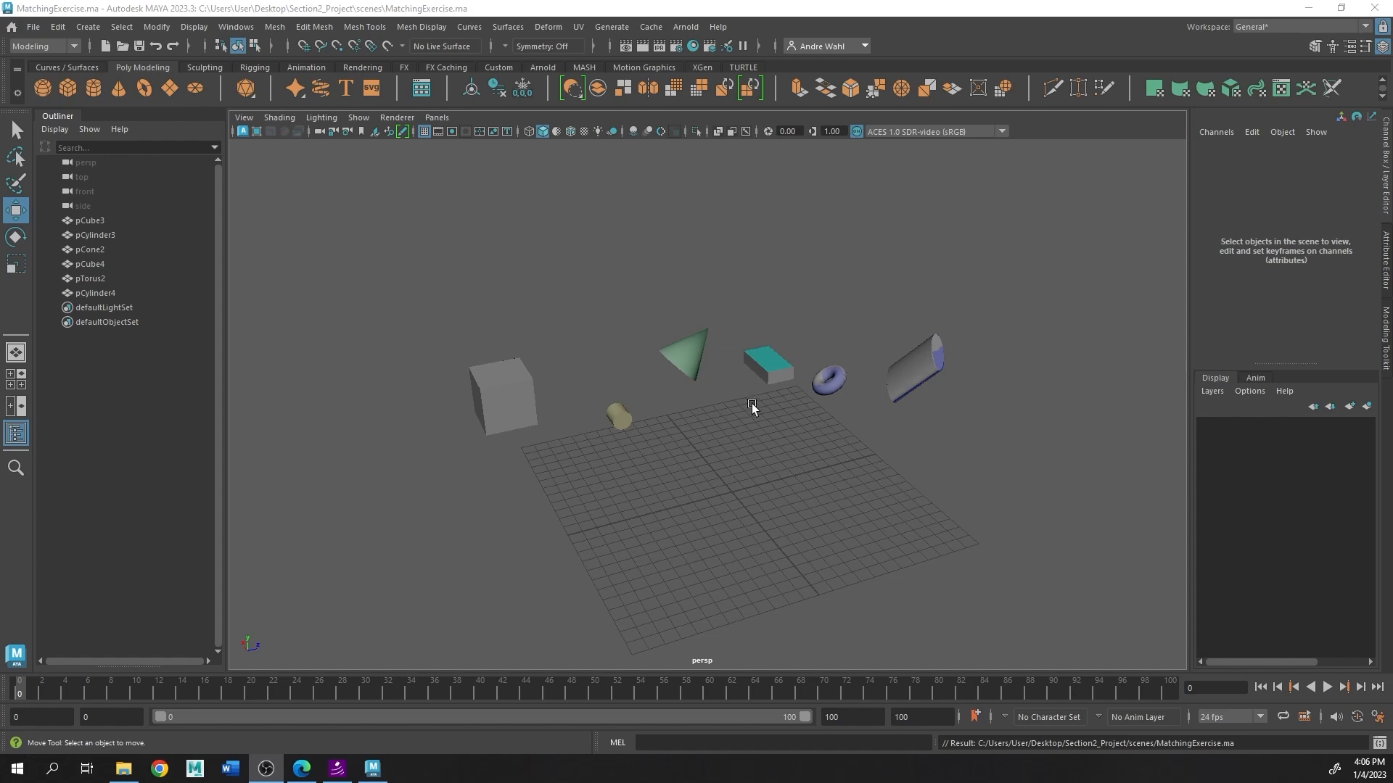
Step: Start a new scene and create a polygon cube at the origin
left_click(32, 27)
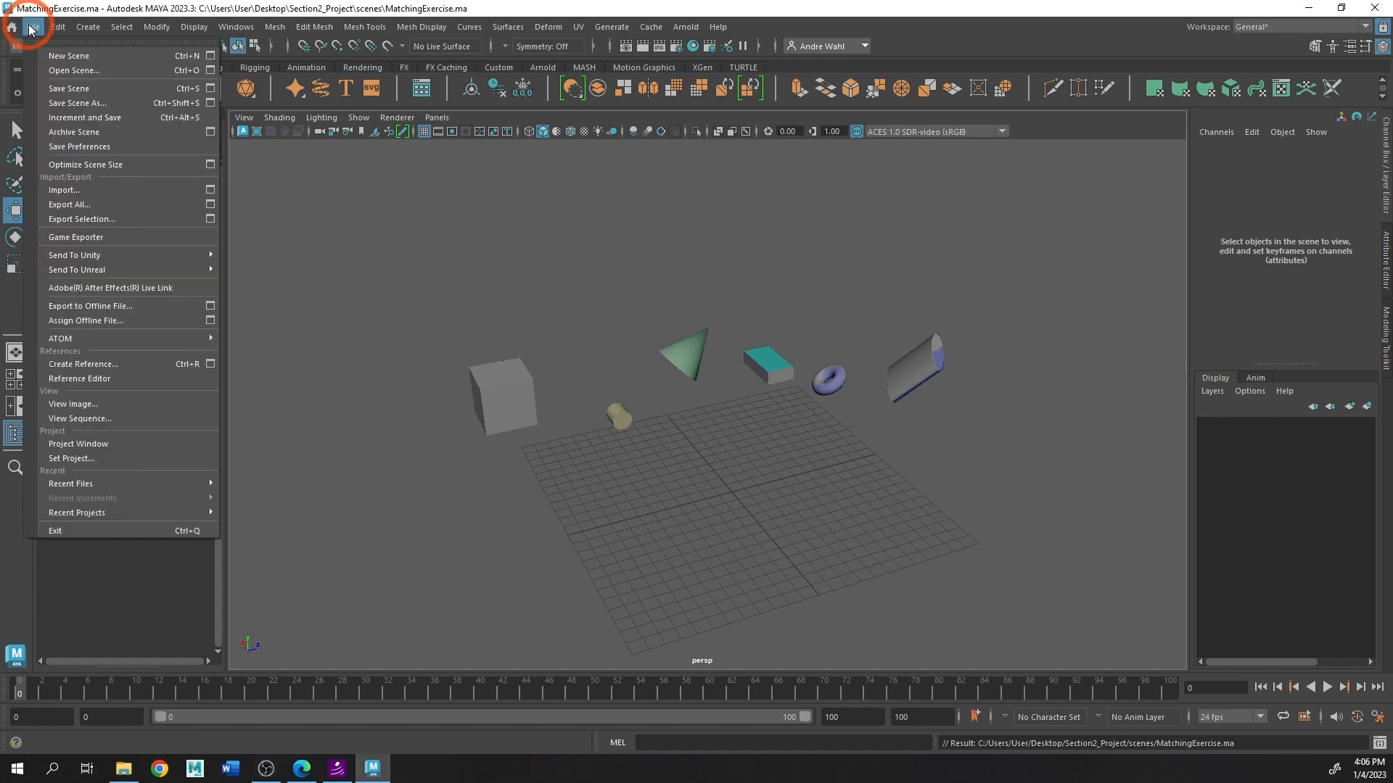
left_click(50, 57)
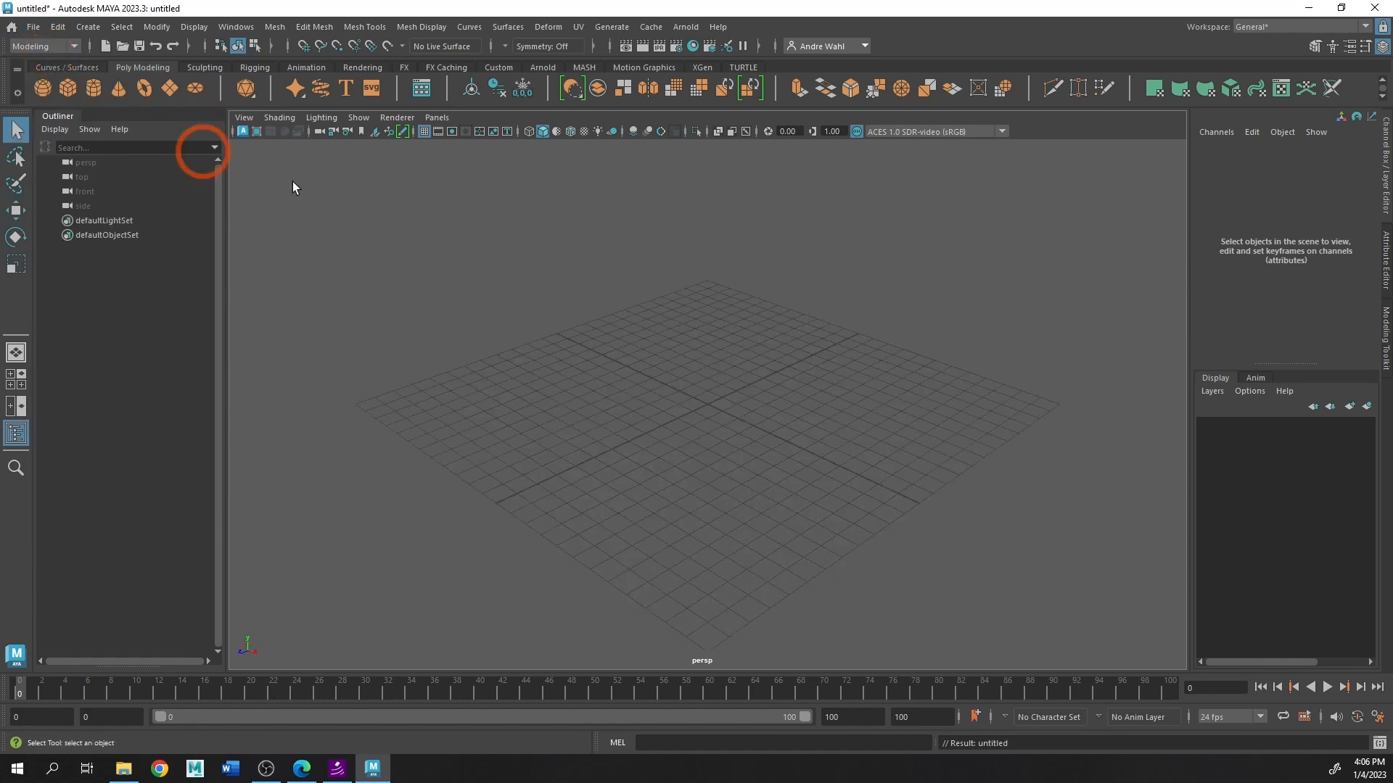
left_click(70, 90)
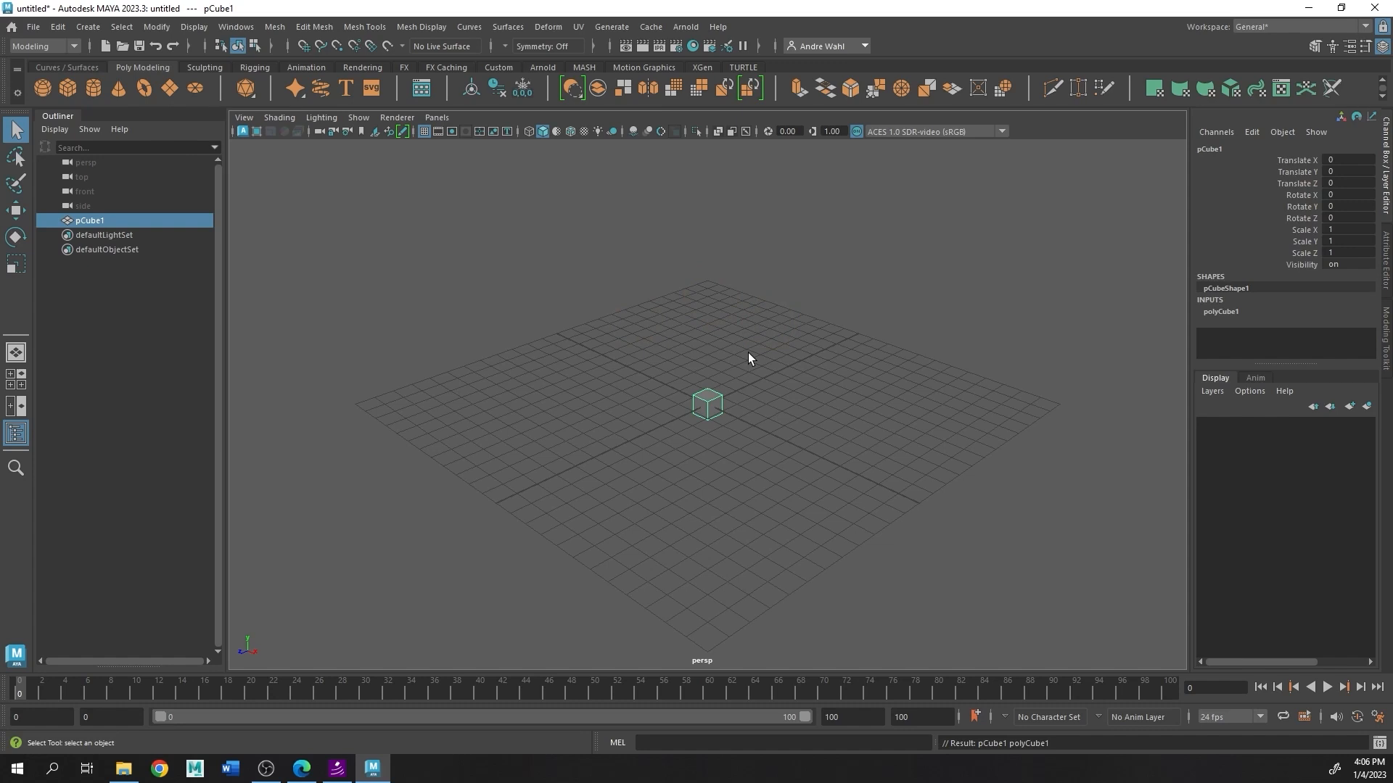
Step: Raise the cube to about 6.6 in Translate Y and stretch it vertically to a Scale Y of about 2.1
key("w")
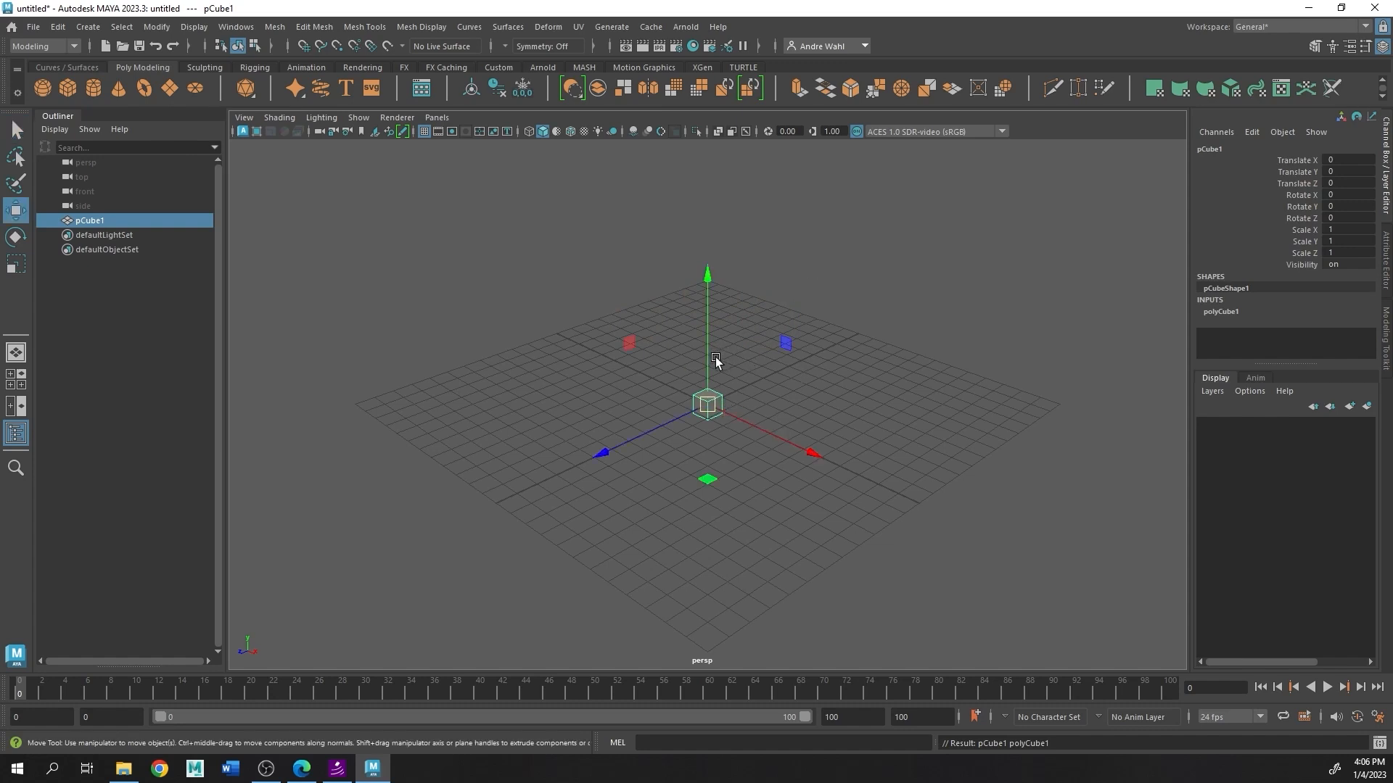
left_click_drag(716, 361, 709, 231)
middle_click_drag(668, 316, 653, 436, "alt")
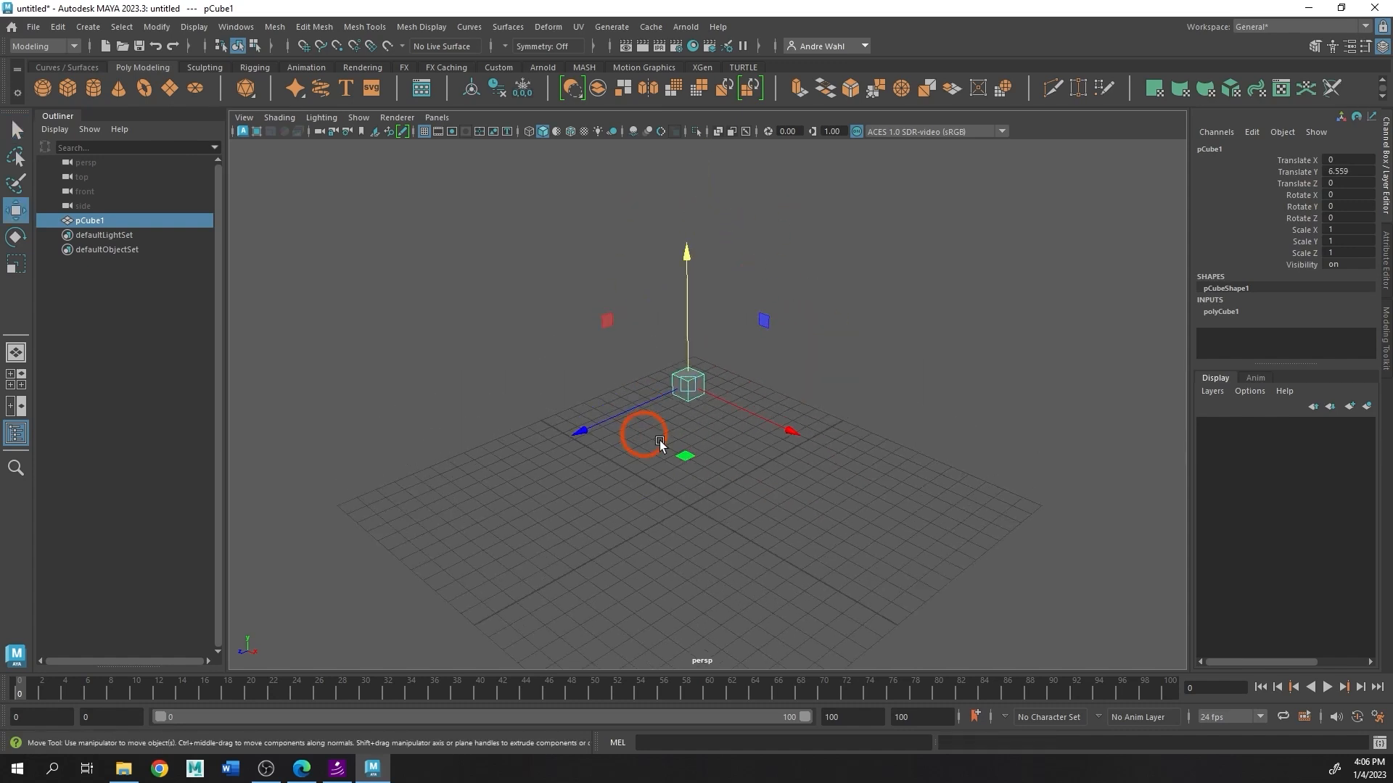
right_click_drag(653, 436, 821, 426, "alt")
key("r")
left_click_drag(673, 309, 696, 162)
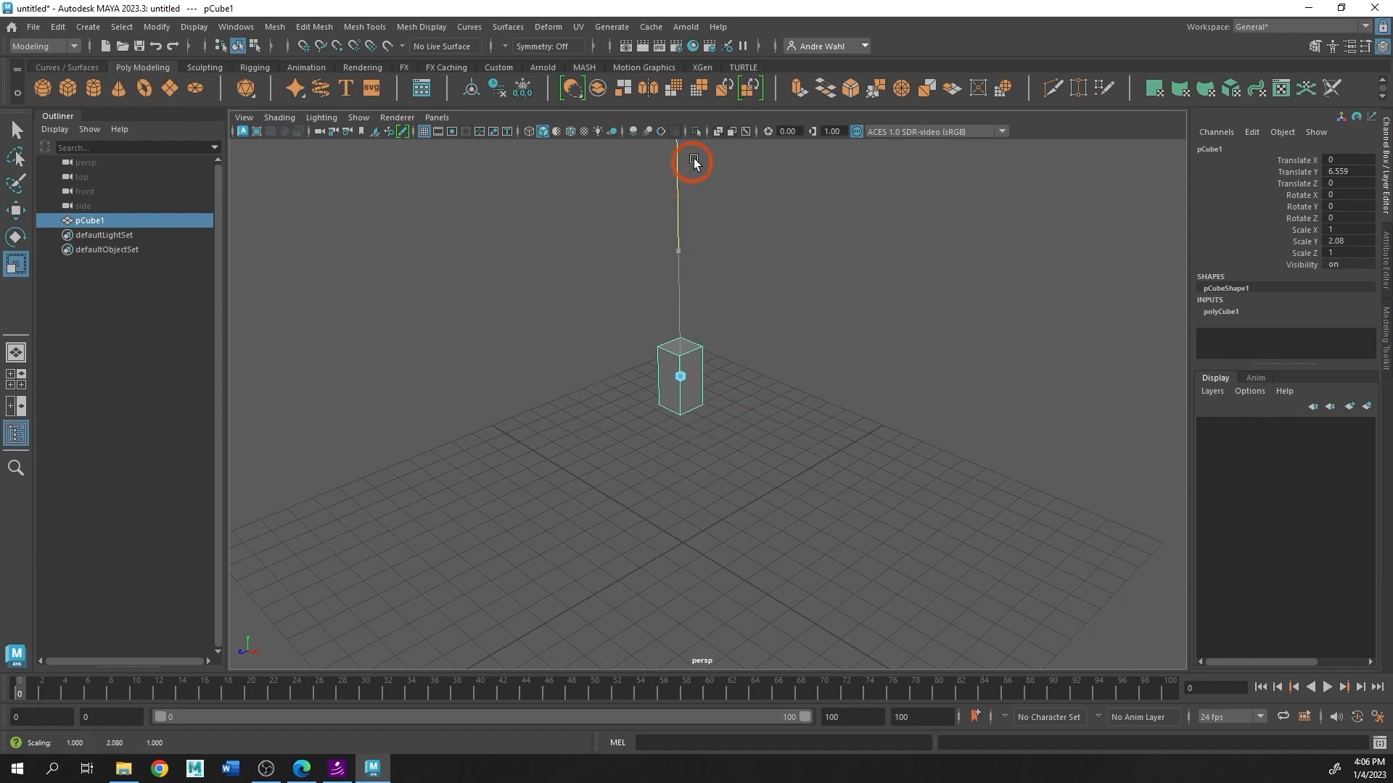
Step: Tilt the box freely to about X -45.9, Y 18.7 and Z -51.6 degrees, keeping it selected
key("e")
left_click_drag(706, 311, 811, 361)
left_click(858, 298)
middle_click_drag(734, 322, 727, 305, "alt")
right_click_drag(727, 305, 789, 298, "alt")
left_click(663, 282)
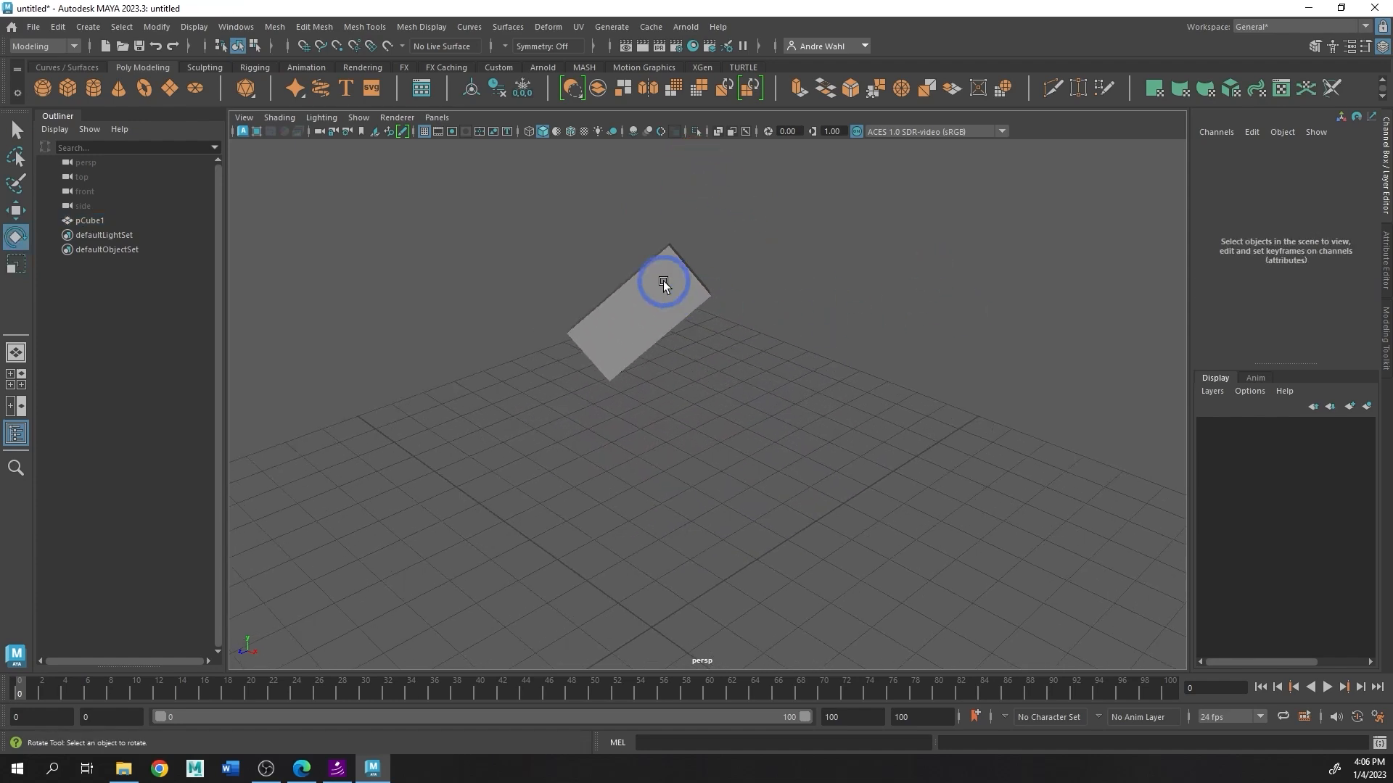
middle_click_drag(756, 278, 758, 329, "alt")
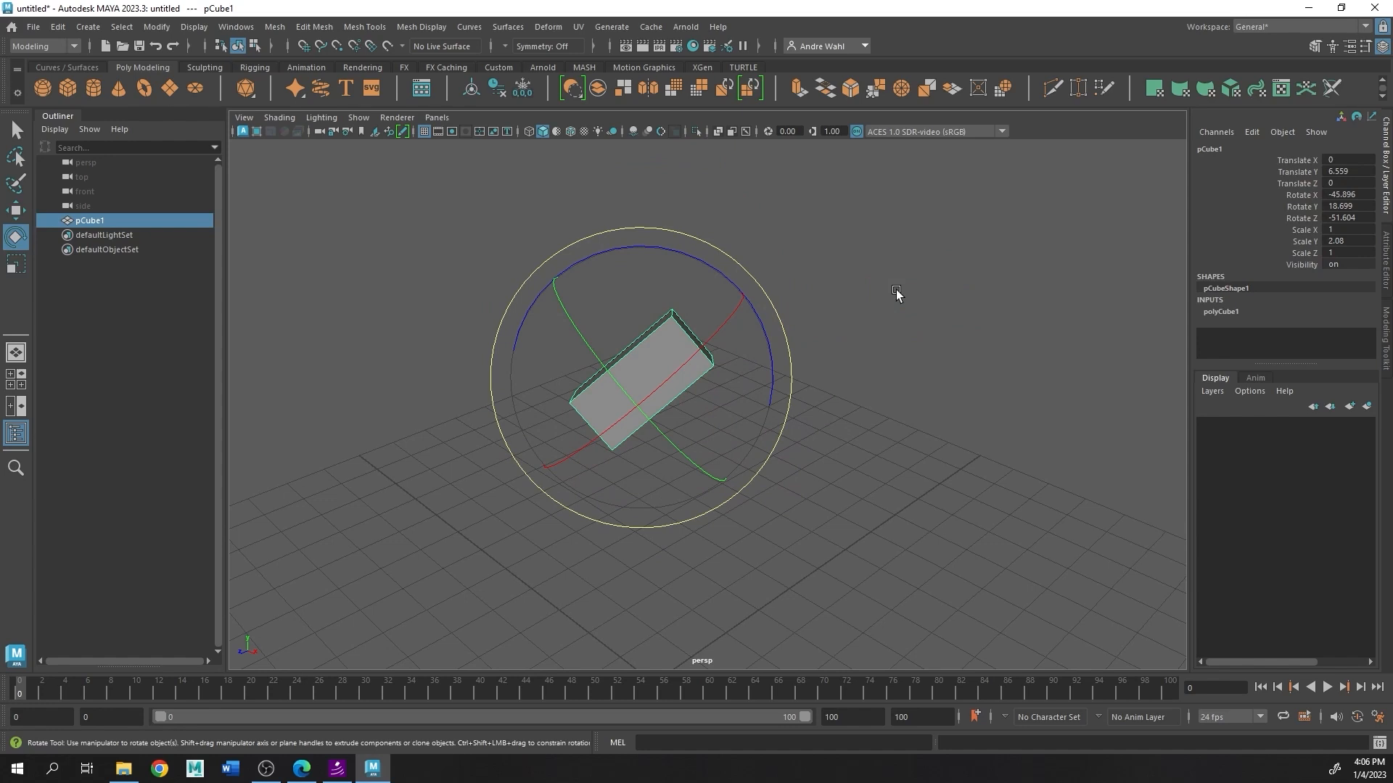
Step: Try moving the tilted box slightly along the world Y axis, and undo the move
key("w")
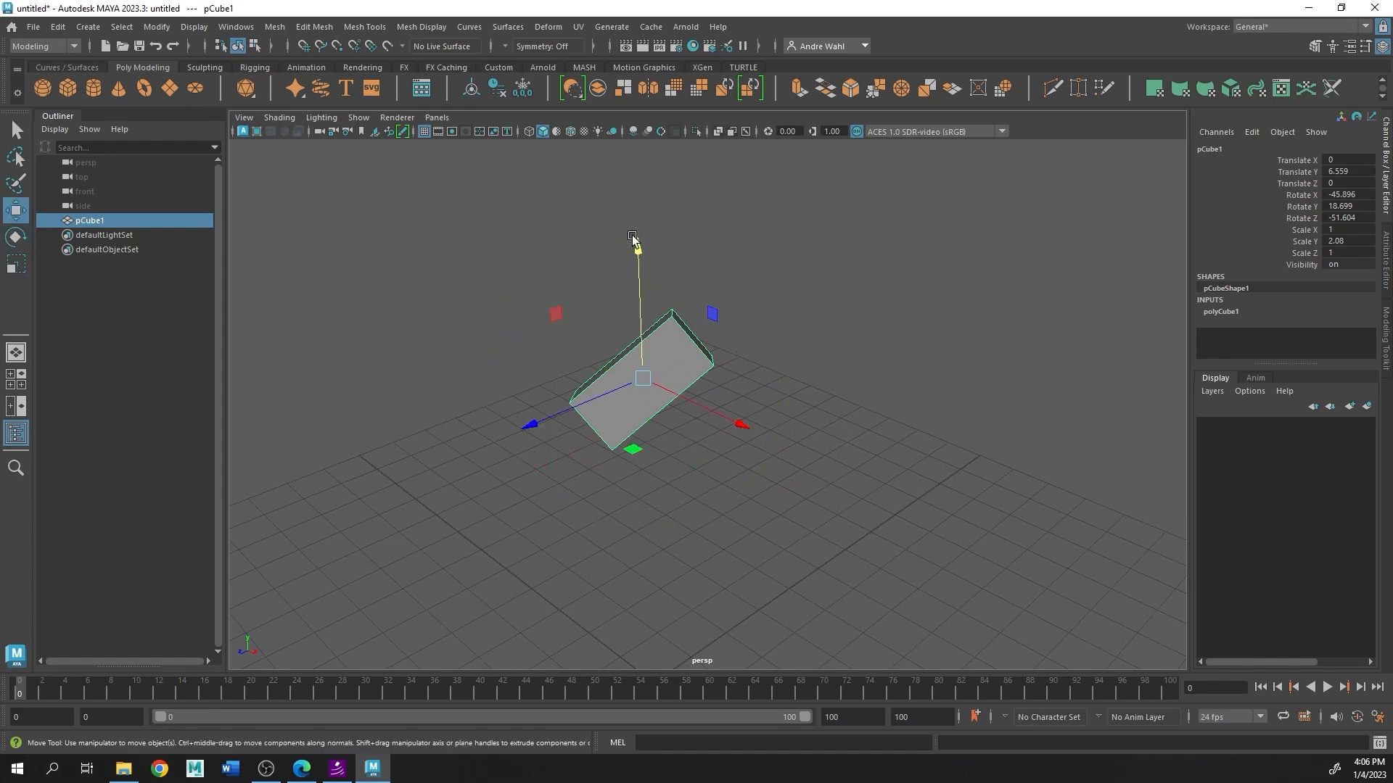
mouse_move(630, 306)
left_mouse_down()
mouse_move(622, 177)
mouse_move(653, 326)
mouse_move(654, 311)
left_mouse_up()
key("ctrl+z")
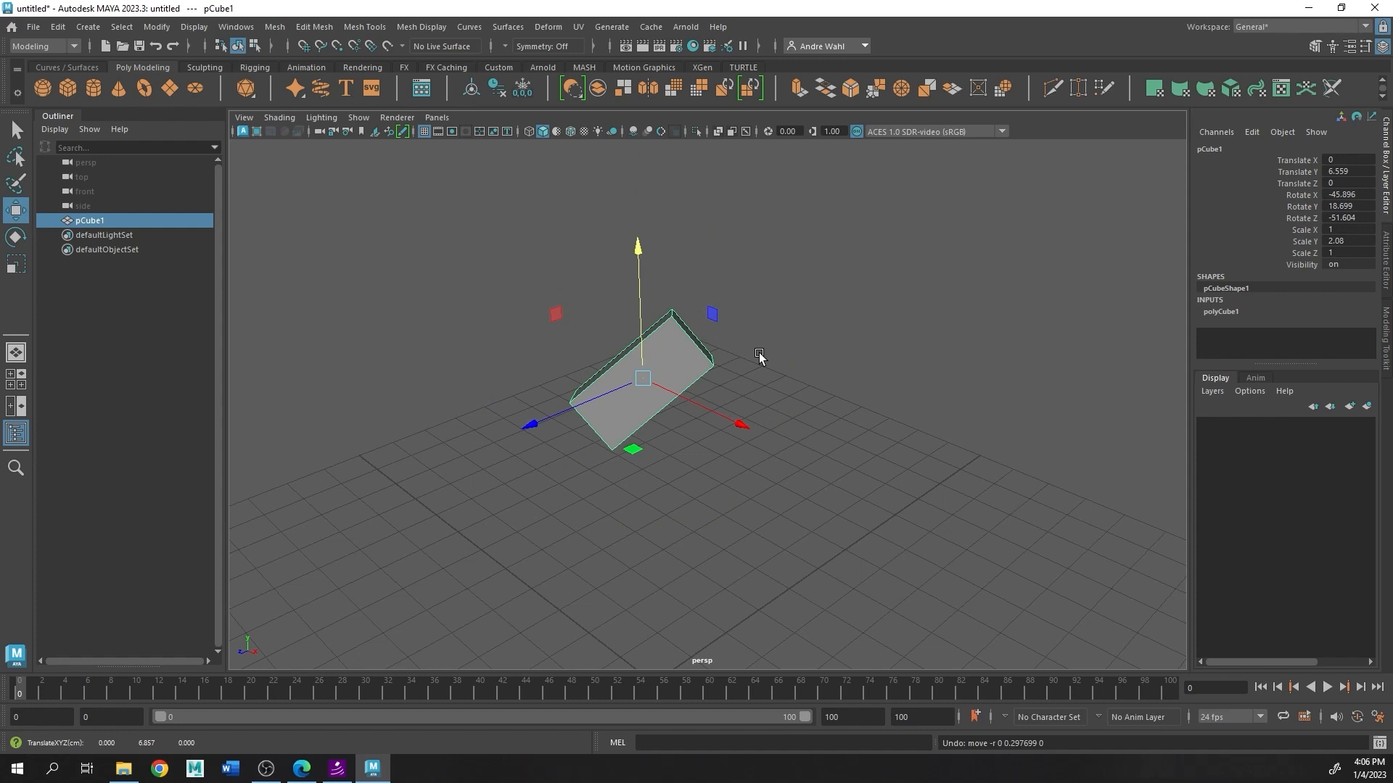
Step: Lengthen the tilted box along its own Y axis to a scale of about 3.3
key("r")
left_click_drag(748, 306, 847, 305)
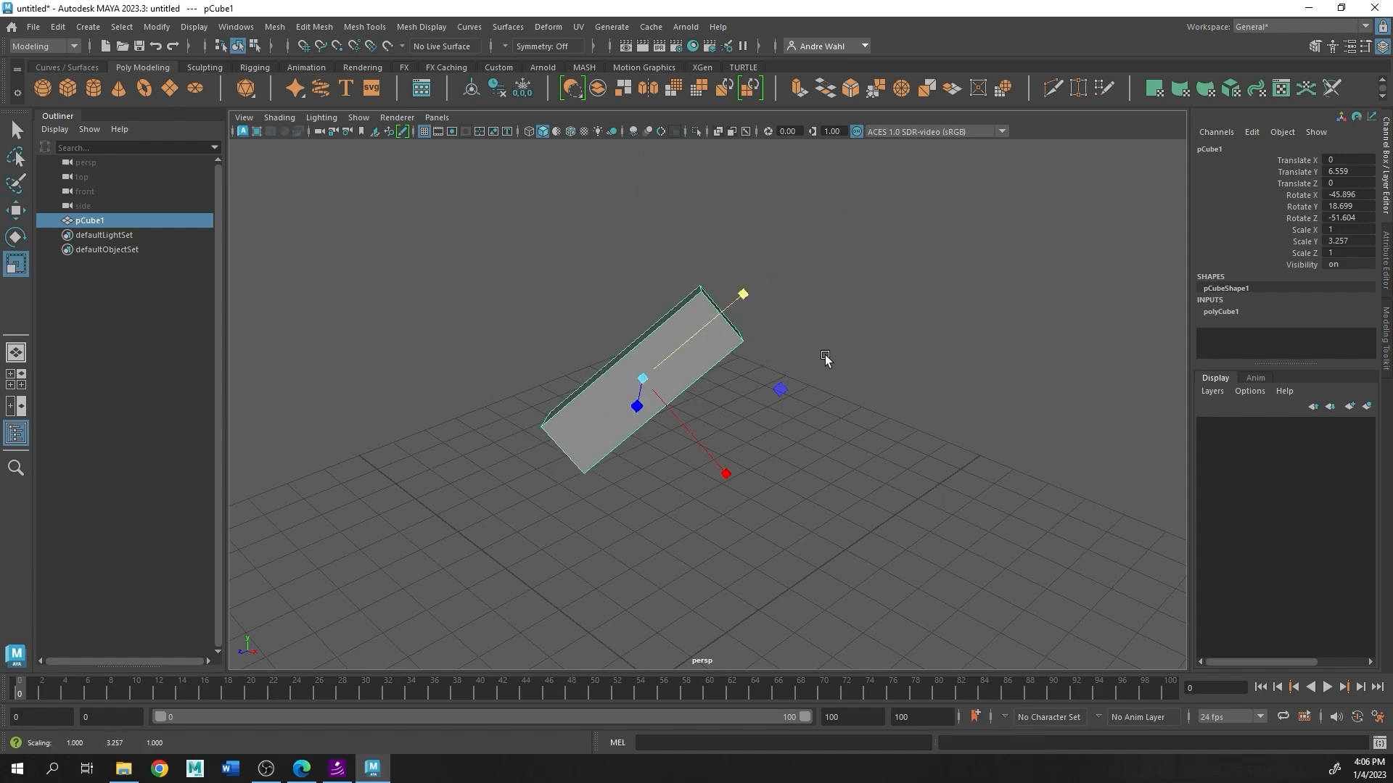
Step: Try rotating the tilted box around its own Y axis, and undo the rotation
key("e")
left_click_drag(674, 357, 606, 368)
key("ctrl+z")
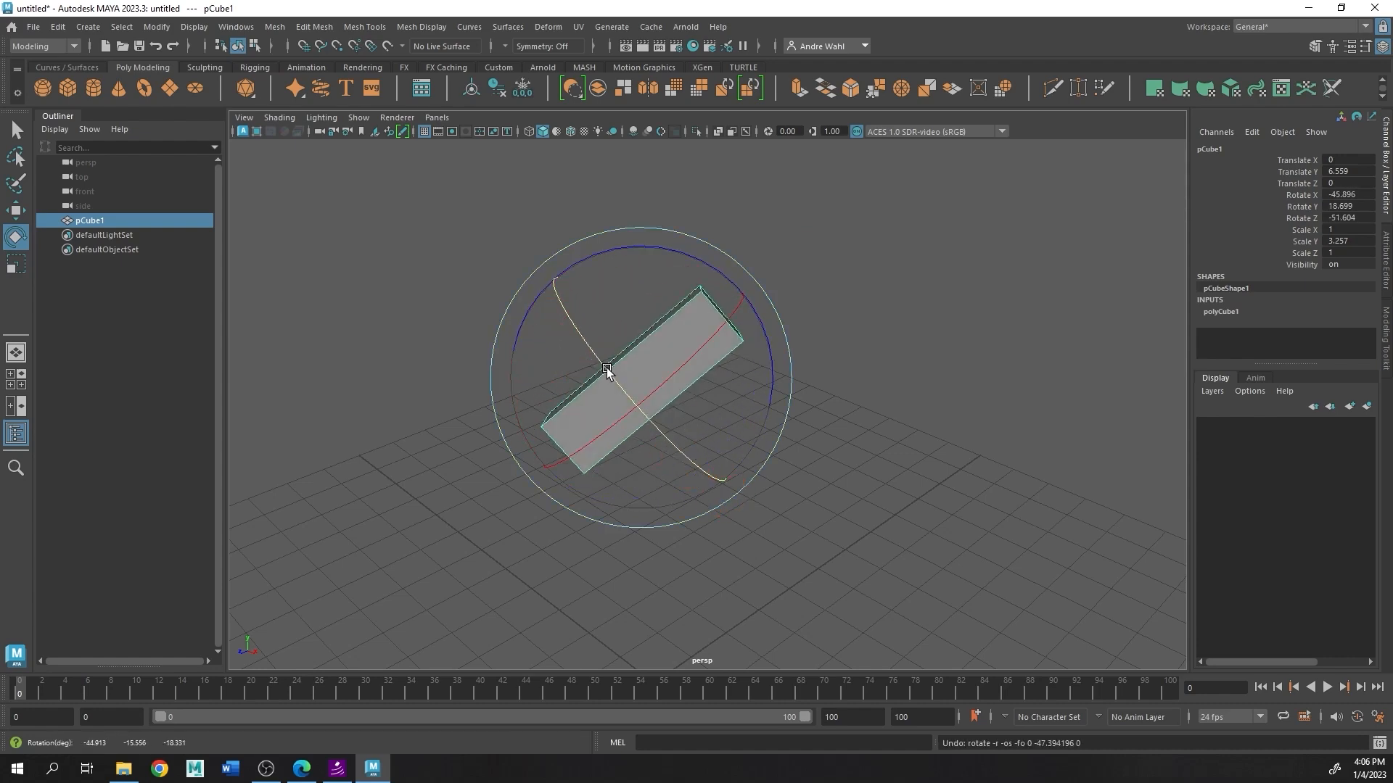
scroll(710, 382, "down", 3)
left_click_drag(710, 382, 798, 331, "alt")
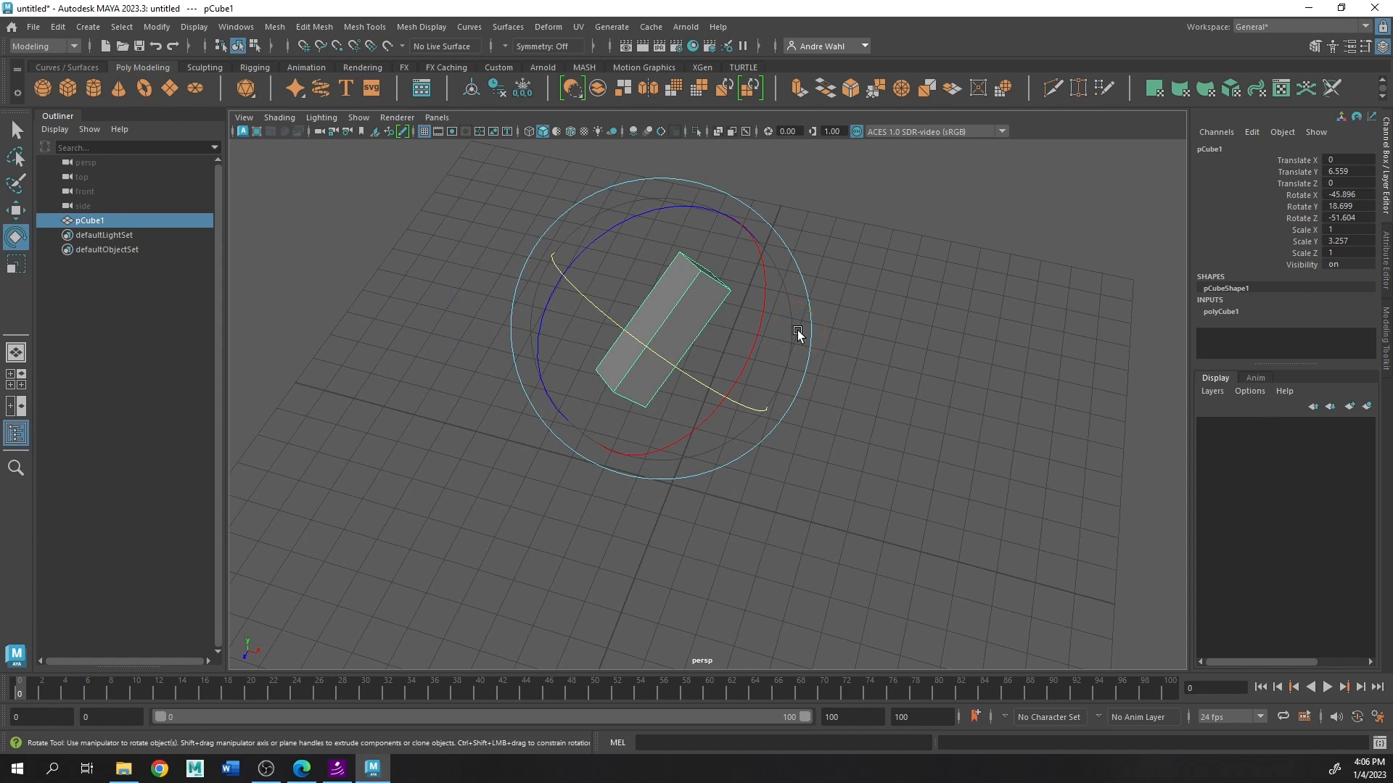
Step: Open the Move tool's settings window and place it clear of the tilted box
left_click(1365, 46)
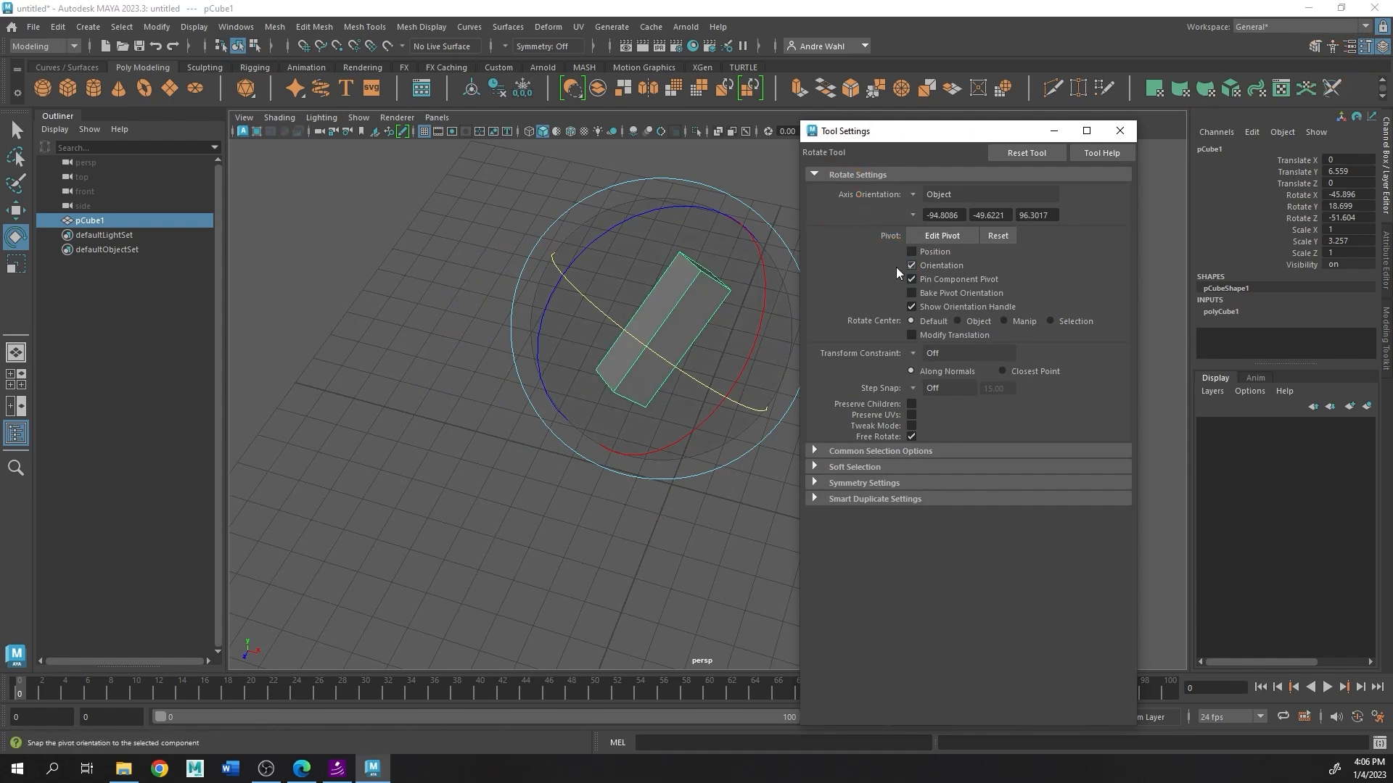
left_click(1117, 132)
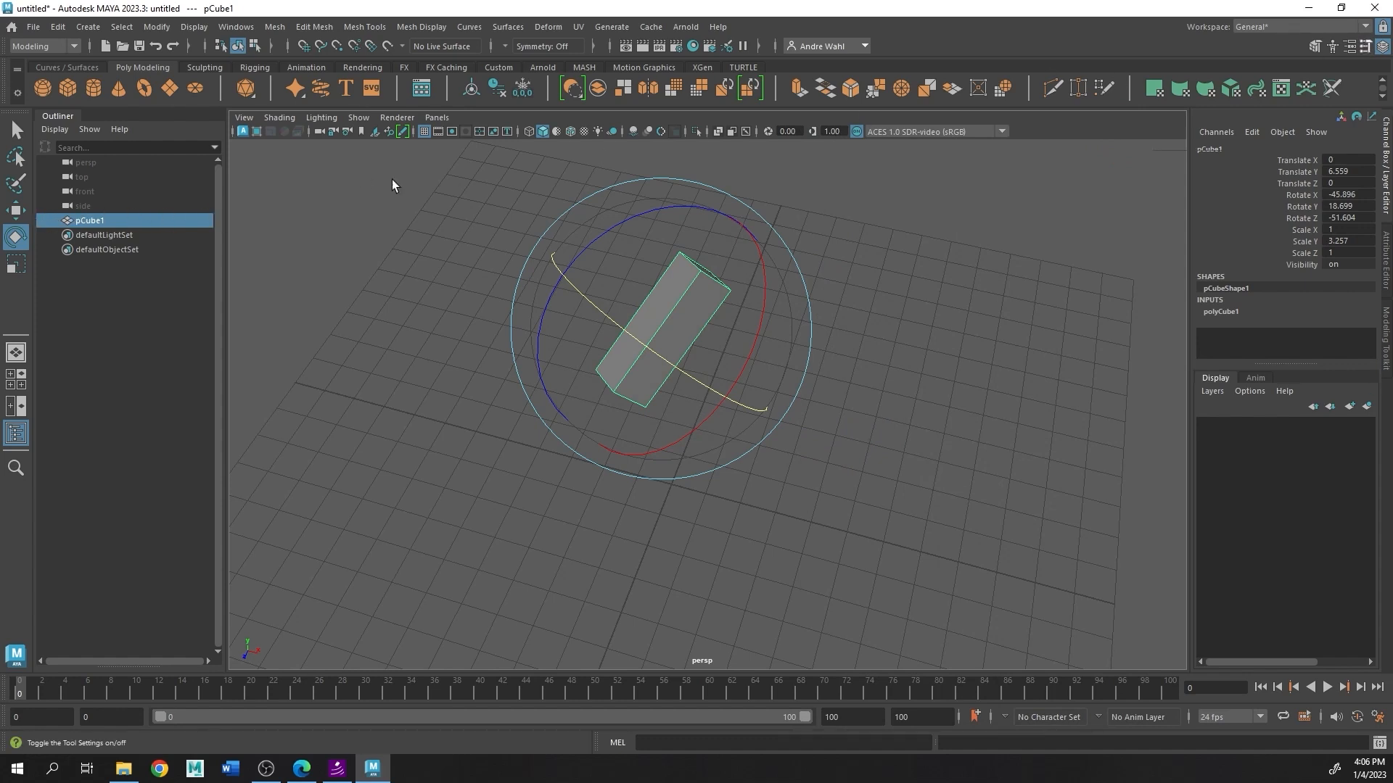
left_click(15, 210)
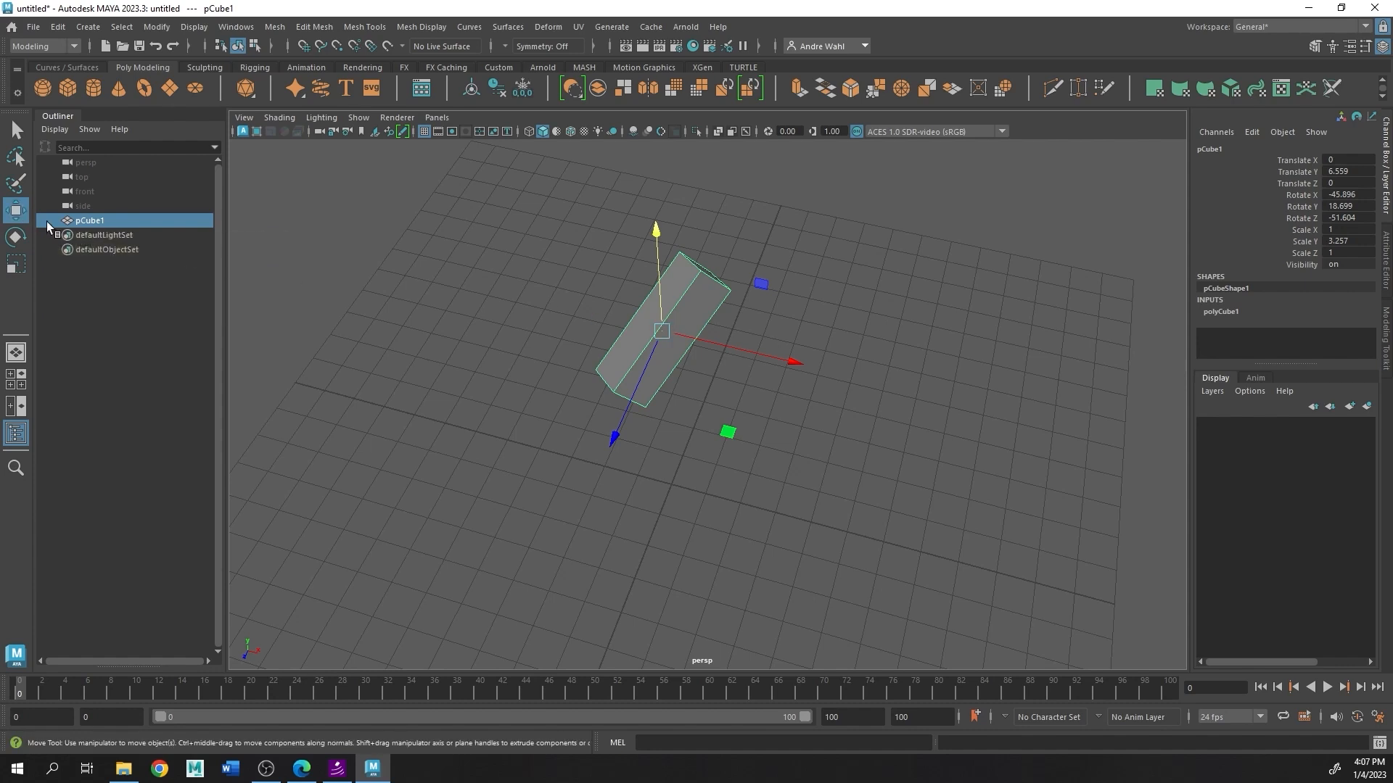
double_click(16, 211)
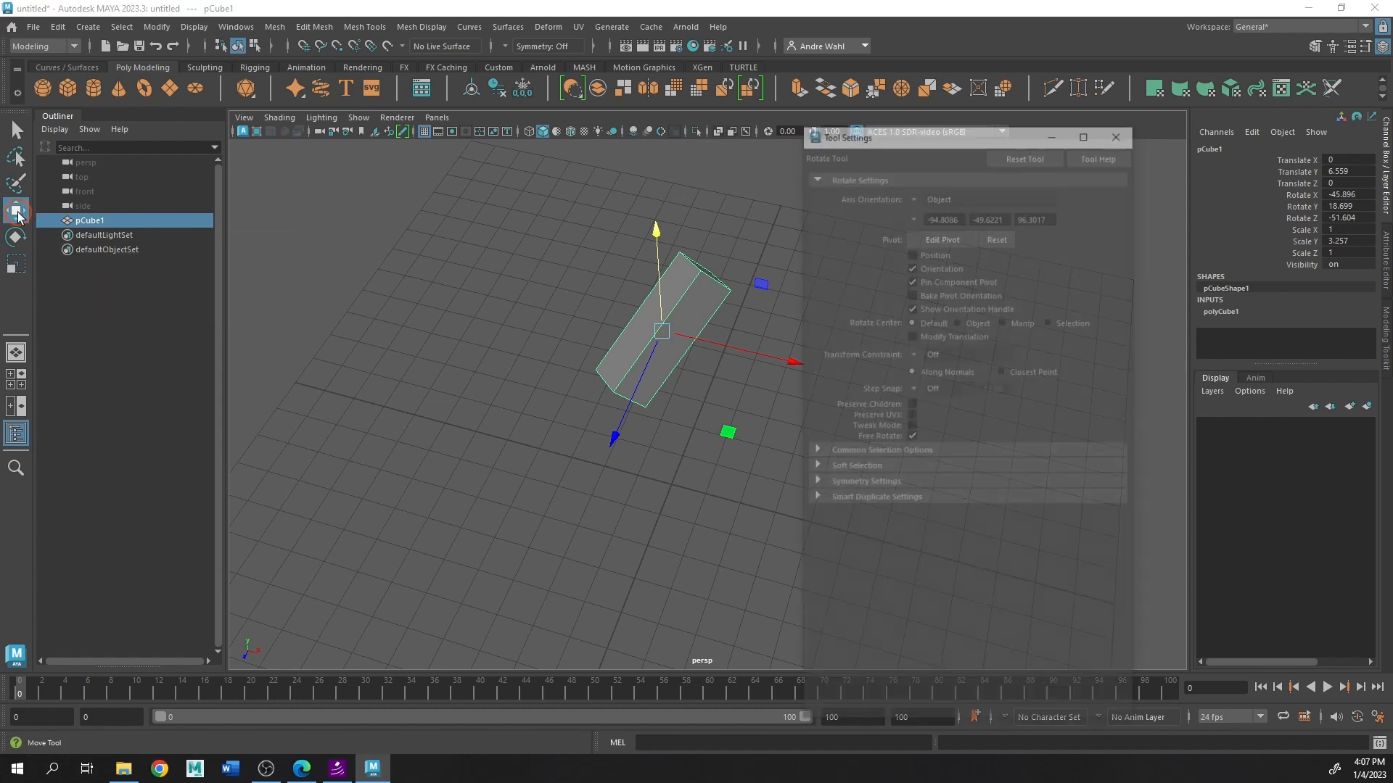
left_click_drag(961, 131, 339, 91)
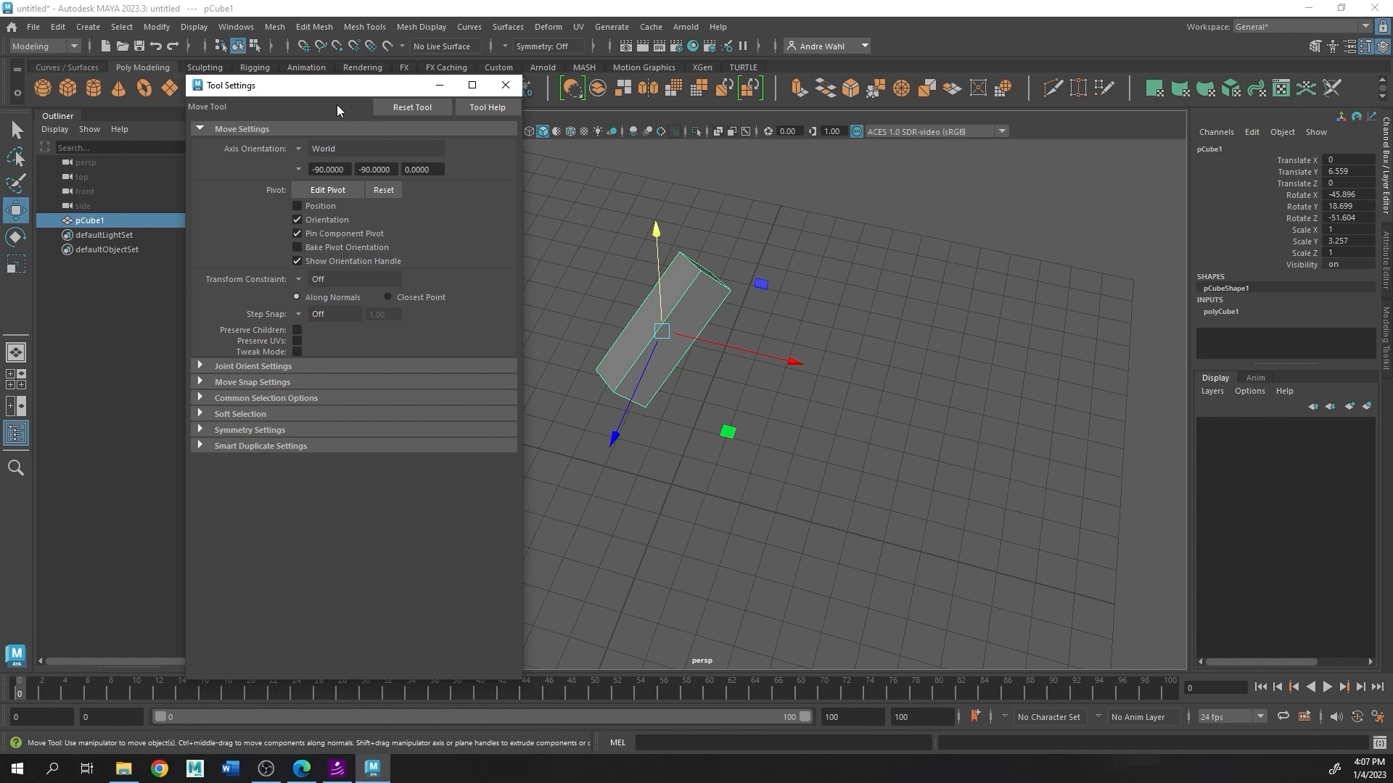
left_click_drag(829, 277, 830, 297)
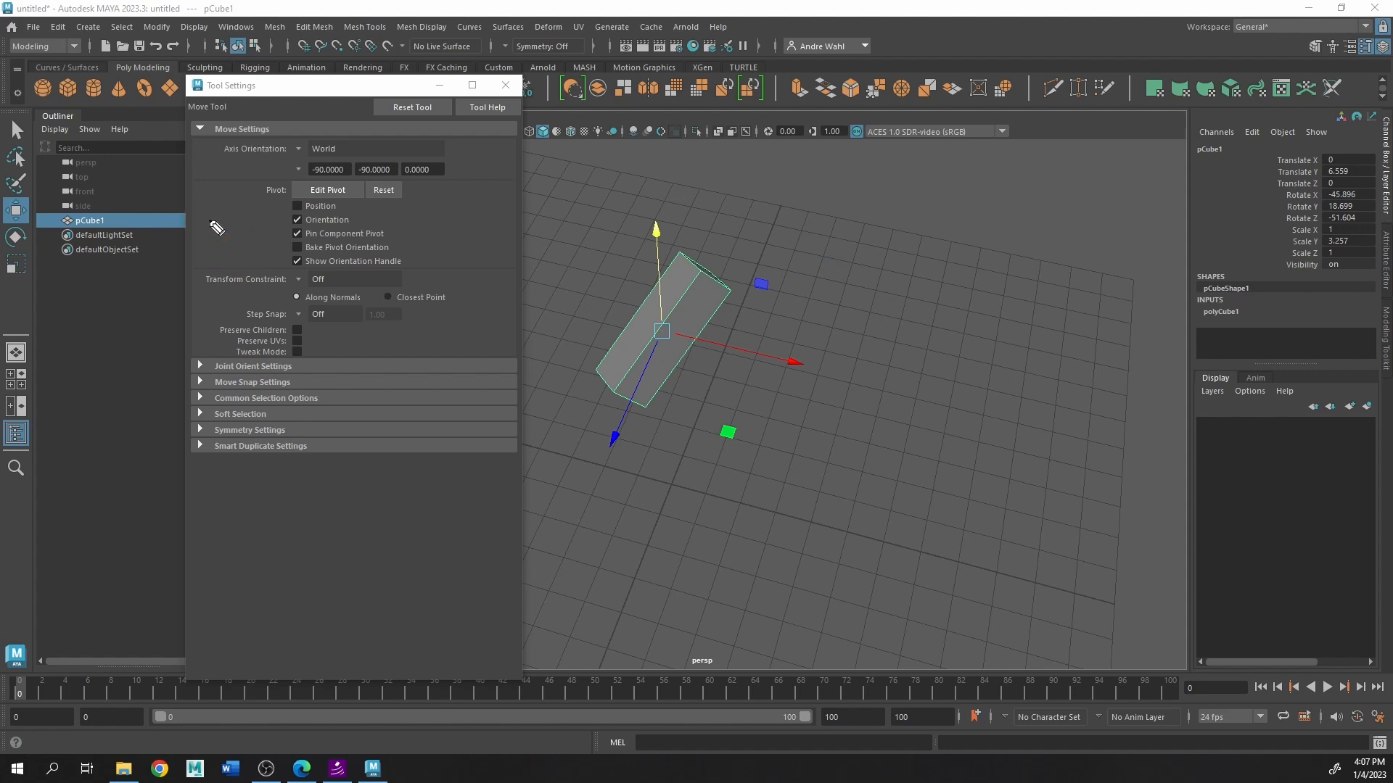
mouse_move(219, 137)
left_mouse_down()
mouse_move(233, 158)
mouse_move(455, 149)
mouse_move(217, 137)
left_mouse_up()
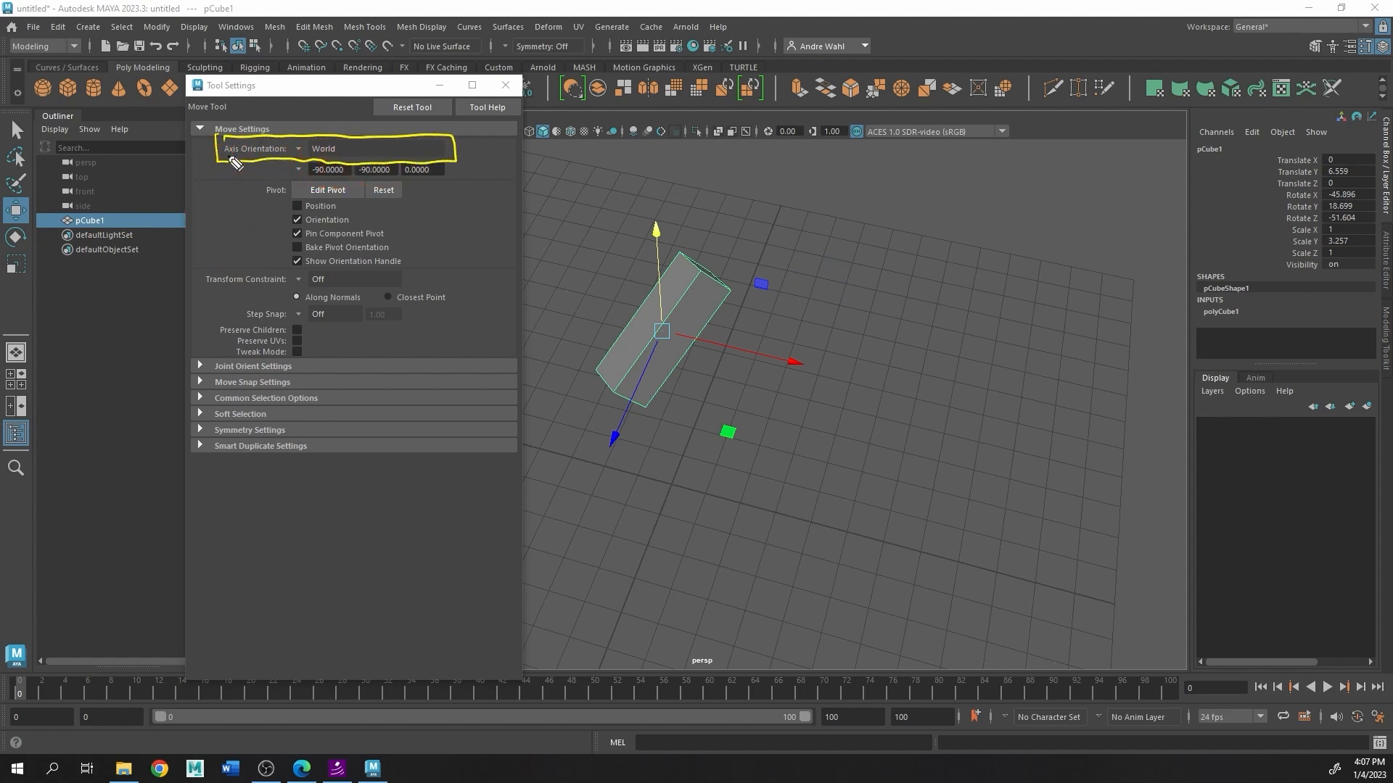
mouse_move(566, 164)
left_mouse_down()
mouse_move(656, 169)
mouse_move(681, 186)
left_mouse_up()
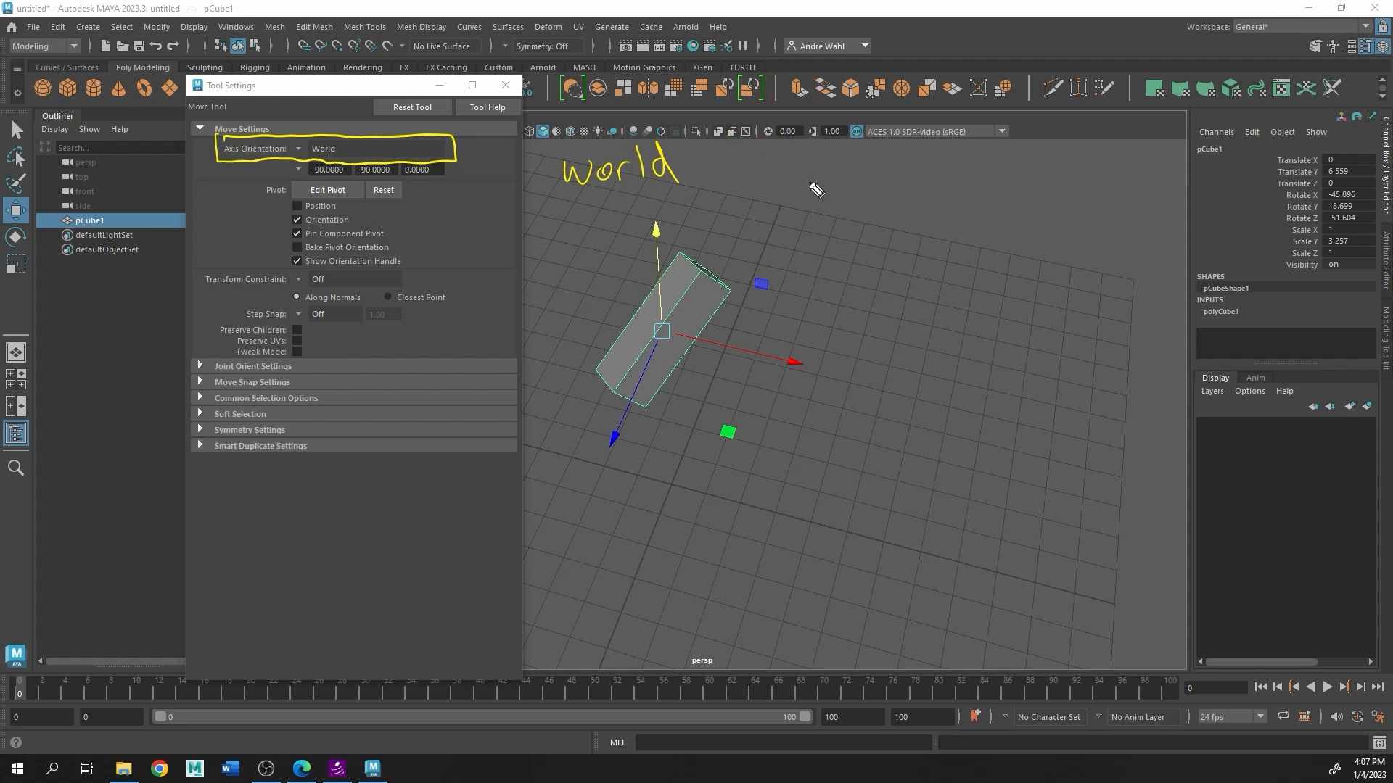
mouse_move(815, 178)
left_mouse_down()
mouse_move(824, 155)
mouse_move(890, 185)
mouse_move(934, 159)
mouse_move(943, 173)
left_mouse_up()
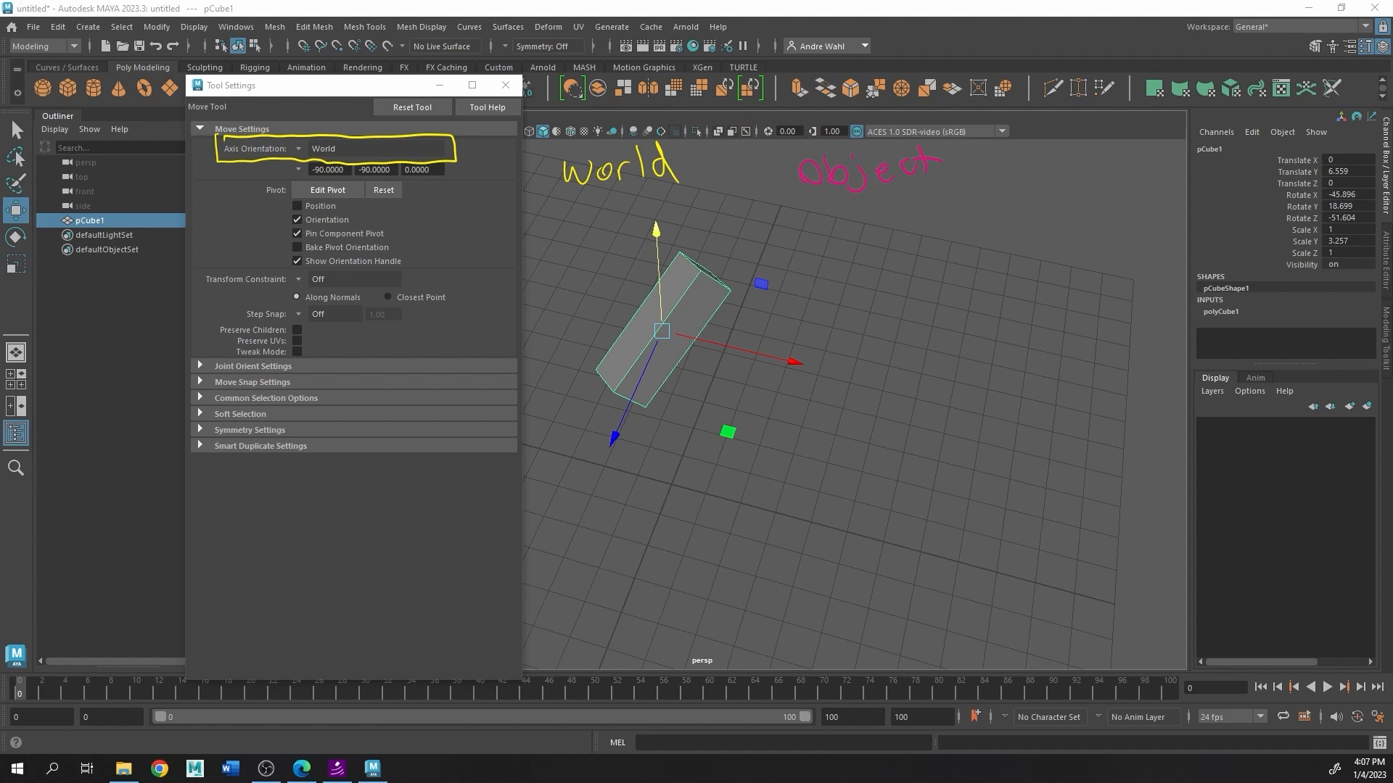
left_click(223, 151)
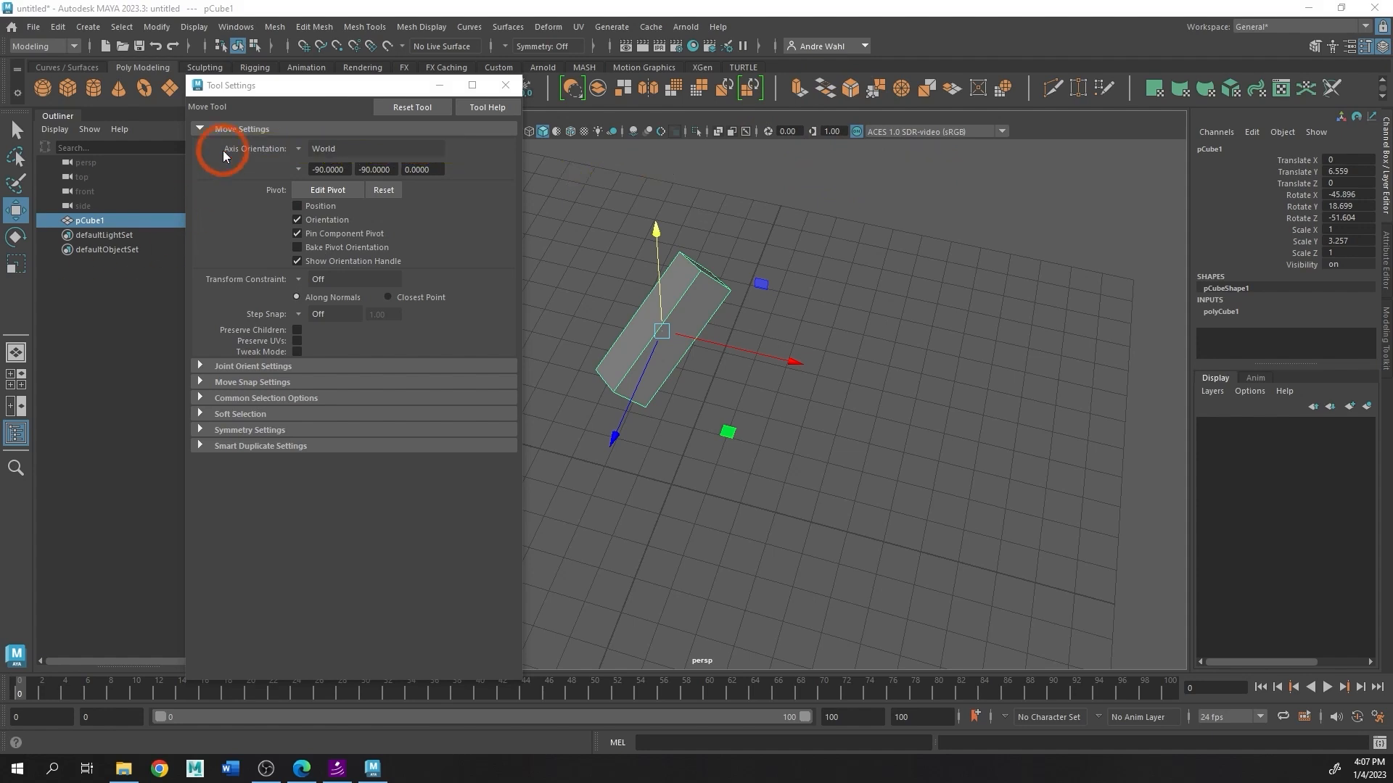
Step: Check the axis orientation of the Rotate tool and the Scale tool, and return to the Move tool
left_click(7, 242)
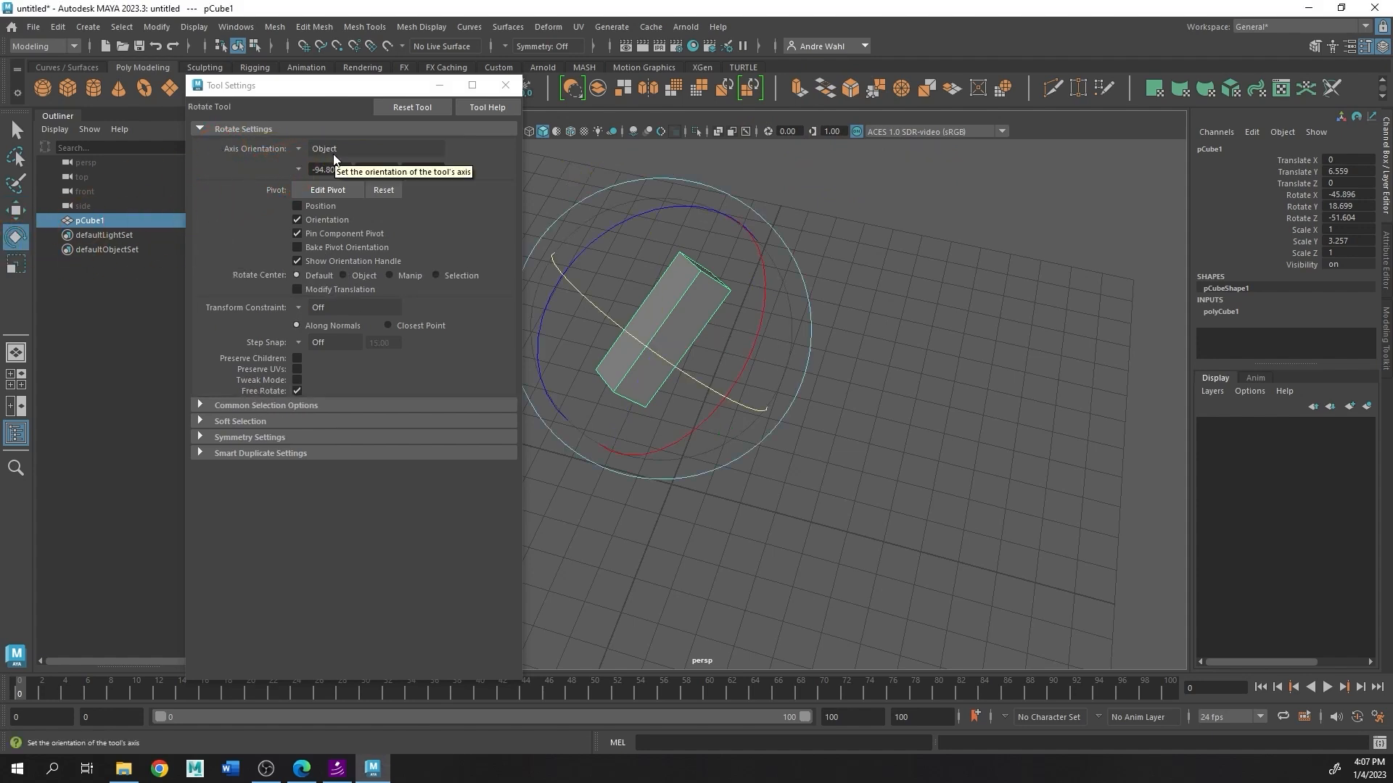
left_click(16, 262)
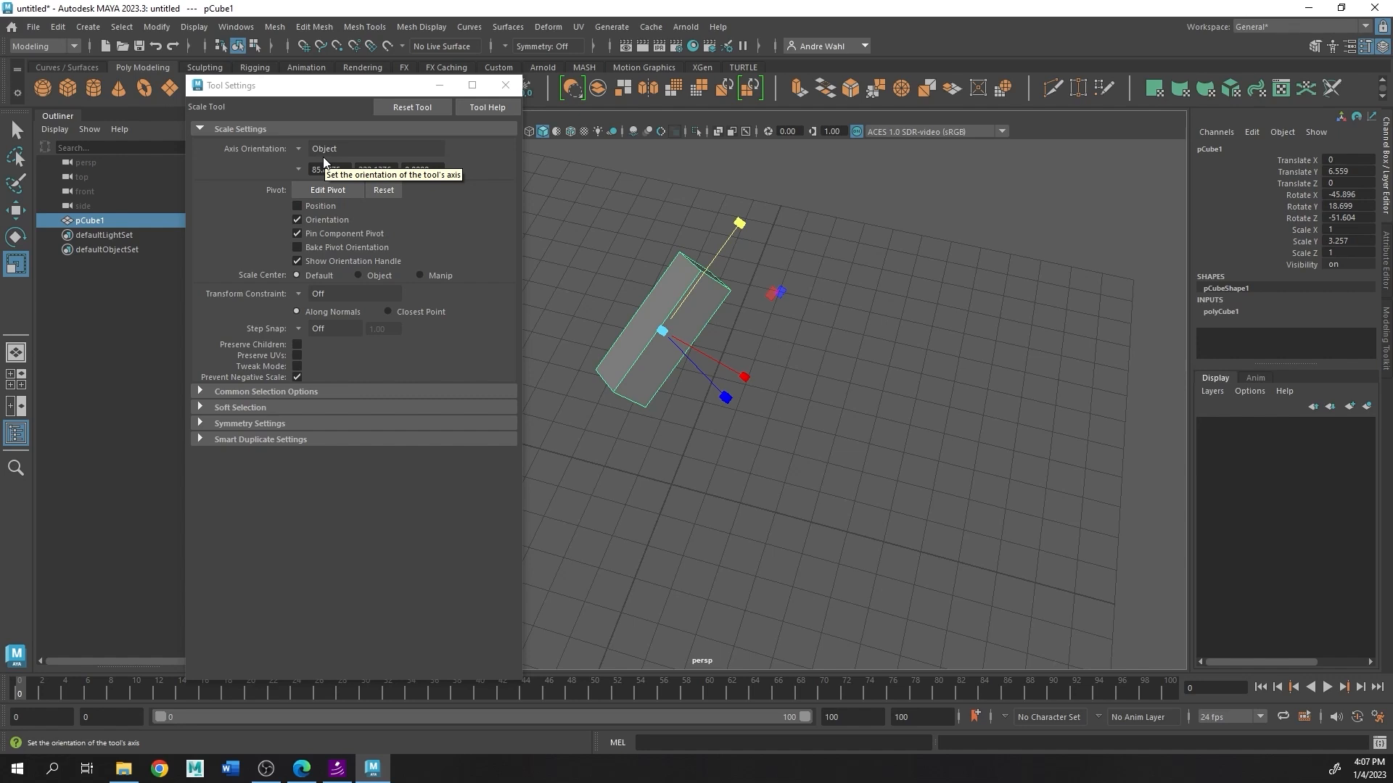
left_click(16, 210)
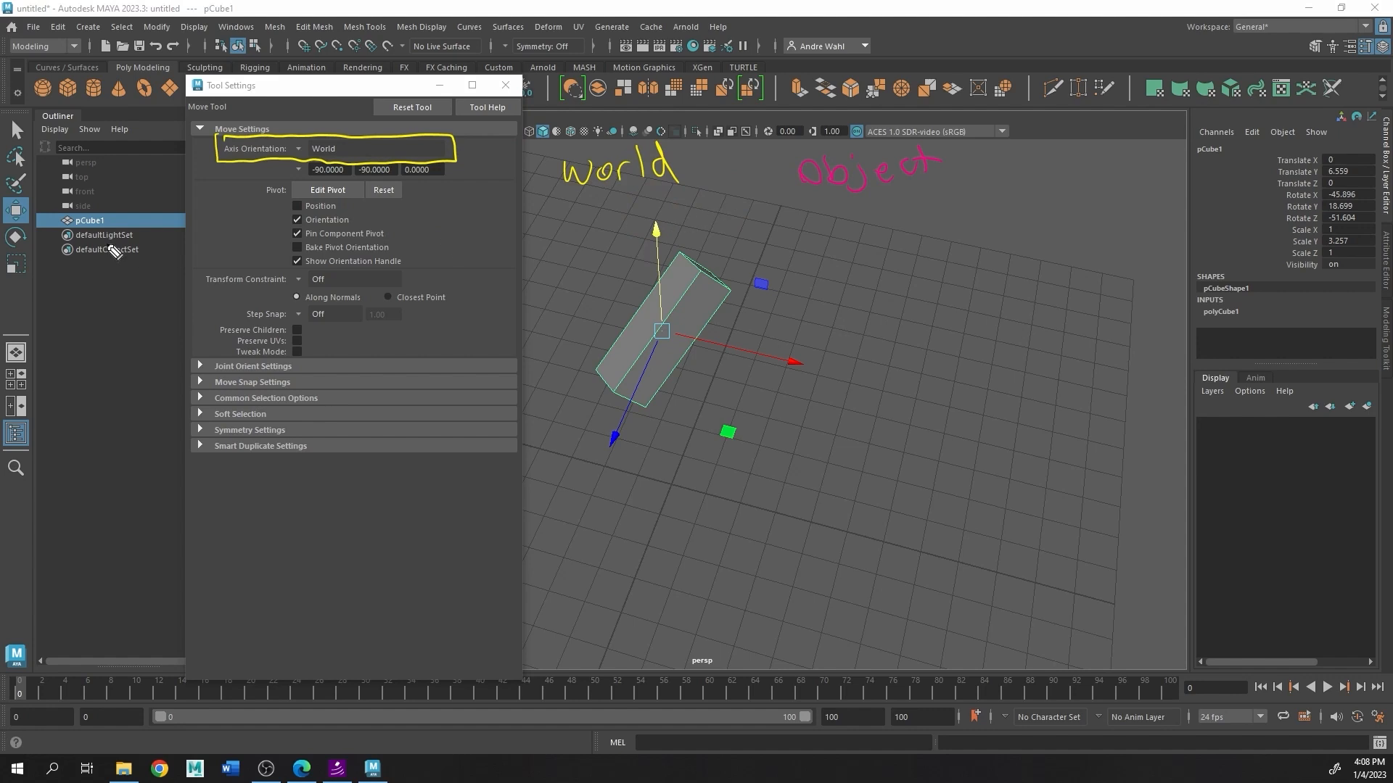
Step: Switch the Move tool's axis orientation to Object and review the other available orientations
left_click(305, 143)
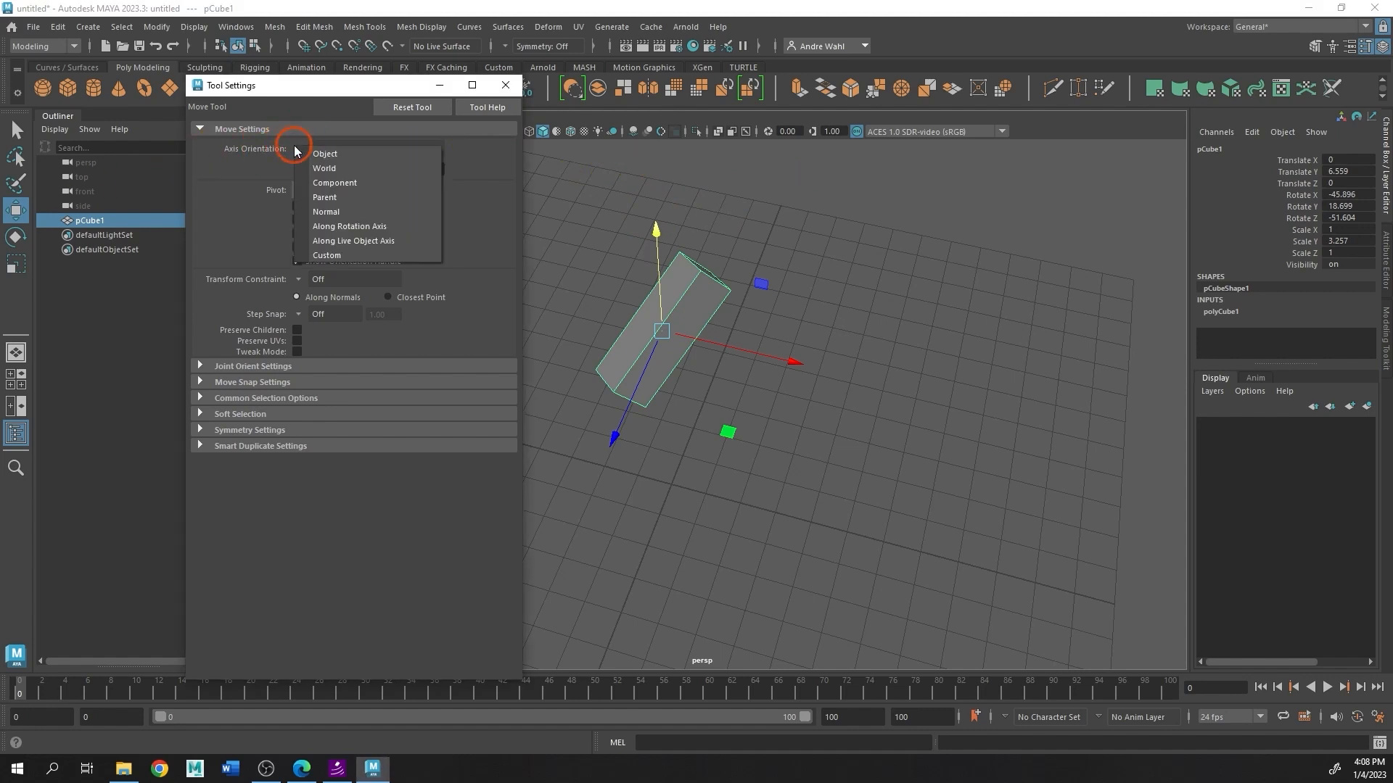
left_click(355, 153)
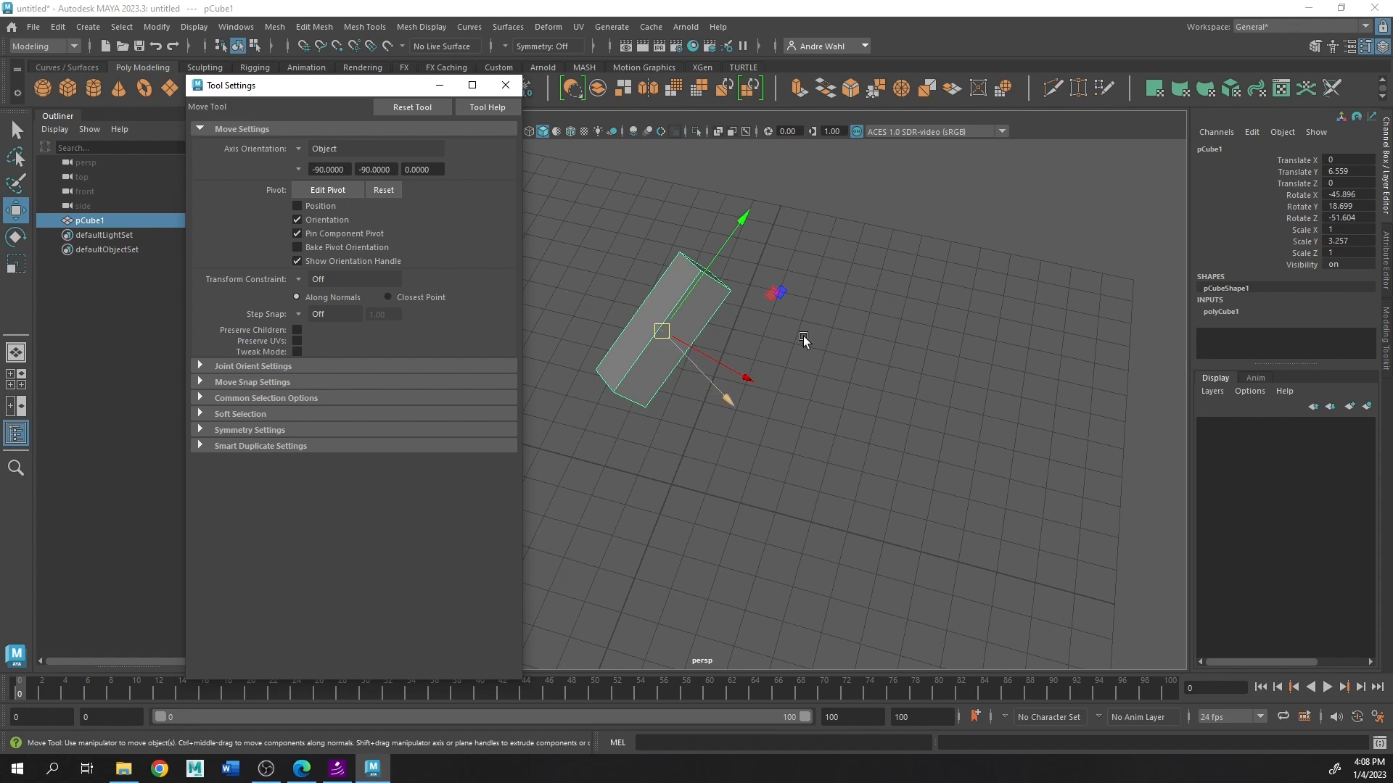
left_click(295, 151)
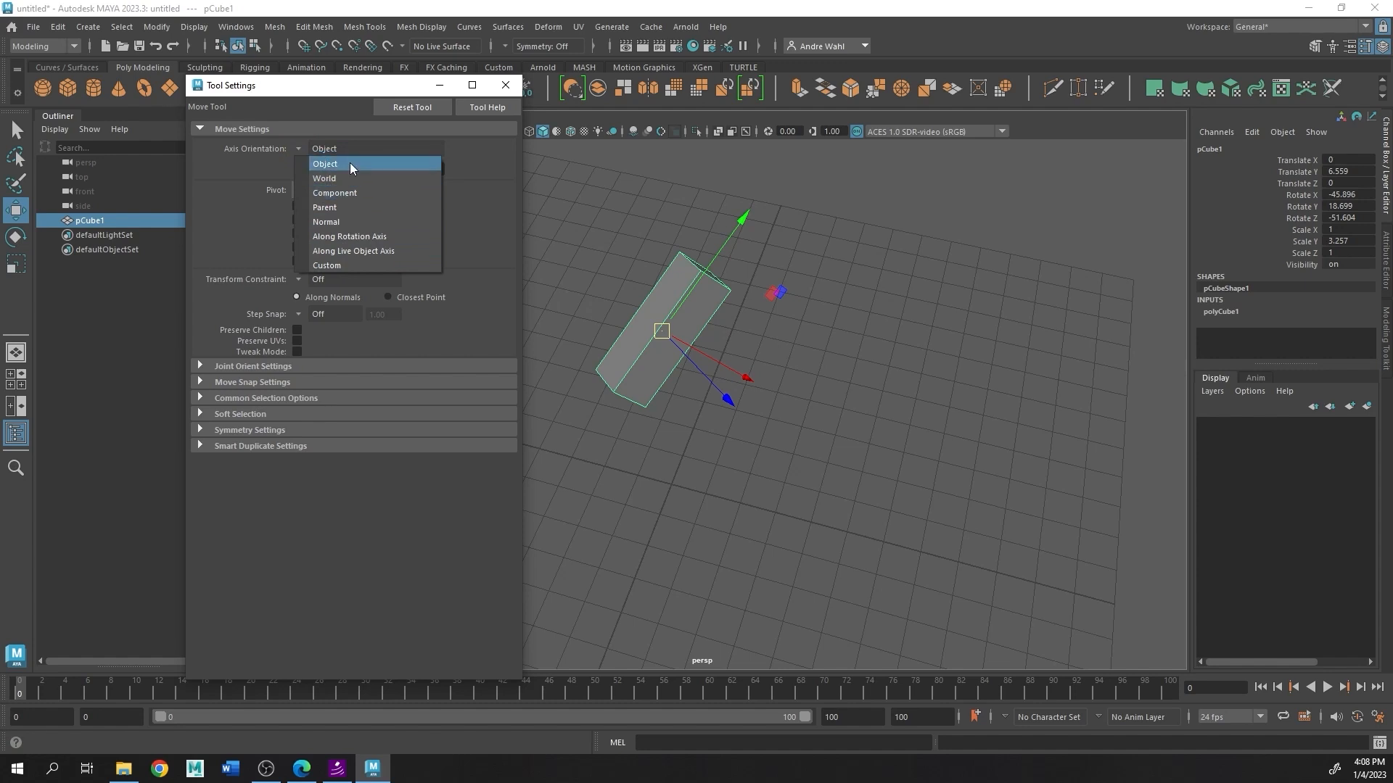
left_click(216, 183)
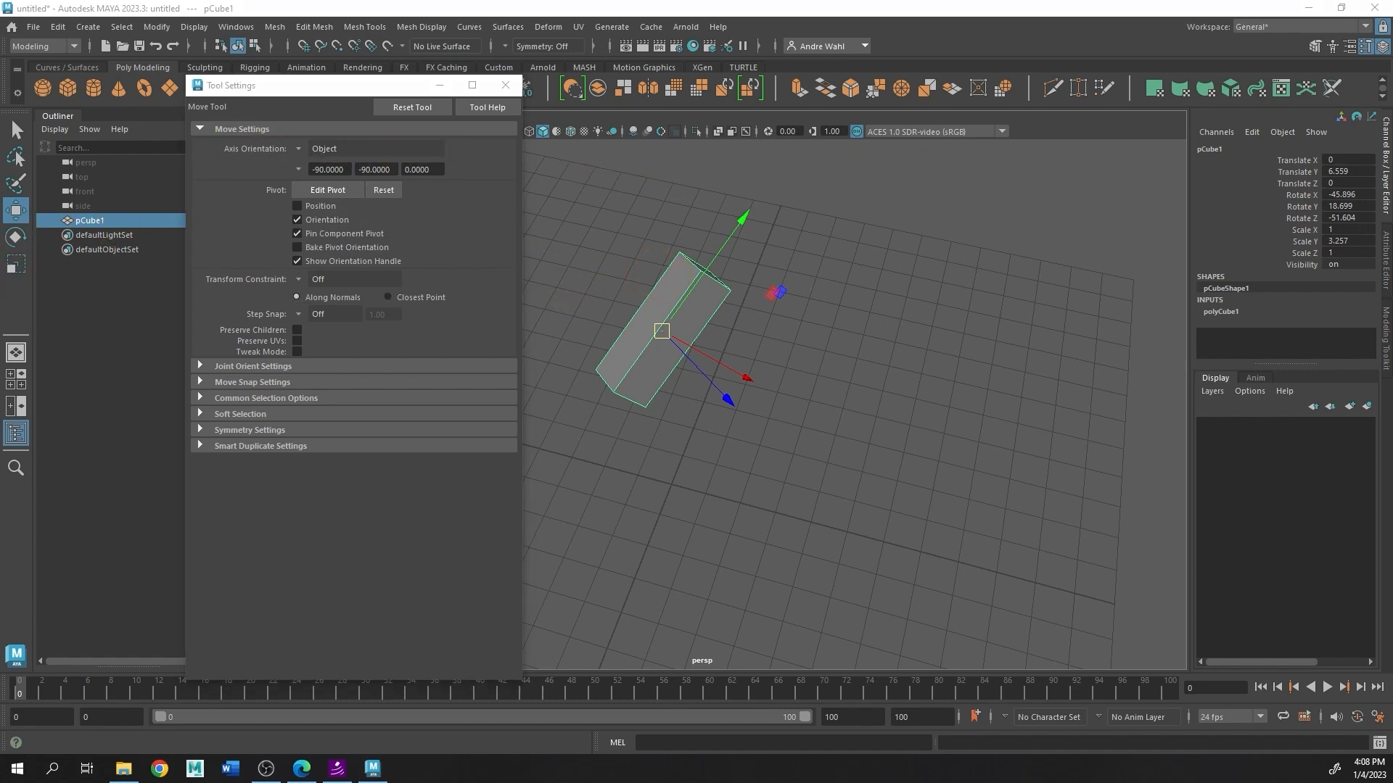
mouse_move(866, 169)
left_mouse_down()
mouse_move(875, 190)
mouse_move(978, 161)
mouse_move(1024, 181)
left_mouse_up()
left_click_drag(1045, 161, 1063, 171)
mouse_move(1080, 155)
left_mouse_down()
mouse_move(1103, 165)
mouse_move(1136, 151)
left_mouse_up()
mouse_move(927, 310)
left_mouse_down()
mouse_move(938, 279)
mouse_move(933, 305)
mouse_move(948, 293)
left_mouse_up()
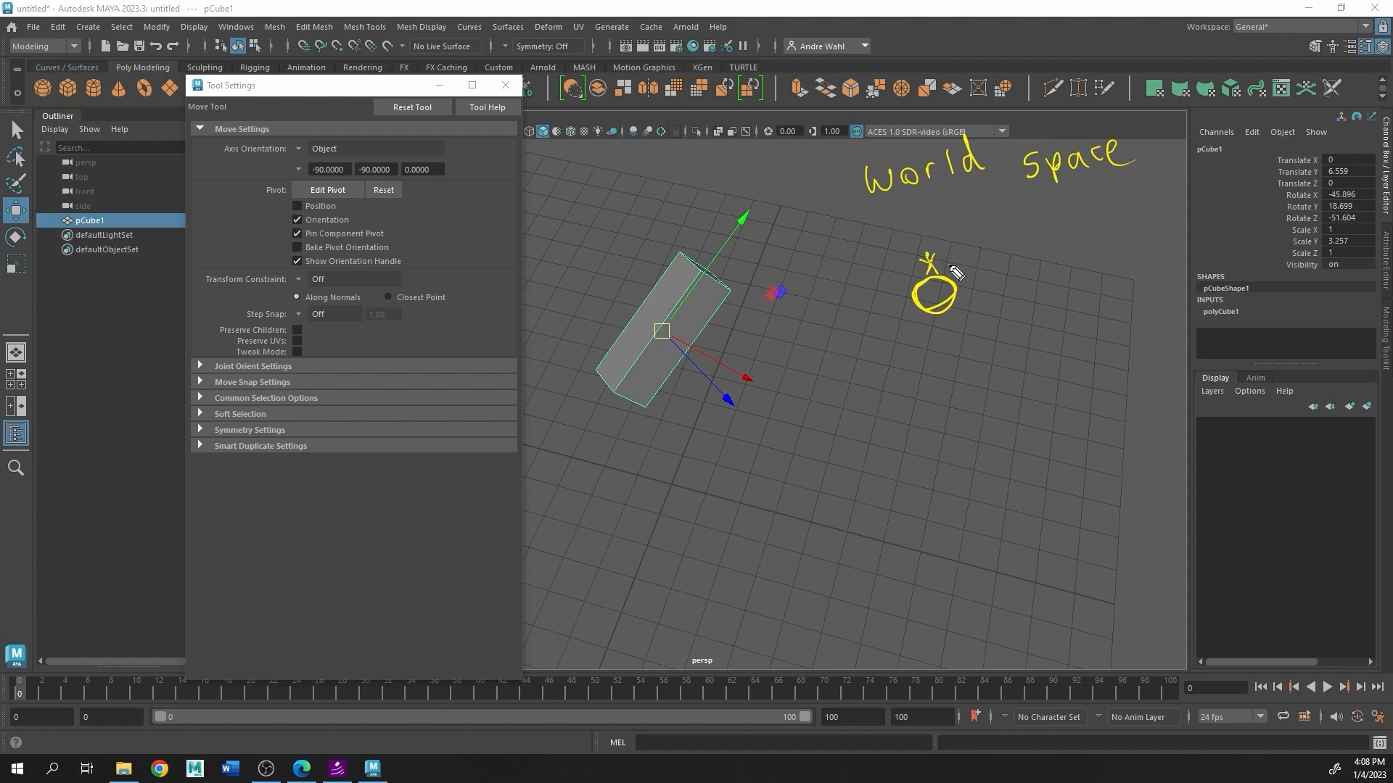
mouse_move(936, 267)
left_mouse_down()
mouse_move(935, 218)
mouse_move(945, 231)
left_mouse_up()
mouse_move(945, 324)
left_mouse_down()
mouse_move(938, 335)
mouse_move(972, 340)
mouse_move(979, 314)
left_mouse_up()
key("Escape")
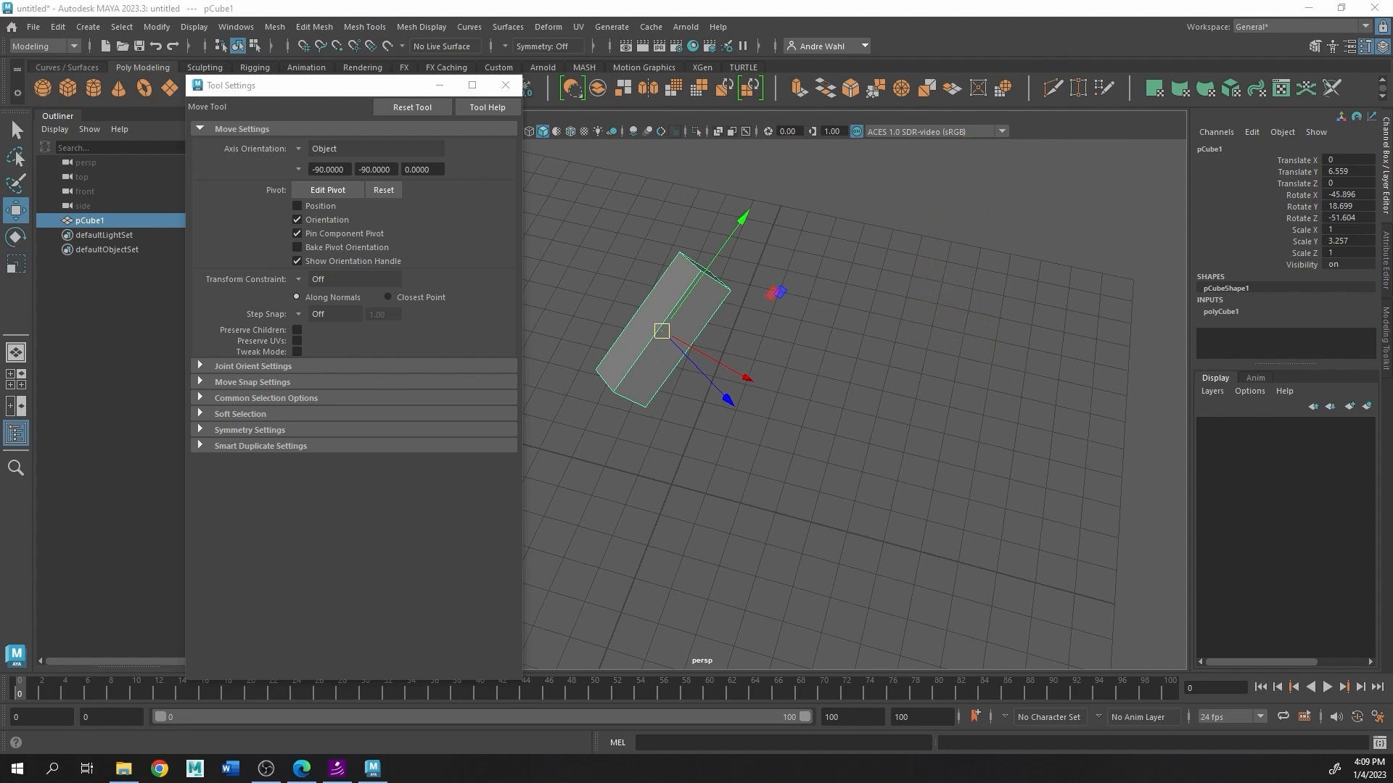
Step: Set the Move tool's axis orientation to World
left_click(297, 150)
left_click(337, 180)
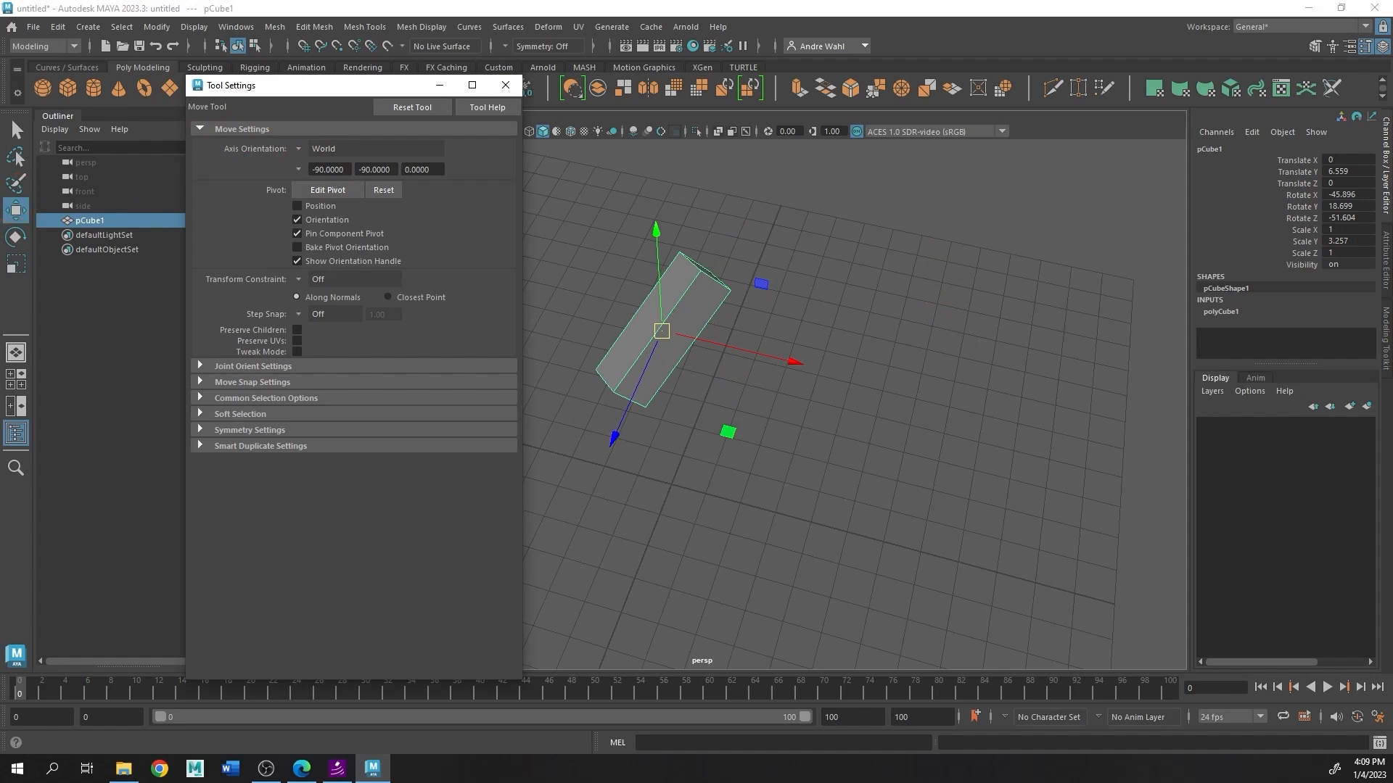
key("ctrl+2")
mouse_move(860, 283)
left_mouse_down()
mouse_move(849, 202)
mouse_move(859, 217)
left_mouse_up()
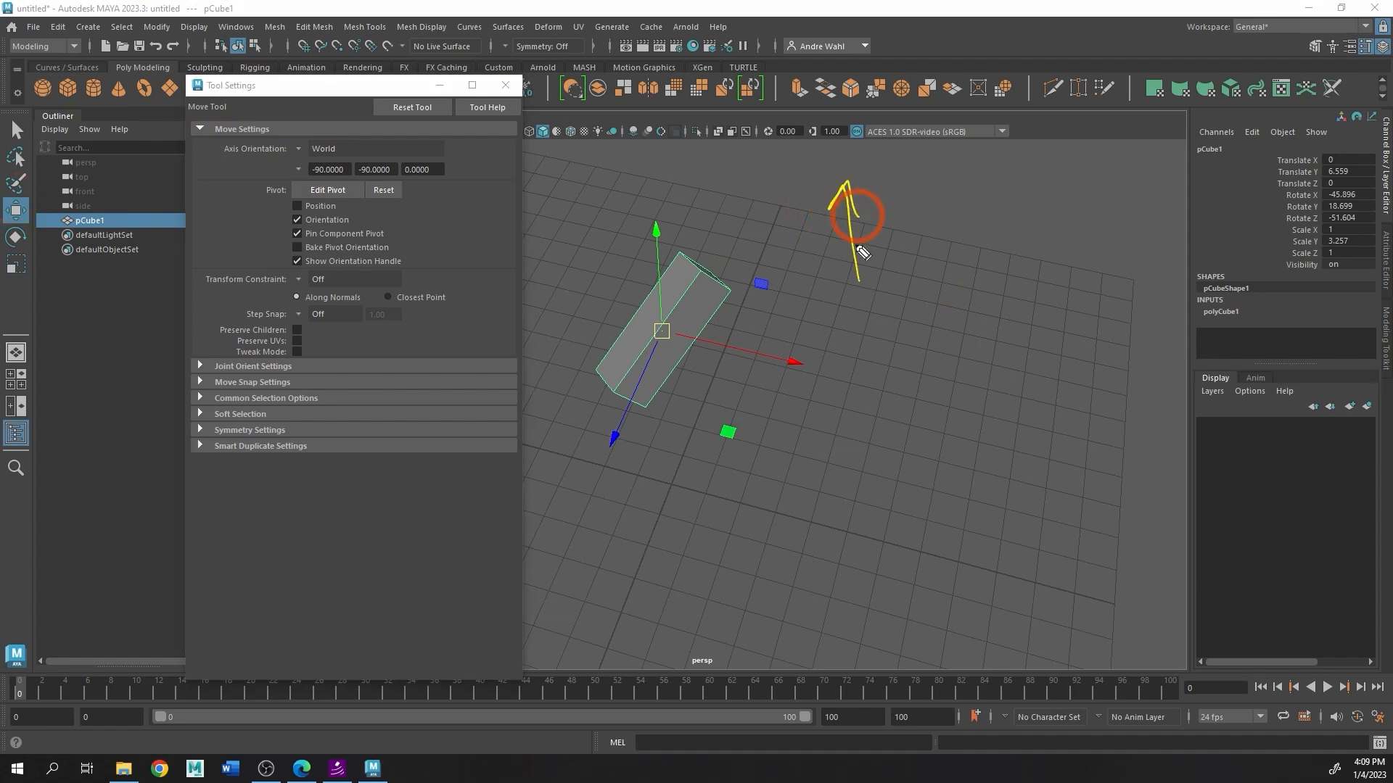
mouse_move(870, 330)
left_mouse_down()
mouse_move(880, 398)
mouse_move(883, 367)
left_mouse_up()
mouse_move(911, 296)
left_mouse_down()
mouse_move(970, 290)
mouse_move(981, 309)
left_mouse_up()
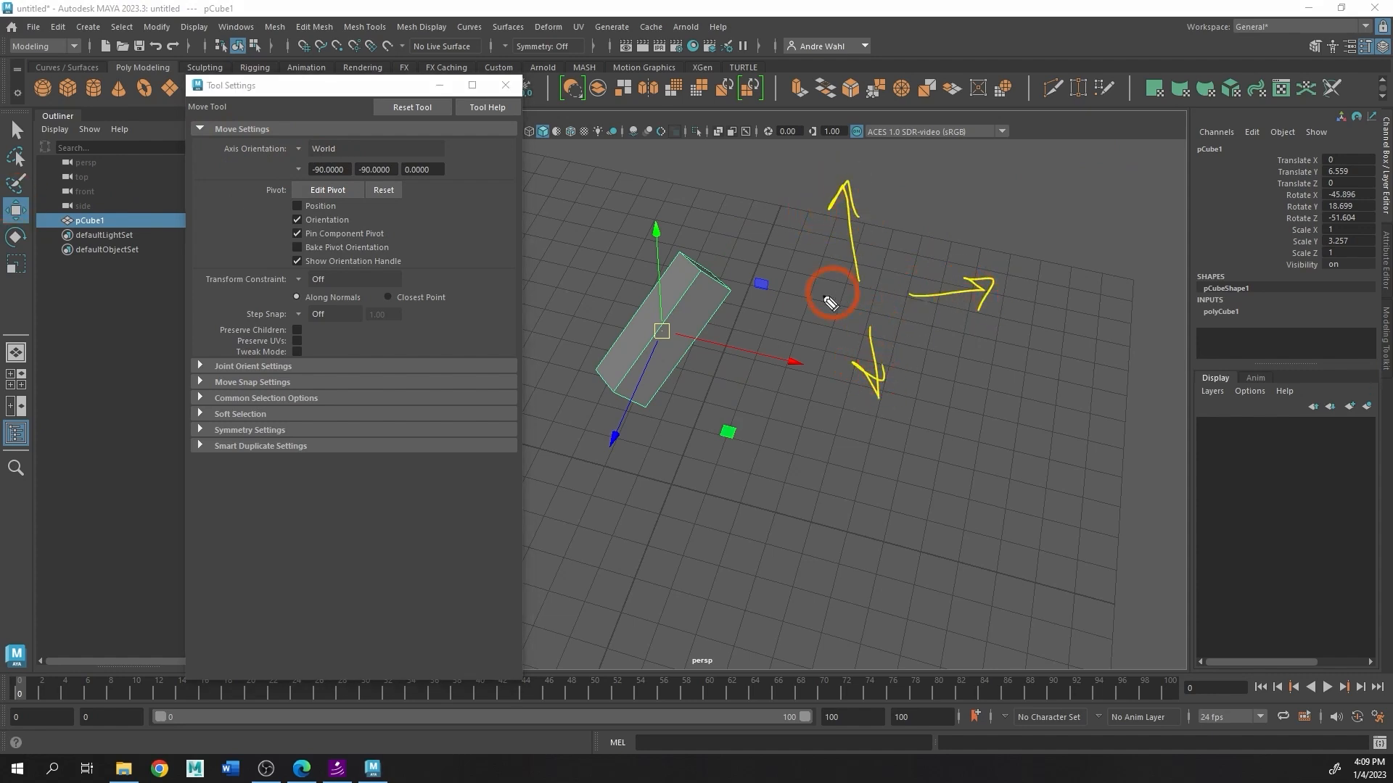
mouse_move(840, 310)
left_mouse_down()
mouse_move(779, 312)
mouse_move(812, 328)
mouse_move(833, 363)
mouse_move(853, 350)
left_mouse_up()
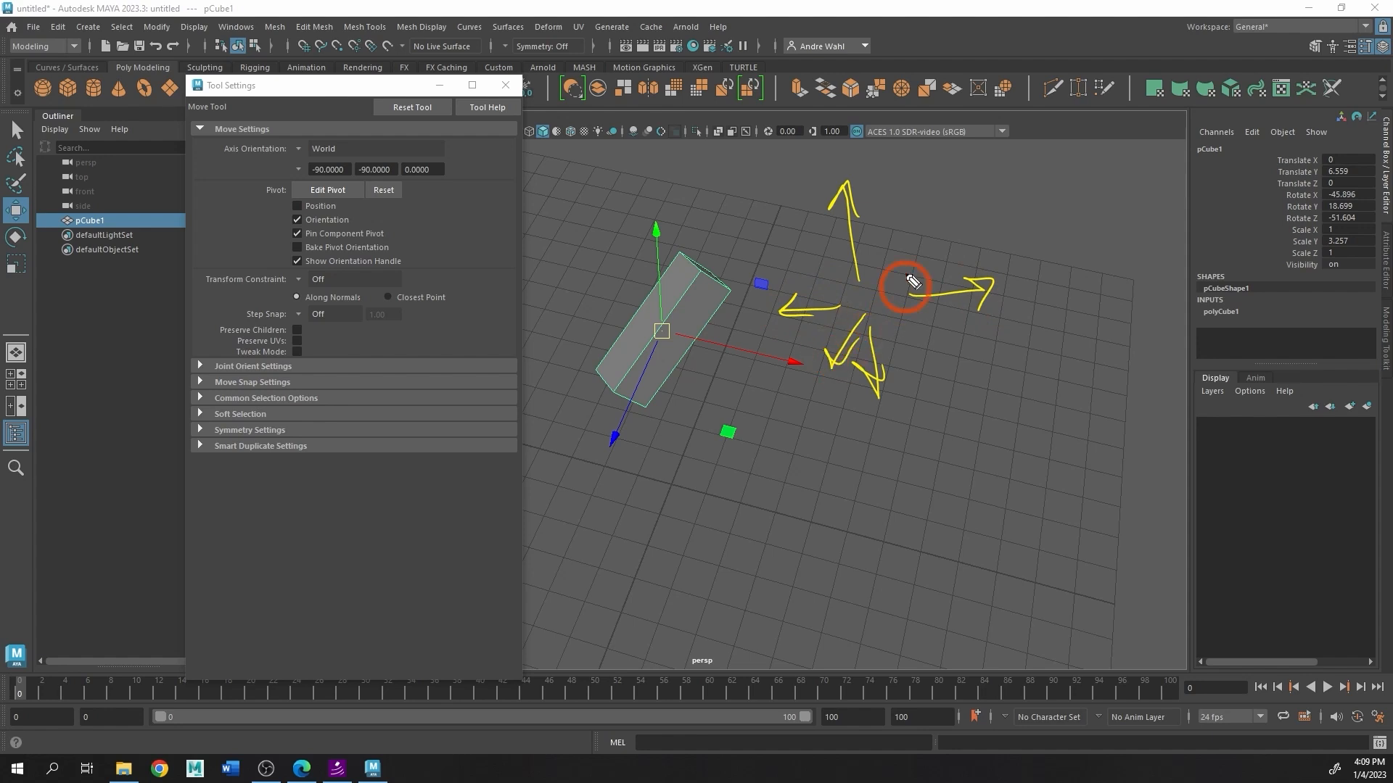
mouse_move(881, 293)
left_mouse_down()
mouse_move(914, 250)
mouse_move(916, 277)
left_mouse_up()
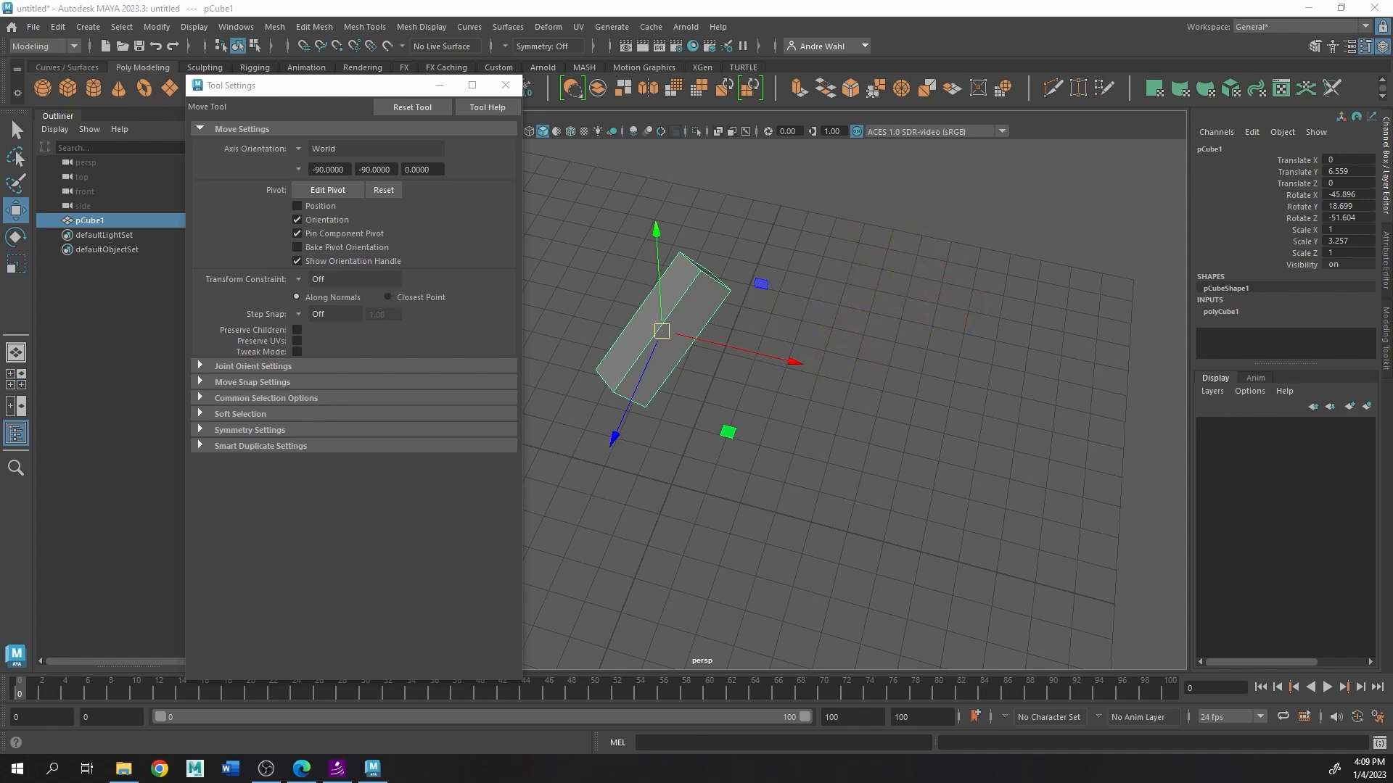
Step: Move the tilted box up and down along the world Y axis, leaving it at a Translate Y of about 5.2
left_click_drag(602, 406, 731, 240, "alt")
scroll(776, 329, "down", 1)
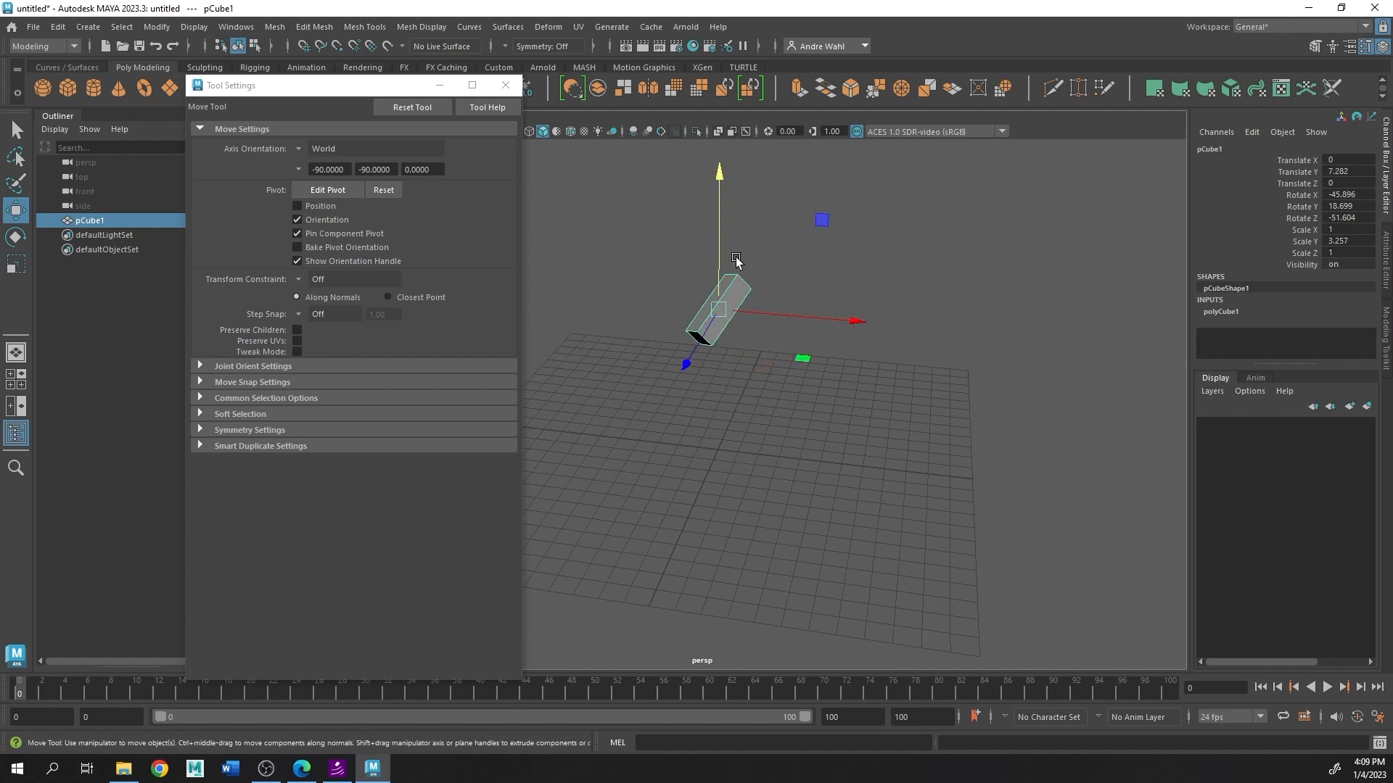
left_click_drag(736, 259, 733, 297)
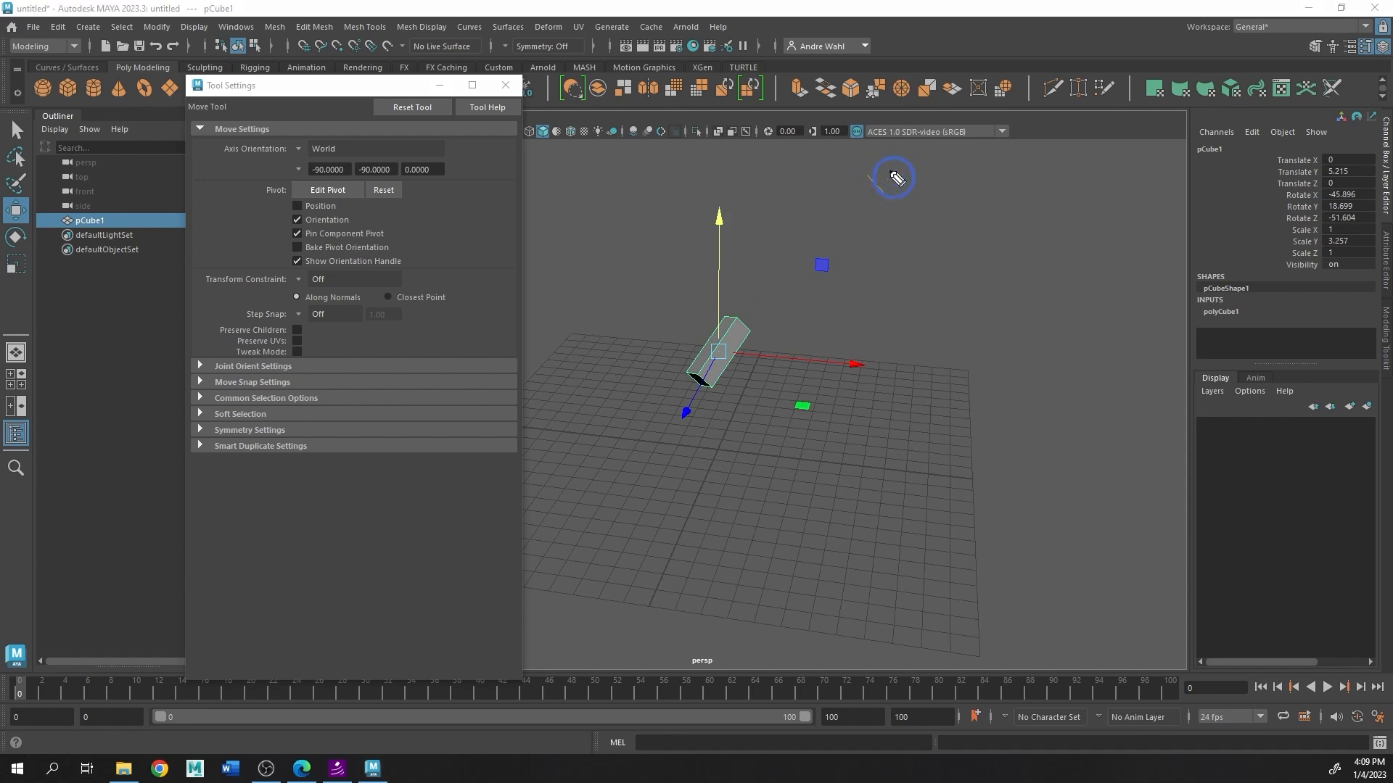
mouse_move(878, 161)
left_mouse_down()
mouse_move(878, 190)
mouse_move(903, 190)
left_mouse_up()
left_click_drag(929, 168, 929, 190)
left_click(923, 157)
left_click_drag(951, 174, 992, 181)
mouse_move(996, 149)
left_mouse_down()
mouse_move(1005, 180)
mouse_move(1017, 163)
left_mouse_up()
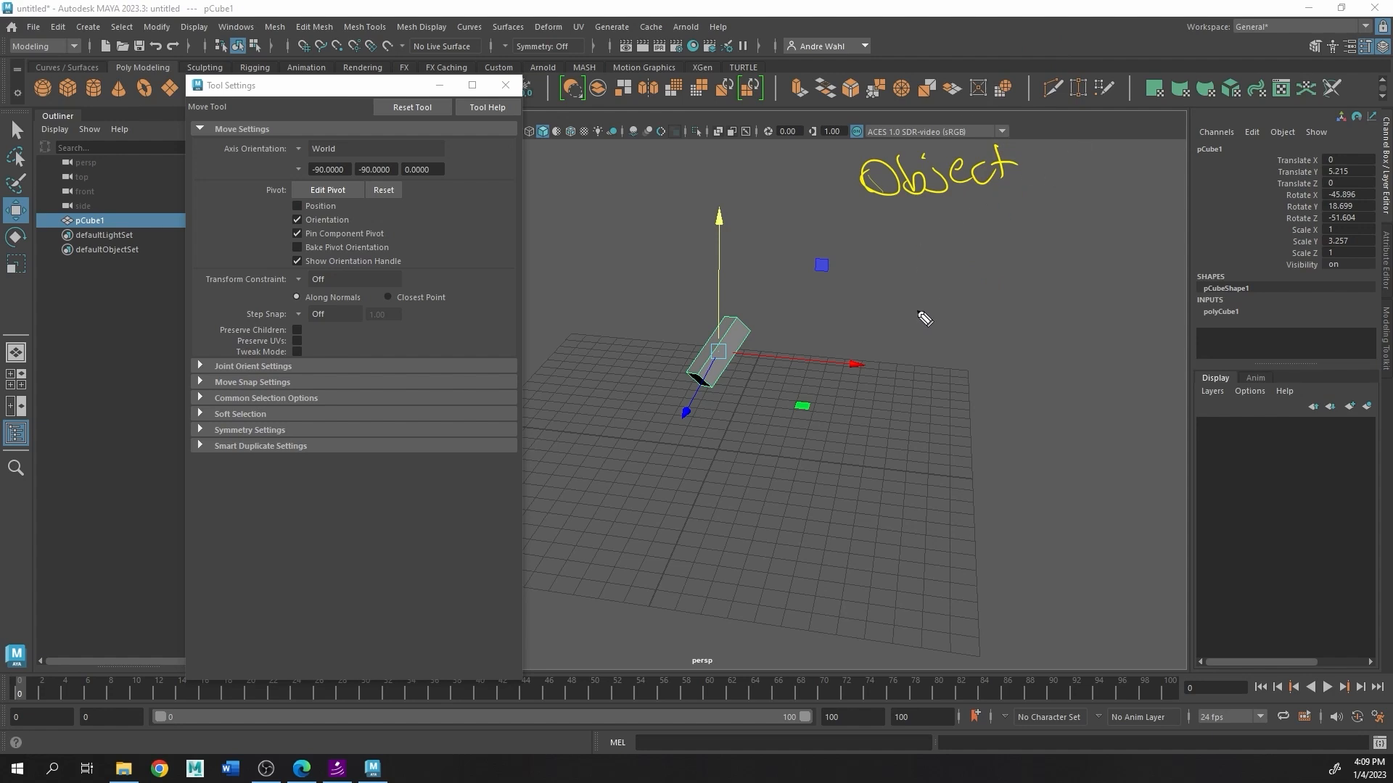
mouse_move(916, 309)
left_mouse_down()
mouse_move(927, 237)
mouse_move(961, 290)
mouse_move(917, 311)
left_mouse_up()
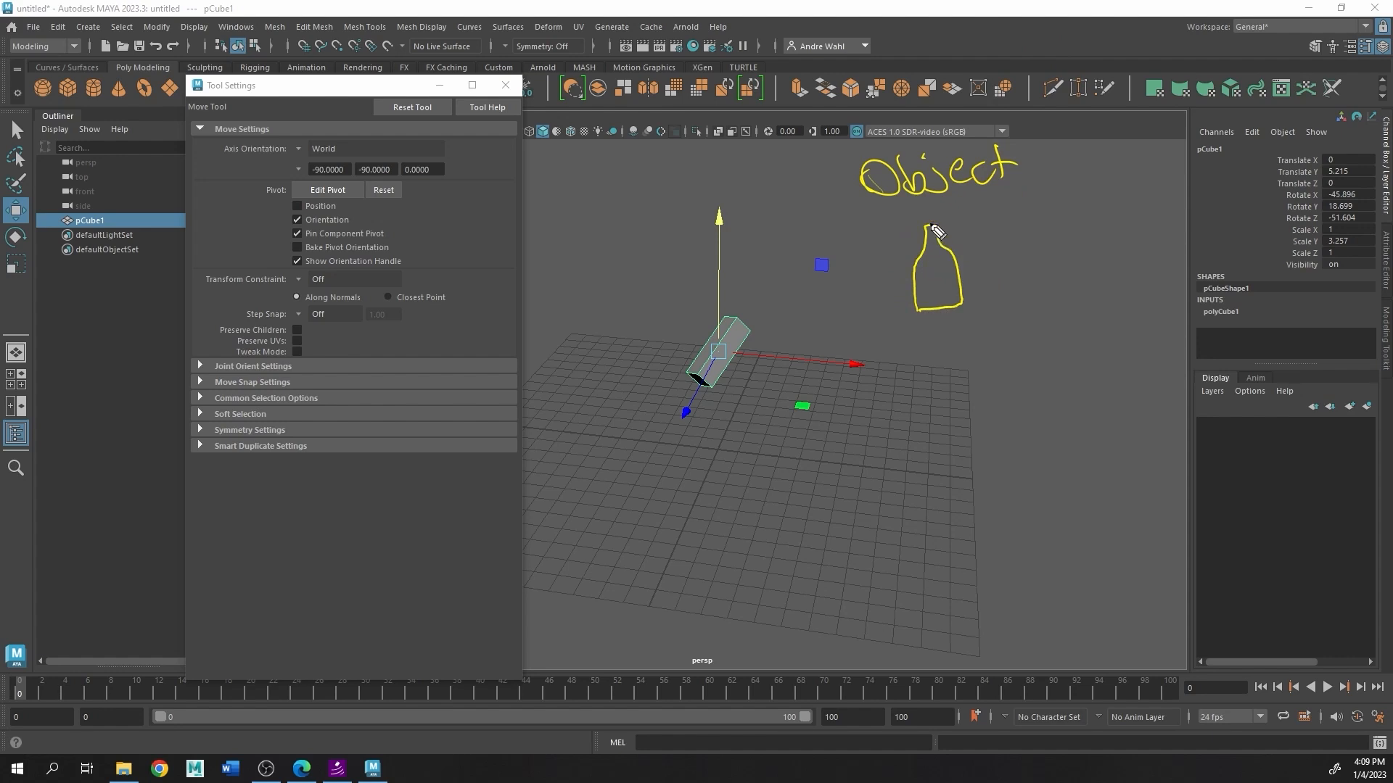
left_click_drag(932, 228, 936, 221)
mouse_move(1016, 311)
left_mouse_down()
mouse_move(1029, 305)
mouse_move(1012, 312)
mouse_move(1075, 360)
left_mouse_up()
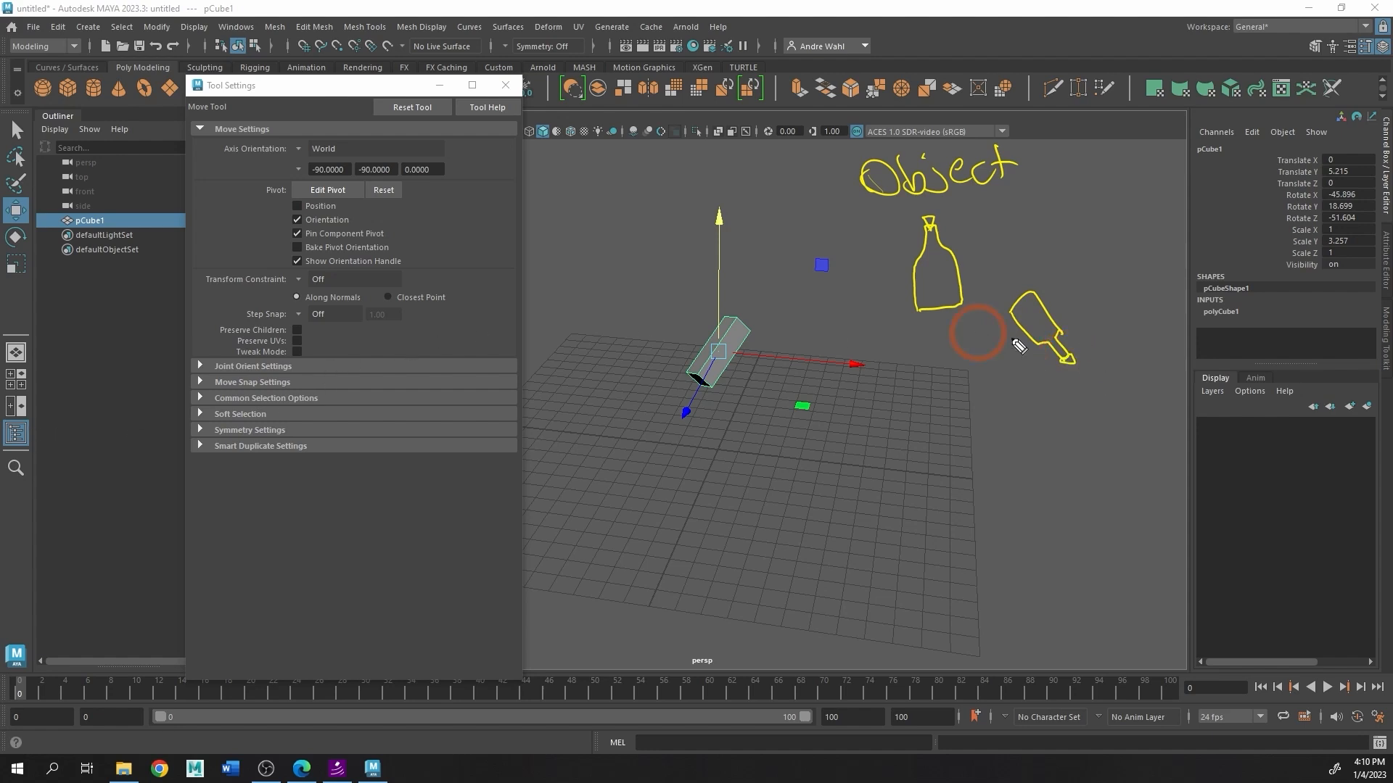
left_click_drag(1079, 359, 1090, 357)
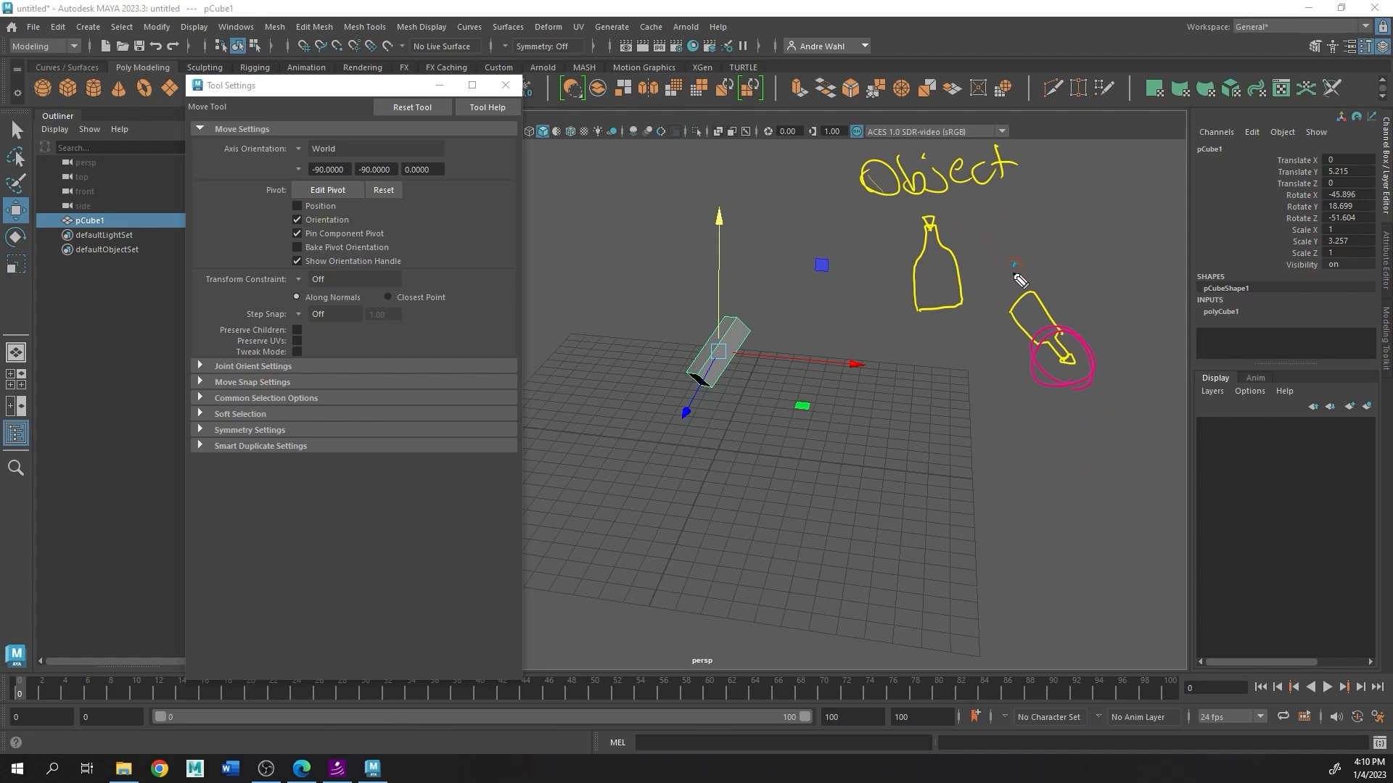
mouse_move(1013, 266)
left_mouse_down()
mouse_move(1066, 263)
mouse_move(1108, 282)
mouse_move(1129, 241)
left_mouse_up()
left_click_drag(1119, 259, 1144, 256)
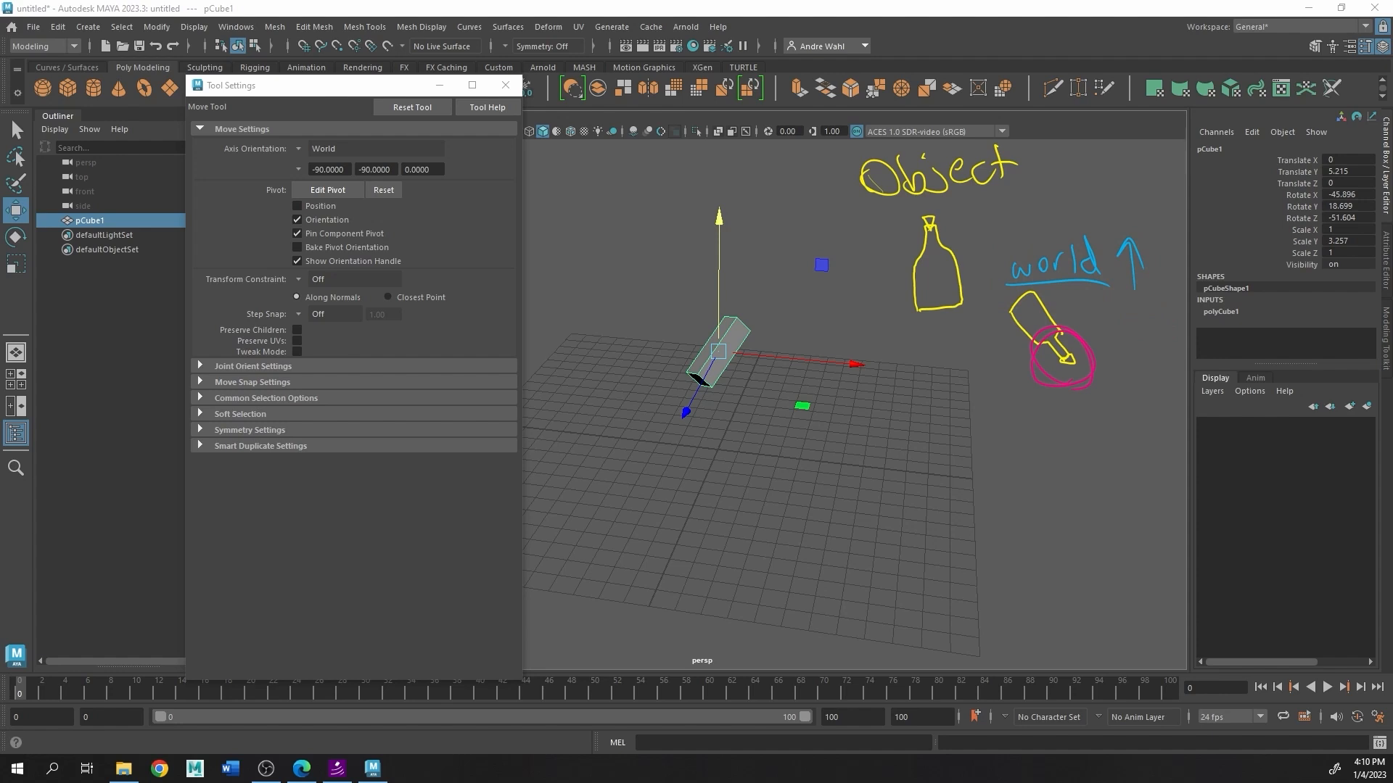
left_click_drag(948, 410, 991, 429)
left_click_drag(1006, 420, 1019, 423)
left_click_drag(1039, 413, 1154, 403)
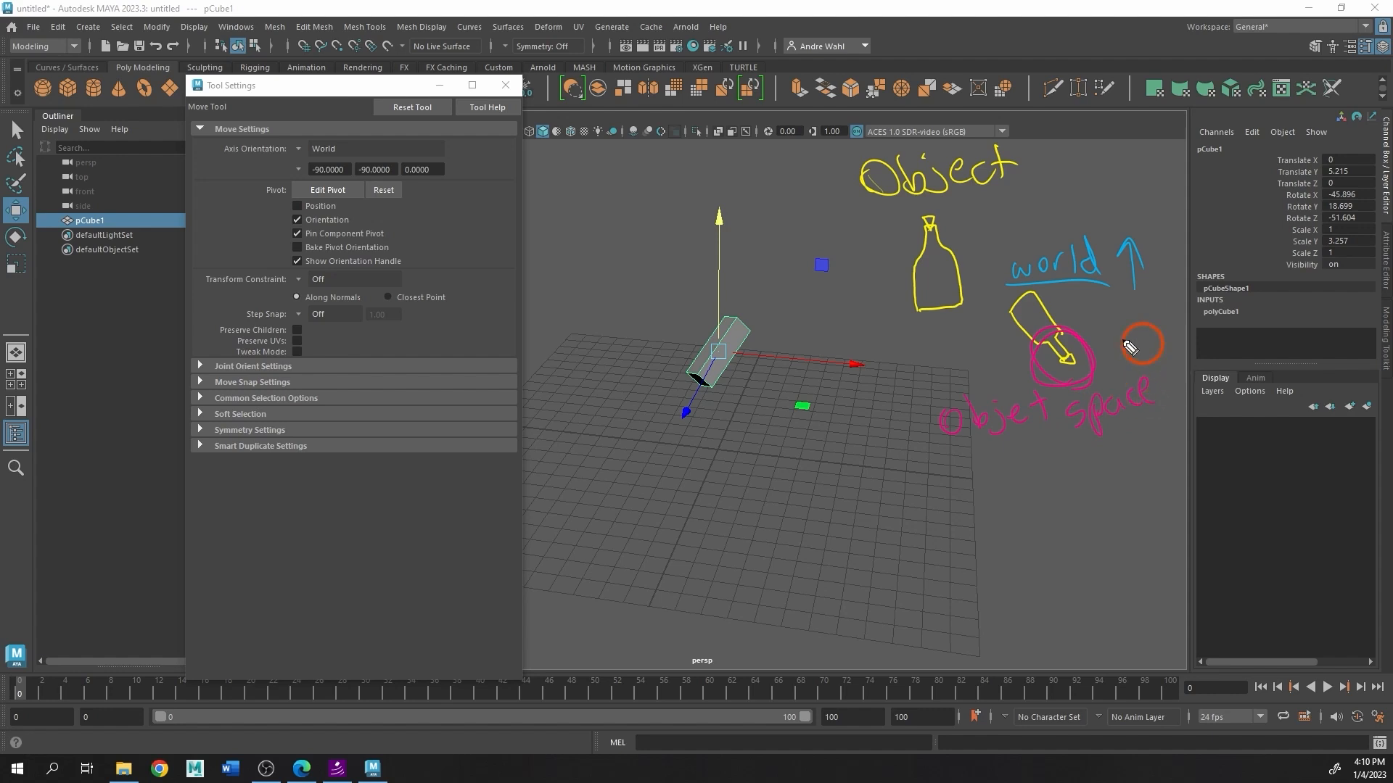
left_click_drag(1145, 329, 1103, 346)
left_click_drag(1107, 337, 1125, 353)
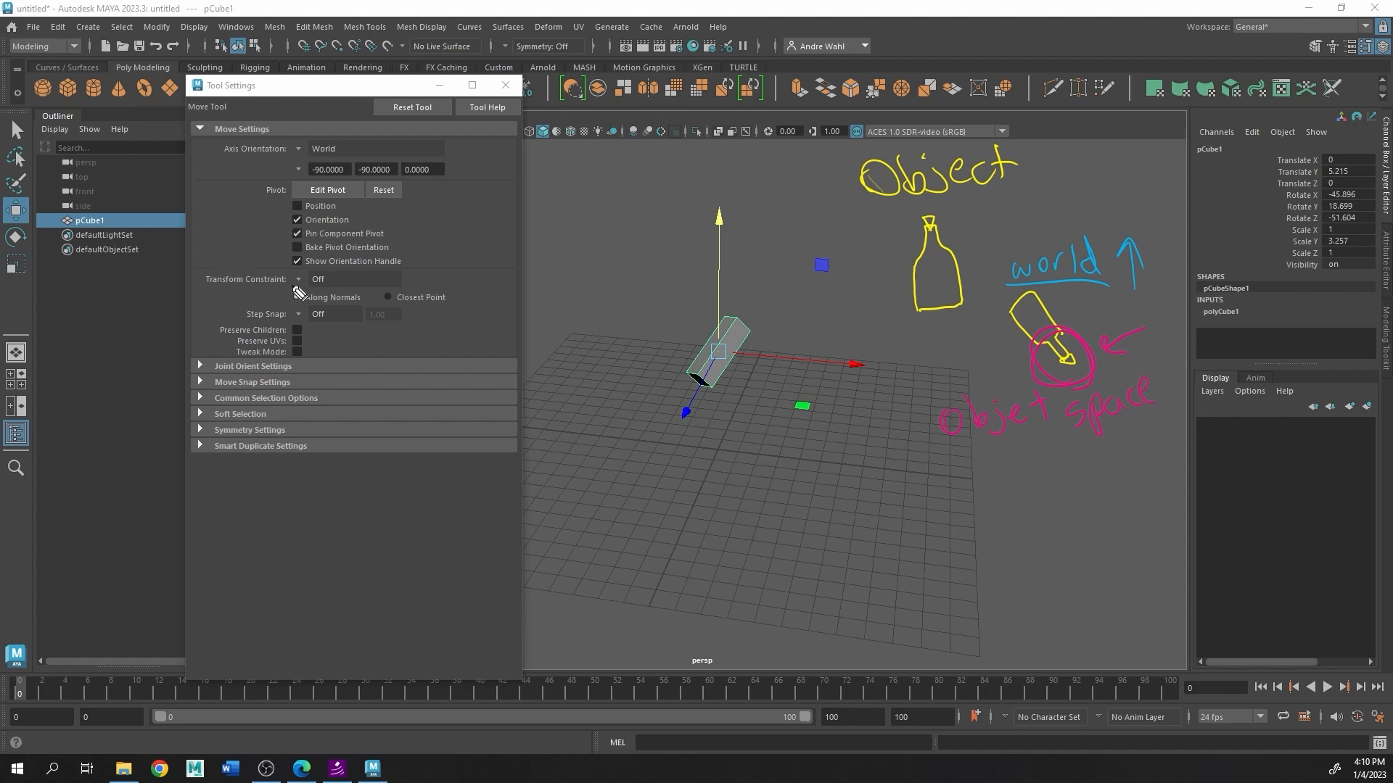
key("ctrl+shift+7")
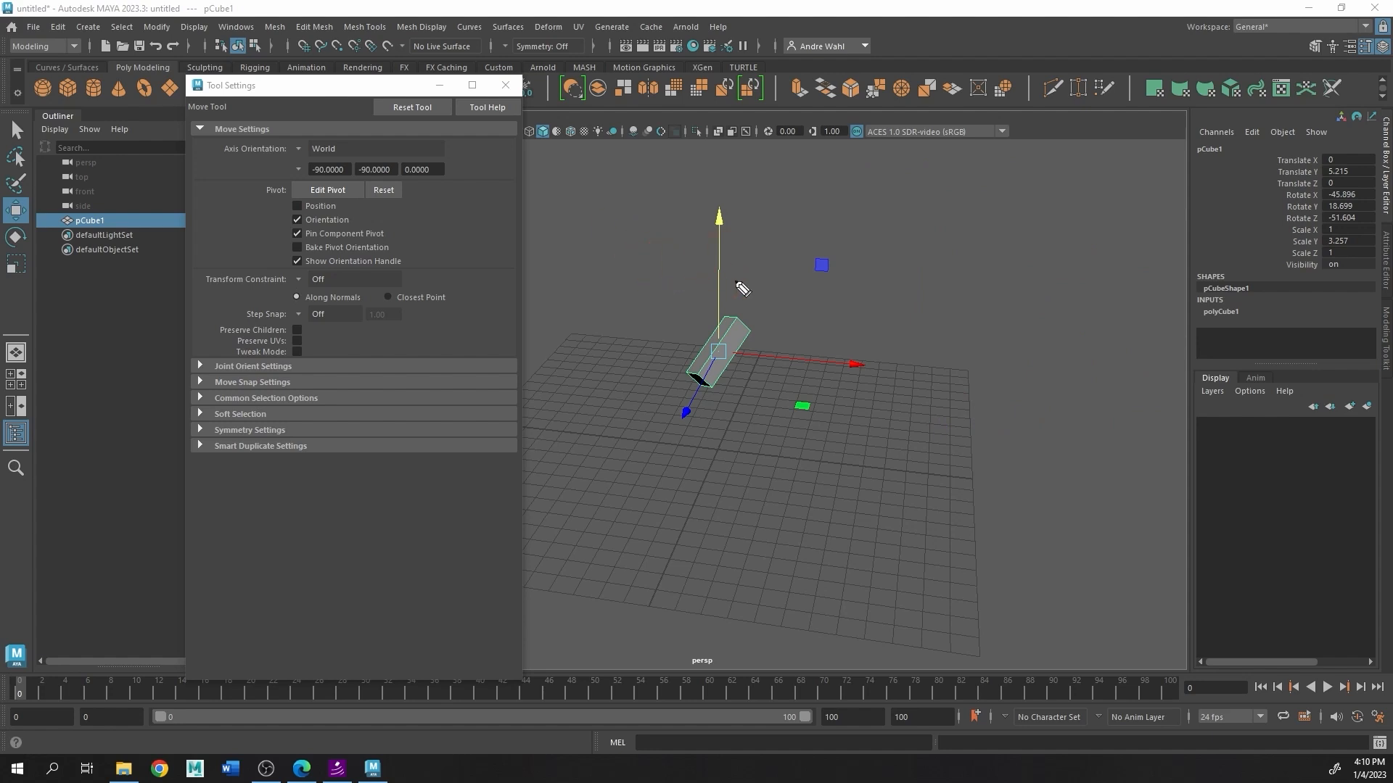
mouse_move(749, 303)
left_mouse_down()
mouse_move(729, 183)
mouse_move(765, 226)
left_mouse_up()
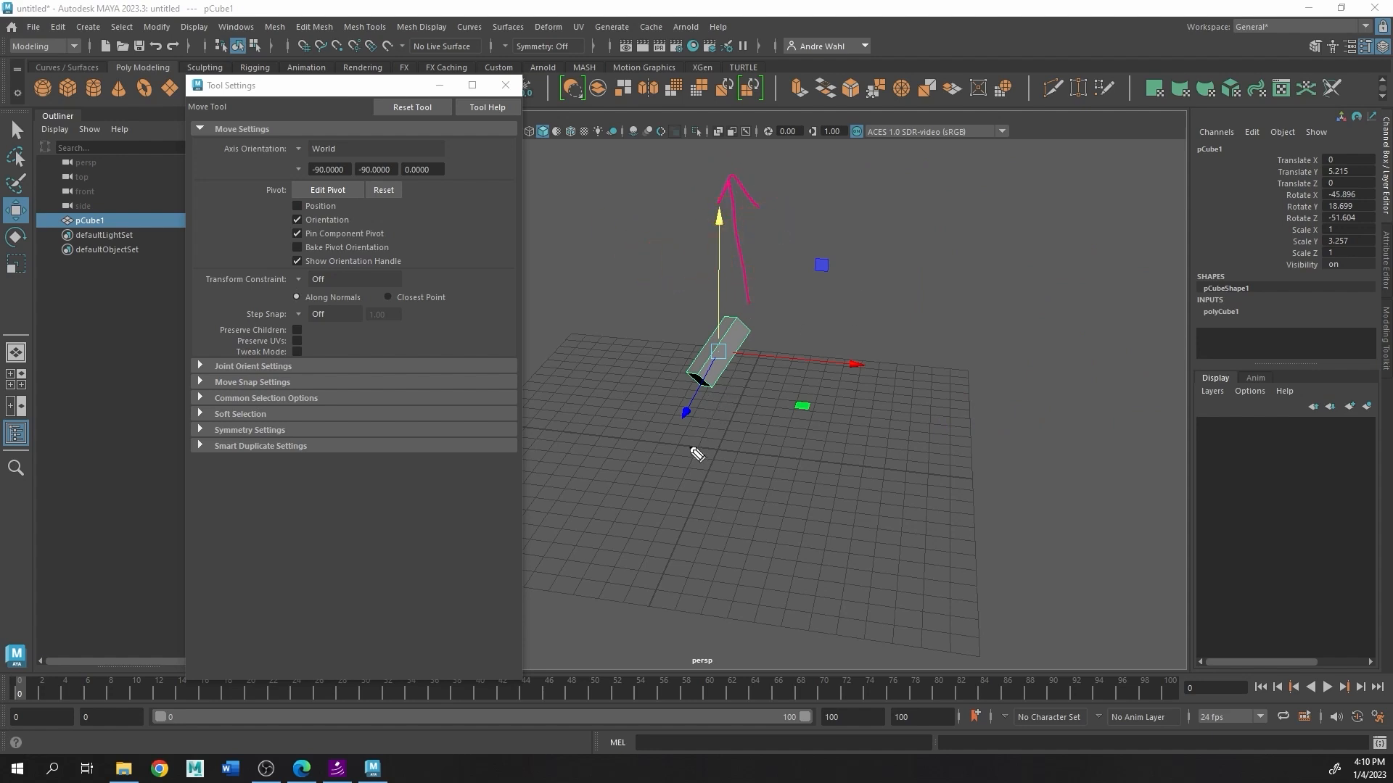
mouse_move(691, 443)
left_mouse_down()
mouse_move(798, 293)
mouse_move(790, 338)
left_mouse_up()
left_click_drag(680, 420, 734, 424)
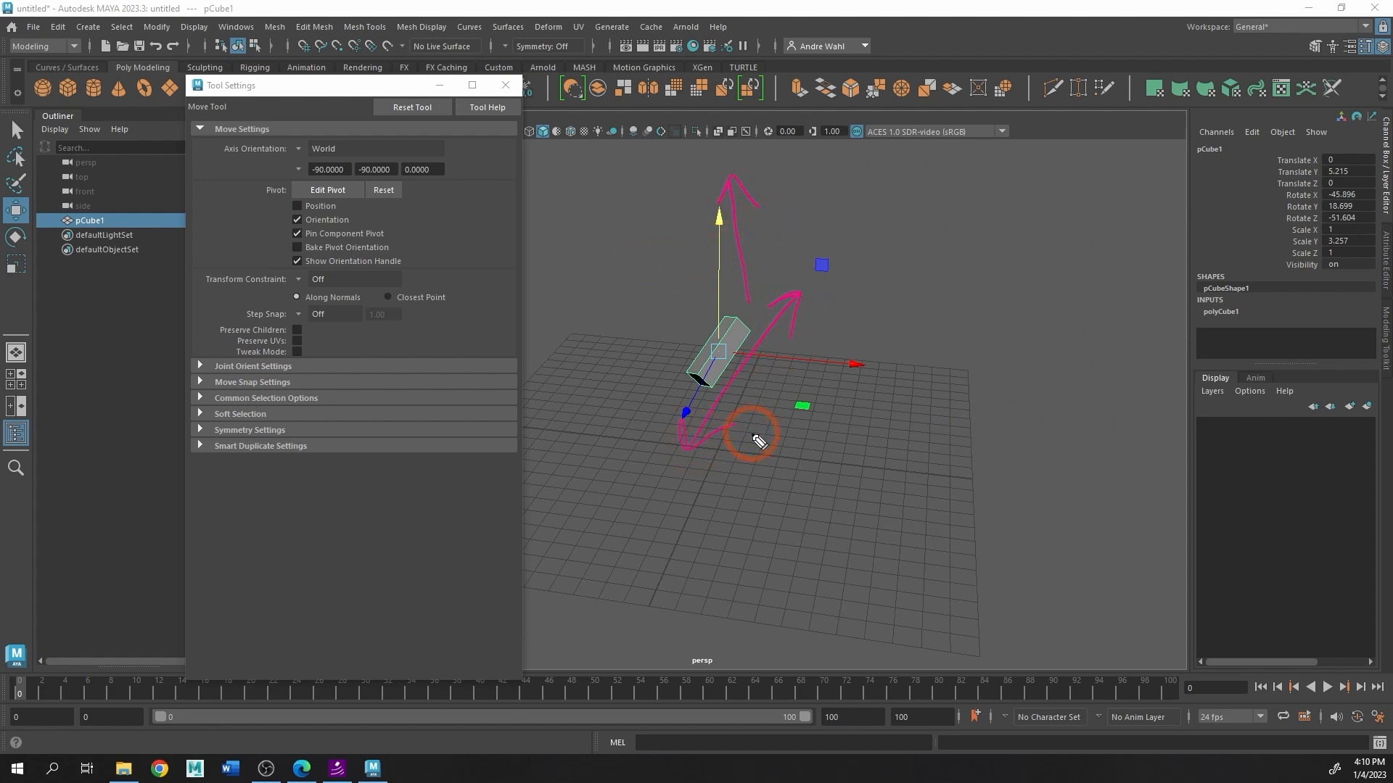
key("ctrl+shift+7")
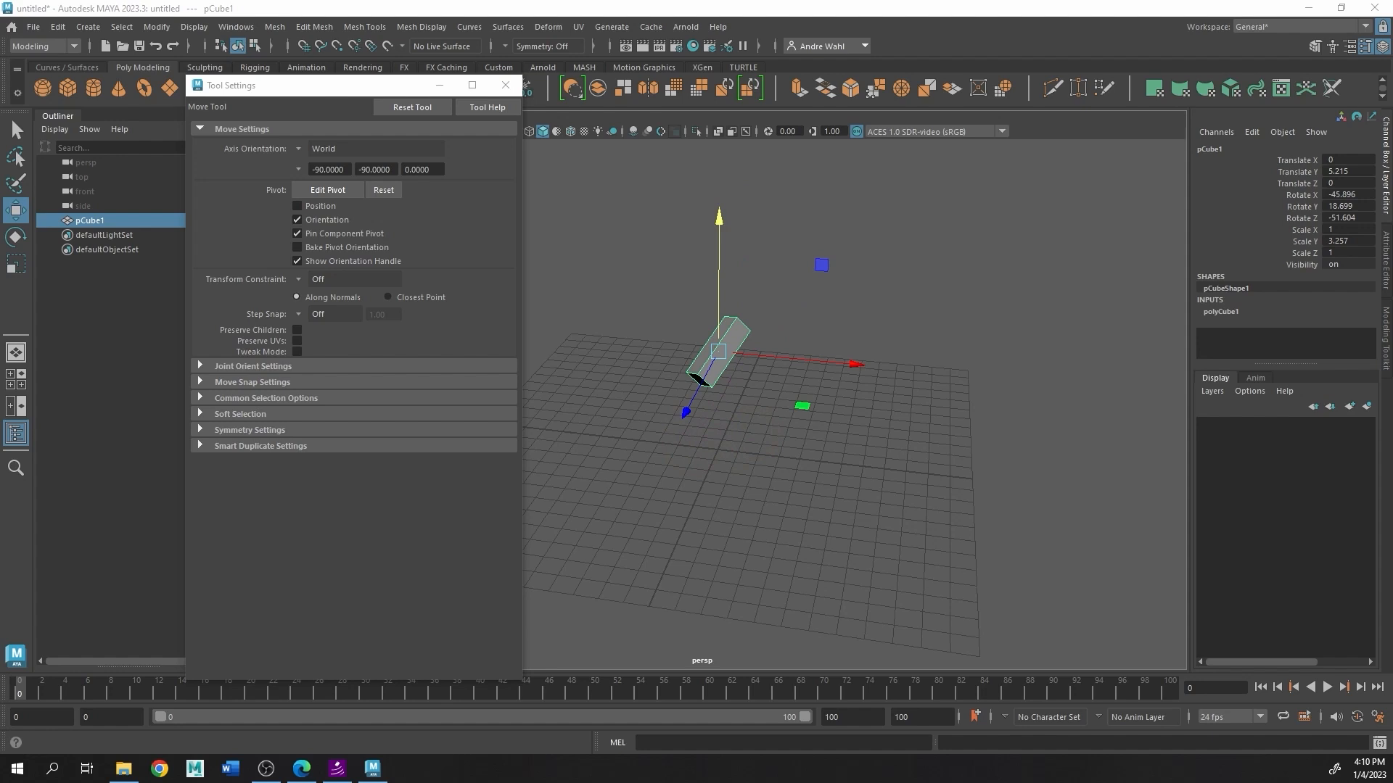
Step: Set the Move tool's axis orientation to Object and slide the tilted box along its own Y axis to a Translate Y of about 4.13
left_click(326, 149)
left_click(336, 165)
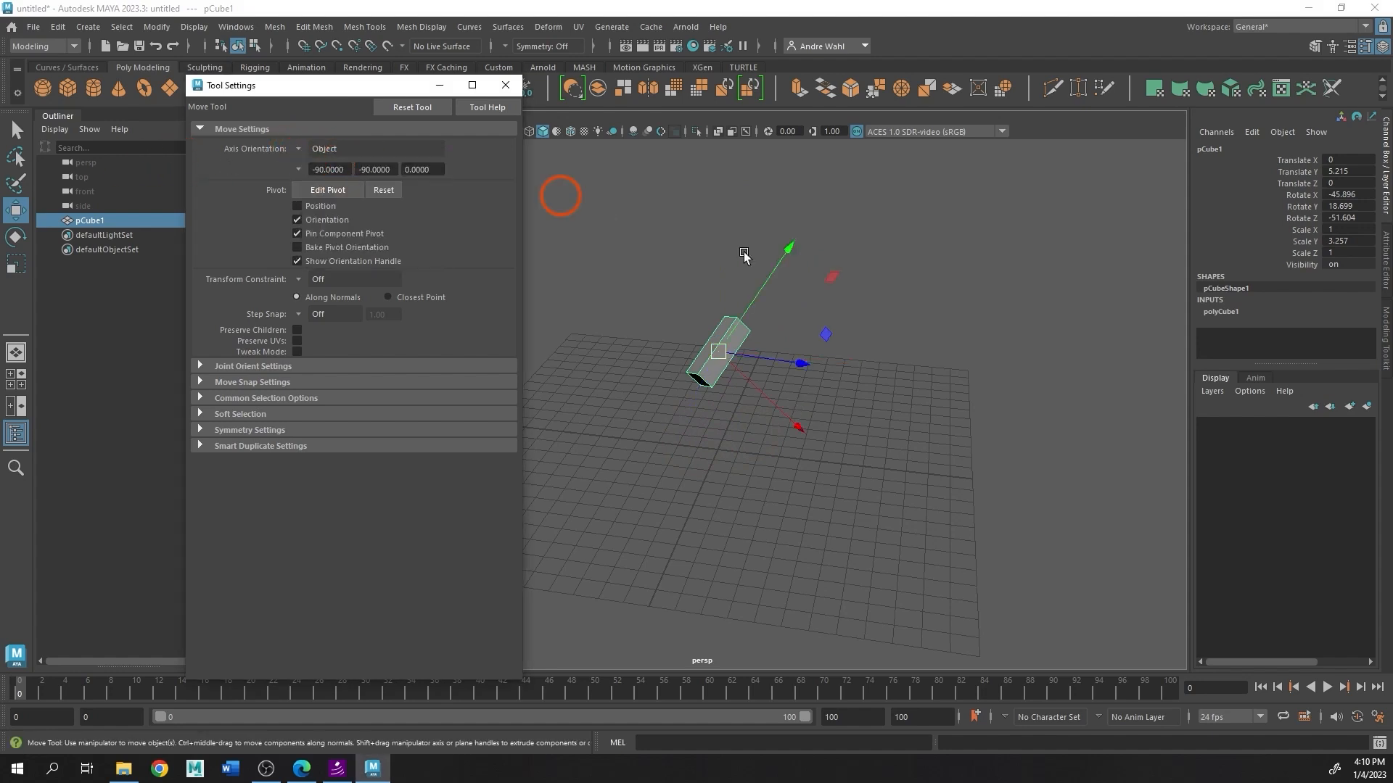
left_click_drag(747, 332, 931, 480)
Step: Set the Move tool's axis orientation to World and move the box along the world axes to about 0.9, 4.96, -2.1
left_click(298, 149)
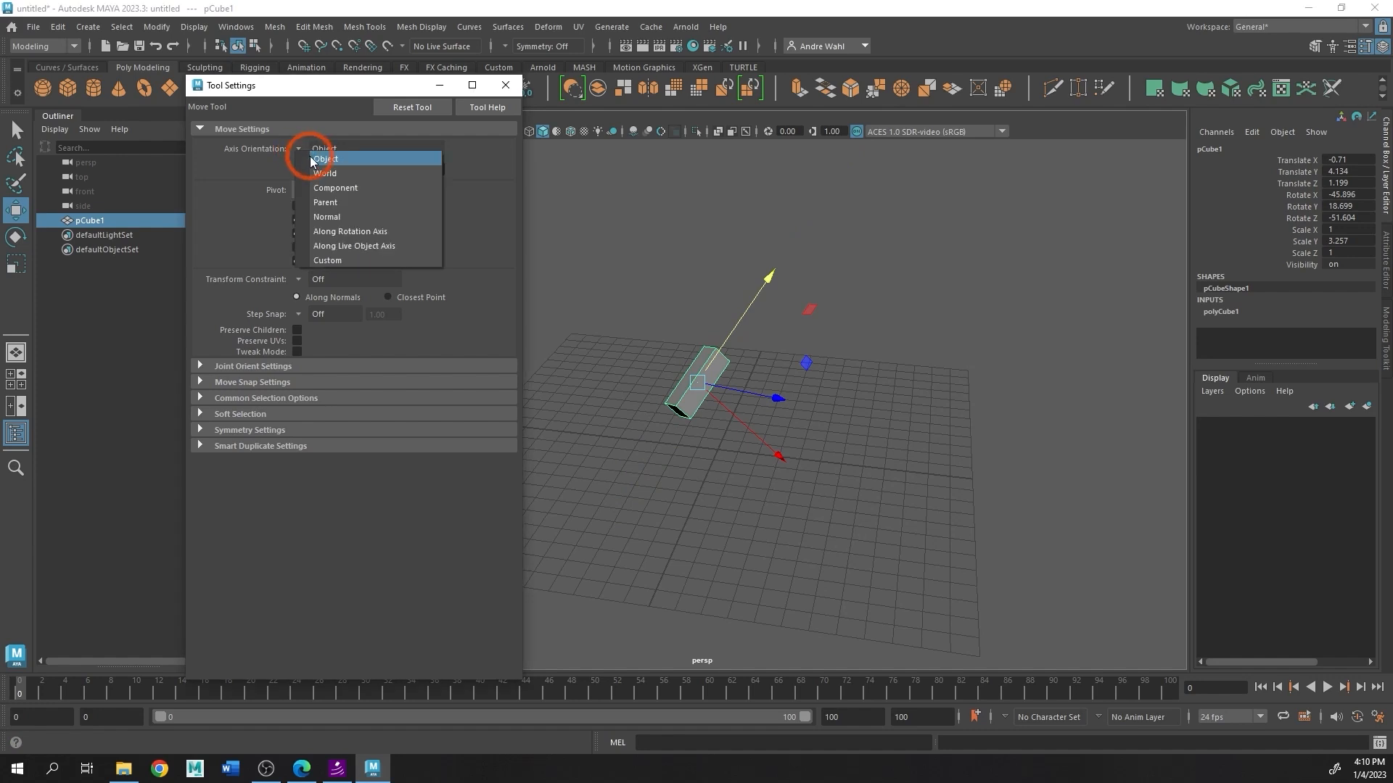
left_click(322, 159)
left_click(298, 151)
left_click(326, 174)
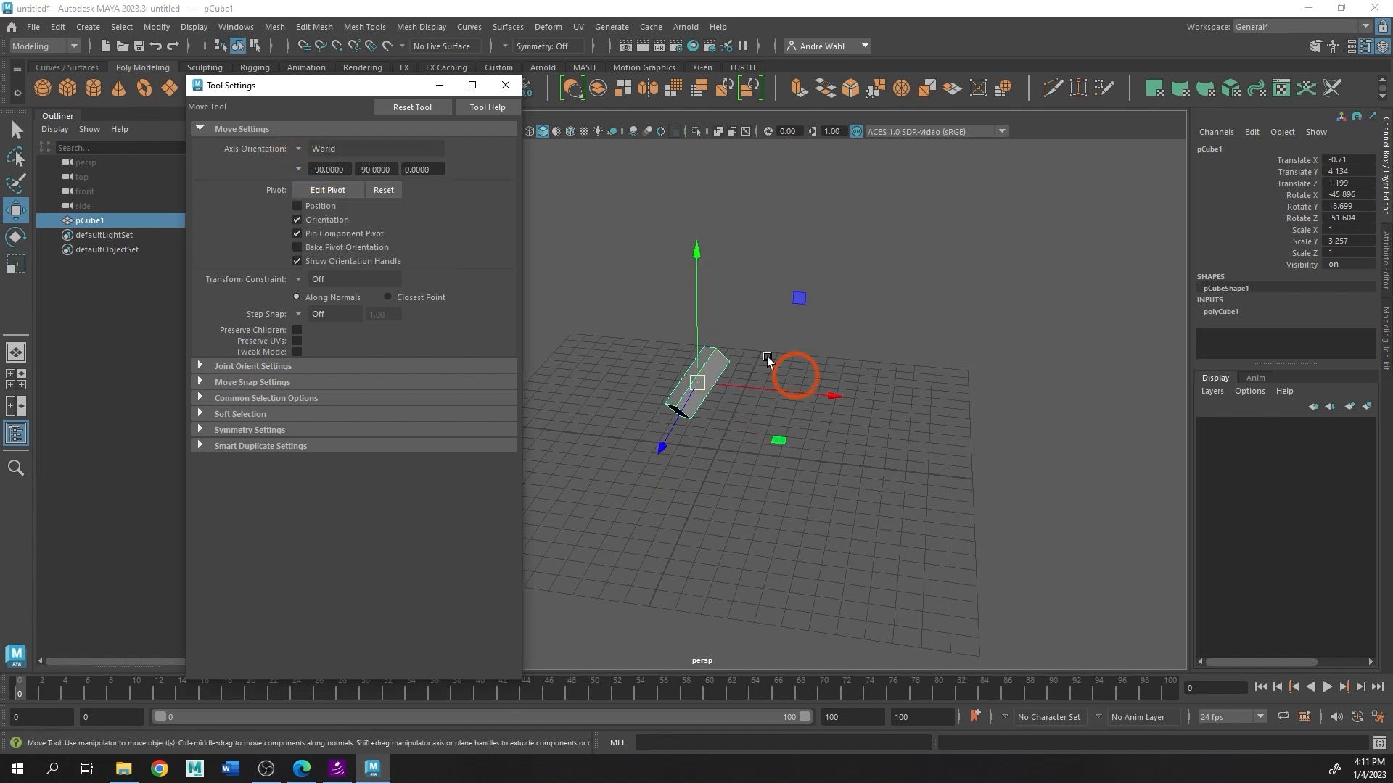
mouse_move(697, 327)
left_mouse_down()
mouse_move(693, 217)
mouse_move(722, 317)
left_mouse_up()
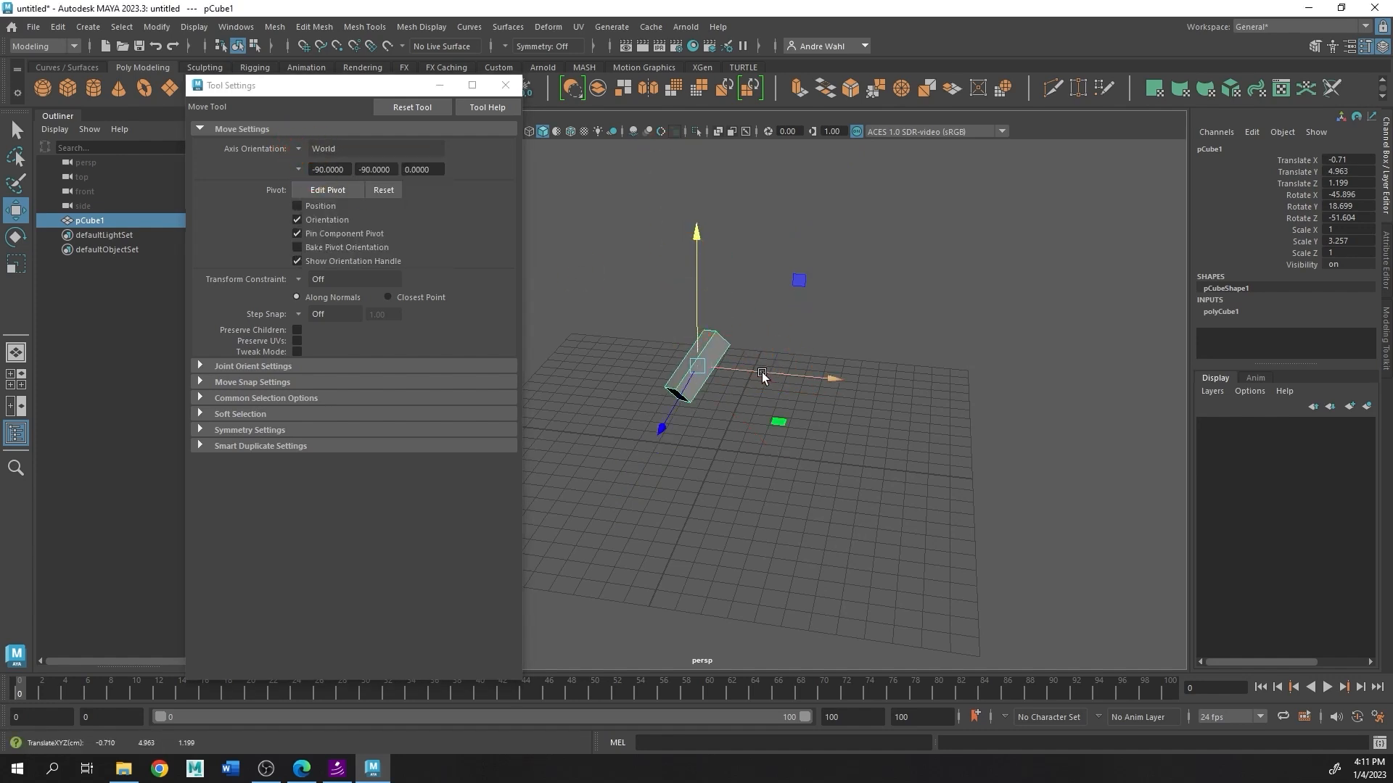
left_click_drag(764, 375, 807, 414)
left_click_drag(707, 426, 712, 361)
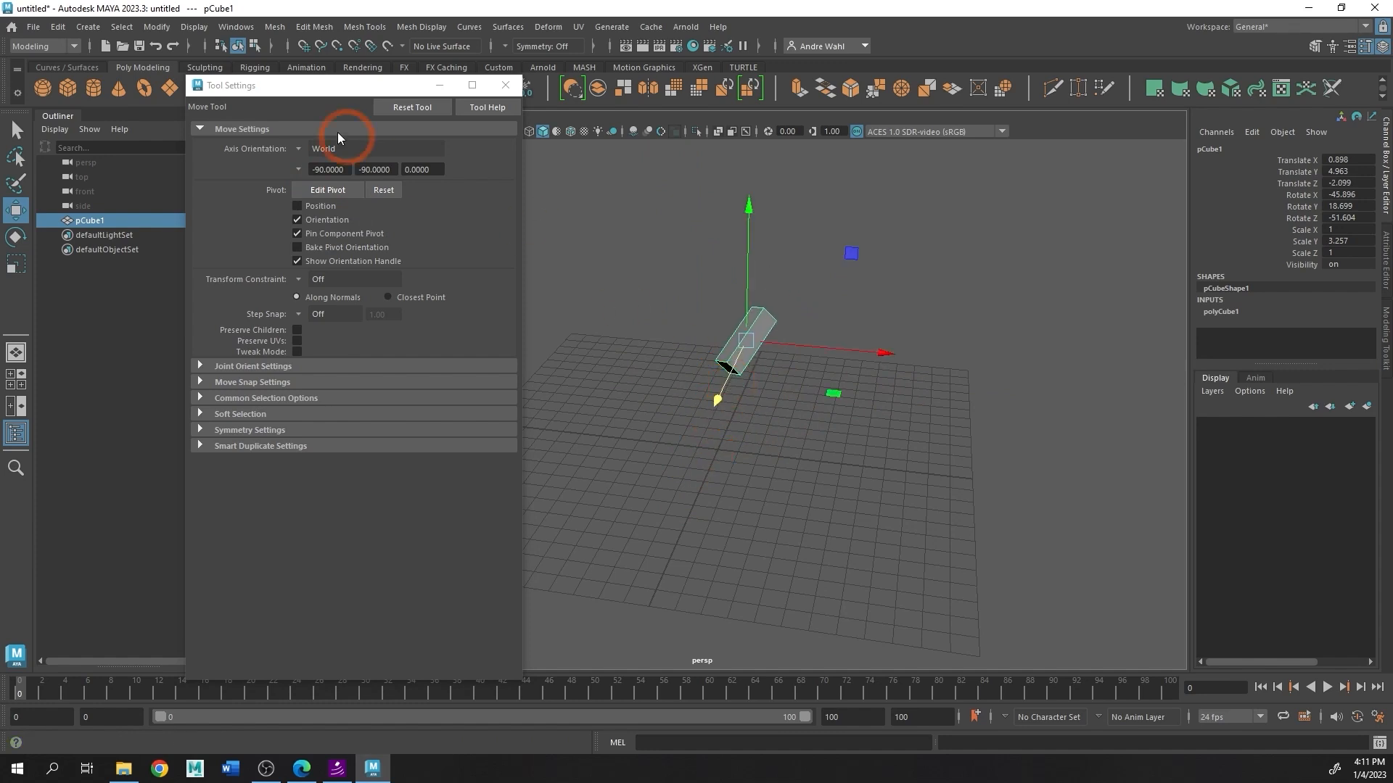
Step: Set the Move tool's orientation back to Object and move the box along its own Y and X axes to about -1.91, 4.77, -1.46
left_click(296, 147)
left_click(345, 167)
mouse_move(782, 293)
left_mouse_down()
mouse_move(803, 181)
mouse_move(761, 312)
left_mouse_up()
left_click_drag(817, 384, 699, 398)
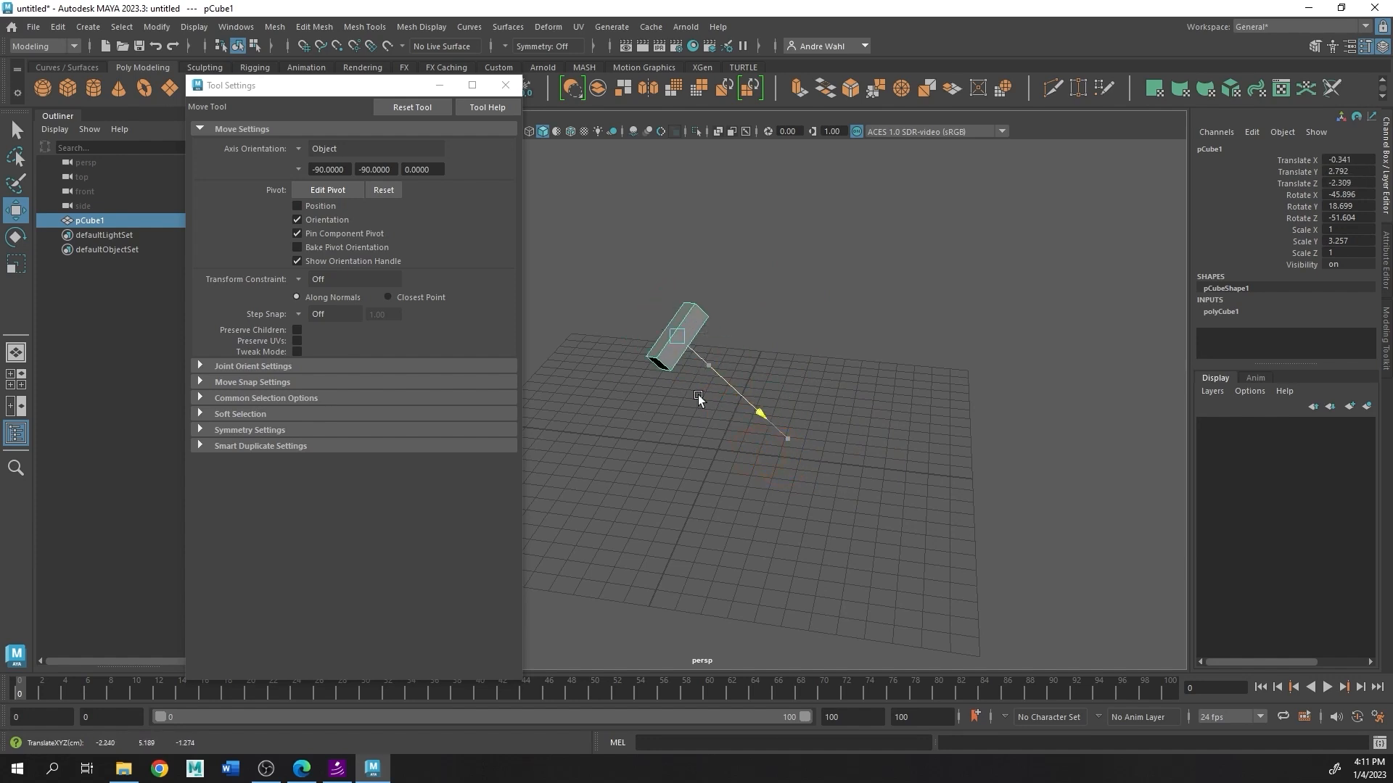
Step: Rotate the box around its own Y axis in Object orientation, and then around the world Y axis with the Rotate tool set to World
key("e")
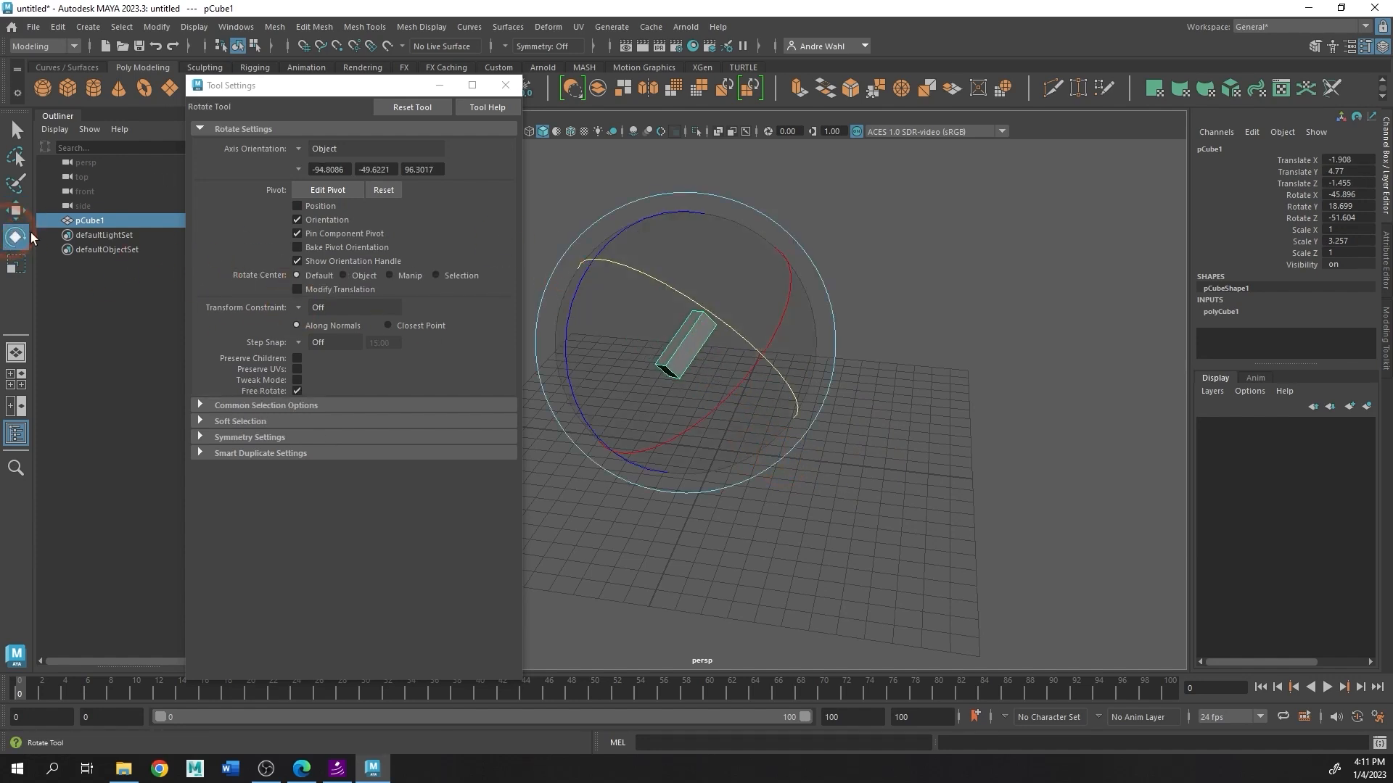
mouse_move(720, 321)
left_mouse_down()
mouse_move(746, 373)
mouse_move(612, 261)
mouse_move(715, 357)
mouse_move(622, 248)
mouse_move(713, 313)
left_mouse_up()
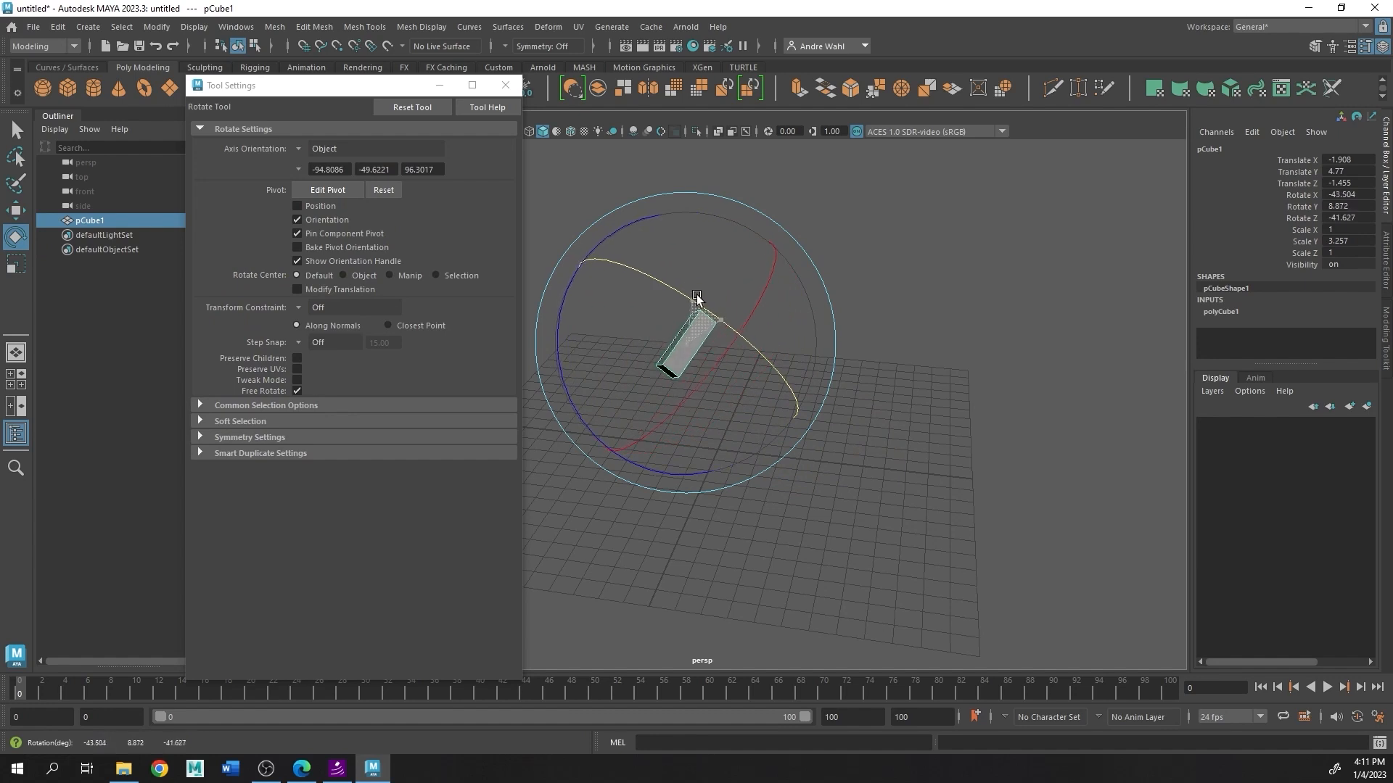
left_click(312, 147)
left_click(325, 163)
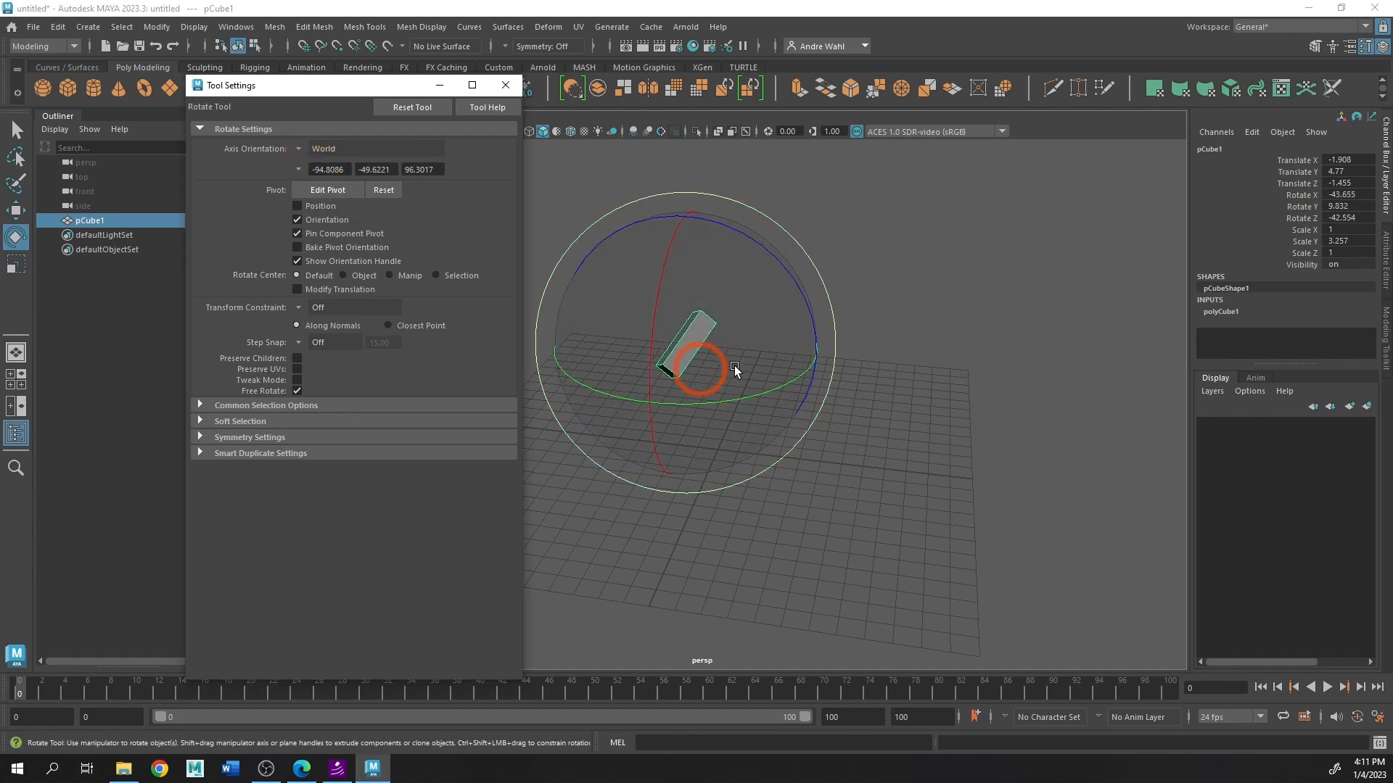
mouse_move(697, 404)
left_mouse_down()
mouse_move(865, 374)
mouse_move(538, 390)
mouse_move(947, 355)
mouse_move(652, 397)
mouse_move(696, 384)
left_mouse_up()
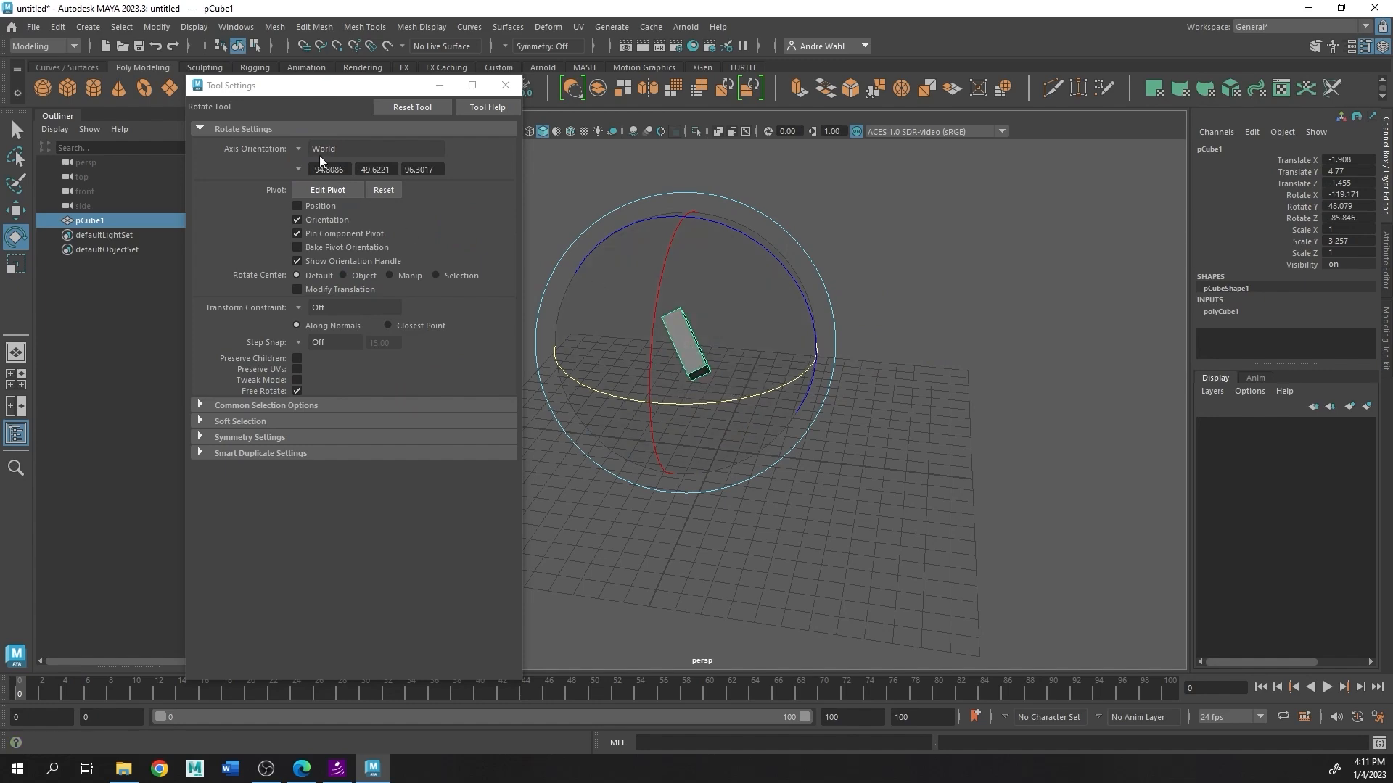
left_click(313, 148)
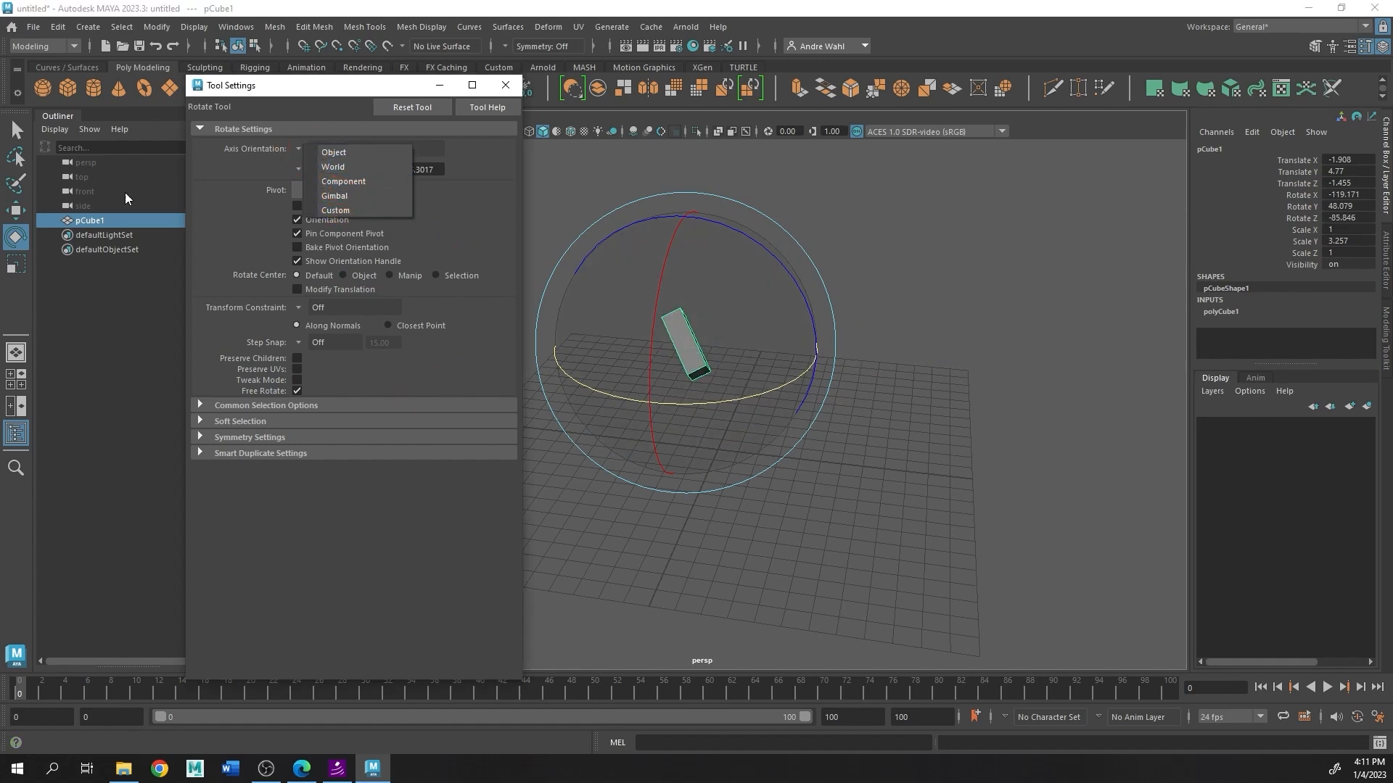
Step: Stretch the box along its own Y axis with the Scale tool in Object orientation, to a Scale Y of about 4.86
left_click(16, 264)
left_click_drag(725, 298, 874, 323, "alt")
middle_click_drag(737, 317, 620, 338)
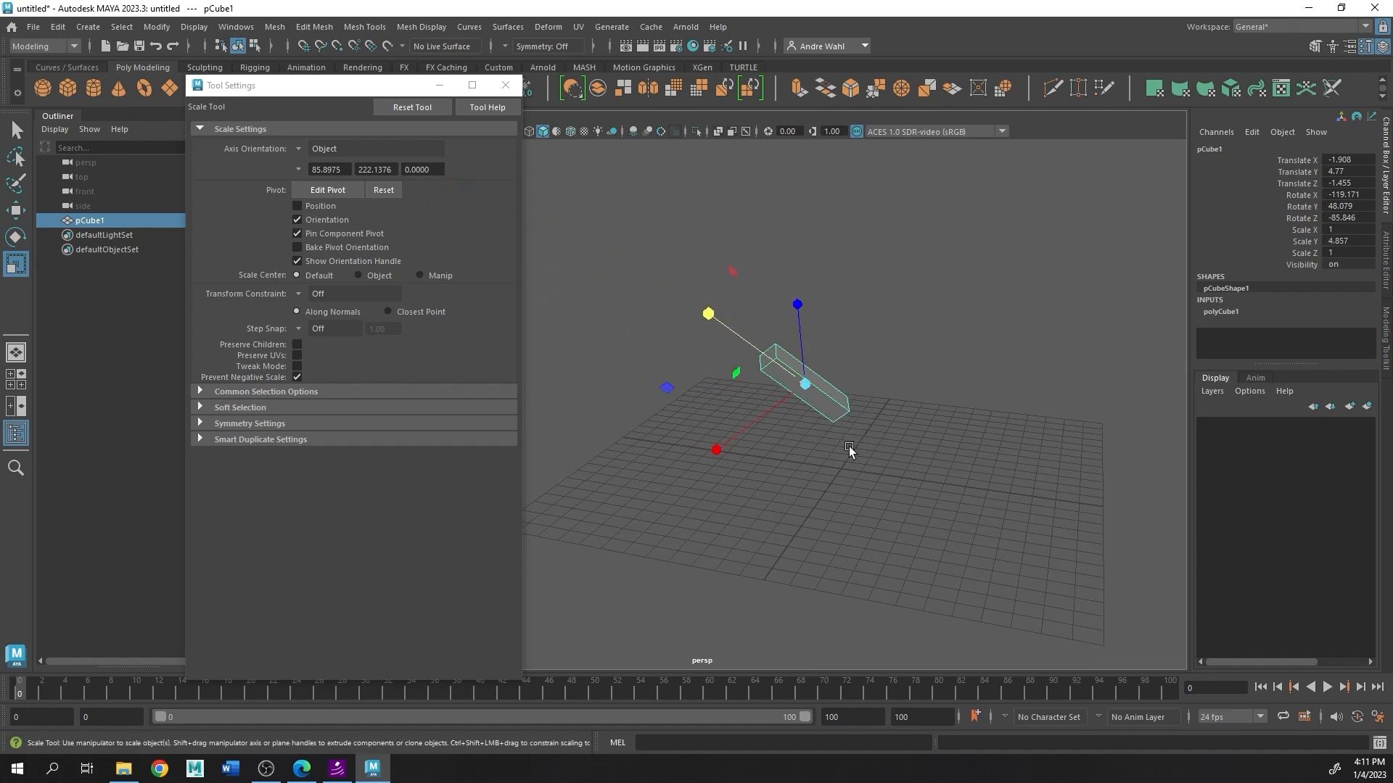
Step: Set the Scale tool's axis orientation to World, stretch the tilted box along the world Y axis, and examine its skewed shape
left_click(317, 149)
left_click(325, 167)
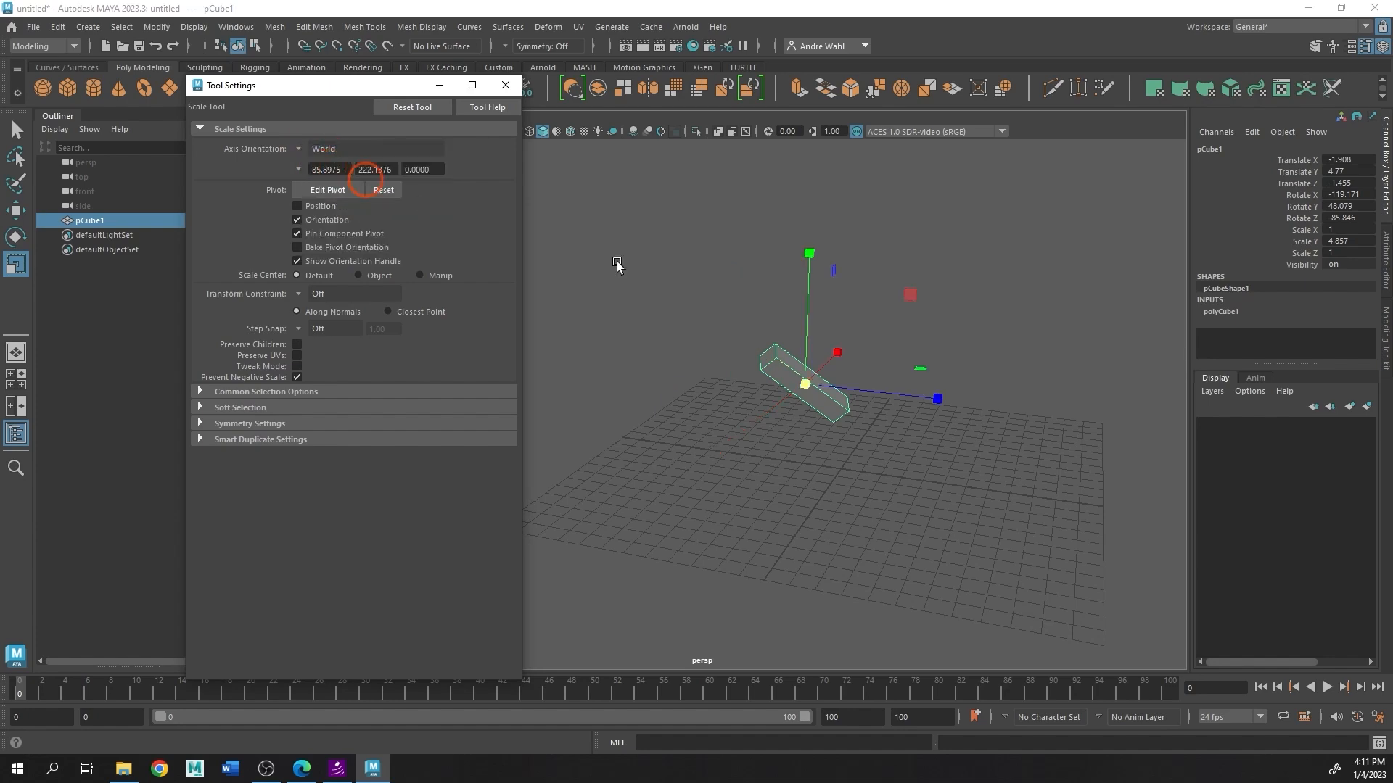
middle_click_drag(834, 273, 804, 4)
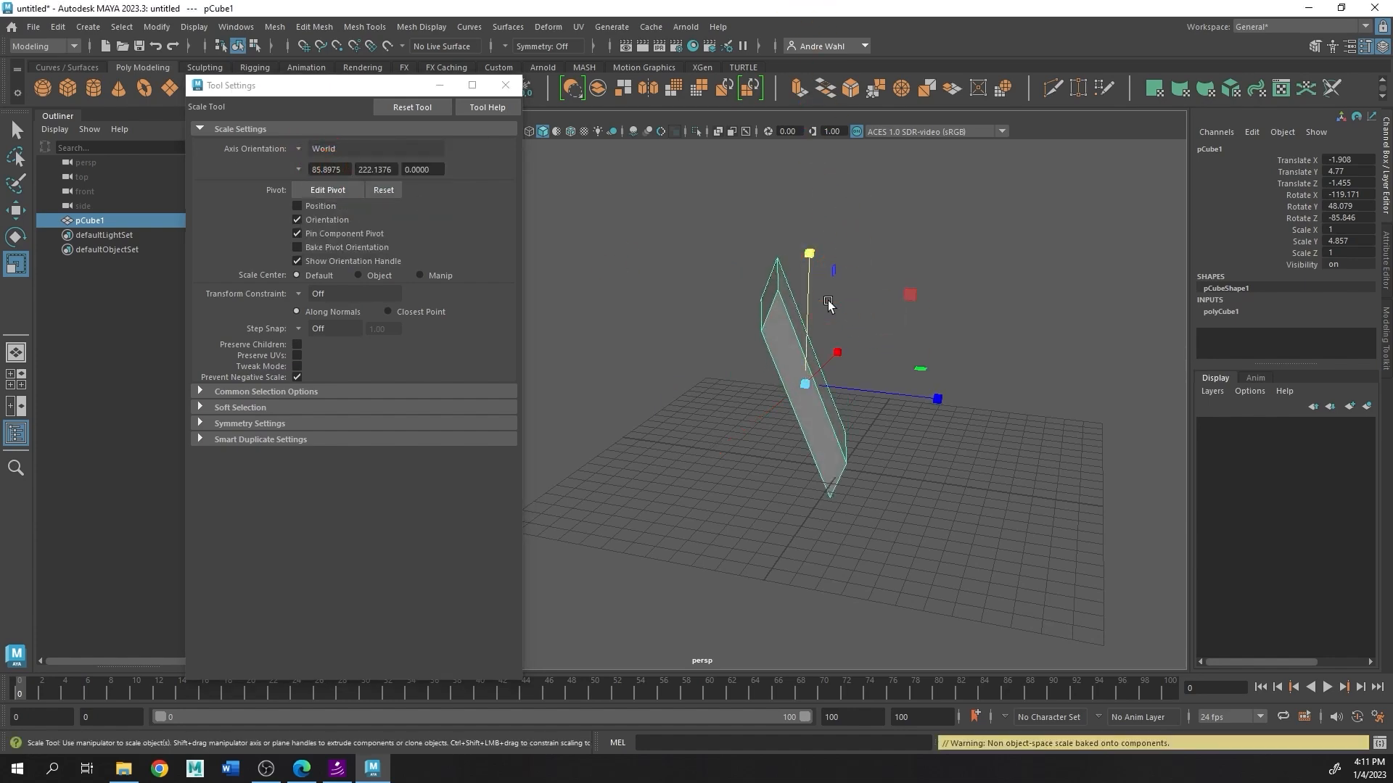
left_click_drag(813, 293, 803, 341, "alt")
middle_click_drag(804, 341, 782, 327, "alt")
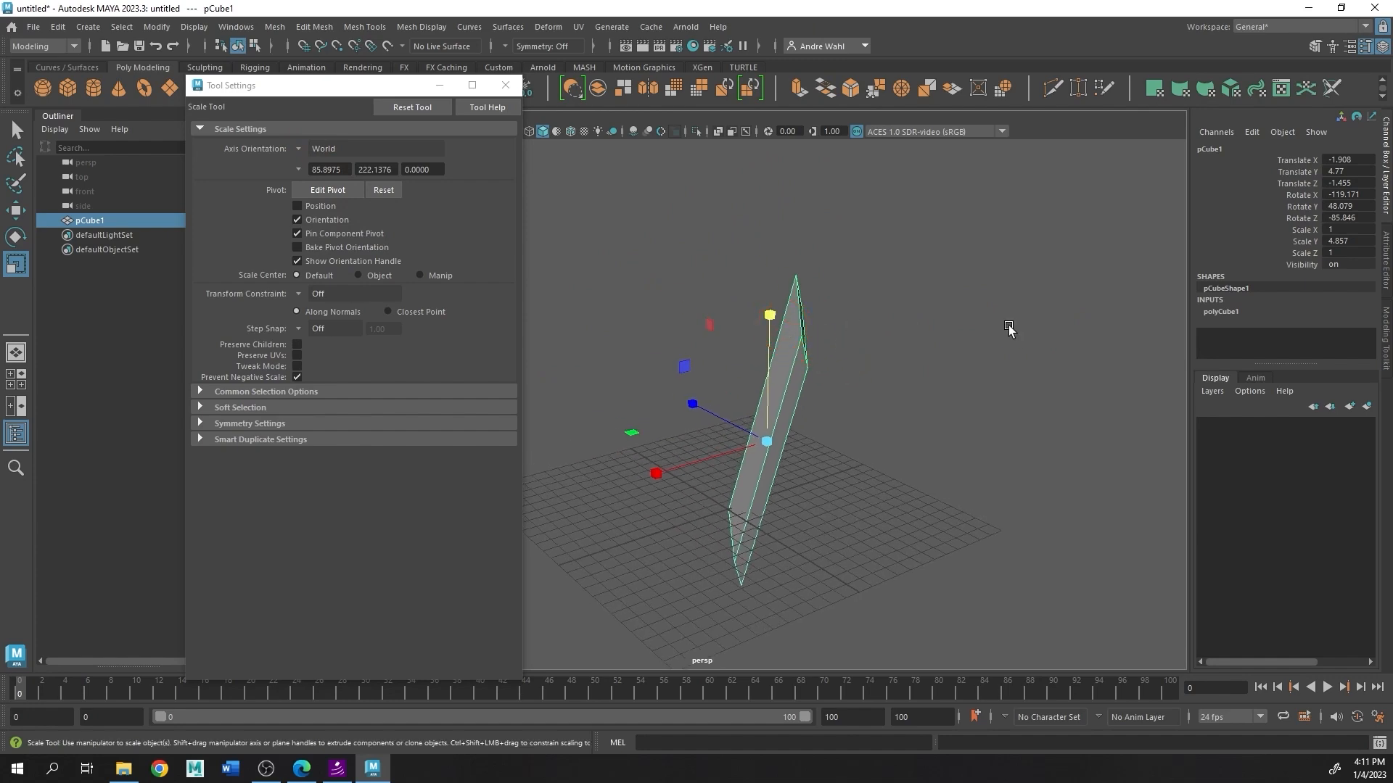
left_click_drag(964, 349, 744, 388, "alt")
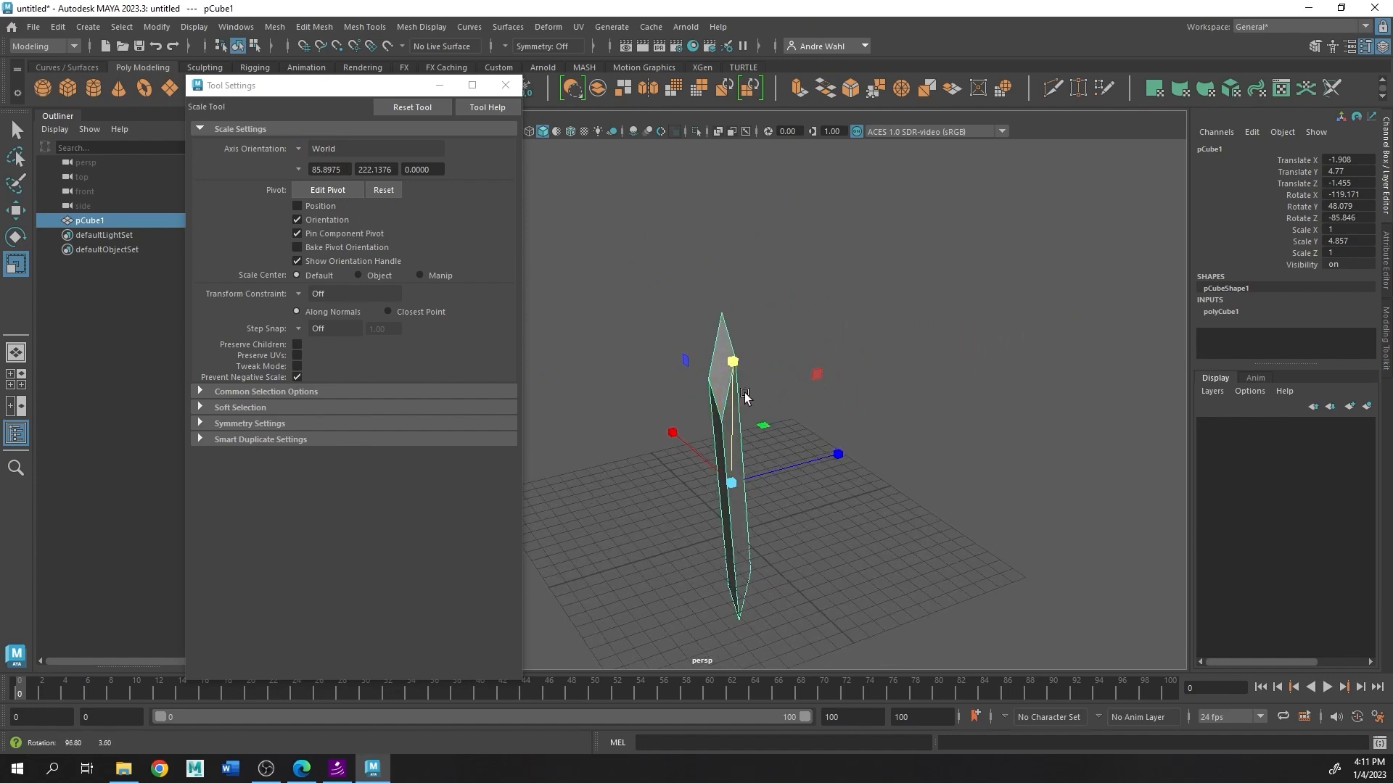
left_click_drag(928, 316, 1021, 216, "alt")
left_click_drag(845, 339, 1008, 308, "alt")
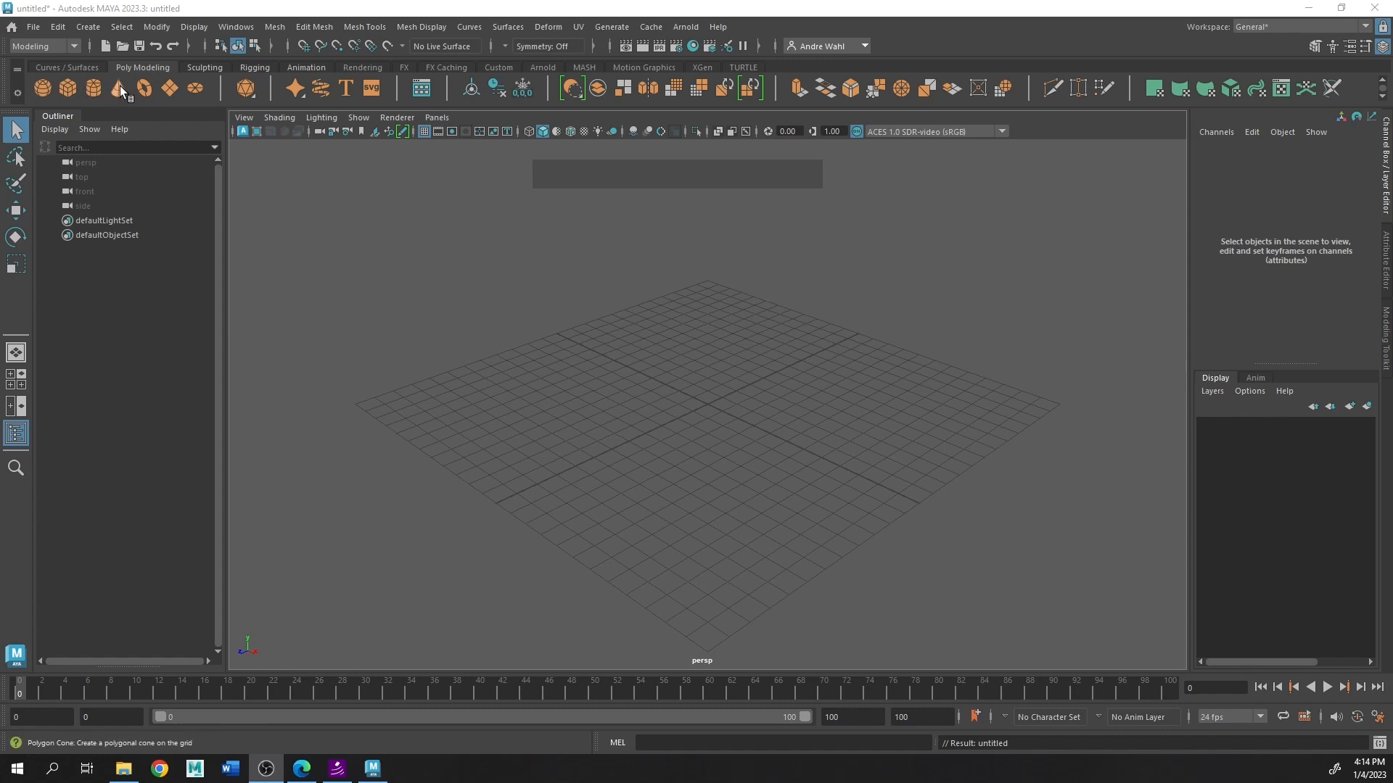
Step: Create a polygon cone and raise it above the grid to a Translate Y of about 4.34
left_click(88, 27)
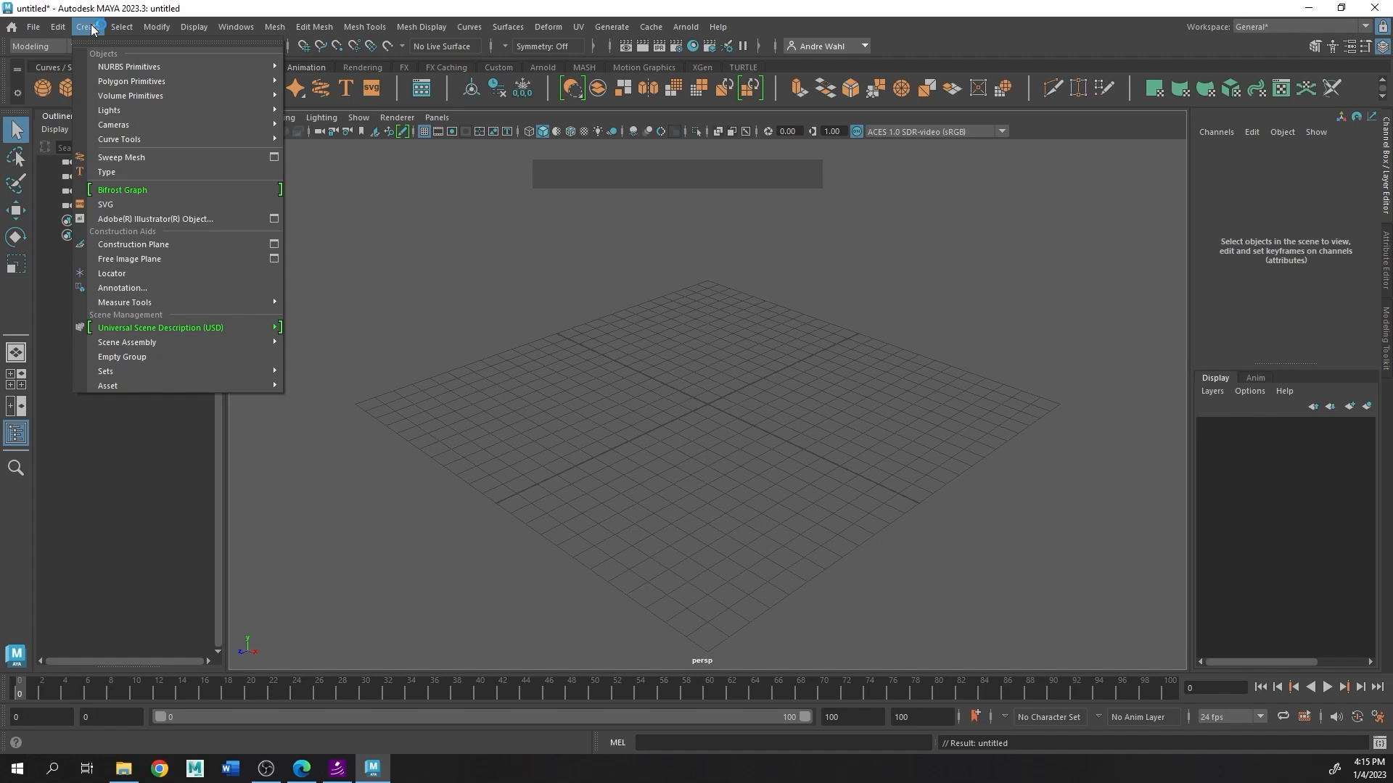
mouse_move(107, 83)
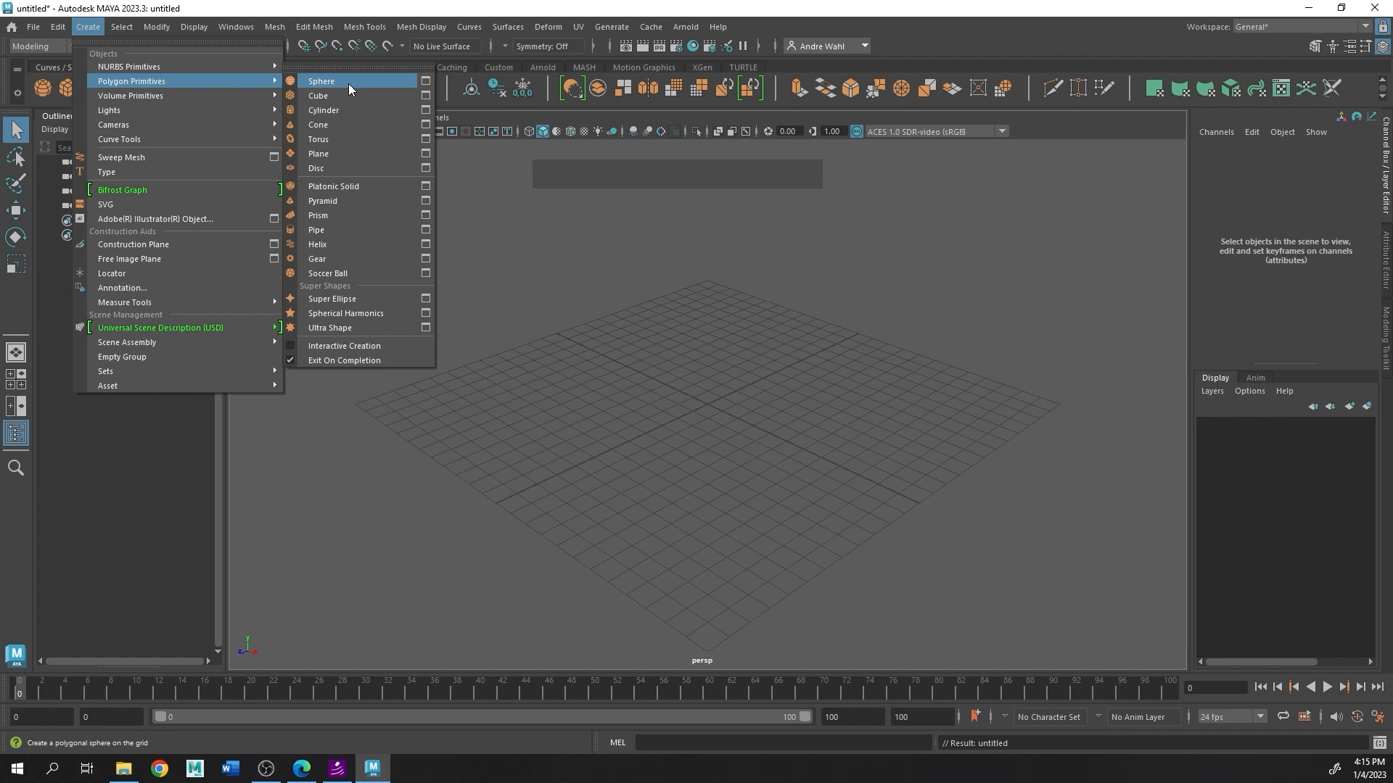
left_click(351, 122)
left_click_drag(755, 375, 798, 361, "alt")
right_click_drag(798, 361, 950, 382, "alt")
key("w")
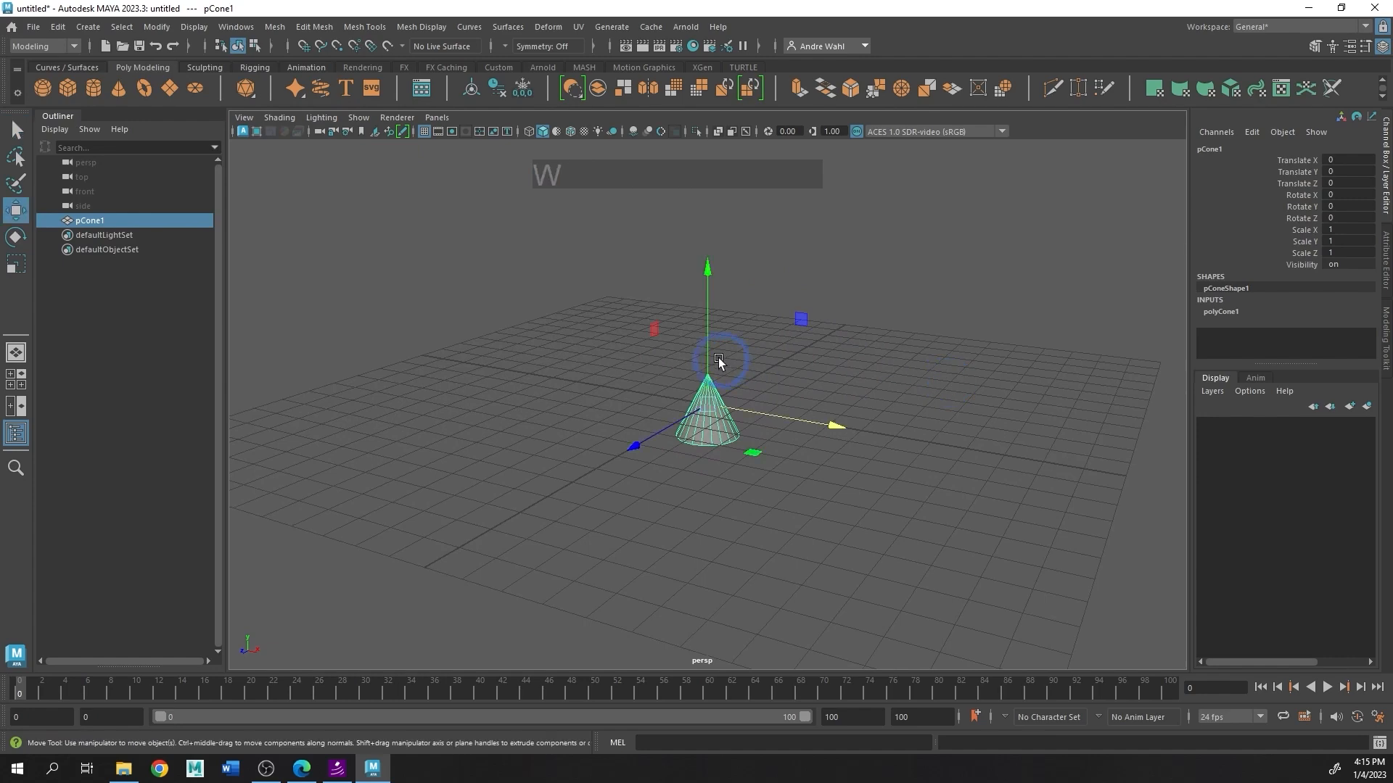
left_click_drag(703, 350, 724, 261)
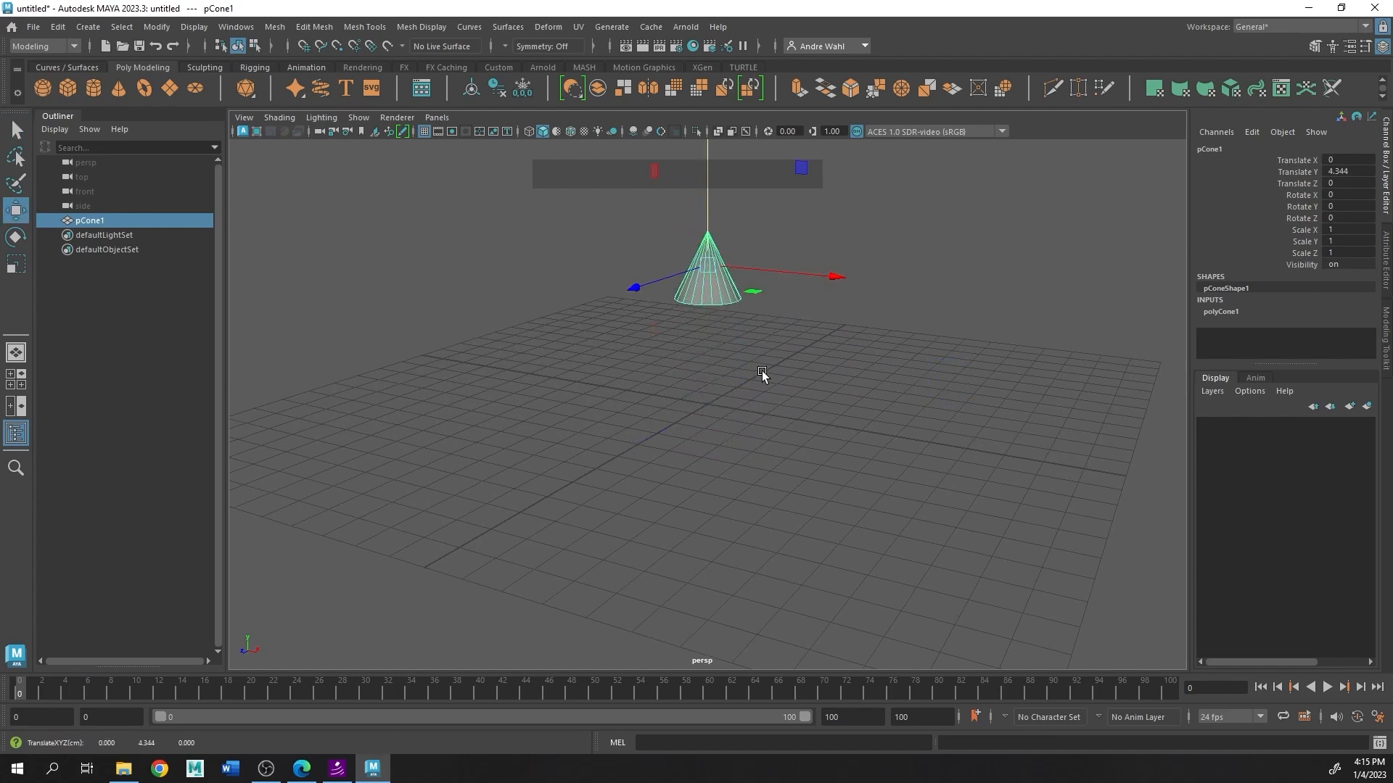
Step: Scale the cone up uniformly to about 1.9 and adjust its height along the vertical axis
left_click_drag(761, 376, 721, 295, "alt")
middle_click_drag(721, 295, 685, 435, "alt")
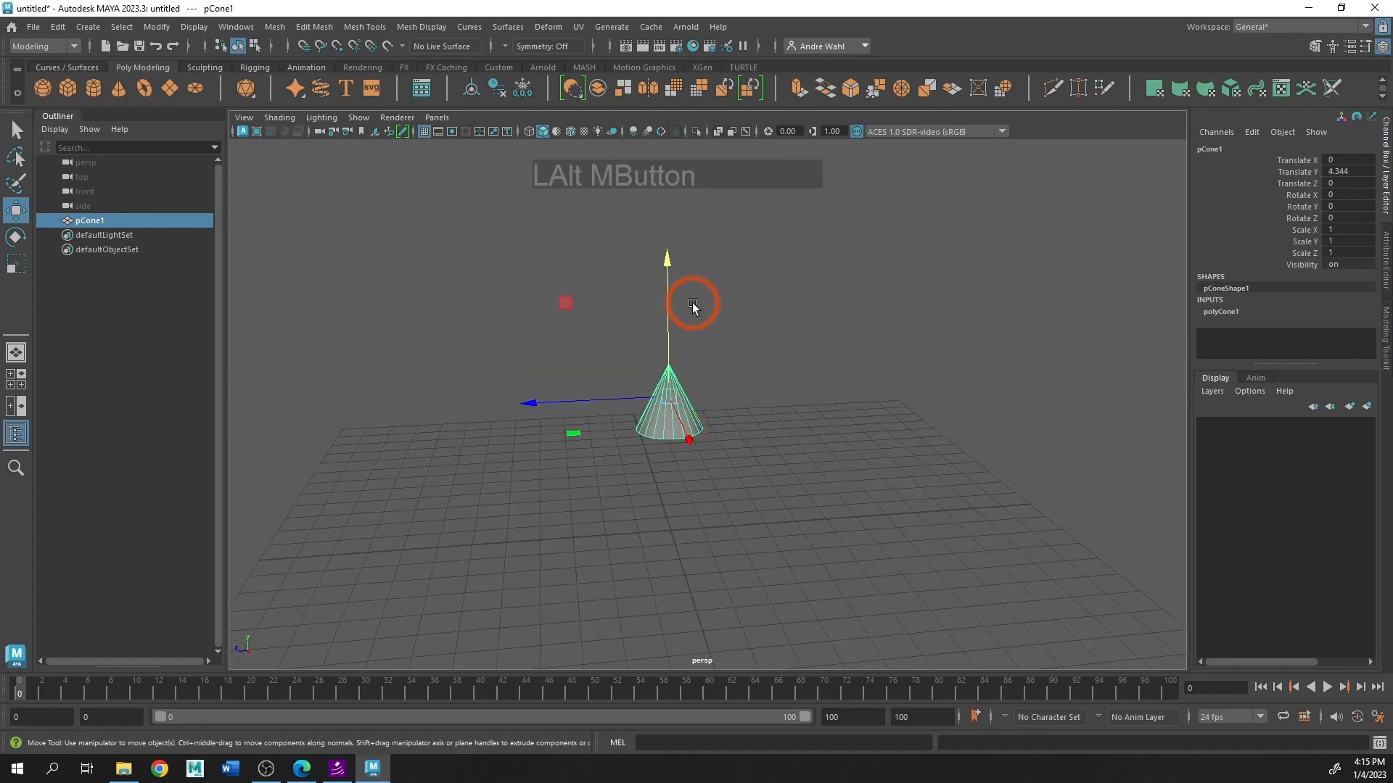
key("r")
left_click_drag(668, 302, 677, 227)
left_click_drag(669, 397, 740, 404)
left_click_drag(668, 267, 689, 345)
left_click_drag(666, 267, 697, 198)
Step: Check the cone from the side and from below, and stretch it slightly along its vertical axis
left_click_drag(703, 349, 777, 336, "alt")
middle_click_drag(758, 365, 751, 321, "alt")
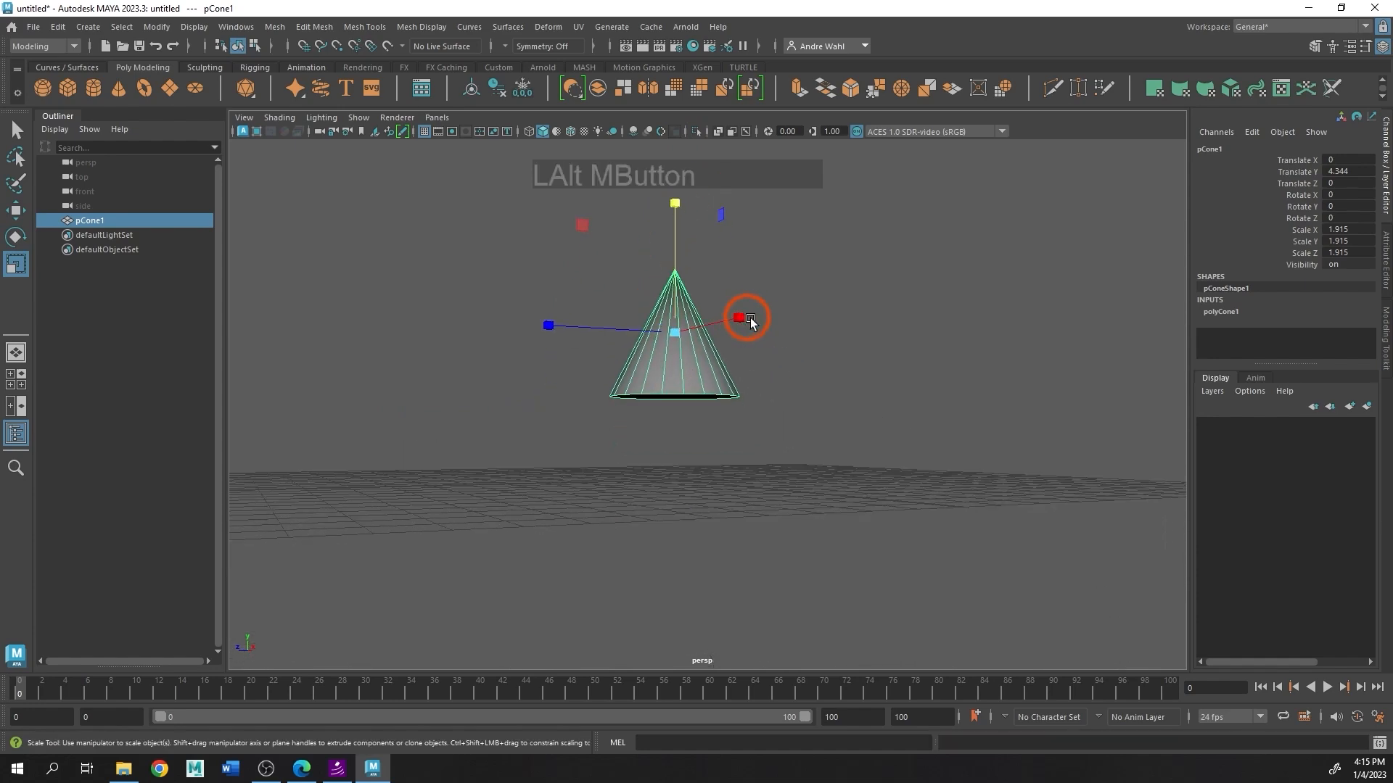
left_click_drag(752, 321, 788, 352, "alt")
middle_click_drag(660, 405, 668, 337, "alt")
left_click_drag(668, 338, 702, 358, "alt")
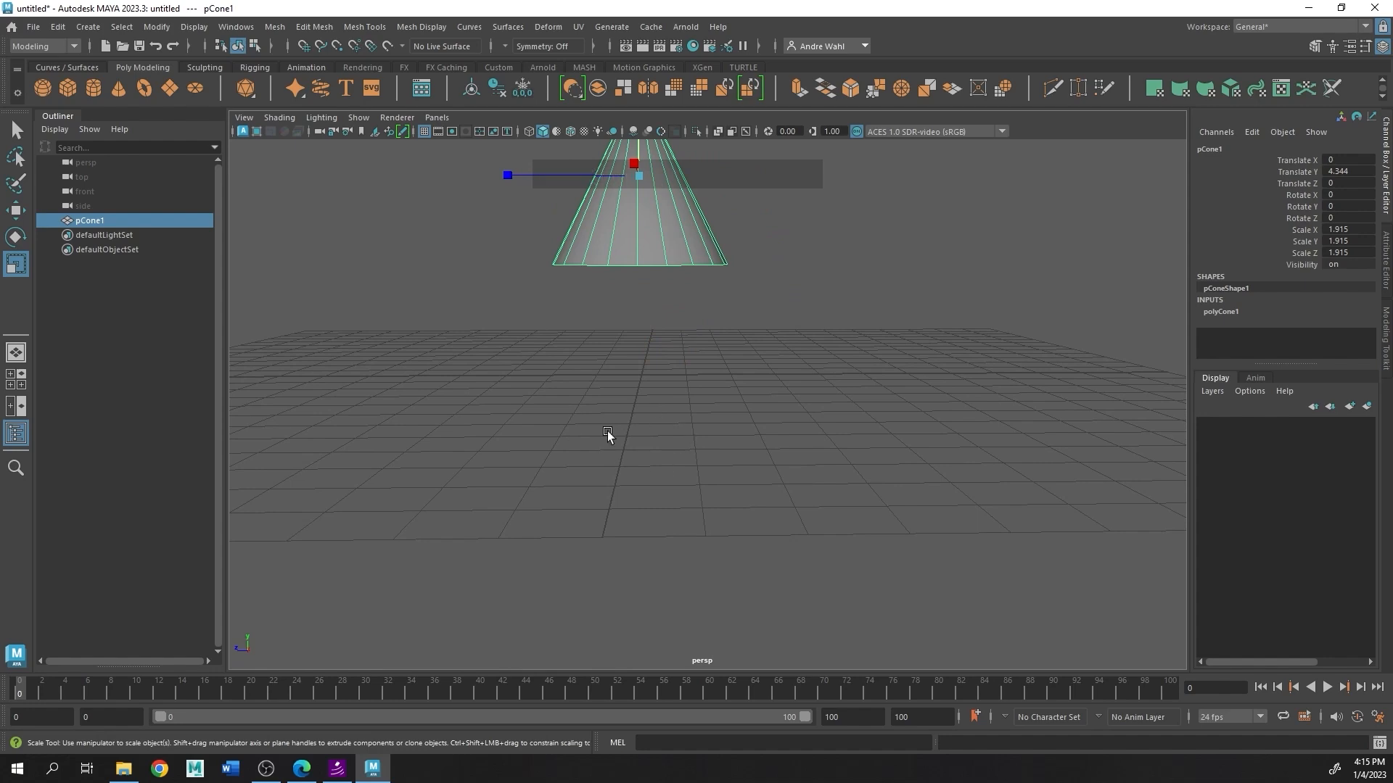
left_click_drag(606, 435, 739, 478, "alt")
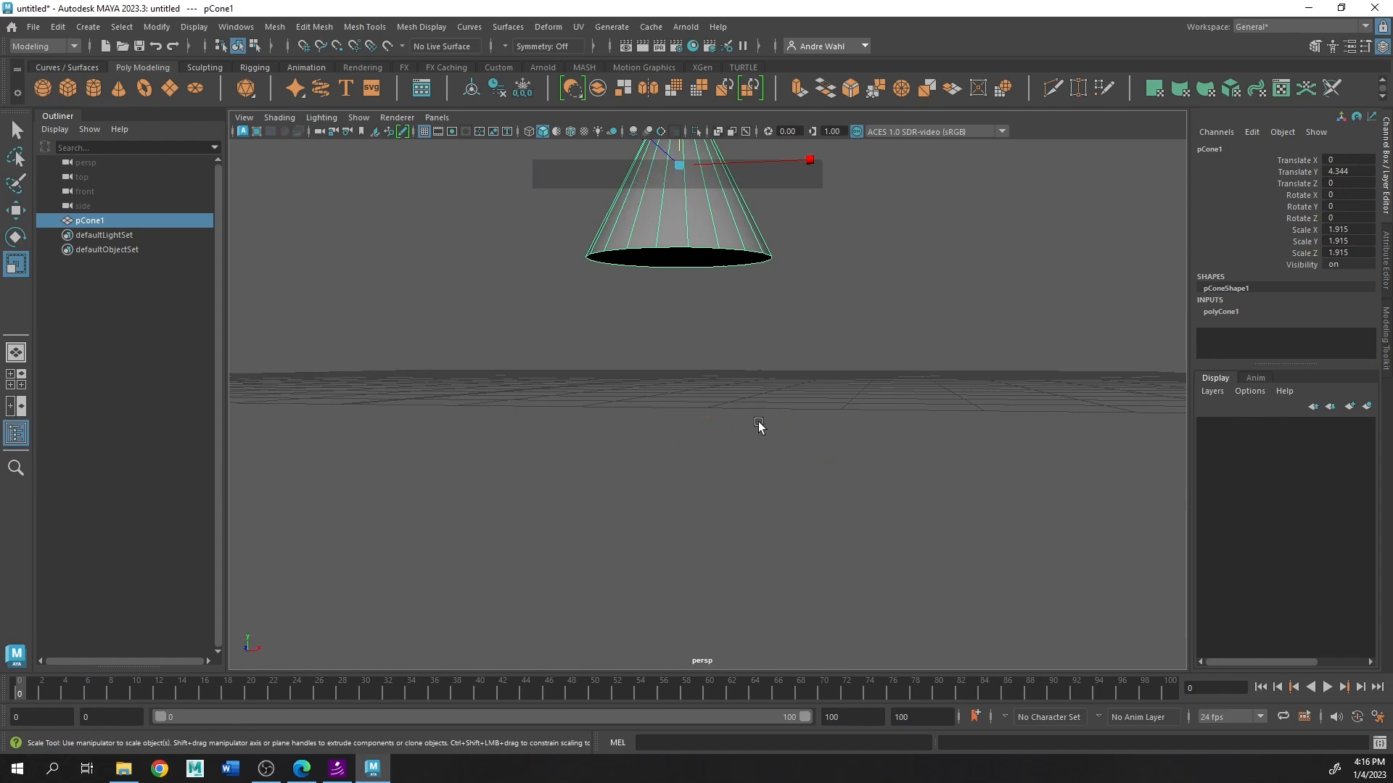
left_click_drag(755, 426, 812, 442, "alt")
right_click_drag(812, 442, 661, 403, "alt")
middle_click_drag(591, 276, 560, 303, "alt")
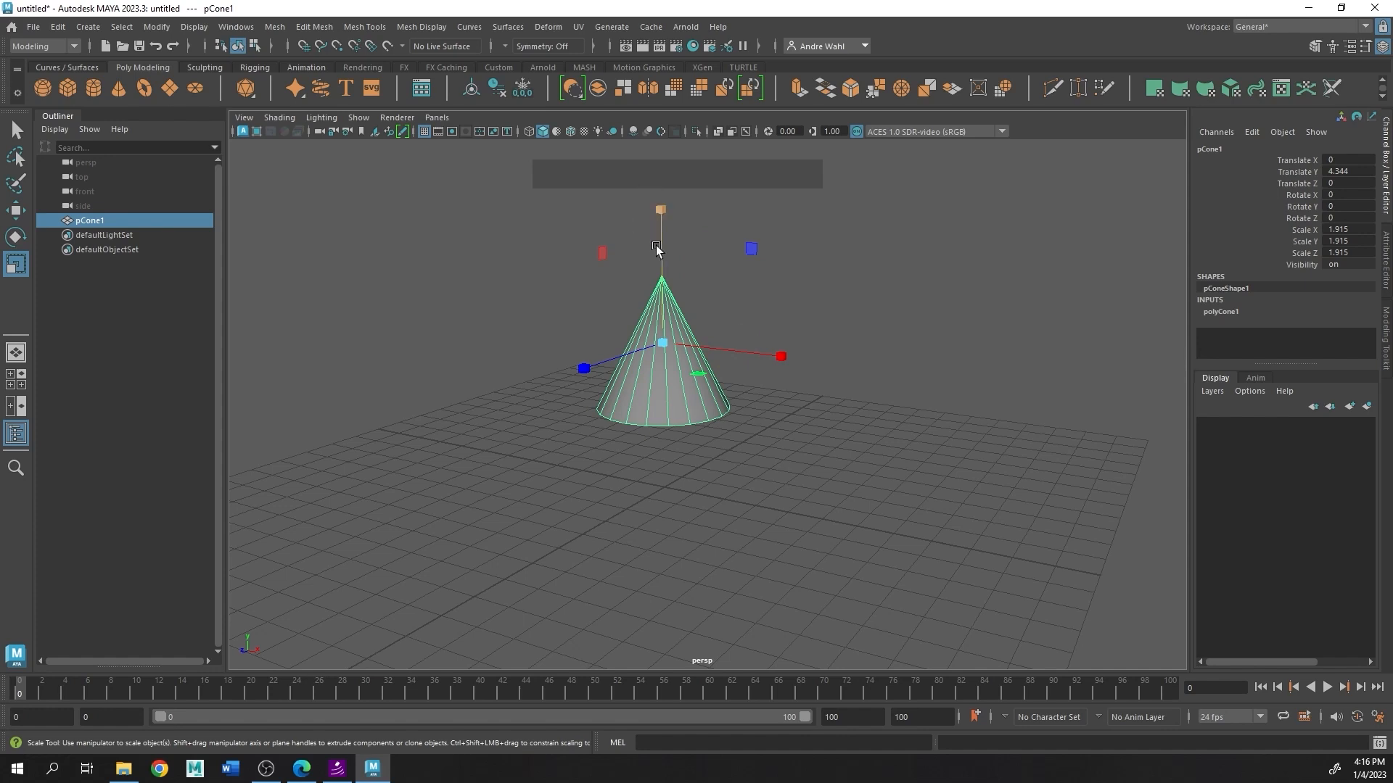
mouse_move(656, 200)
left_mouse_down()
mouse_move(637, 138)
mouse_move(662, 225)
mouse_move(648, 203)
left_mouse_up()
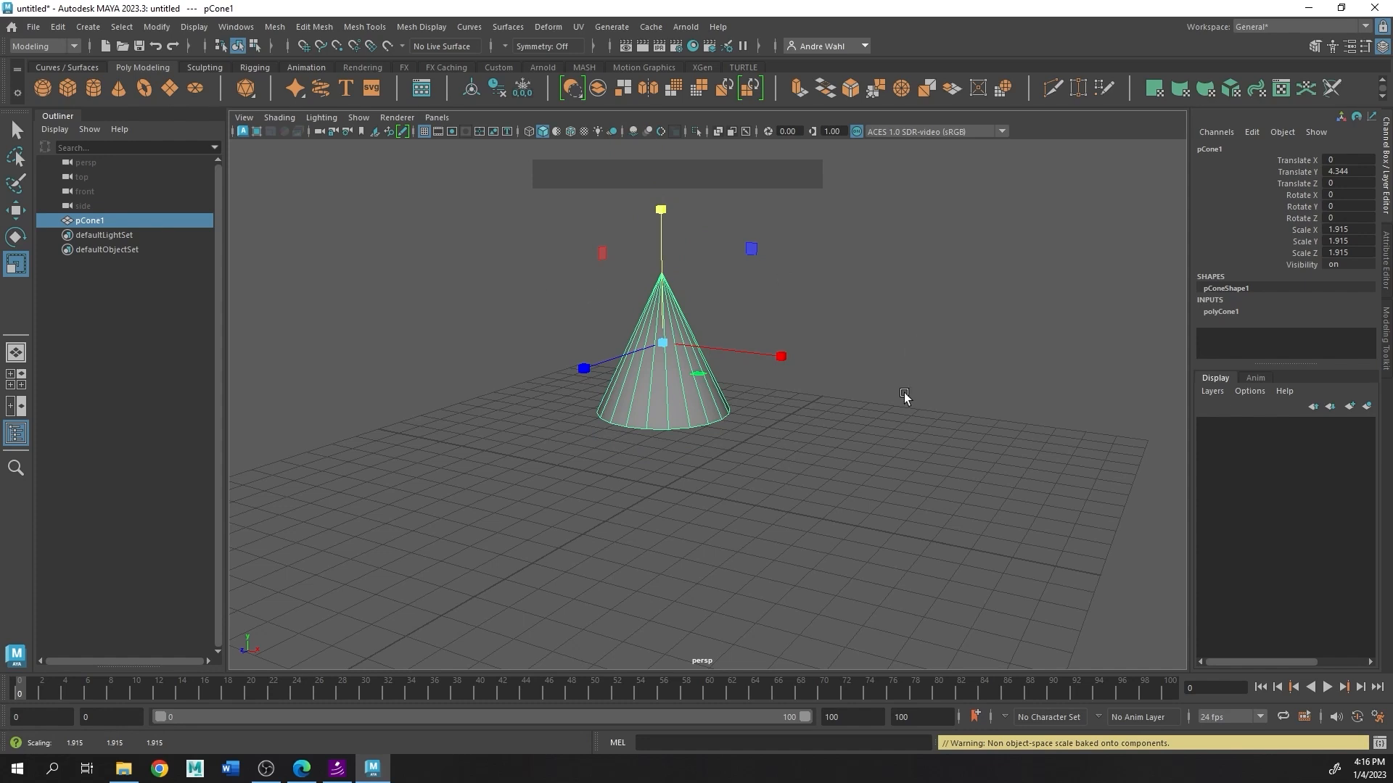
Step: Create a polygon cylinder as the trunk and raise it to a Translate Y of about 1.01 so it stands on the grid
left_click(87, 30)
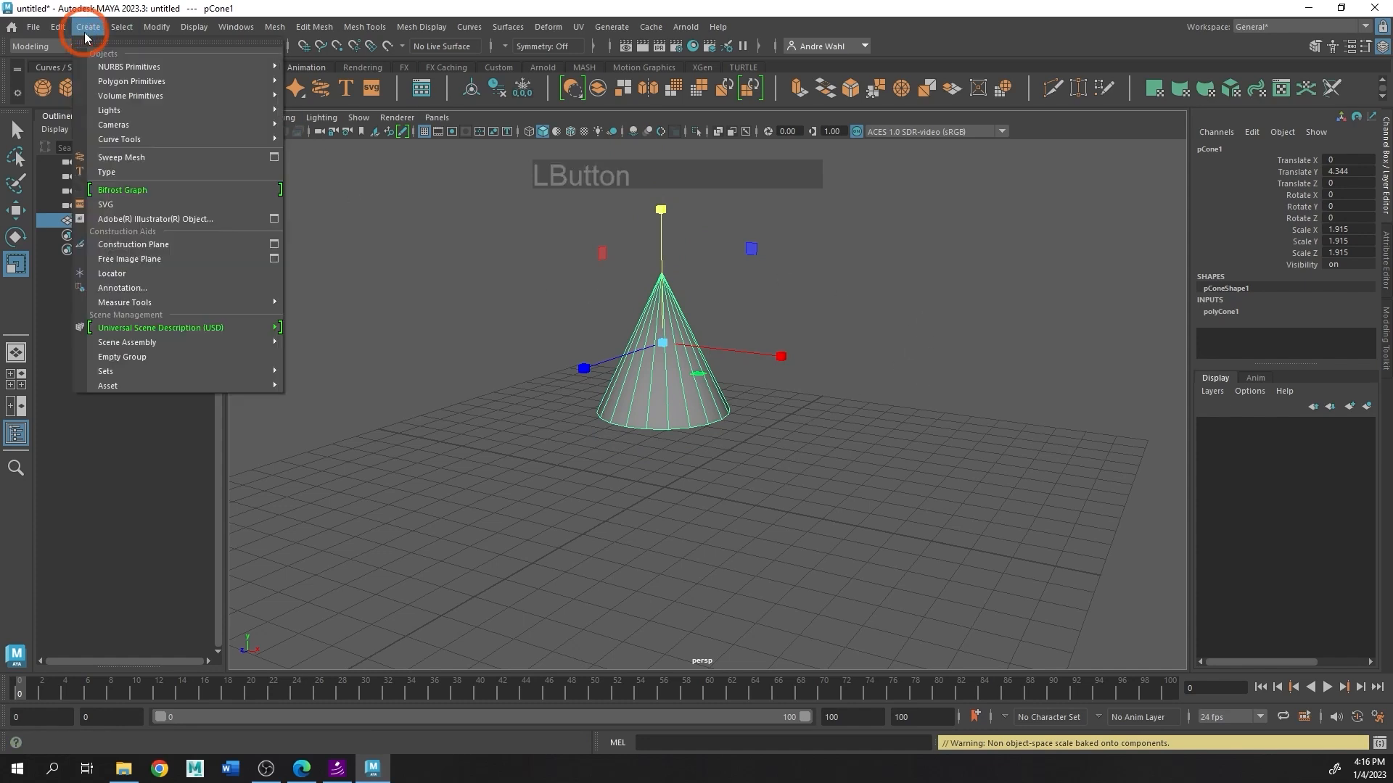
mouse_move(114, 83)
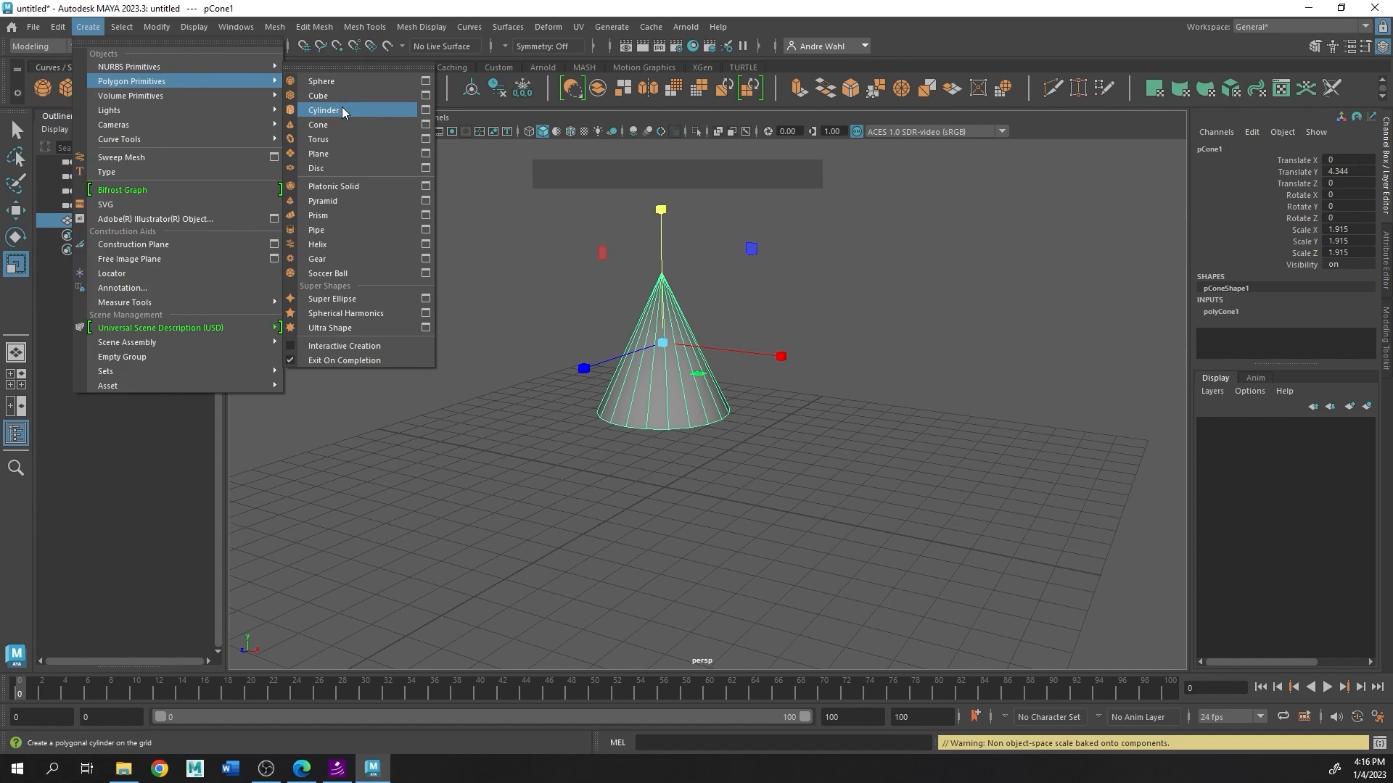
left_click(342, 110)
left_click_drag(786, 240, 768, 507, "alt")
right_click_drag(768, 507, 947, 414, "alt")
key("w")
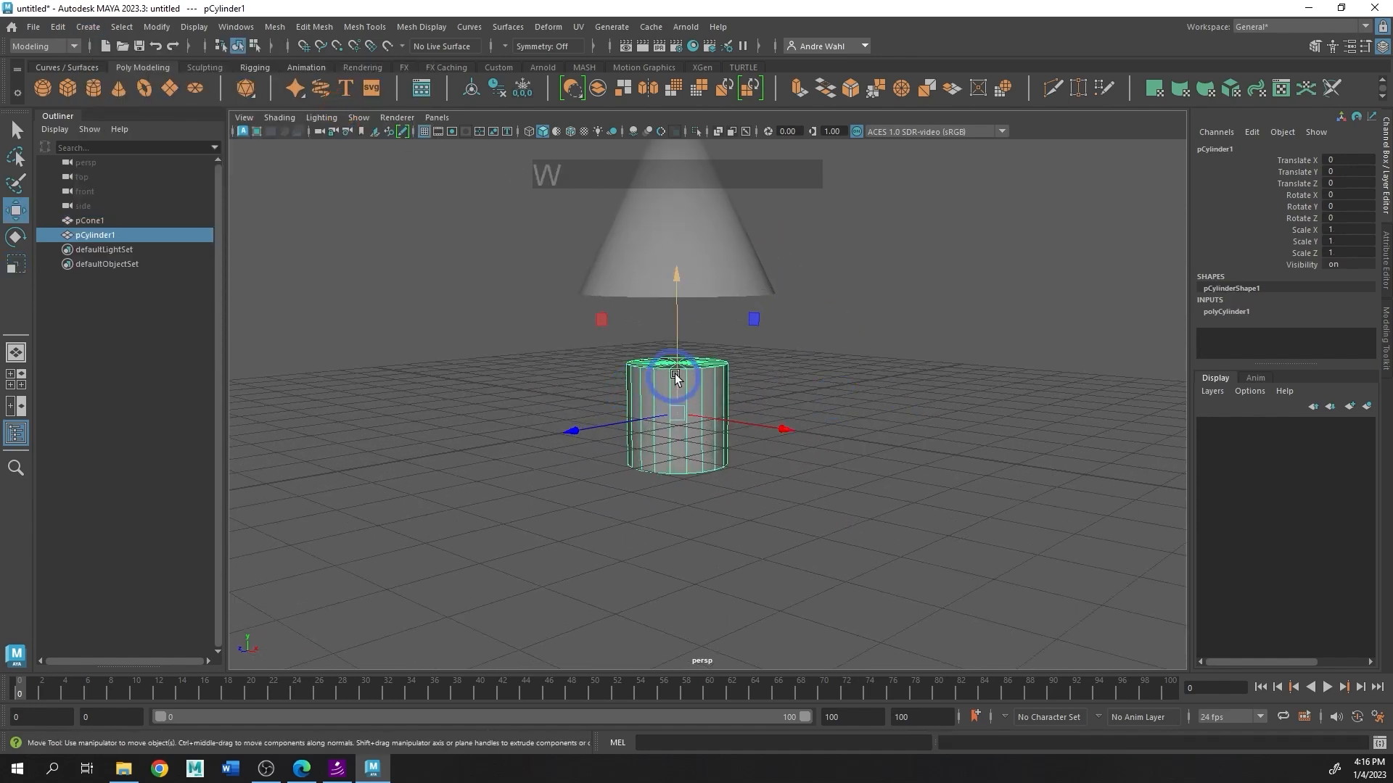
left_click_drag(674, 370, 673, 319)
Step: Scale the cone up uniformly to about 2.6 so it meets the cylinder's top, and clear the selection
left_click(646, 249)
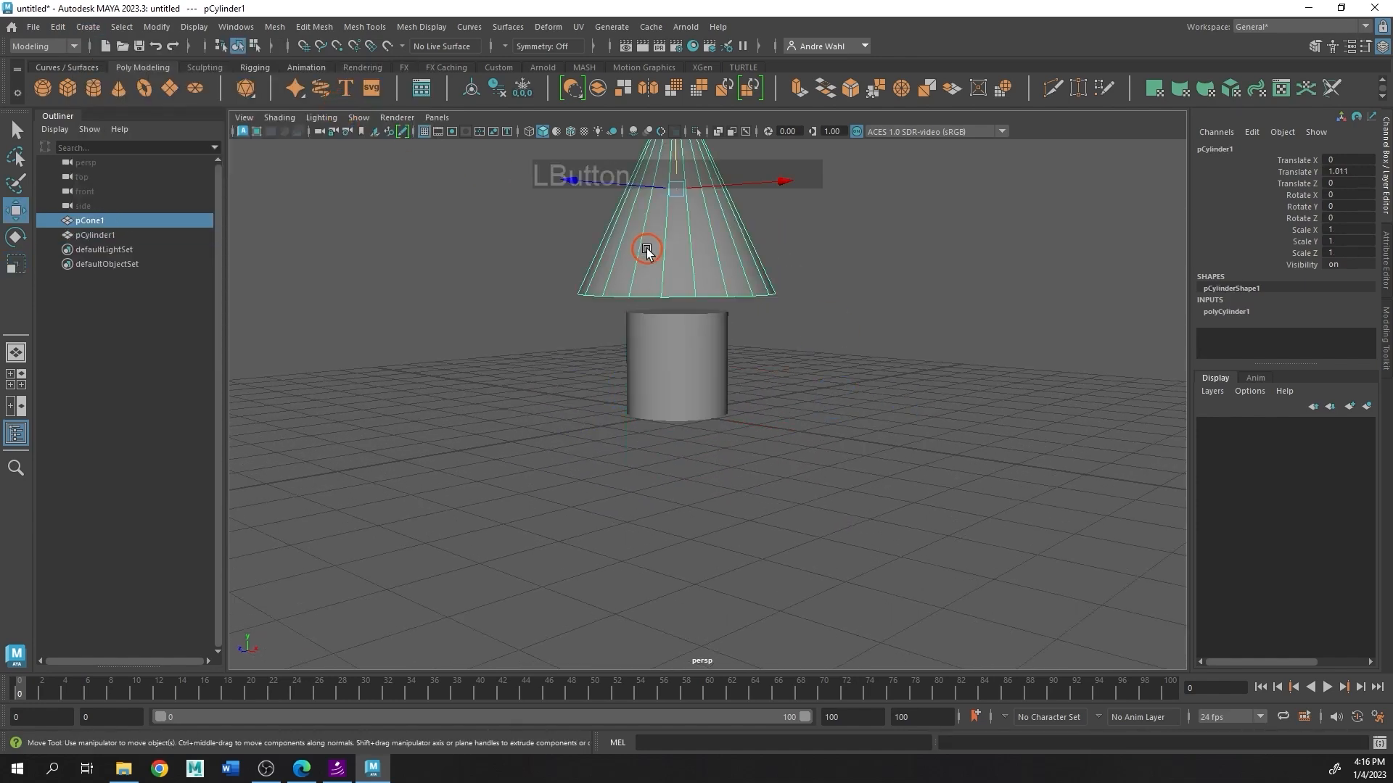
right_click_drag(646, 249, 681, 270, "alt")
key("r")
left_click_drag(681, 220, 737, 242)
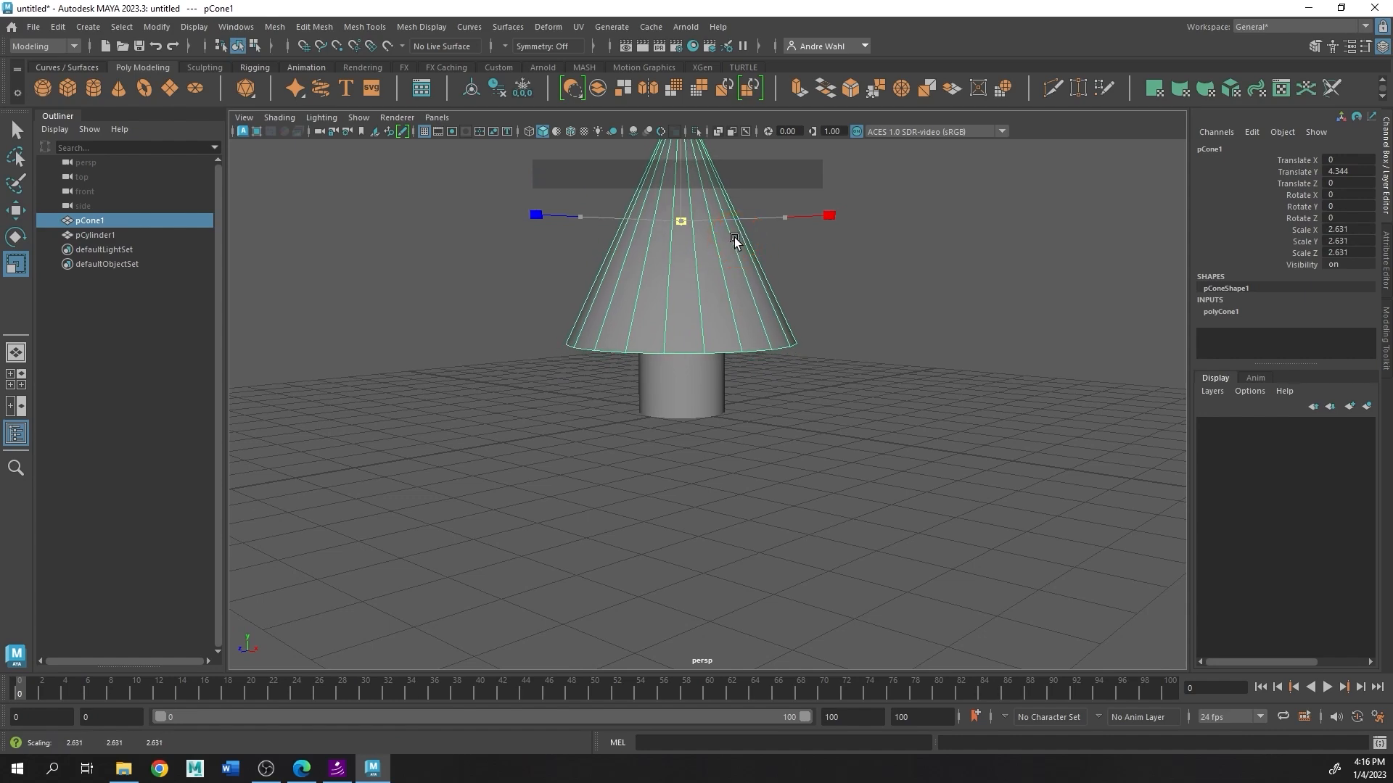
right_click_drag(848, 313, 786, 324, "alt")
left_click_drag(779, 330, 688, 314, "alt")
left_click(853, 317)
left_click_drag(856, 319, 956, 415, "alt")
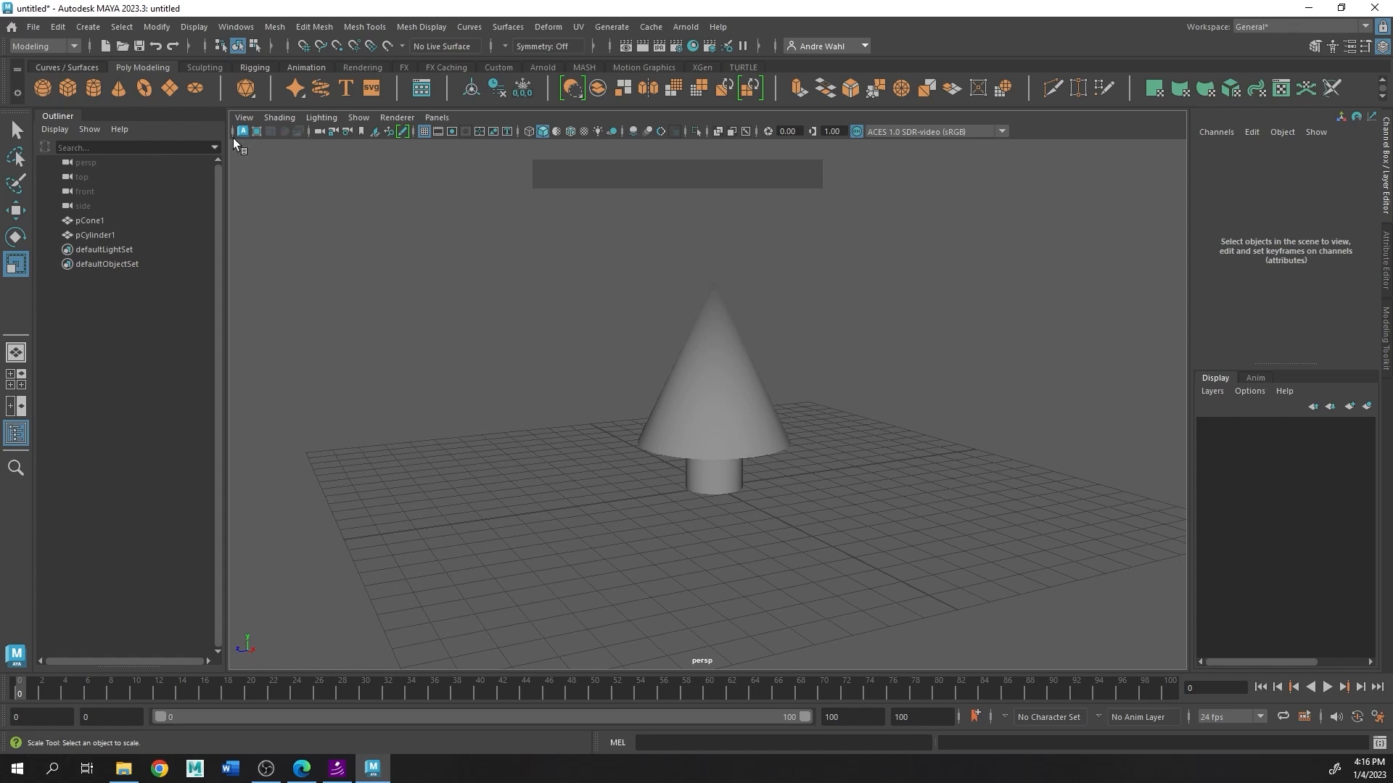
Step: Duplicate the cone above the trunk and raise the copy along the vertical axis to a Translate Y of about 6.18
left_click(88, 27)
left_click(124, 3)
left_click(709, 363)
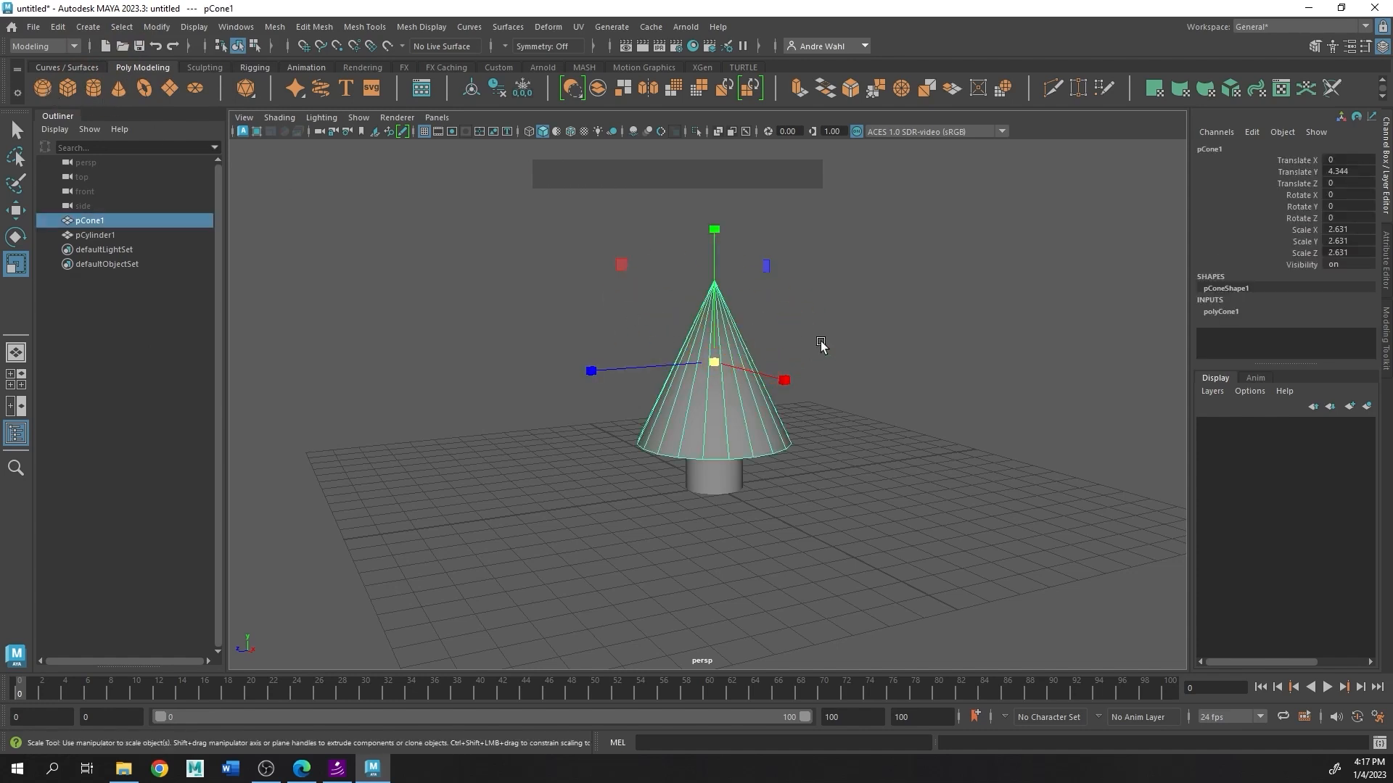
key("w")
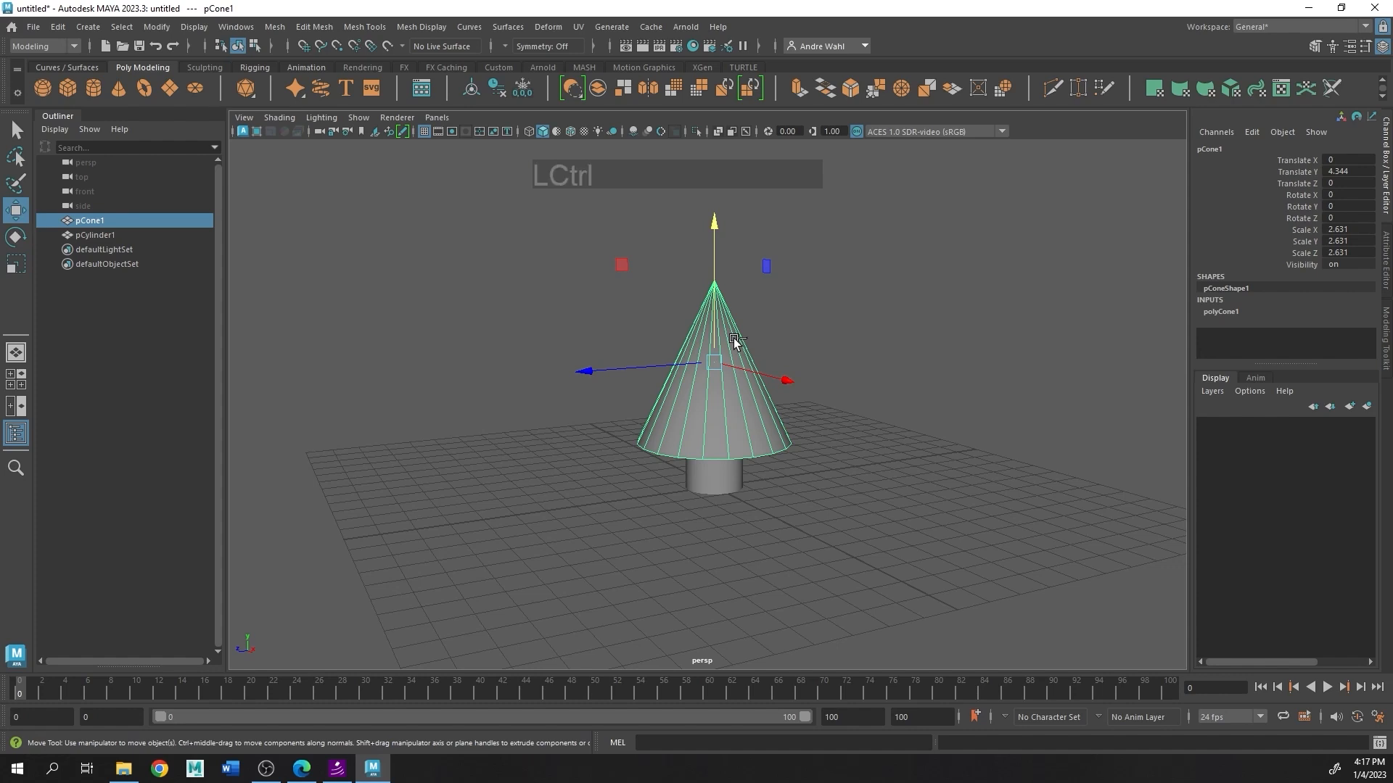
key("ctrl+d")
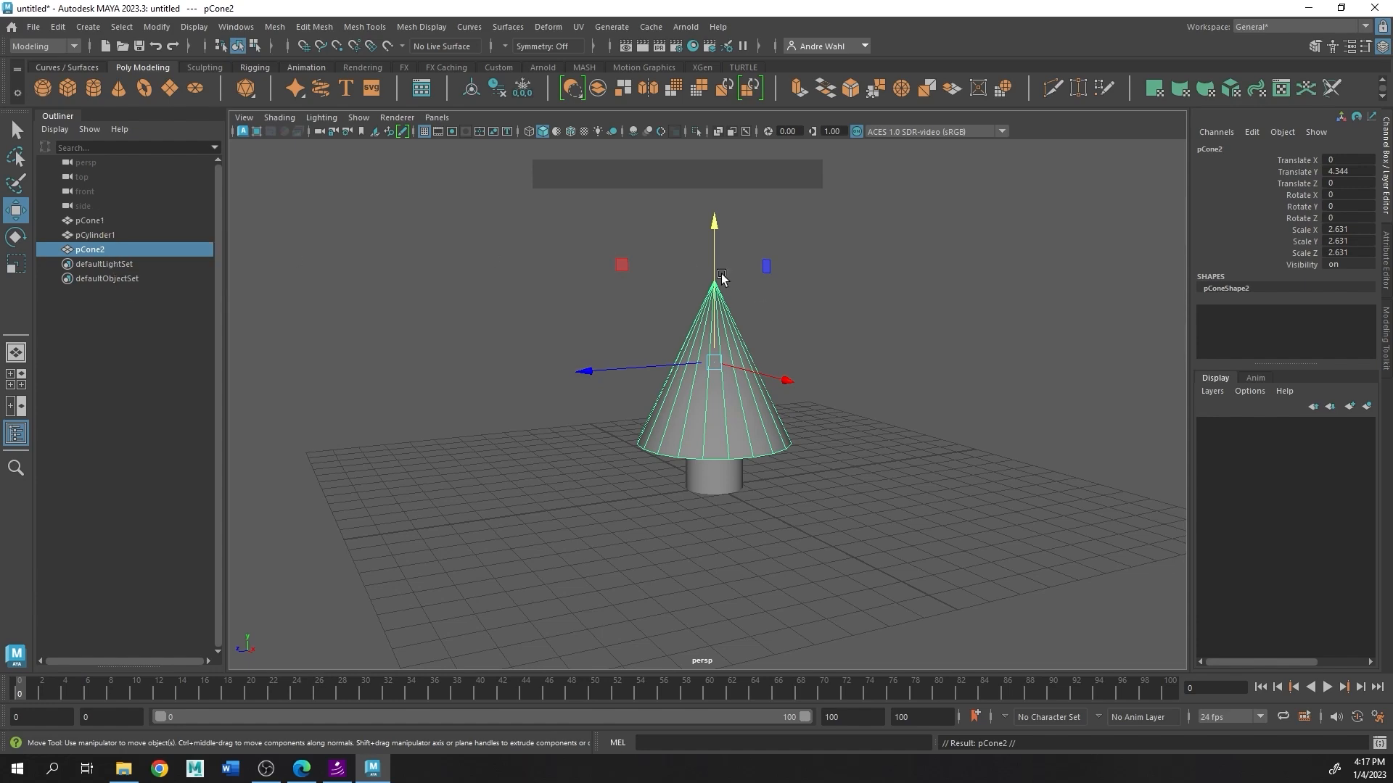
left_click_drag(714, 272, 703, 215)
Step: Lower the upper cone to a Translate Y of about 5.92 and tilt it about -2.5 degrees around X
left_click_drag(731, 274, 709, 249, "alt")
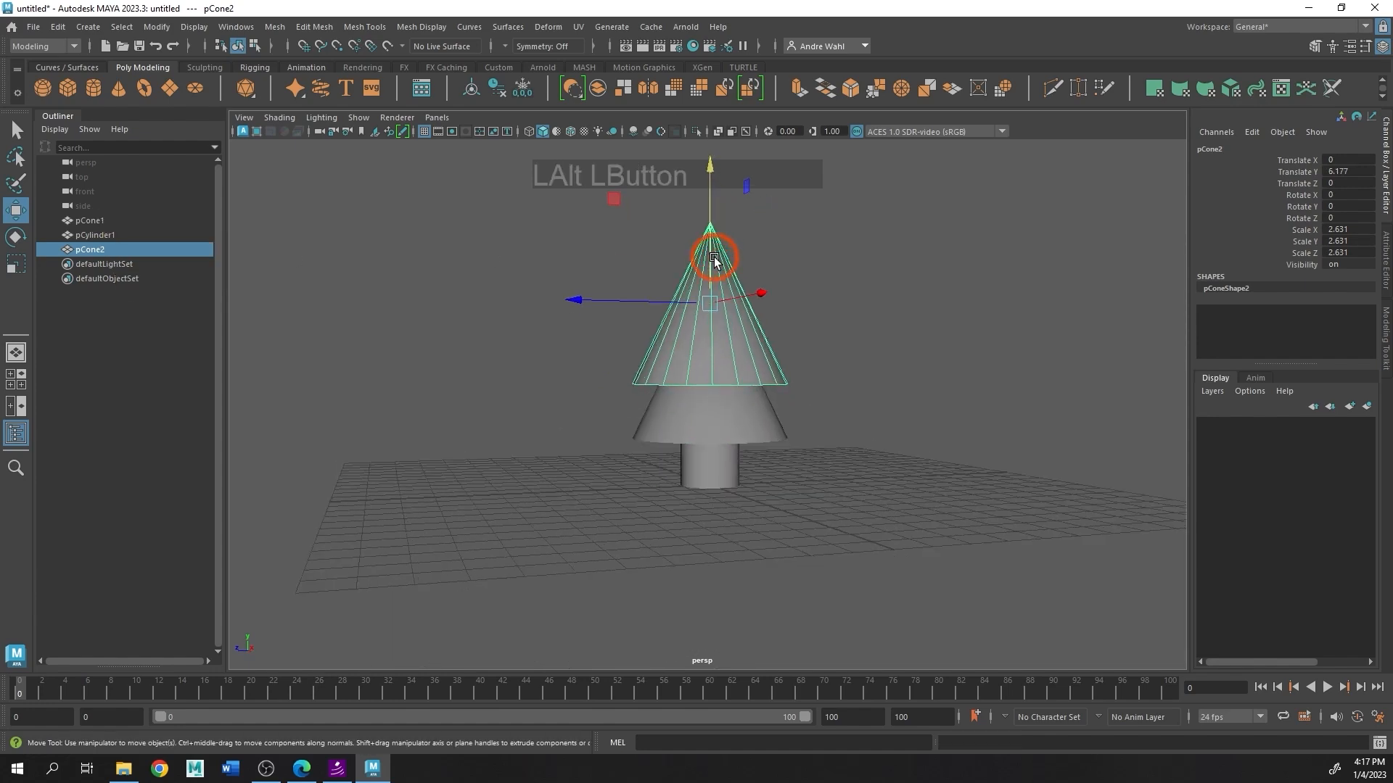
right_click_drag(708, 249, 781, 367, "alt")
left_click_drag(781, 368, 771, 348, "alt")
left_click_drag(707, 290, 711, 297)
key("e")
left_click_drag(585, 460, 589, 456)
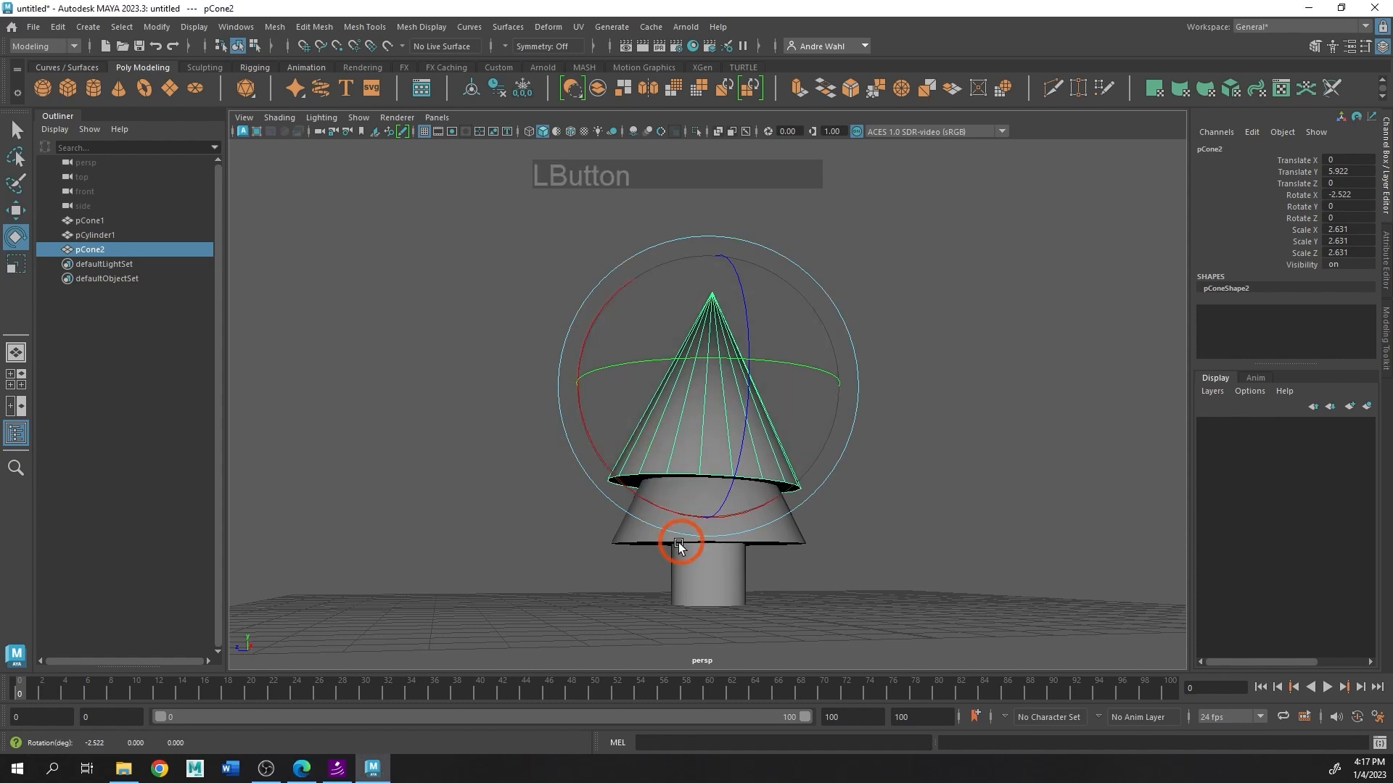
Step: Squash the lower cone along its vertical axis, make it wider, and adjust it over the trunk
left_click_drag(678, 536, 644, 534)
key("r")
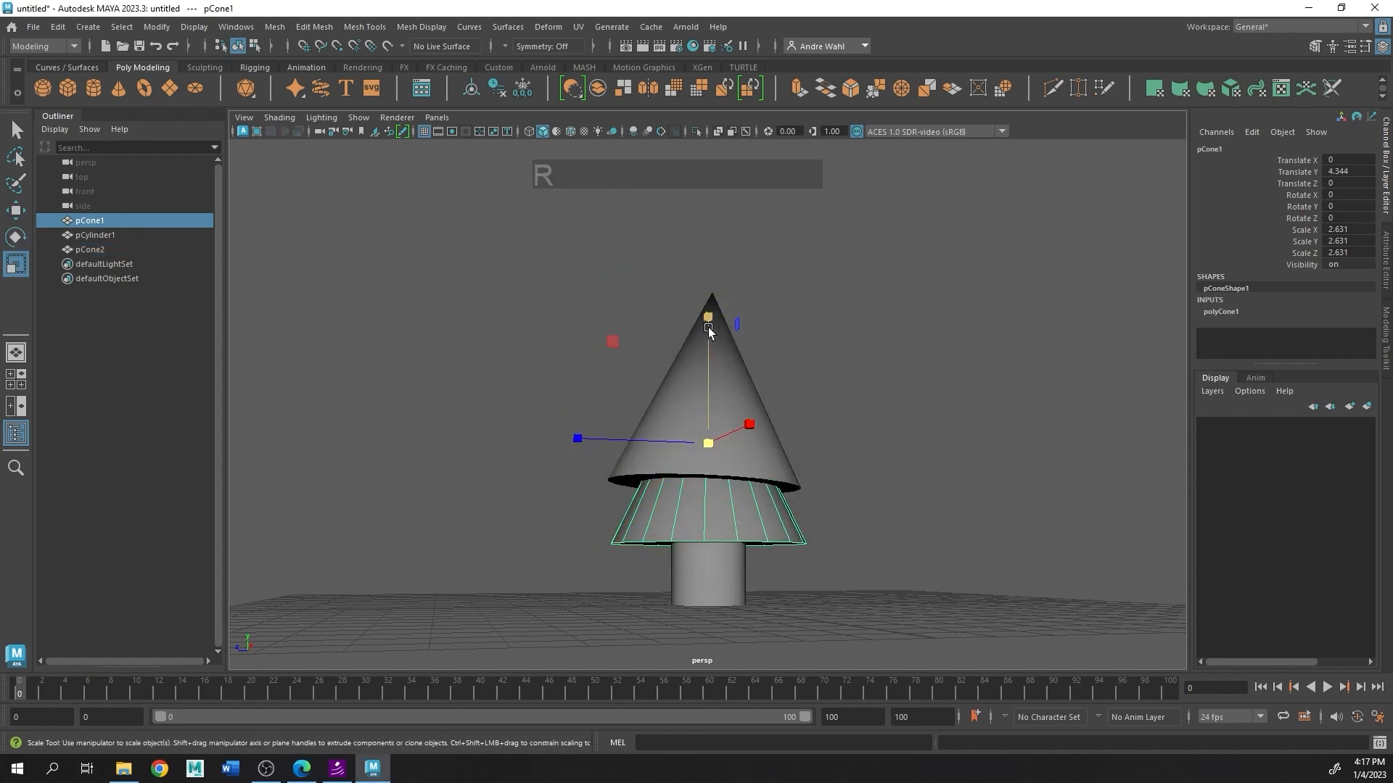
left_click_drag(709, 319, 708, 441)
key("w")
key("r")
mouse_move(705, 489)
left_mouse_down()
mouse_move(751, 500)
mouse_move(706, 455)
mouse_move(710, 469)
left_mouse_up()
key("w")
Step: Flatten the upper cone, scale it up uniformly to about 3.06, and lower it to a Translate Y of about 5.04
left_click(741, 451)
key("r")
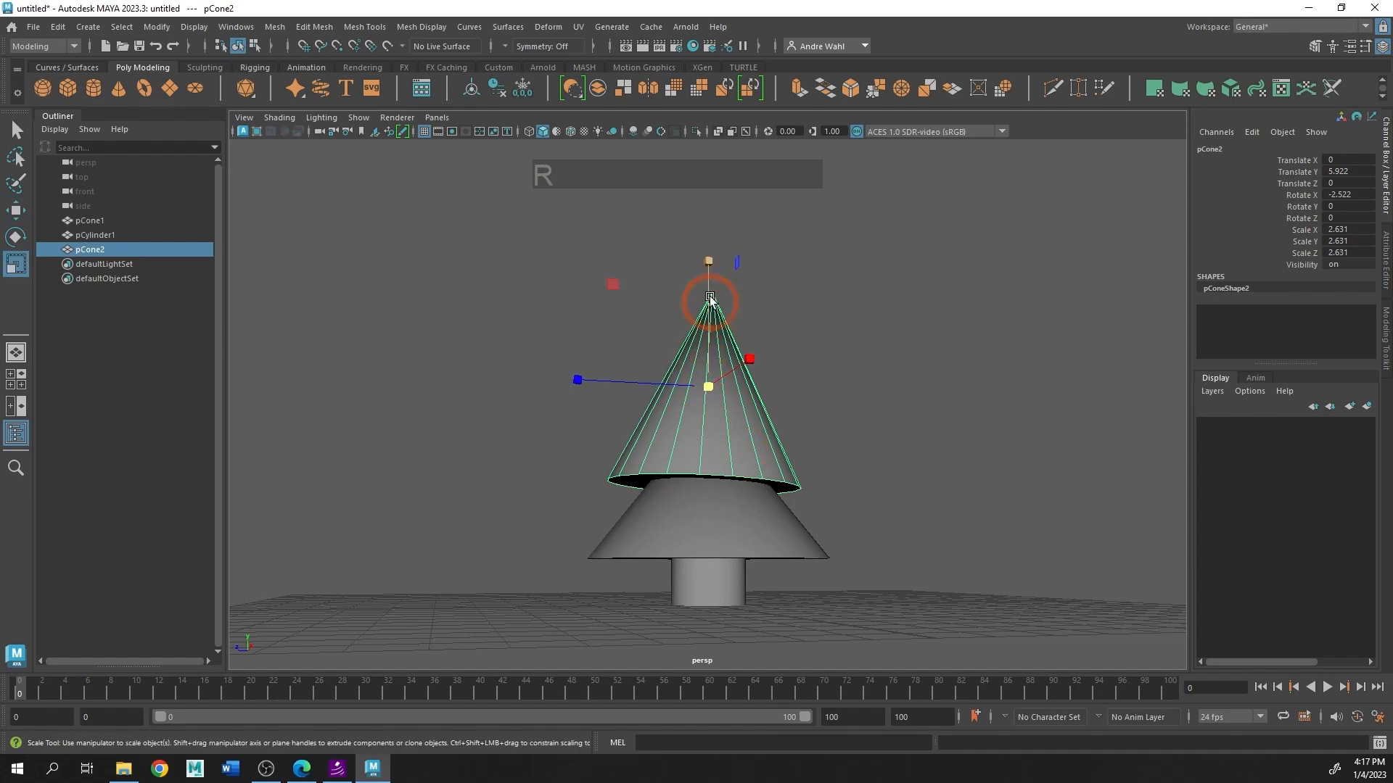
left_click_drag(708, 264, 701, 292)
left_click_drag(706, 389, 747, 435)
key("w")
key("e")
left_click_drag(803, 364, 843, 357)
key("ctrl+z")
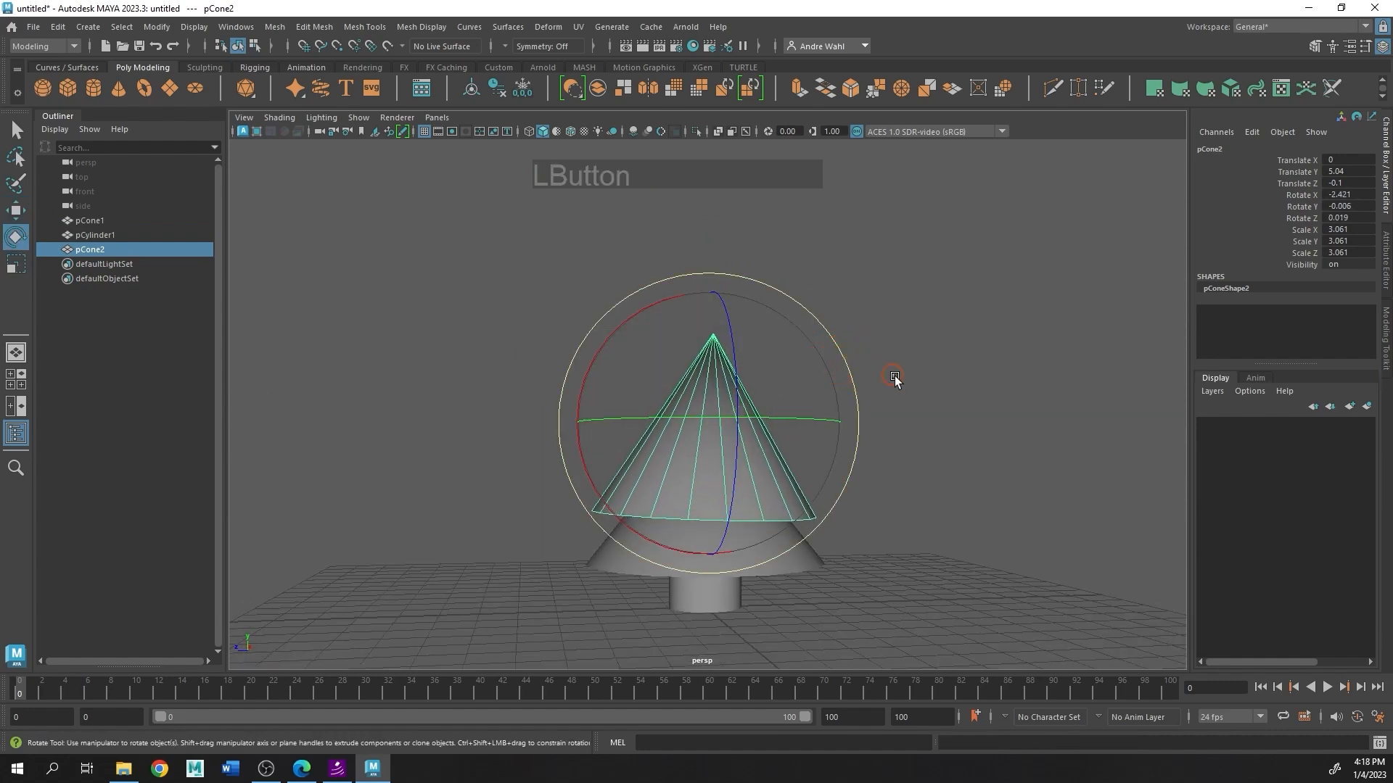
left_click(895, 376)
Step: Duplicate the second cone and raise the copy to a Translate Y of about 6.34 as a third tier
left_click(715, 456)
right_click_drag(715, 456, 704, 427, "alt")
key("w")
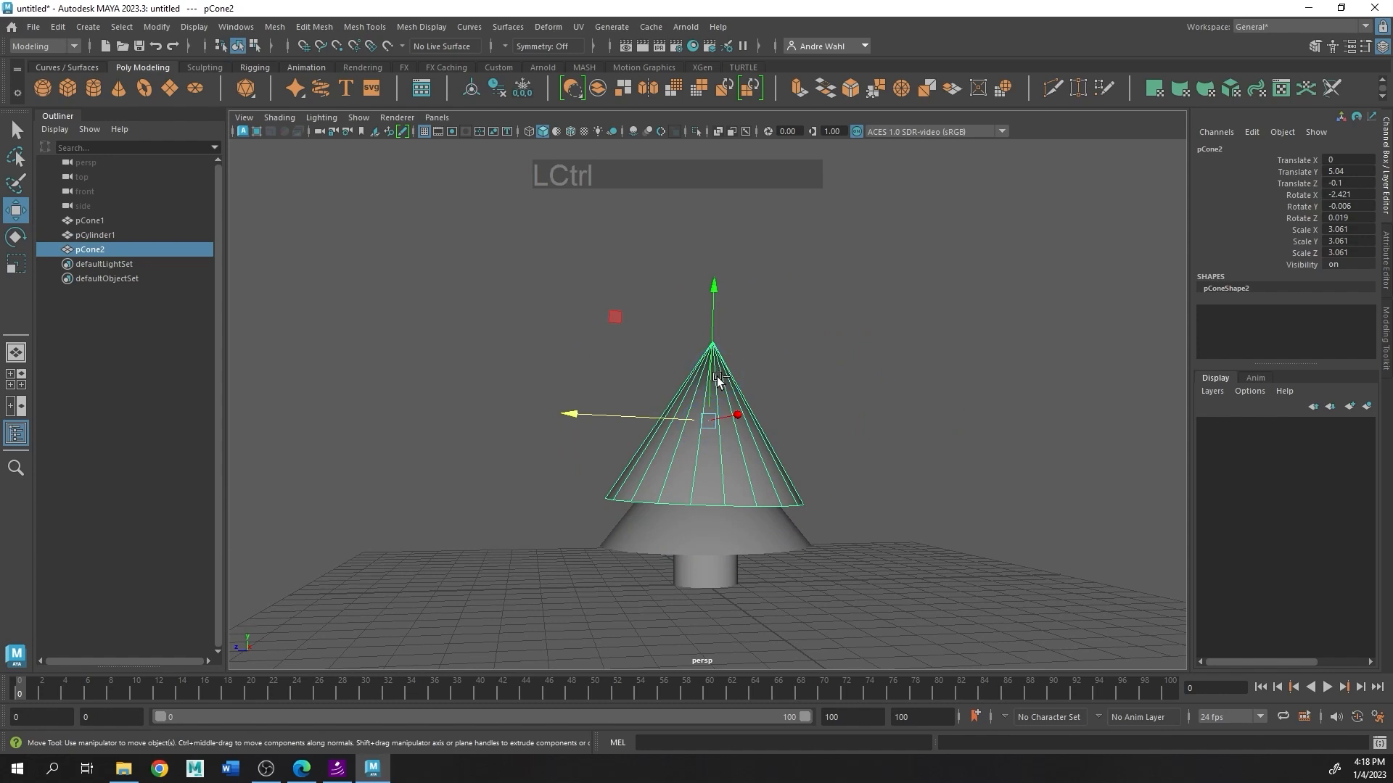
key("ctrl+d")
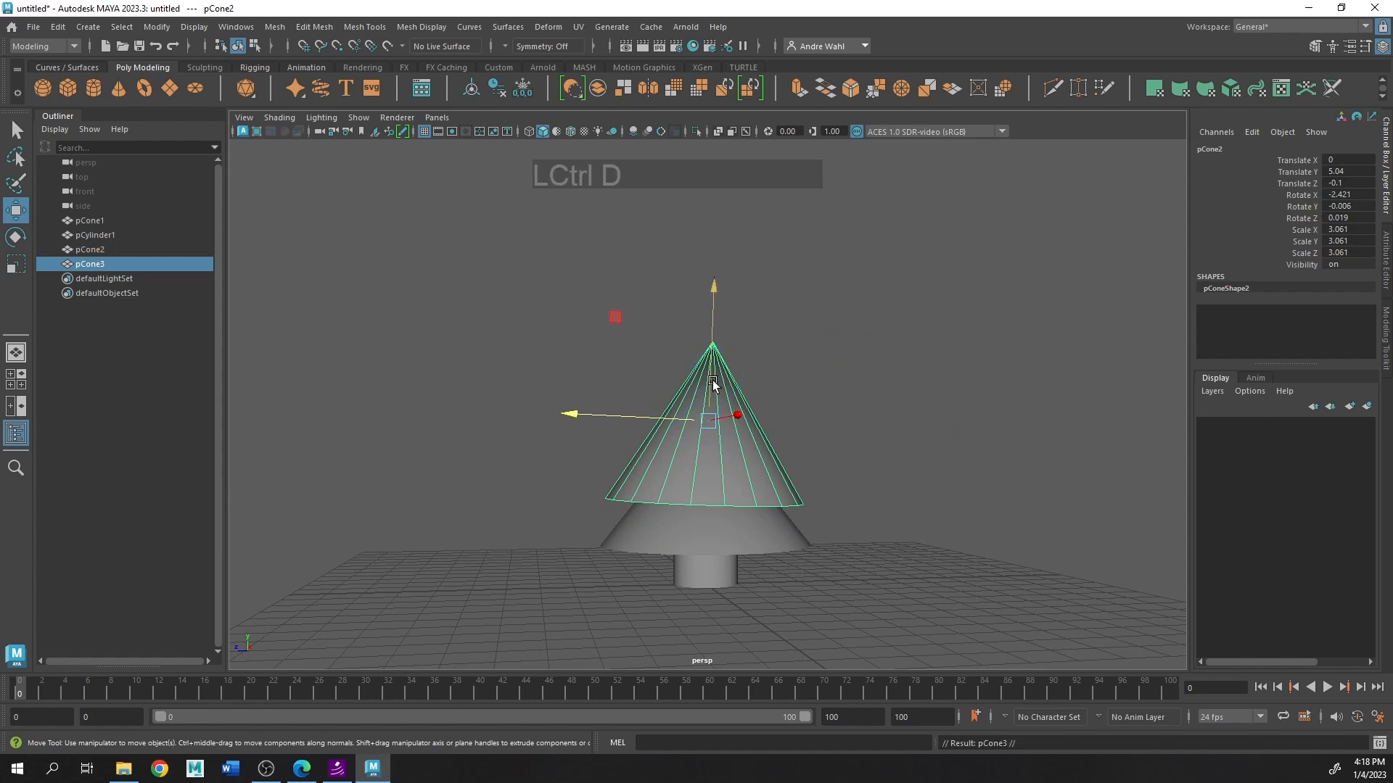
left_click_drag(712, 380, 714, 337)
Step: Scale the third cone down uniformly to about 2.68 and tilt it about -4.07 degrees around X
key("e")
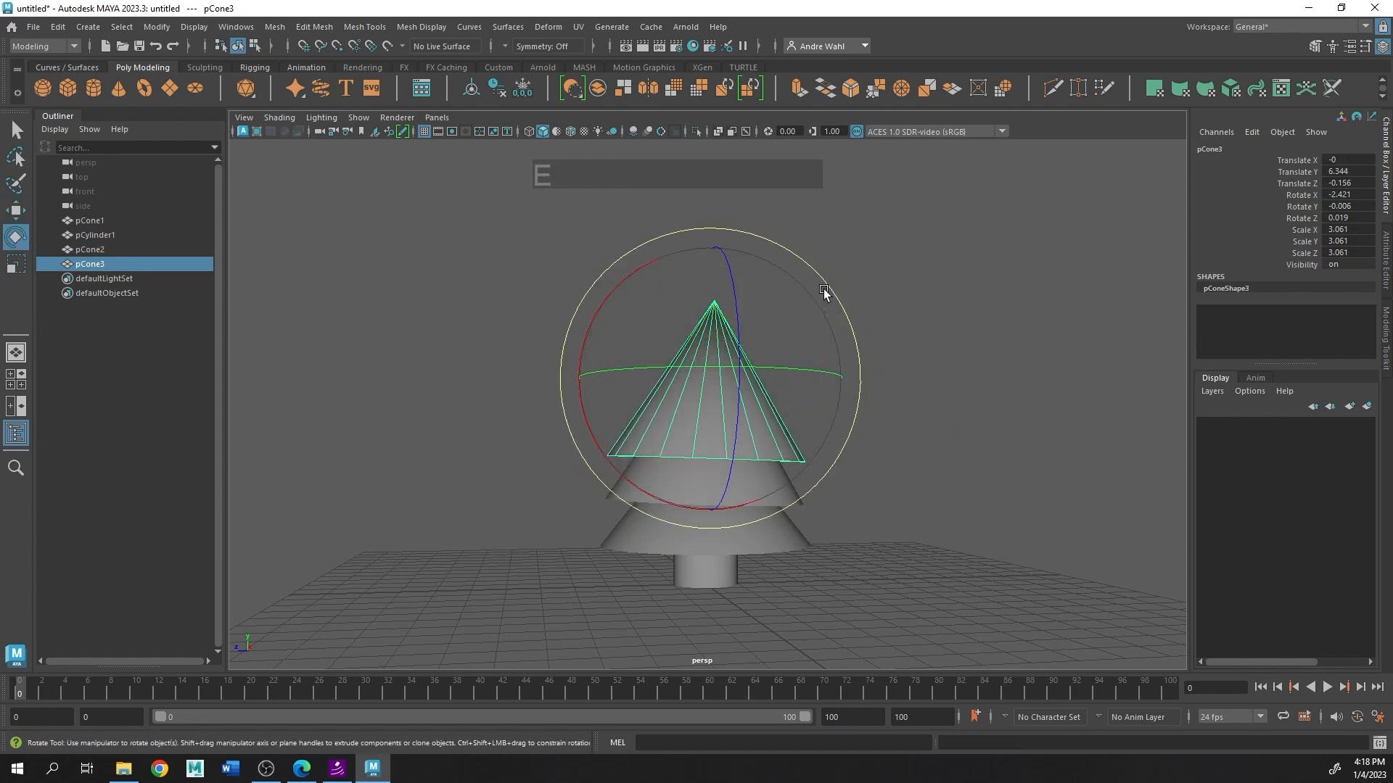
left_click_drag(819, 285, 803, 333)
key("r")
mouse_move(722, 374)
left_mouse_down()
mouse_move(685, 374)
mouse_move(723, 352)
left_mouse_up()
key("ctrl+z")
key("e")
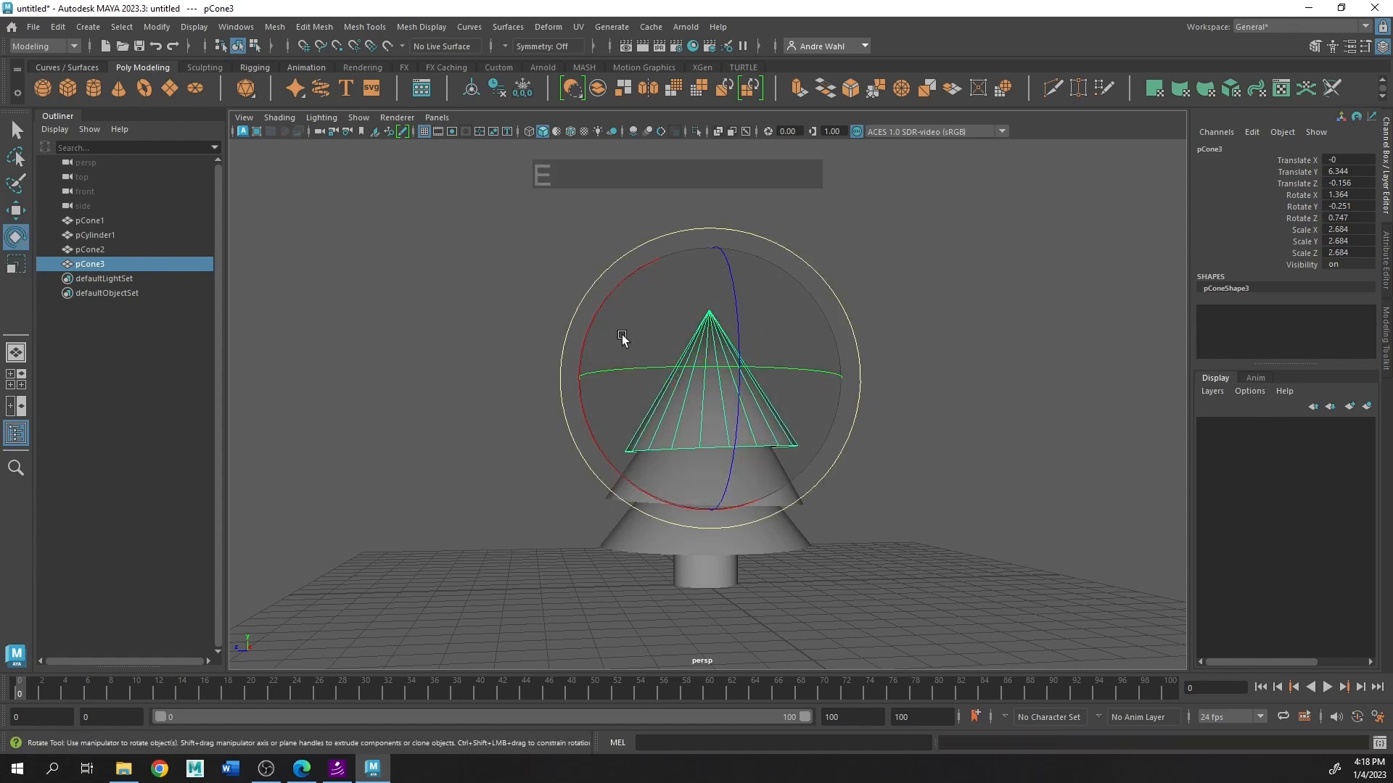
mouse_move(598, 341)
left_mouse_down()
mouse_move(613, 319)
mouse_move(612, 333)
left_mouse_up()
key("r")
left_click(707, 259)
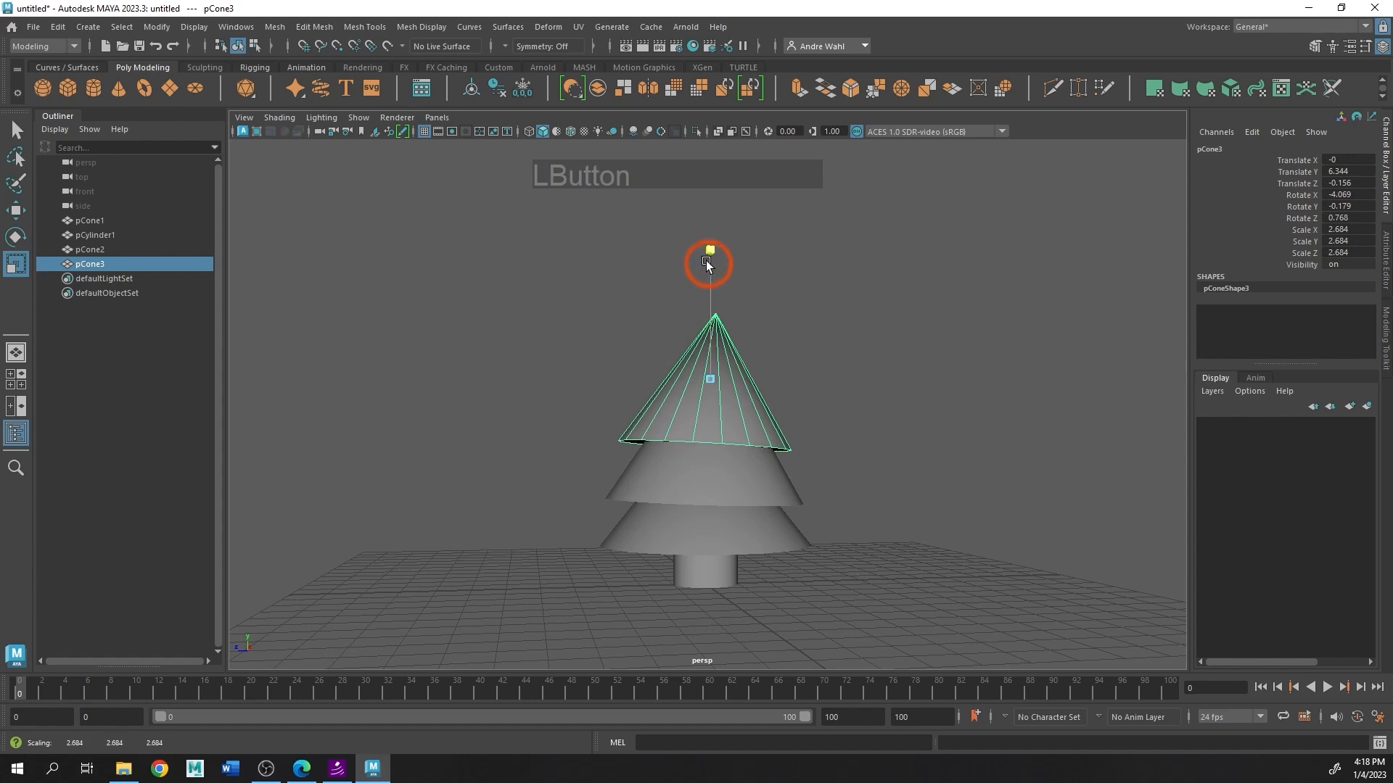
Step: Duplicate the third cone, raise the copy to a Translate Y of about 7.56, and scale it uniformly to about 1.96
key("w")
middle_click_drag(733, 367, 736, 427, "alt")
key("ctrl+d")
left_click_drag(721, 398, 723, 346)
key("r")
left_click_drag(713, 397, 715, 291)
key("w")
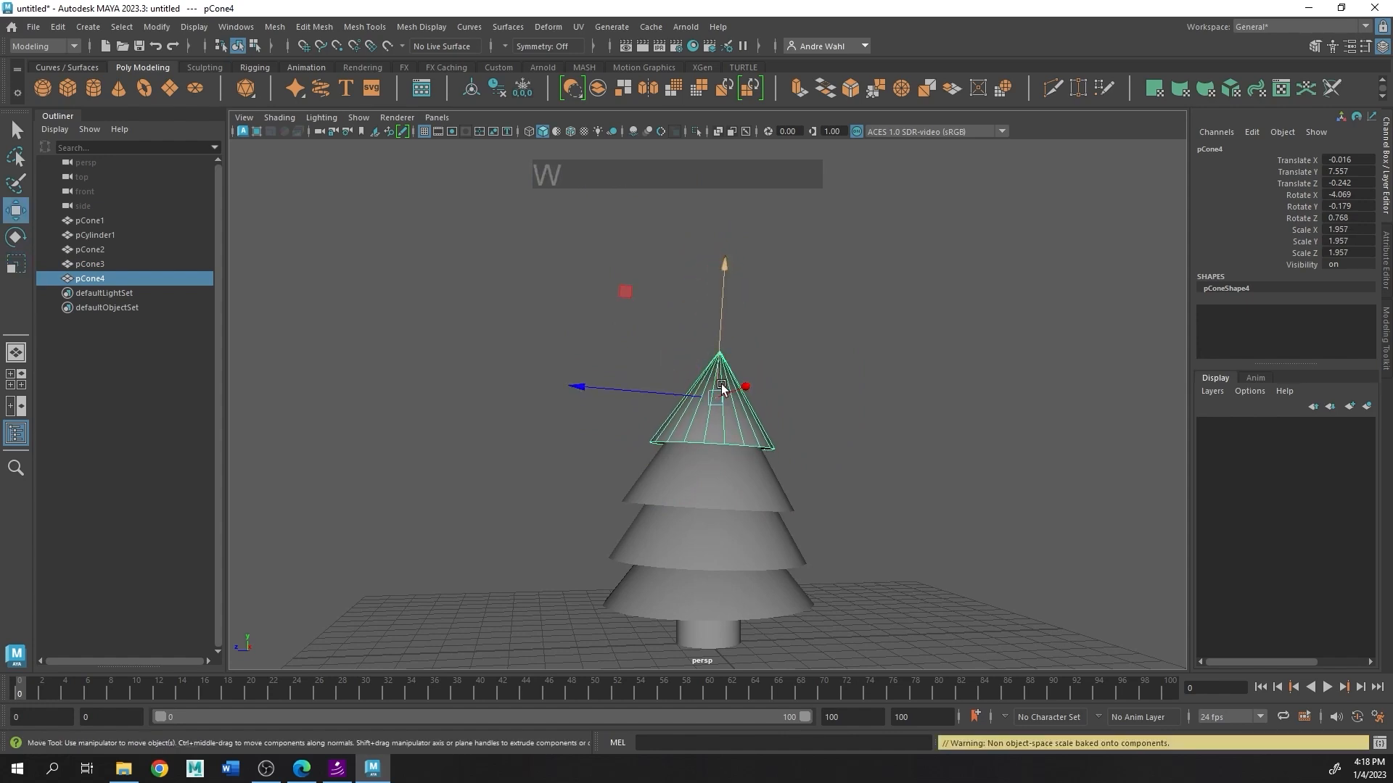
Step: Scale the third cone uniformly to about 2.47 and the second cone to about 2.9
left_click(714, 443)
key("r")
left_click(716, 329)
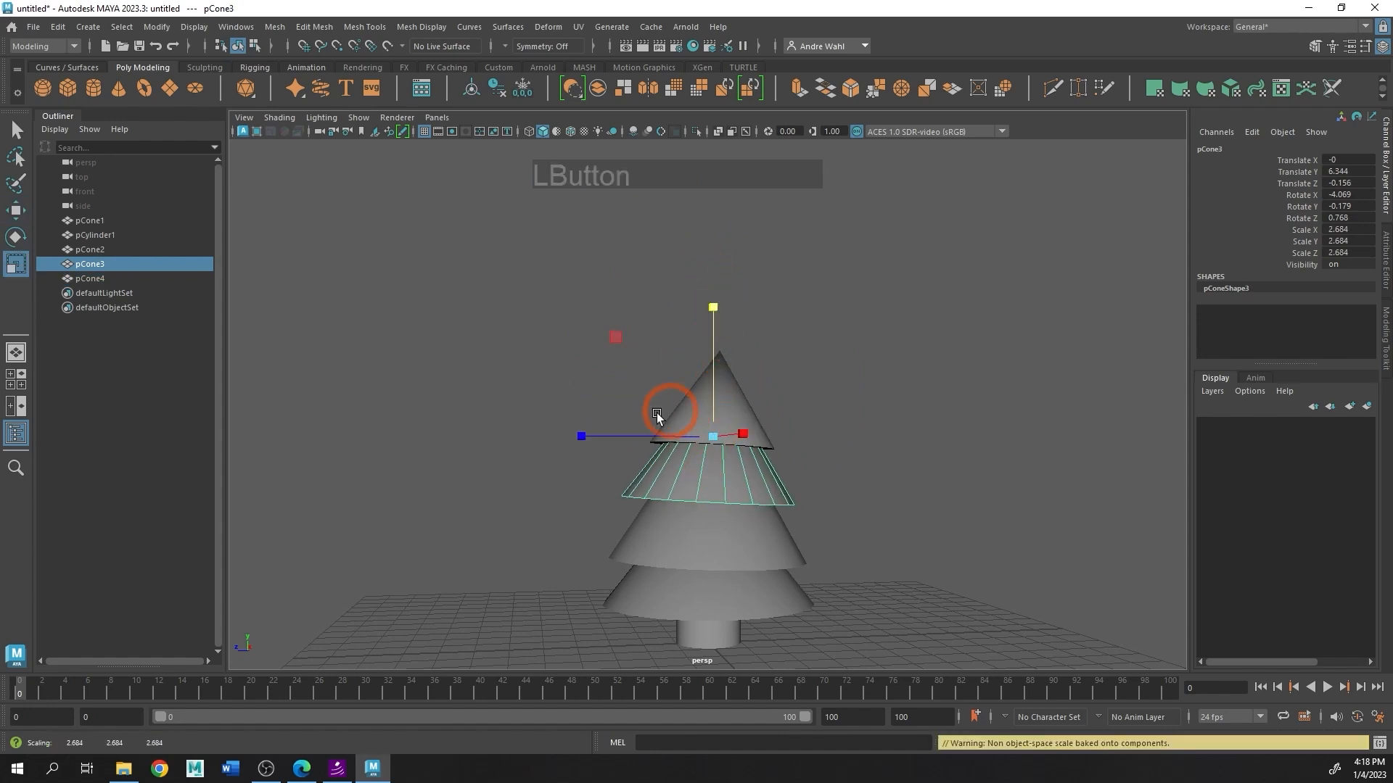
left_click_drag(706, 438, 690, 433)
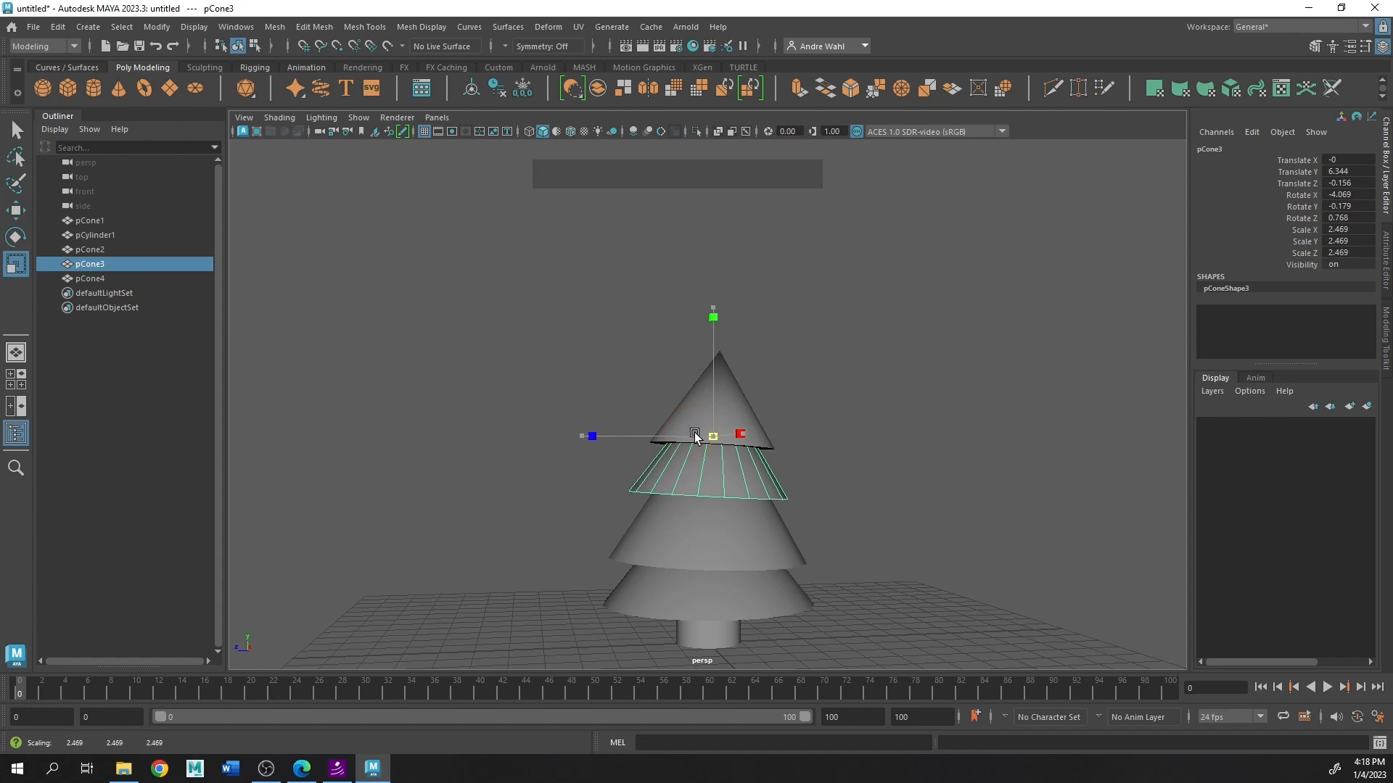
left_click(669, 552)
middle_click_drag(669, 553, 661, 444, "alt")
left_click(700, 240)
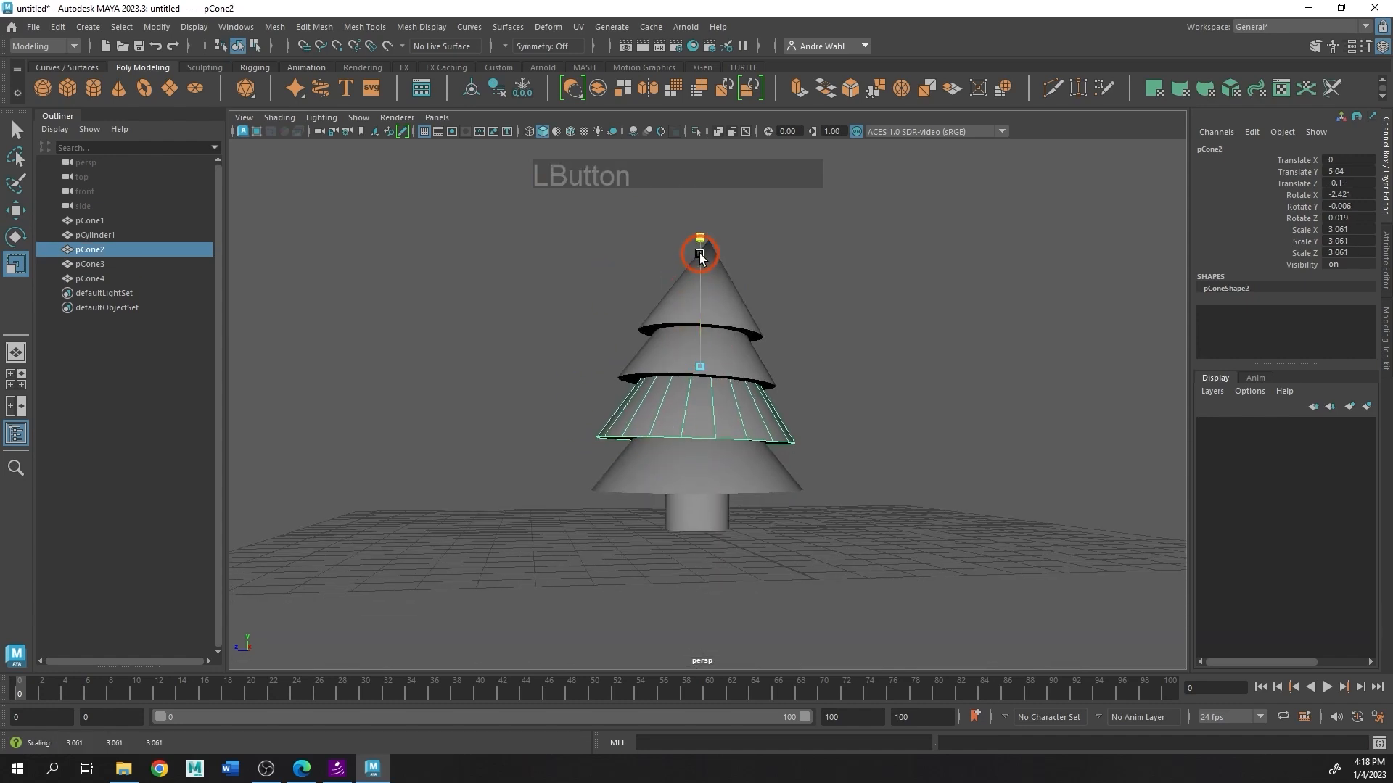
left_click_drag(700, 366, 690, 367)
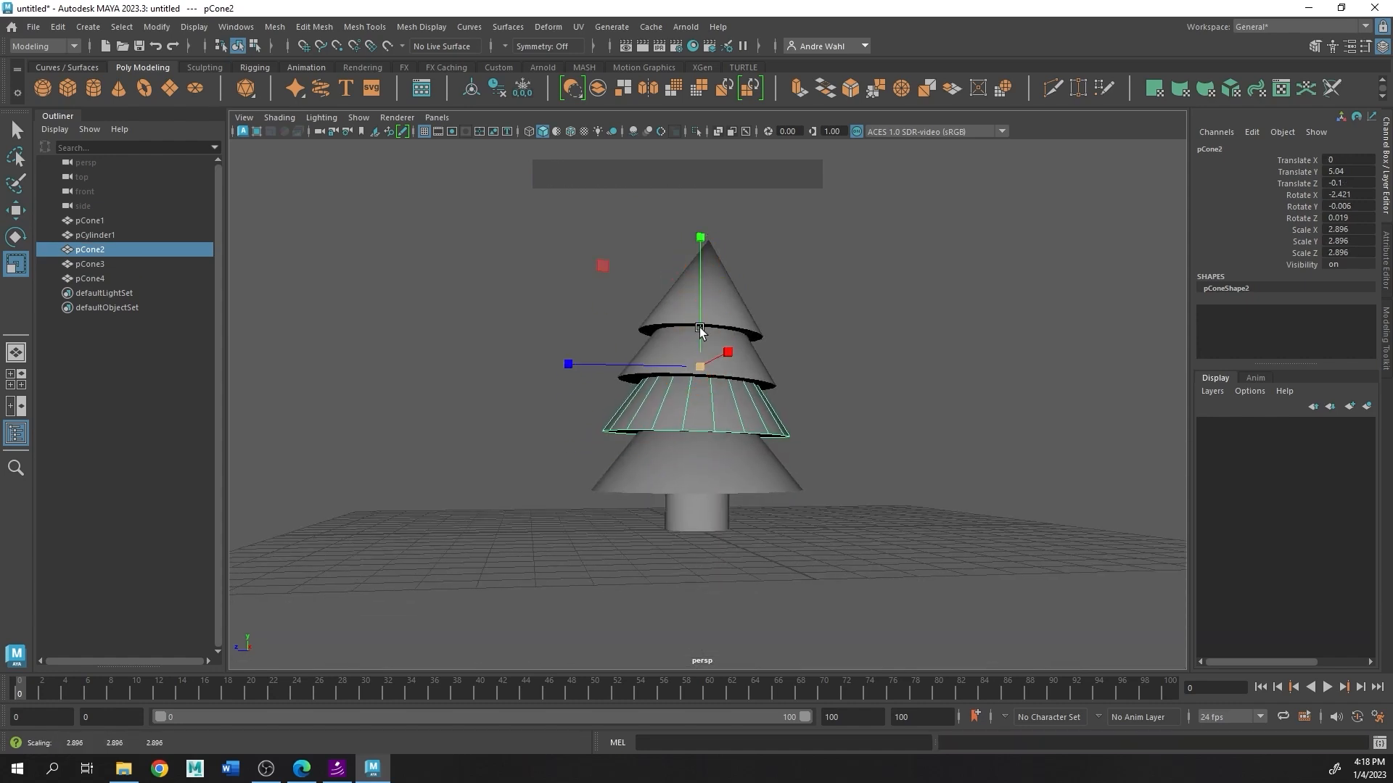
Step: Adjust the four cones' heights to Translate Y values of about 3.36, 4.89, 6.17 and 7.51 from the lowest tier up
key("w")
left_click_drag(701, 308, 703, 308)
left_click(694, 445)
left_click_drag(697, 375, 709, 341)
left_click(626, 412)
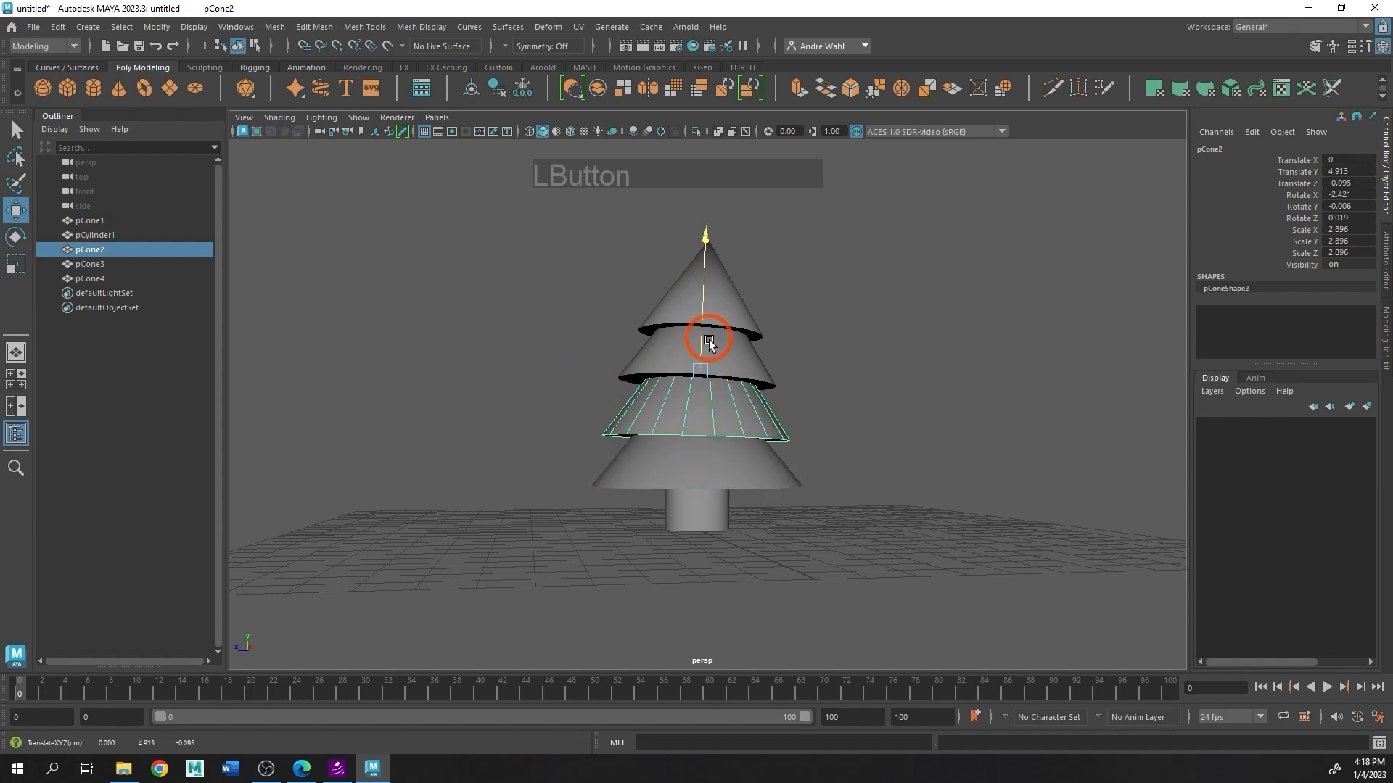
left_click(759, 368)
left_click_drag(705, 286, 738, 338)
left_click(704, 284)
left_click(861, 311)
Step: Scale the top cone down uniformly to about 1.51 and stretch it slightly along its vertical axis
middle_click_drag(739, 338, 738, 328, "alt")
right_click_drag(737, 328, 787, 326, "alt")
left_click_drag(787, 326, 791, 328, "alt")
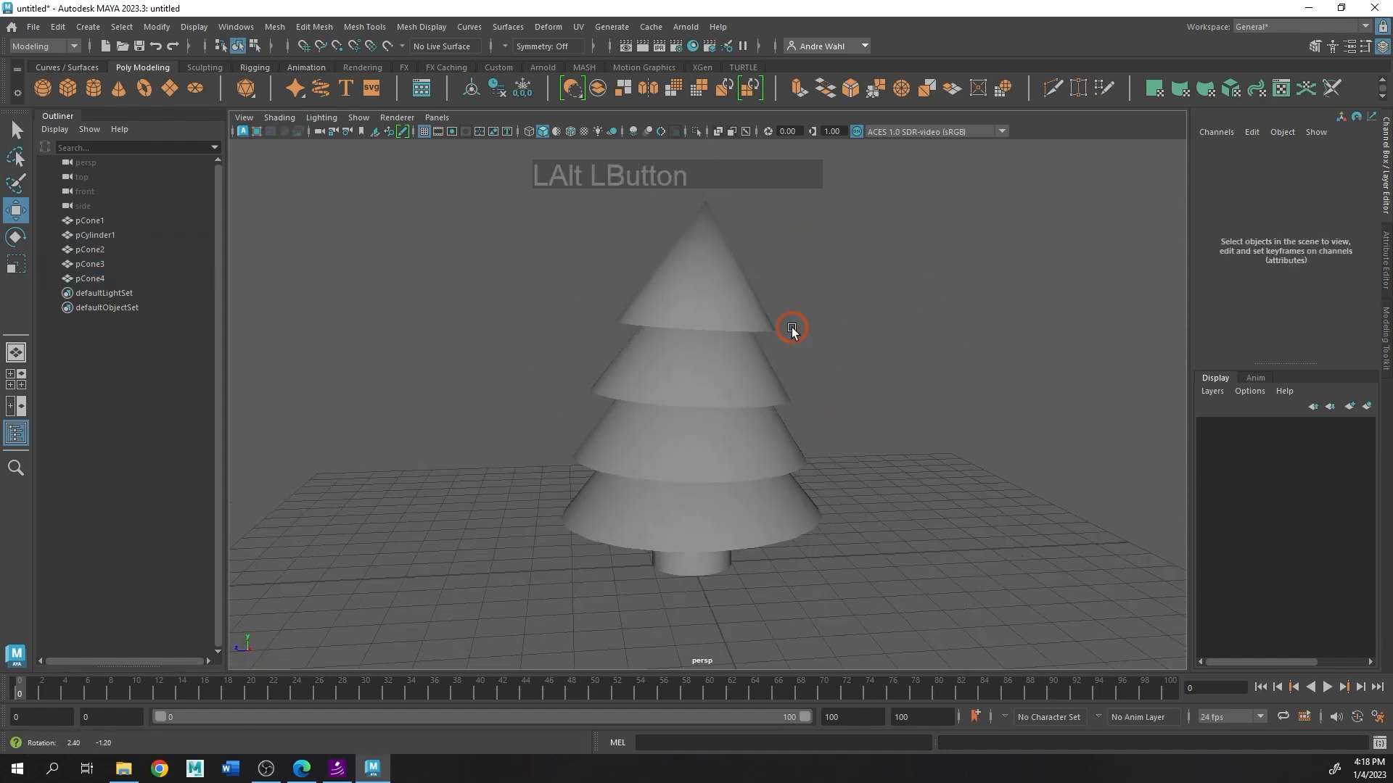
left_click(707, 296)
key("r")
left_click_drag(700, 263, 667, 255)
middle_click_drag(697, 157, 694, 272, "alt")
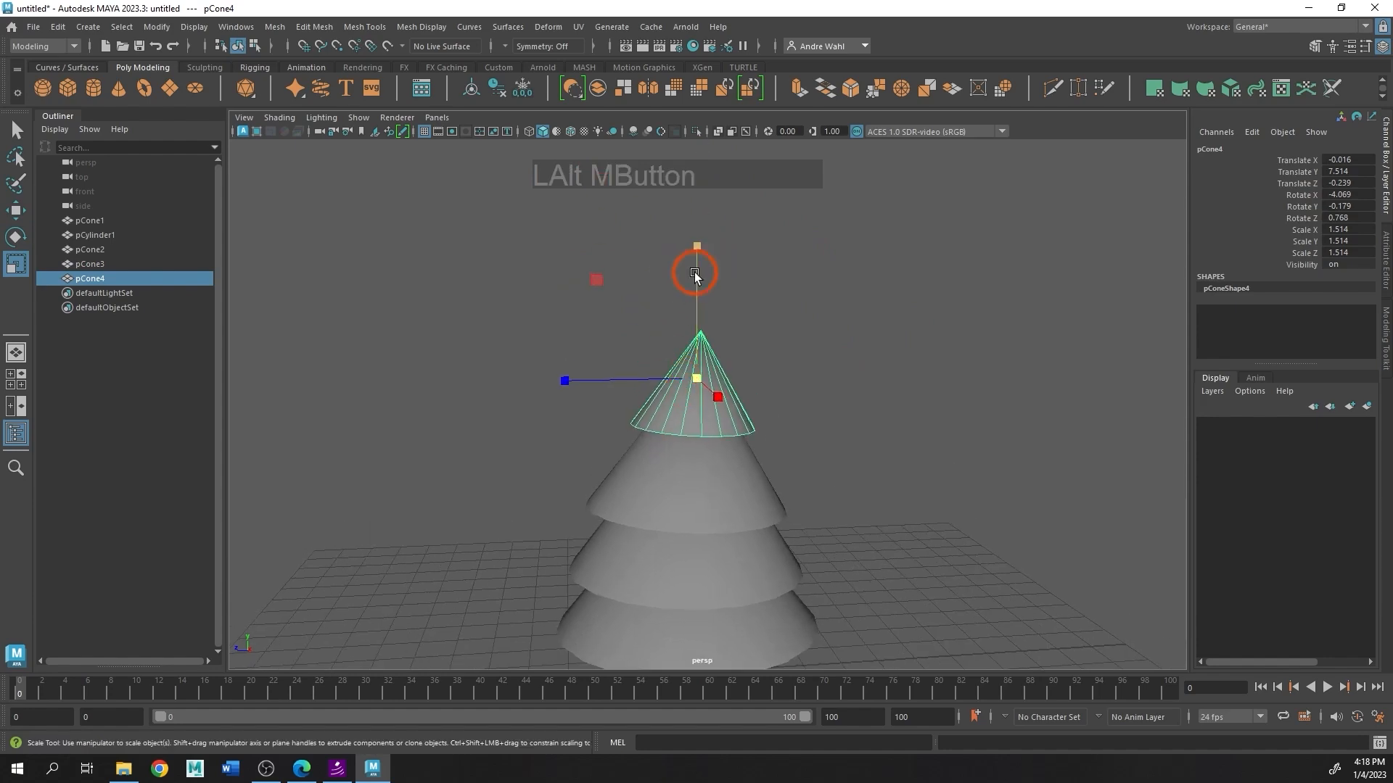
left_click_drag(695, 248, 694, 246)
mouse_move(727, 454)
middle_mouse_down("alt")
mouse_move(712, 329)
mouse_move(735, 458)
middle_mouse_up("alt")
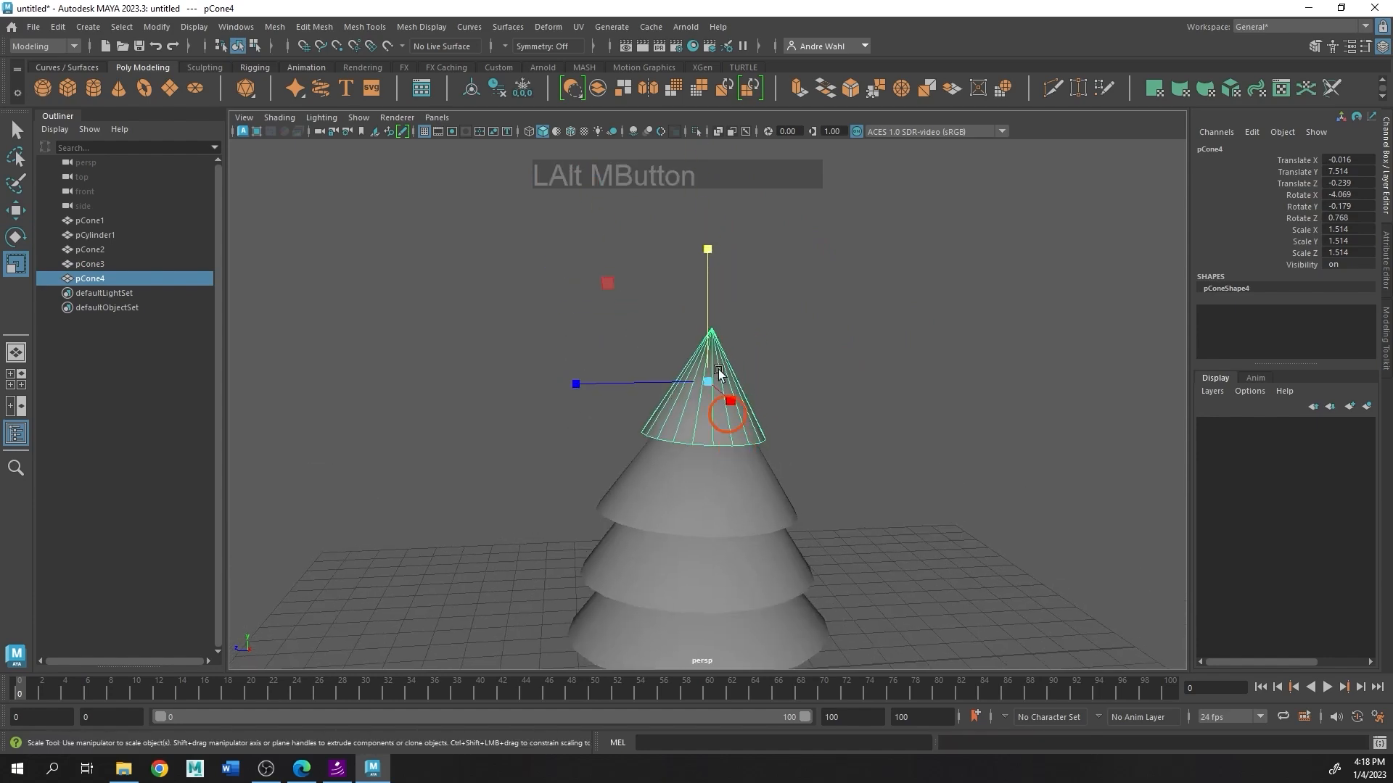
left_click_drag(708, 251, 709, 240)
Step: Scale the third cone uniformly to about 2.12 and the second to about 2.51, stretching both vertically
left_click(682, 525)
middle_click_drag(697, 447, 693, 369, "alt")
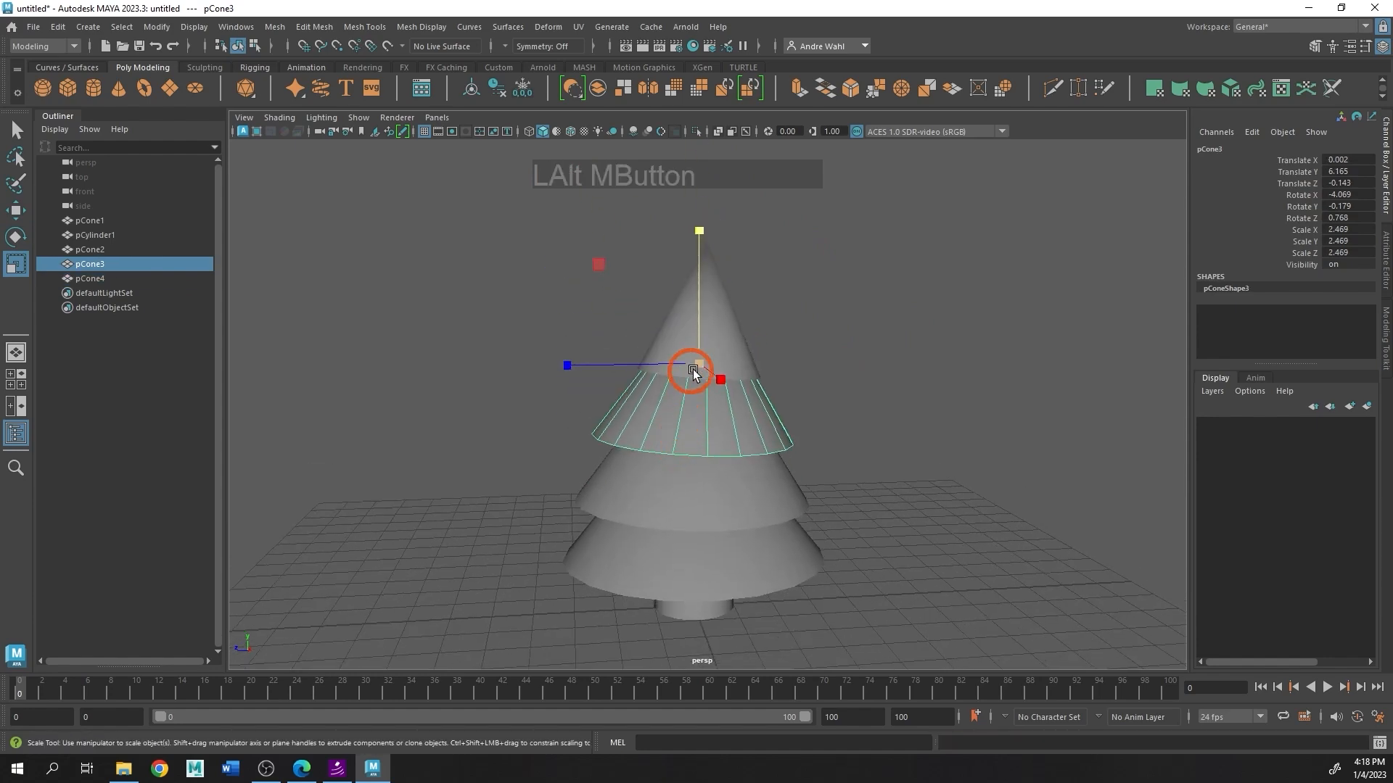
left_click_drag(696, 366, 676, 357)
left_click_drag(699, 230, 702, 211)
left_click(715, 441)
left_click_drag(697, 416, 700, 255)
Step: Scale the bottom cone uniformly to about 2.9, stretch it along its vertical axis, and clear the selection
middle_click_drag(737, 484, 741, 377, "alt")
left_click(715, 438)
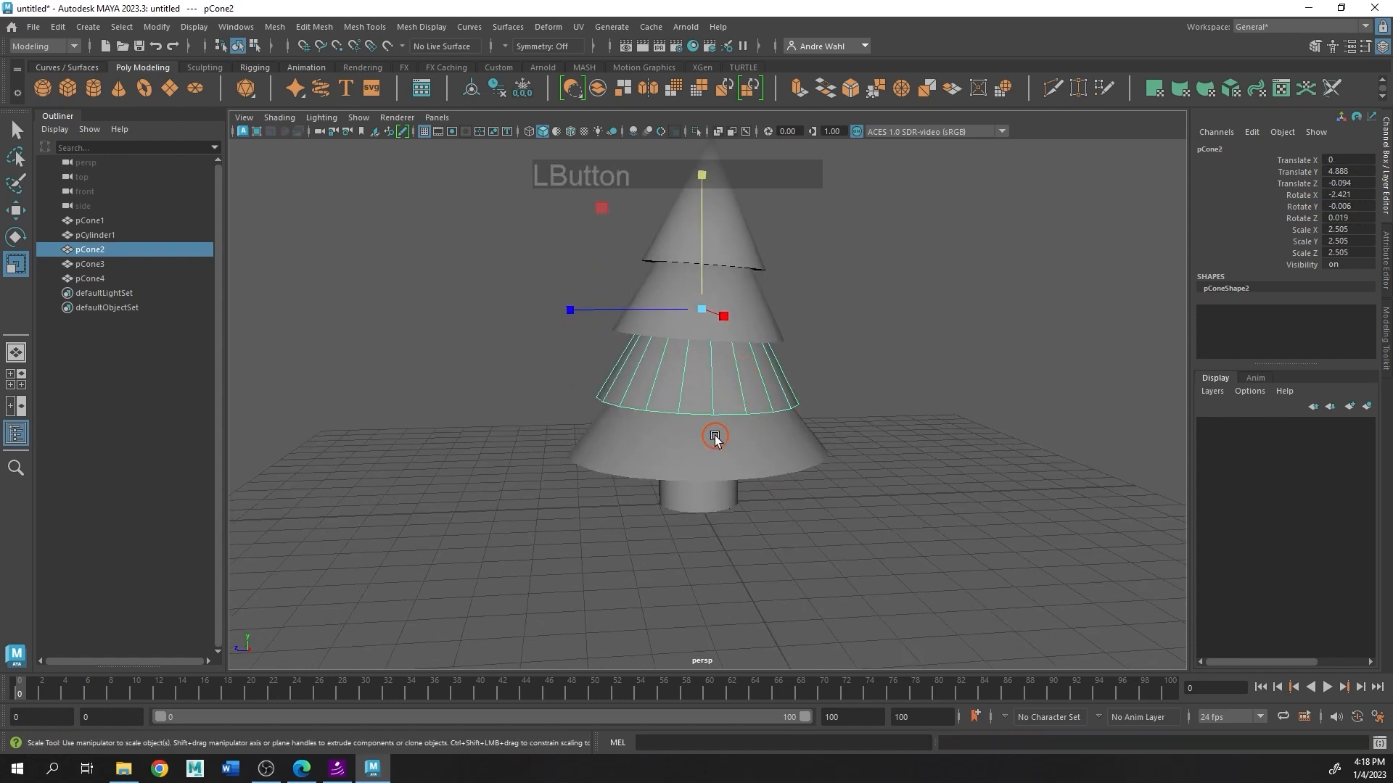
left_click_drag(697, 371, 681, 372)
left_click_drag(698, 237, 699, 203)
left_click(821, 281)
Step: Rotate the top cone to about 0.23, -0.24 and 4.71 degrees in X, Y and Z, and shift it to Translate Z -0.149
right_click_drag(820, 328, 627, 362, "alt")
middle_click_drag(733, 400, 737, 423, "alt")
right_click_drag(738, 422, 896, 461, "alt")
middle_click_drag(624, 377, 638, 432, "alt")
left_click(700, 338)
right_click_drag(702, 336, 767, 298, "alt")
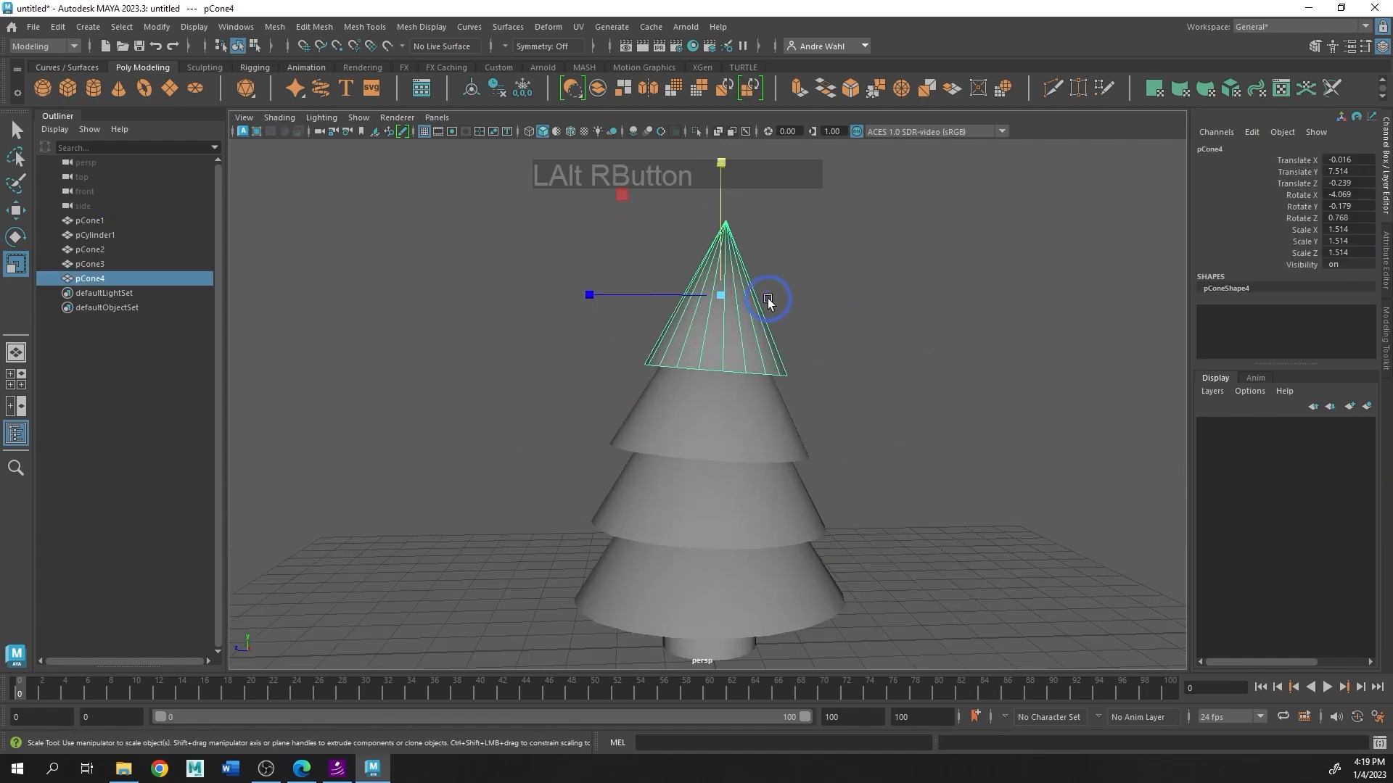
key("e")
left_click_drag(645, 414, 755, 311)
key("w")
left_click_drag(661, 298, 837, 305)
key("e")
left_click_drag(883, 258, 850, 309)
key("w")
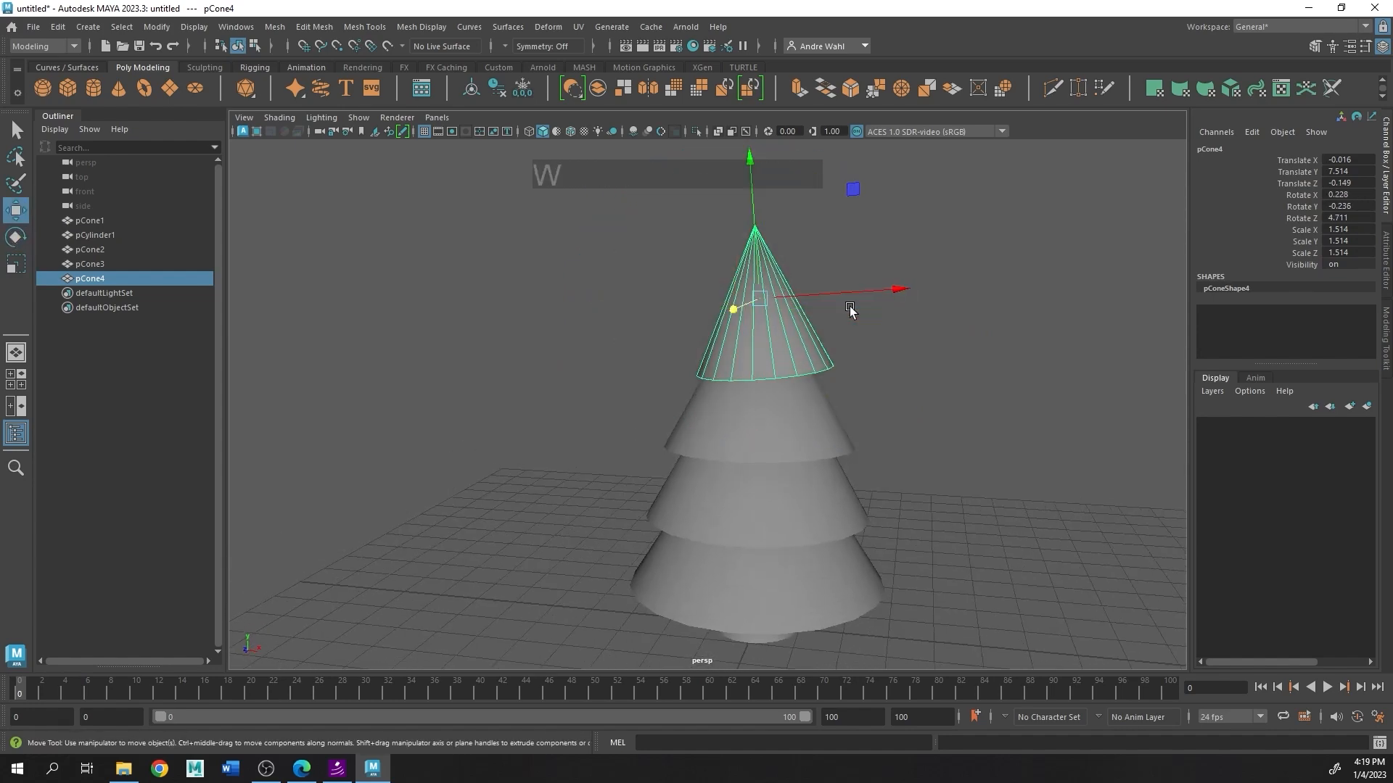
Step: Rotate the third cone slightly so that it tilts differently from the neighbouring tiers
left_click(790, 429)
middle_click_drag(790, 428, 824, 389, "alt")
key("e")
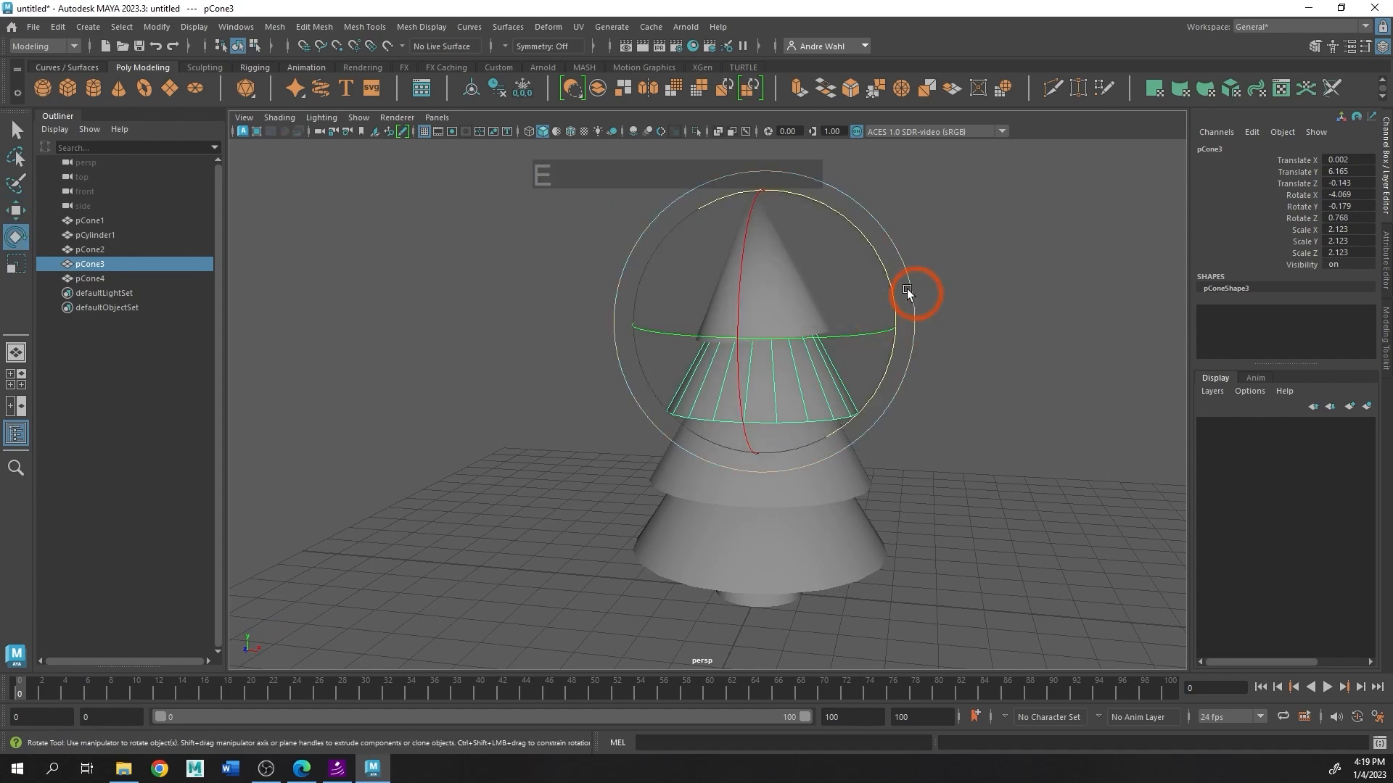
left_click_drag(912, 296, 787, 388)
key("w")
Step: Rotate the second cone to about -2.02 degrees in X, -0.06 in Y and 0.91 in Z
left_click(750, 493)
middle_click_drag(750, 493, 799, 404, "alt")
left_click_drag(799, 404, 569, 435, "alt")
key("e")
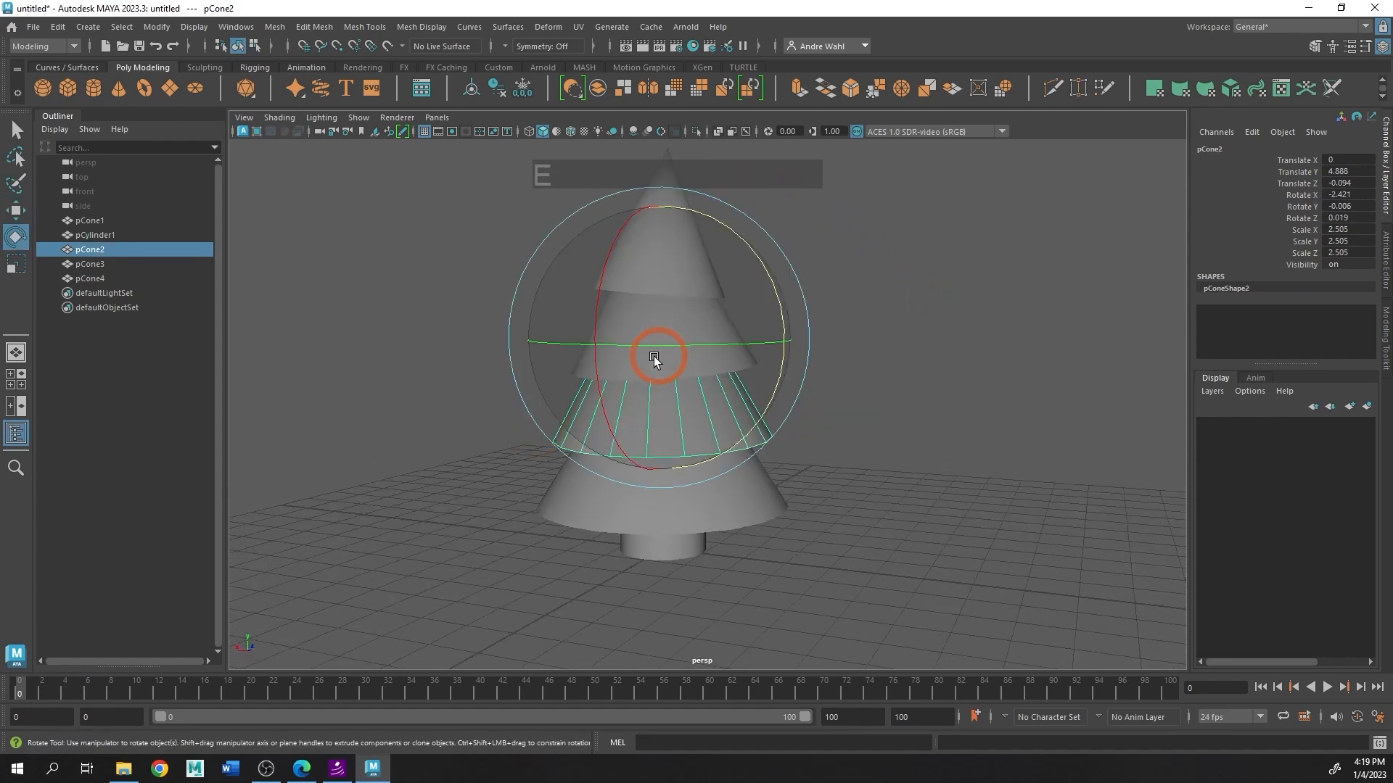
left_click_drag(653, 358, 846, 443, "alt")
mouse_move(758, 389)
left_mouse_down()
mouse_move(786, 394)
mouse_move(743, 404)
left_mouse_up()
left_click(790, 384)
key("ctrl+z")
left_click_drag(566, 433, 570, 442)
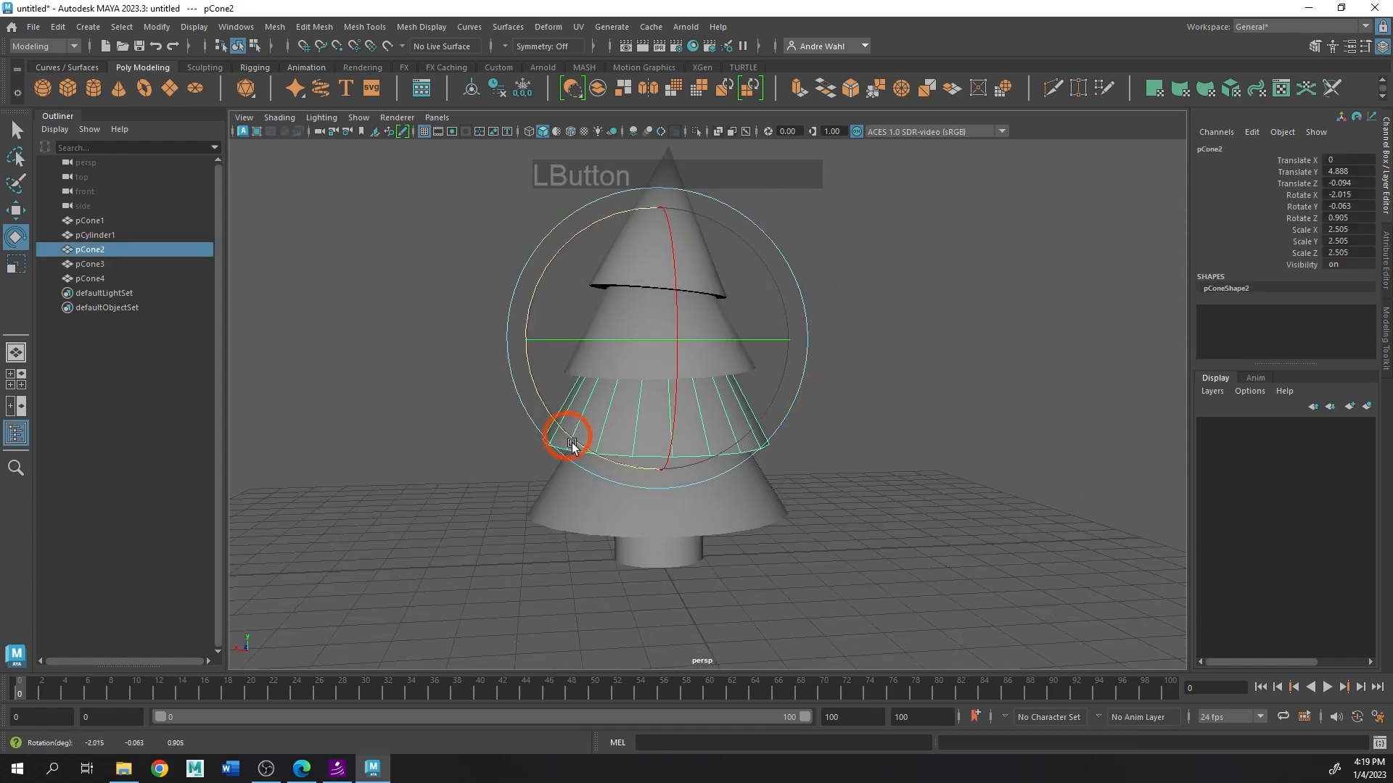
Step: Rotate the bottom cone to about 2.07 degrees in X, 0.22 in Y and -2.13 in Z, and clear the selection
left_click(582, 515)
left_click_drag(802, 395, 1024, 447)
left_click(830, 419)
left_click(1024, 415)
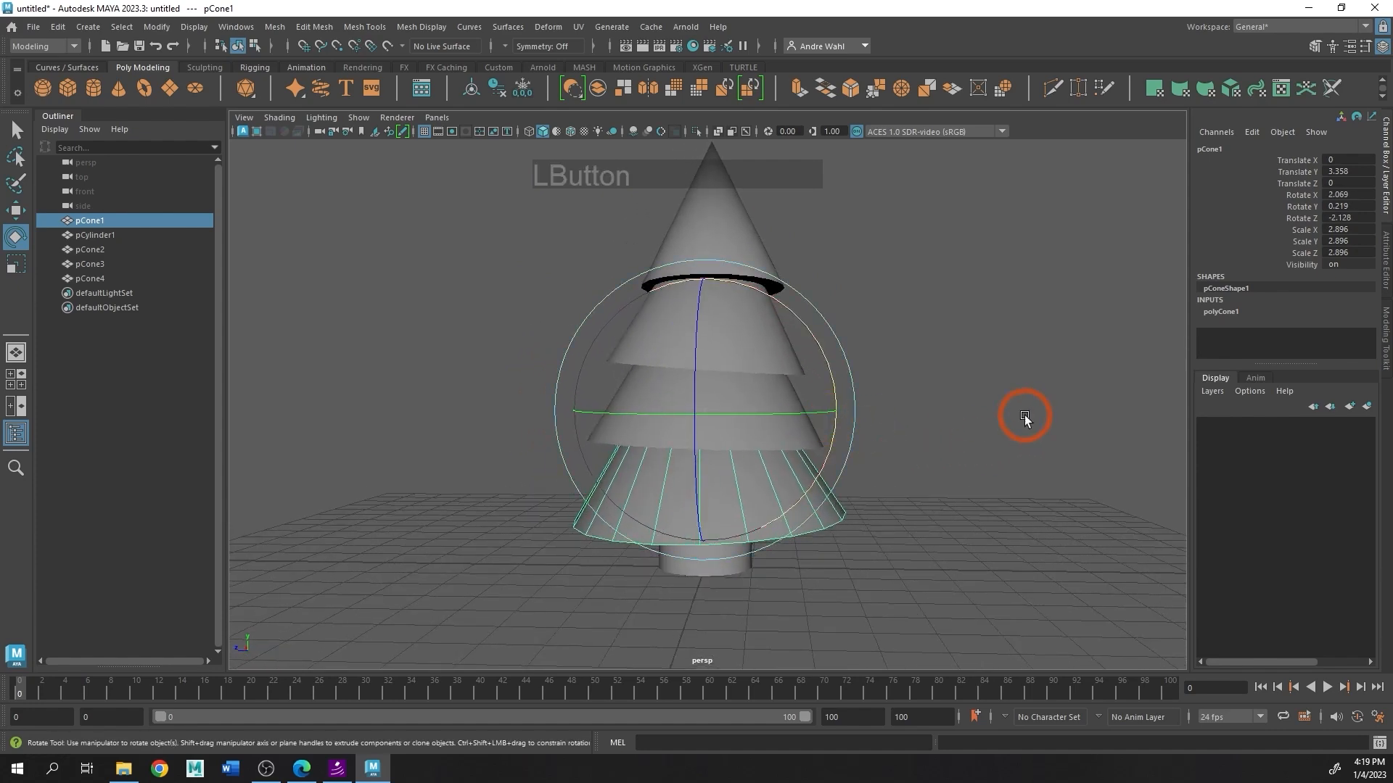
Step: Examine the finished tree from several sides, and select the trunk cylinder to check it up close
right_click_drag(933, 445, 899, 441, "alt")
left_click_drag(899, 441, 841, 480, "alt")
left_click_drag(884, 481, 893, 516, "alt")
right_click_drag(896, 507, 981, 474, "alt")
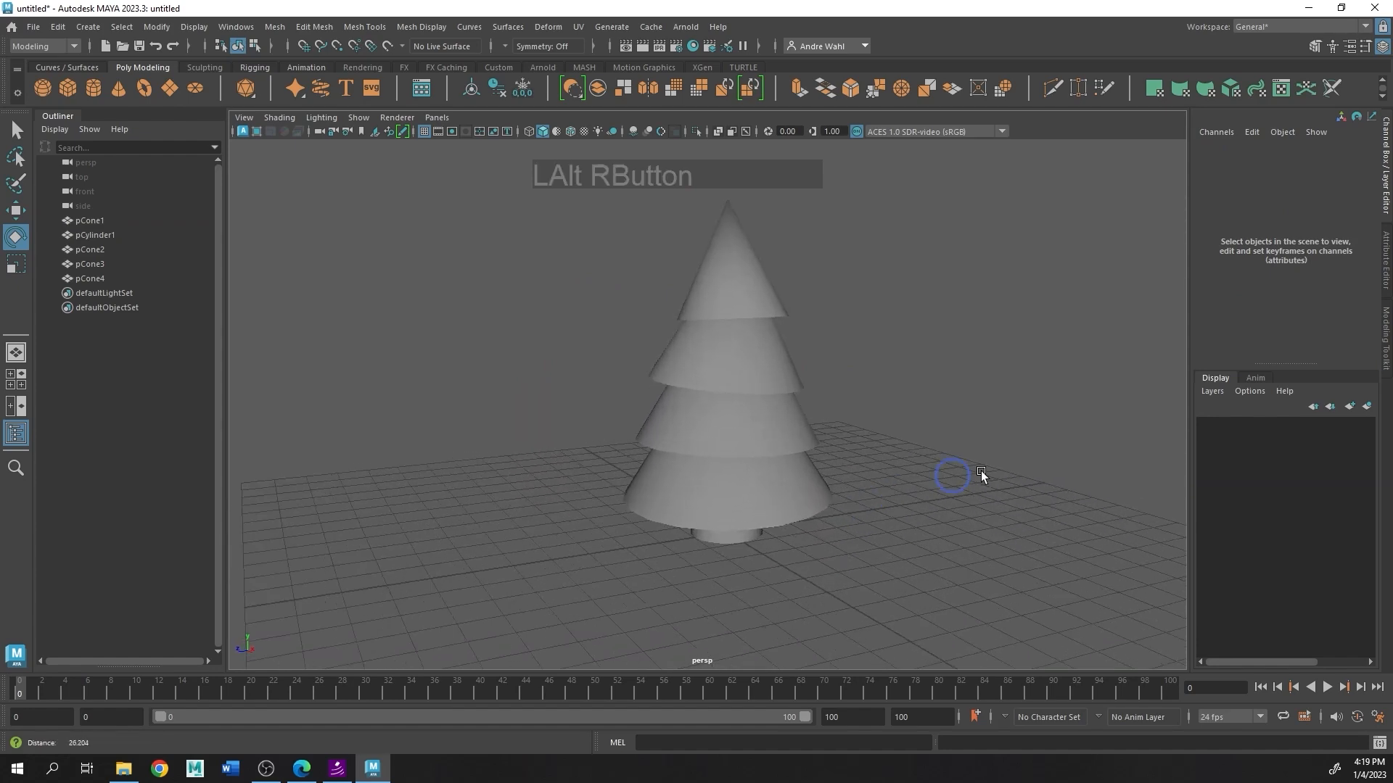
left_click_drag(870, 511, 798, 463, "alt")
left_click(751, 506)
middle_click_drag(759, 506, 746, 454, "alt")
right_click_drag(819, 471, 984, 486, "alt")
key("r")
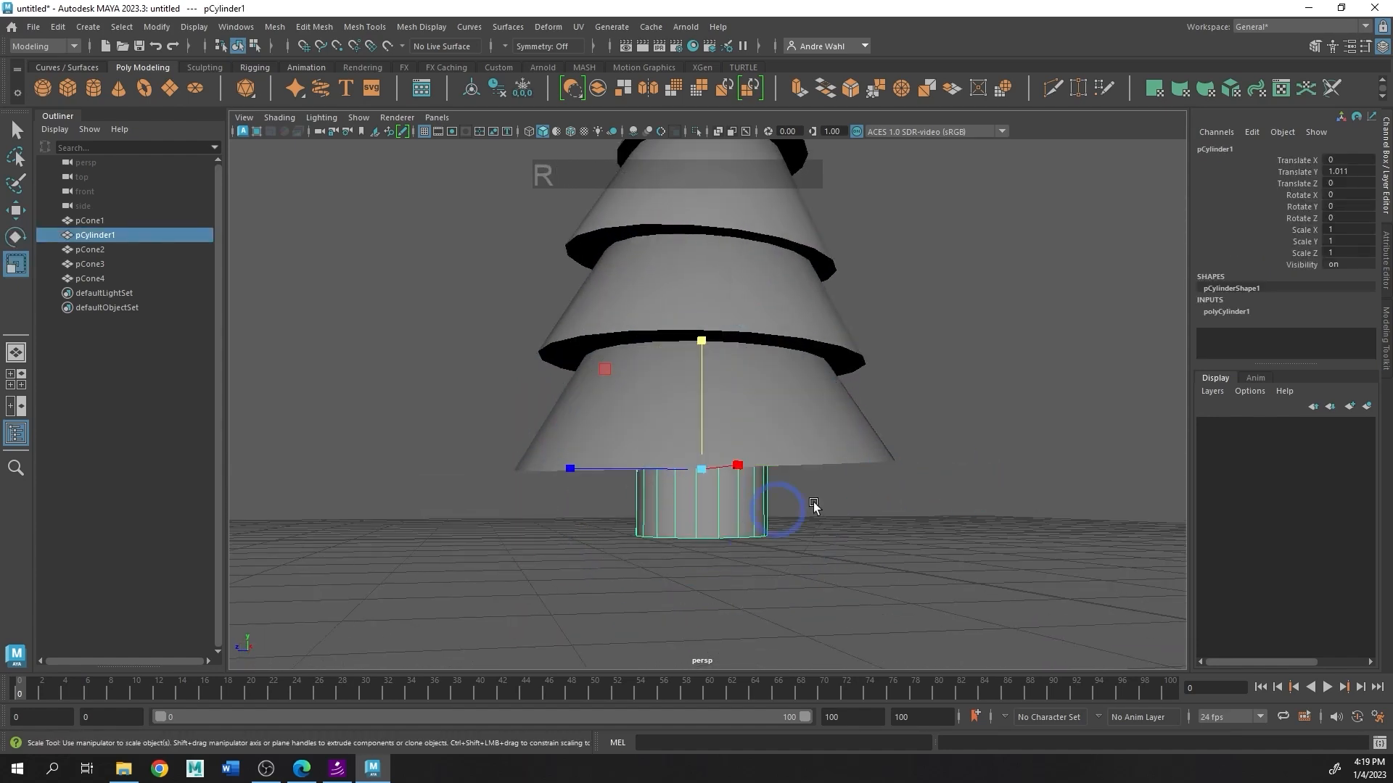
right_click_drag(811, 507, 513, 478, "alt")
middle_click_drag(715, 454, 718, 518, "alt")
left_click_drag(907, 424, 832, 422, "alt")
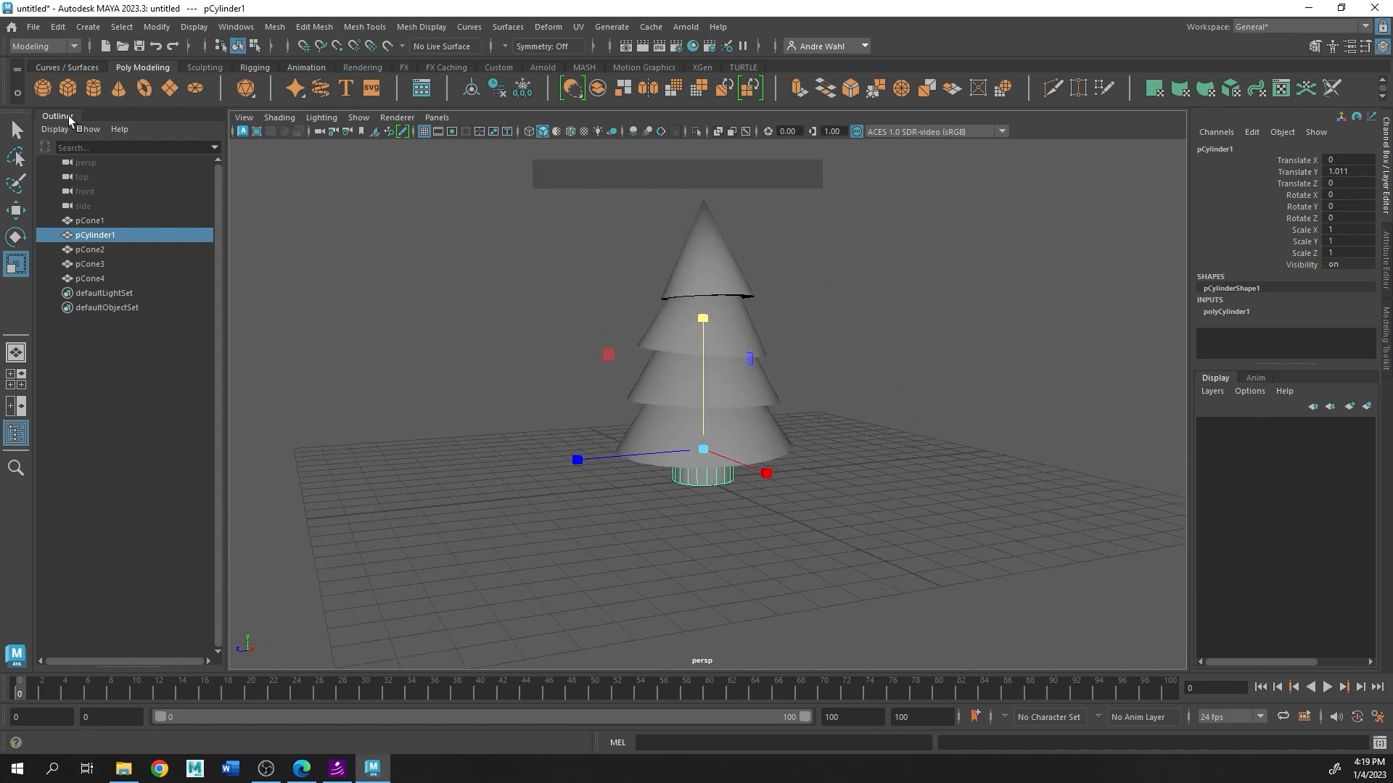
Step: Select the cone tiers one after another from the top to the bottom and switch to the Move tool
left_click(718, 233)
left_click(721, 334)
left_click(725, 375)
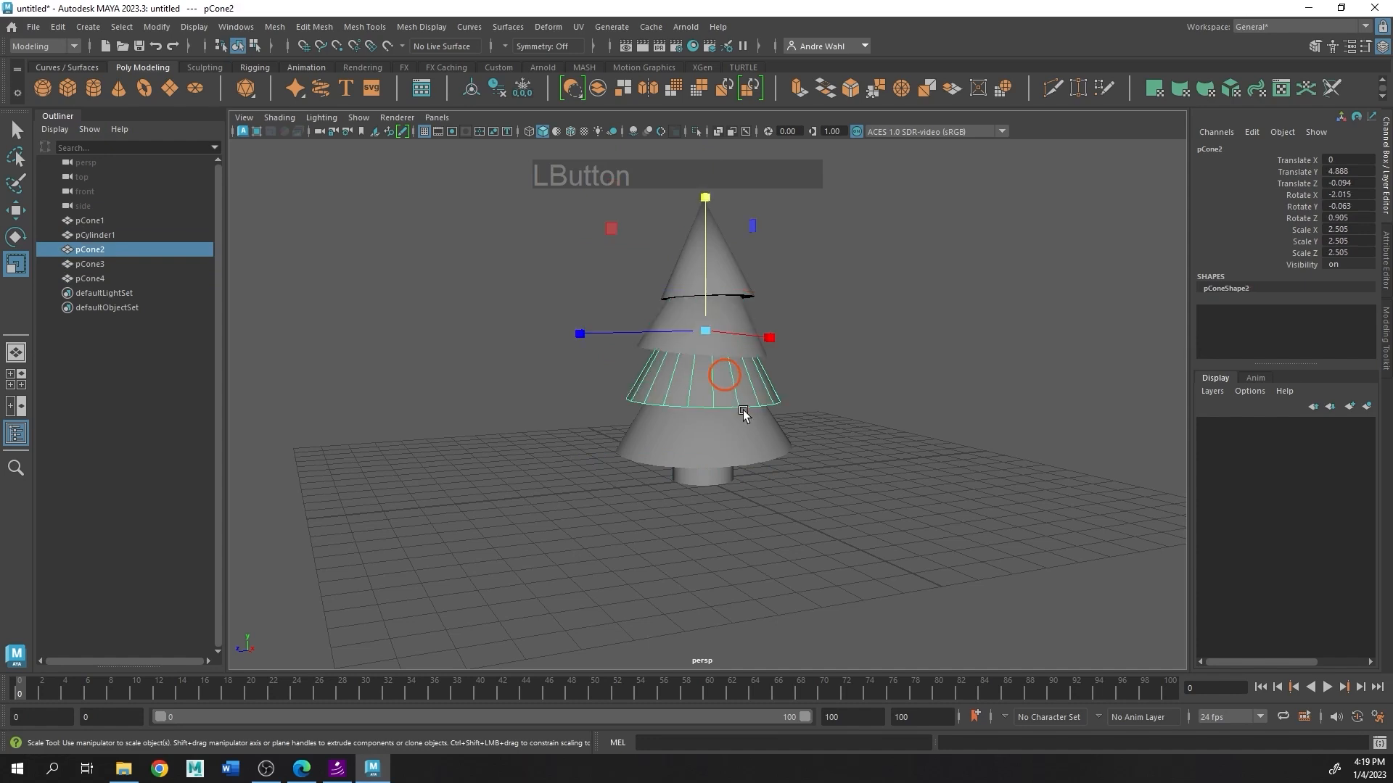
left_click(752, 438)
key("w")
left_click(715, 274)
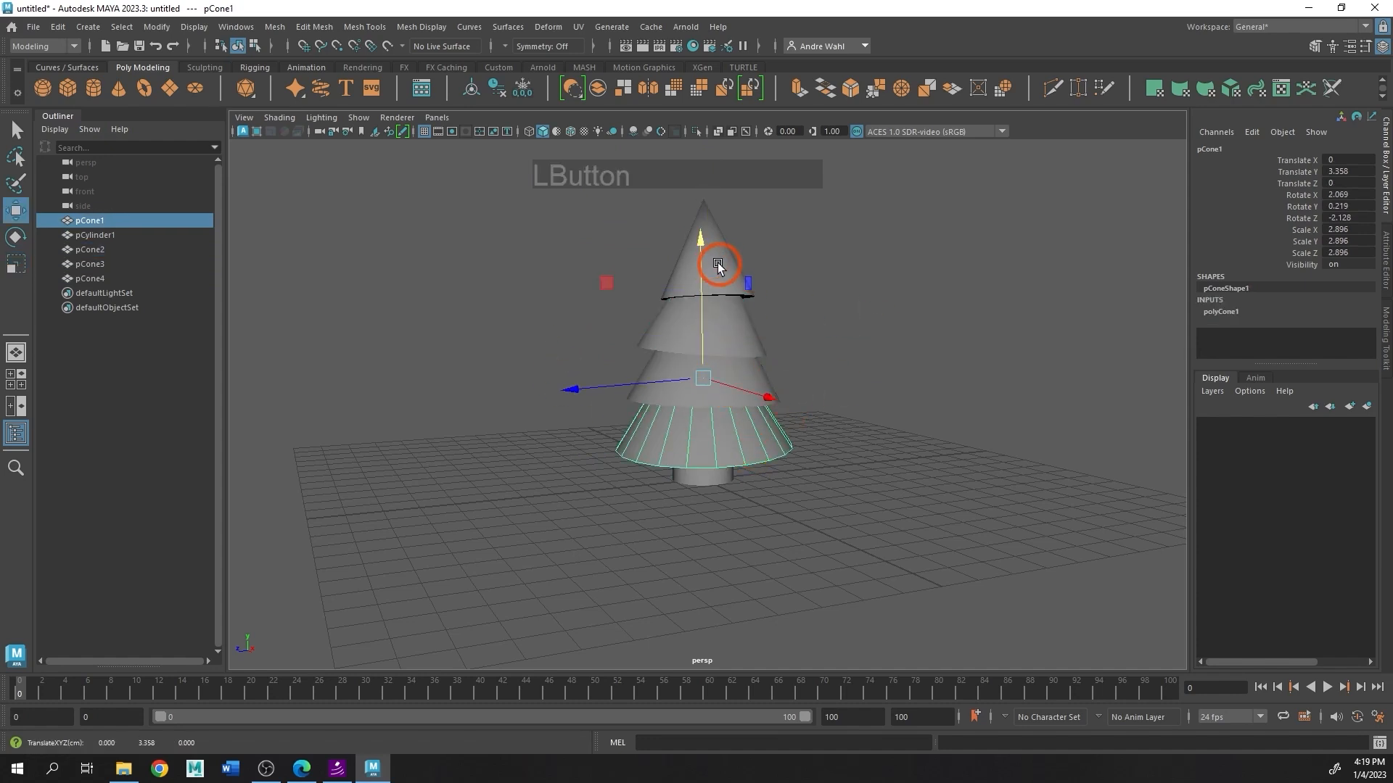
Step: Try raising the four cone tiers one at a time from top to bottom, bringing the bottom cone to about 4.01 in Y
left_click_drag(700, 209, 701, 180)
left_click(709, 301)
left_click_drag(711, 245, 713, 218)
left_click(706, 341)
left_click_drag(719, 317, 707, 284)
left_click(718, 413)
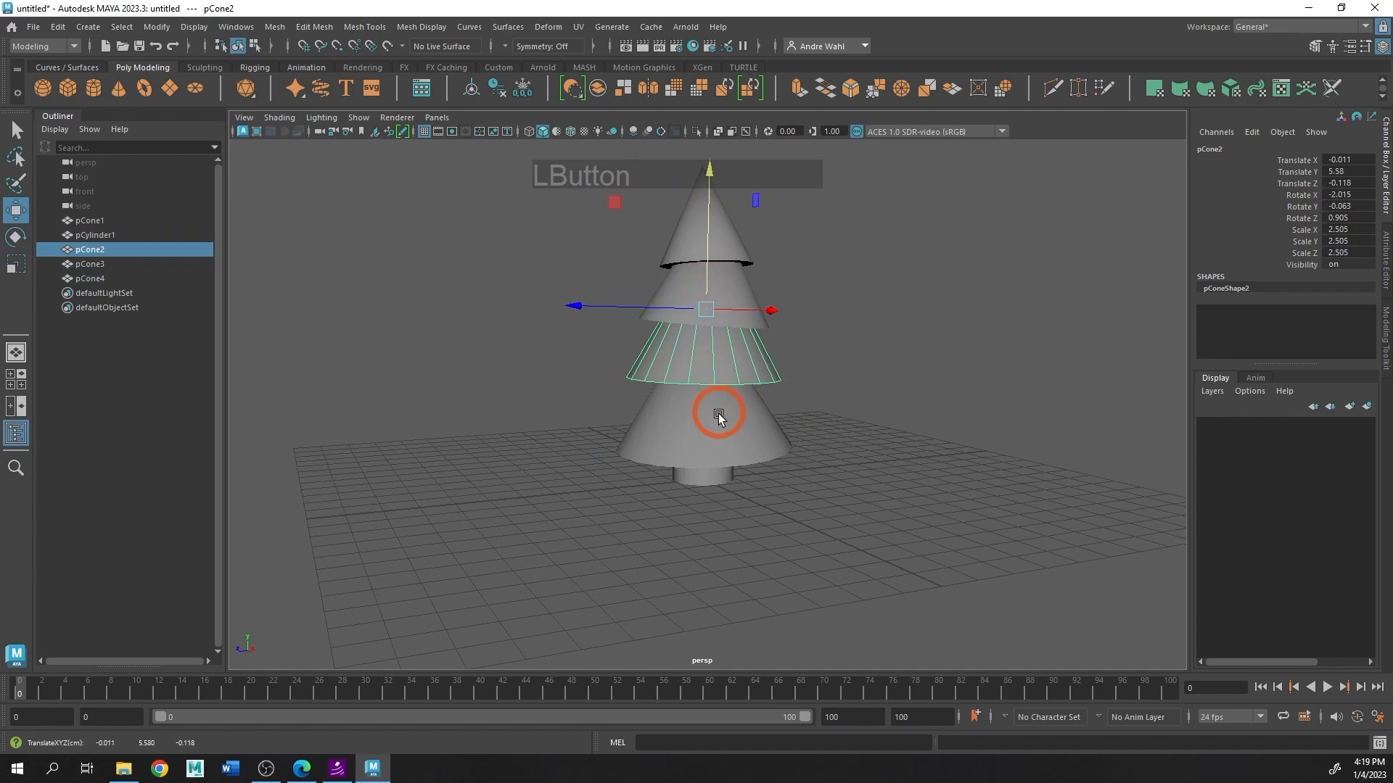
left_click_drag(718, 414, 709, 351)
key("ctrl+z")
key("ctrl+z")
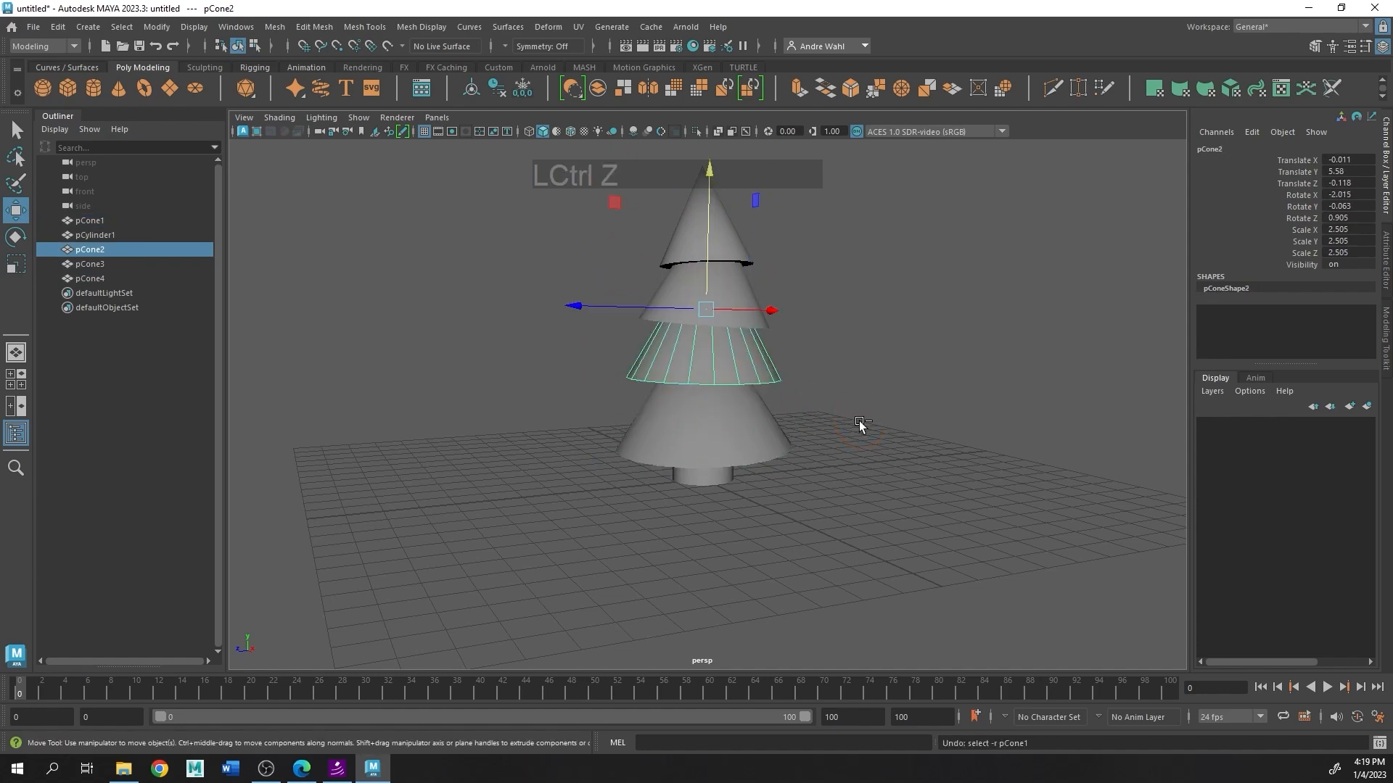
left_click(719, 409)
left_click_drag(701, 353, 701, 327)
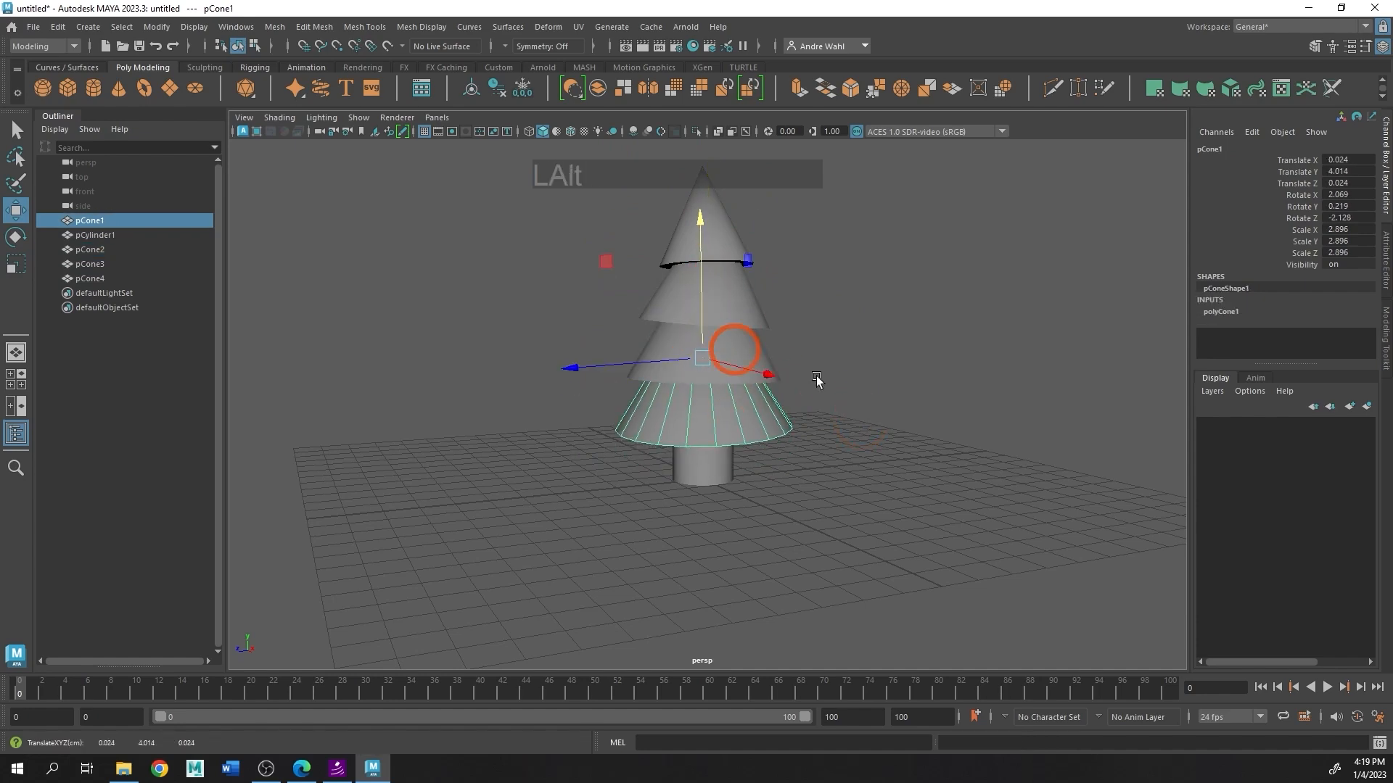
Step: Check the spread-out tiers from the side and undo the individual upward moves of the cones
left_click_drag(822, 382, 788, 370, "alt")
middle_click_drag(789, 370, 675, 398, "alt")
right_click_drag(675, 398, 802, 466, "alt")
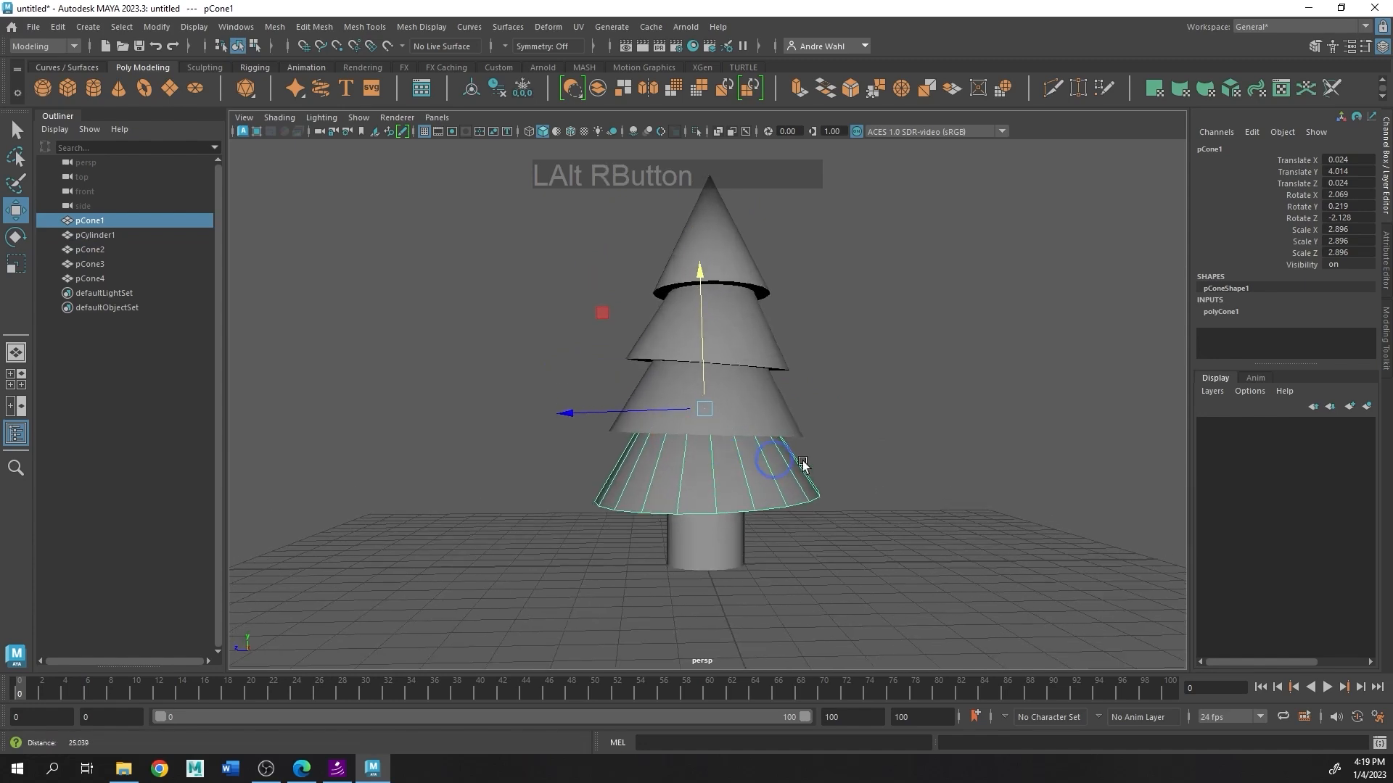
middle_click_drag(802, 467, 787, 472, "alt")
right_click_drag(786, 472, 751, 451, "alt")
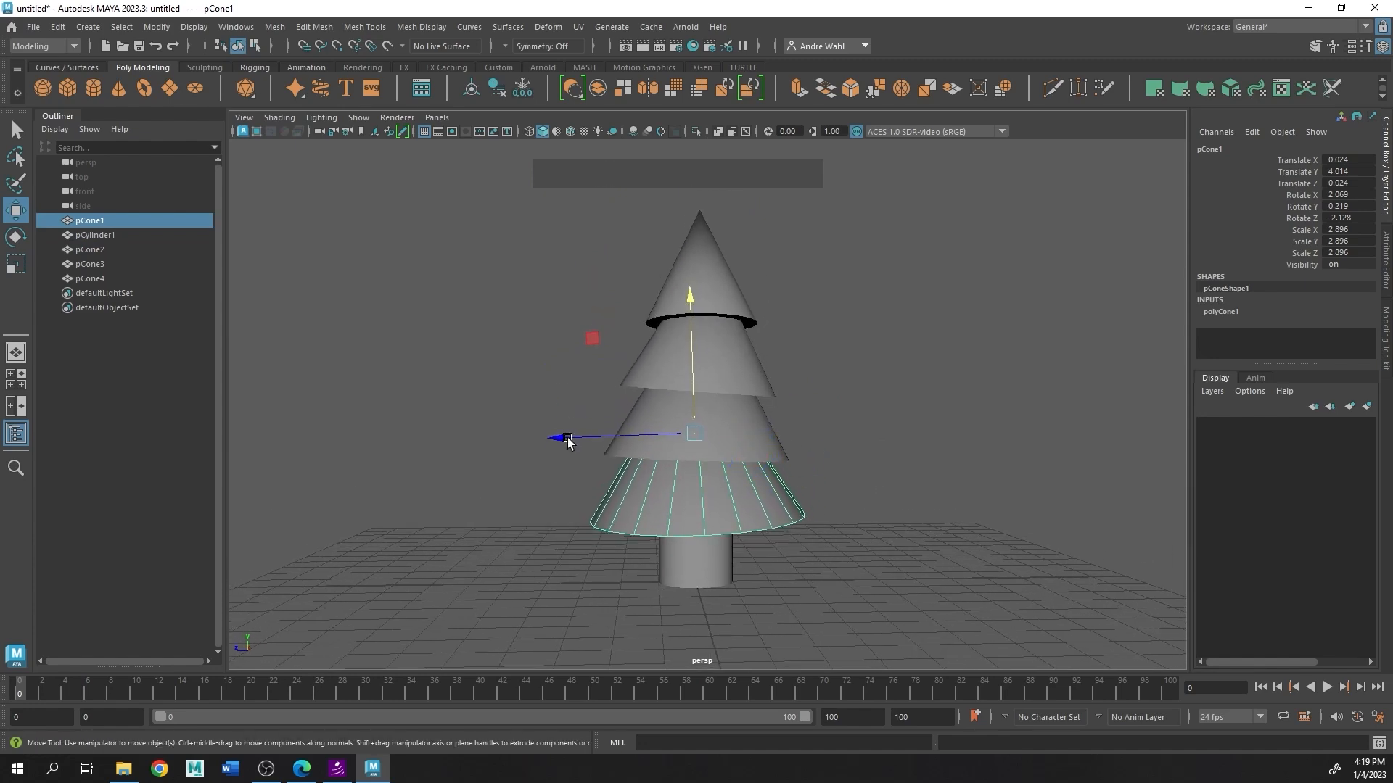
key("ctrl+z")
key("ctrl+z")
key("ctrl+z")
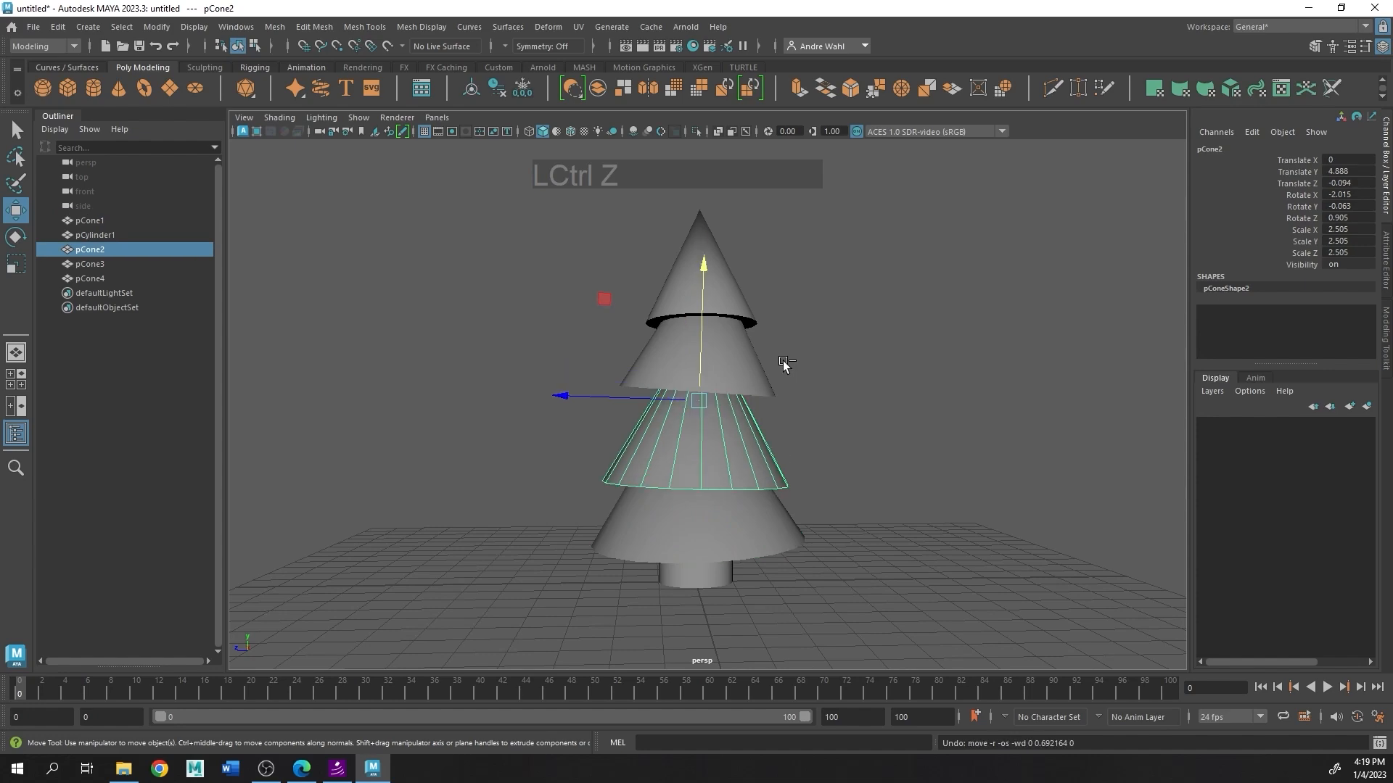
key("ctrl+z")
key("ctrl+z")
key("ctrl+z")
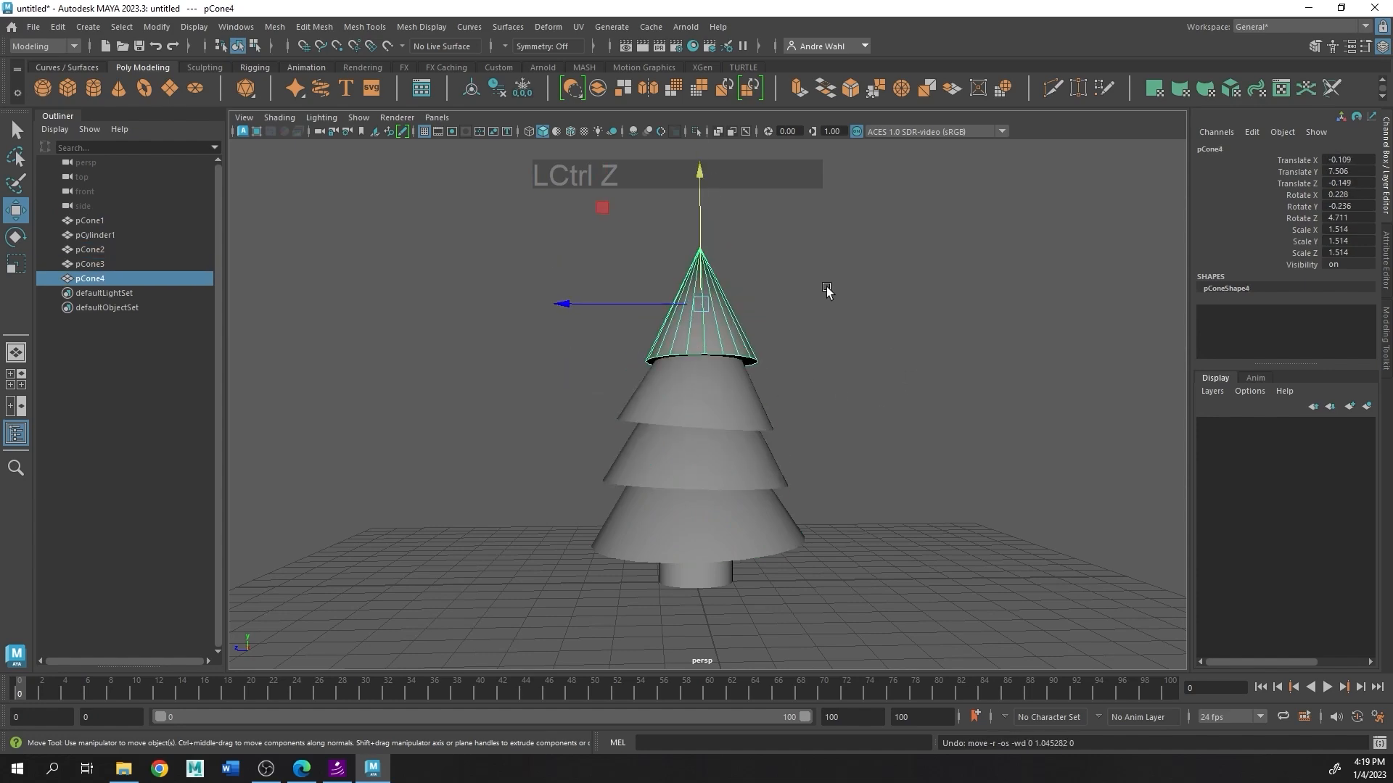
Step: Add the other three cones and the trunk cylinder to the selection, and inspect the tree from below and the side
left_click_drag(829, 316, 896, 289, "alt")
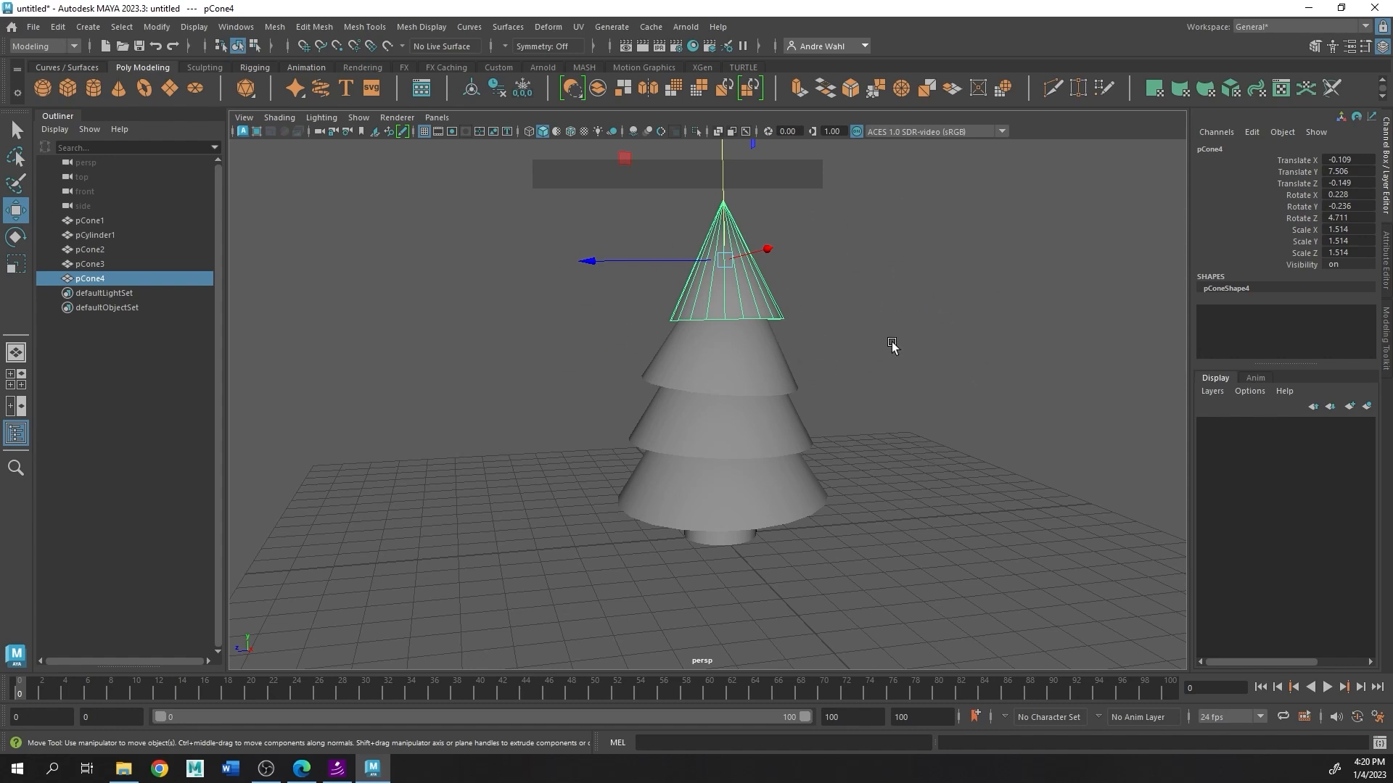
left_click(771, 361, "shift")
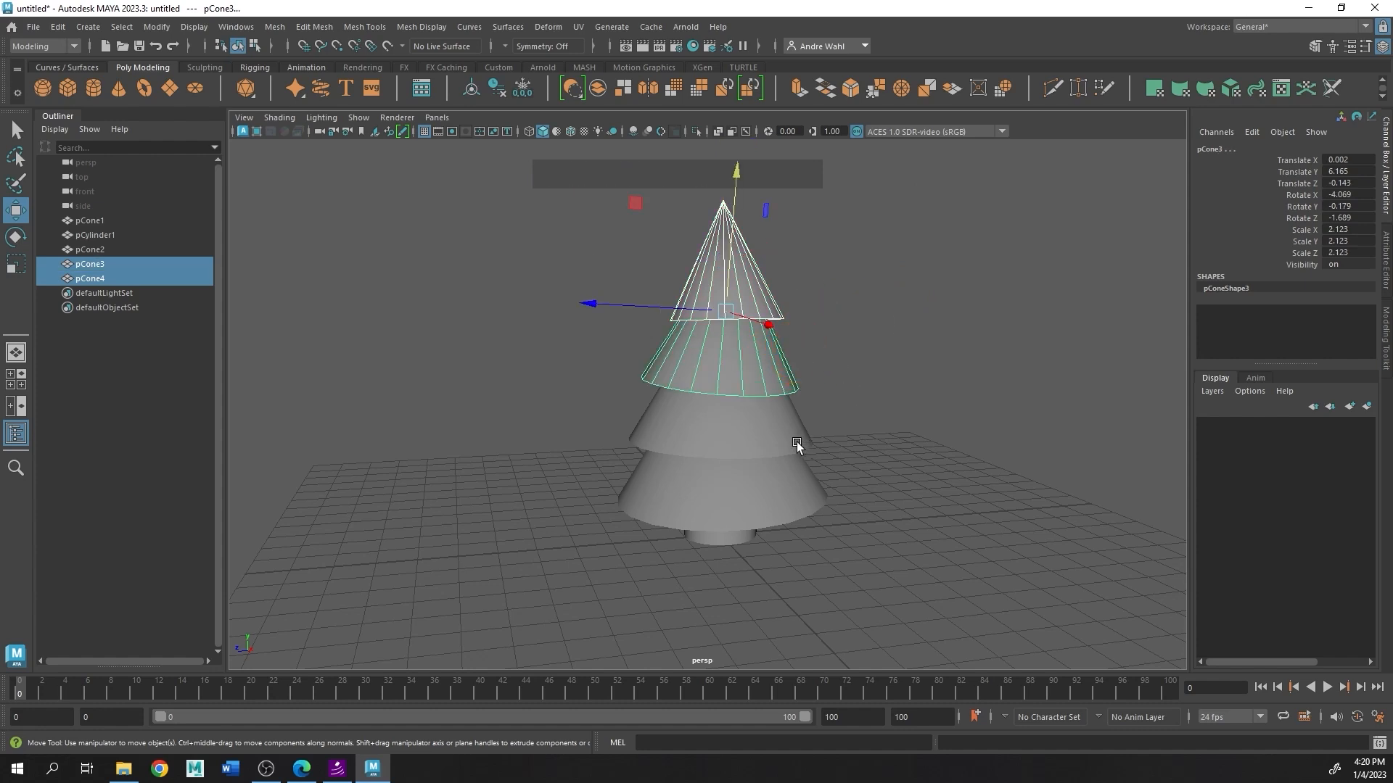
left_click(867, 444, "shift")
left_click(847, 495, "shift")
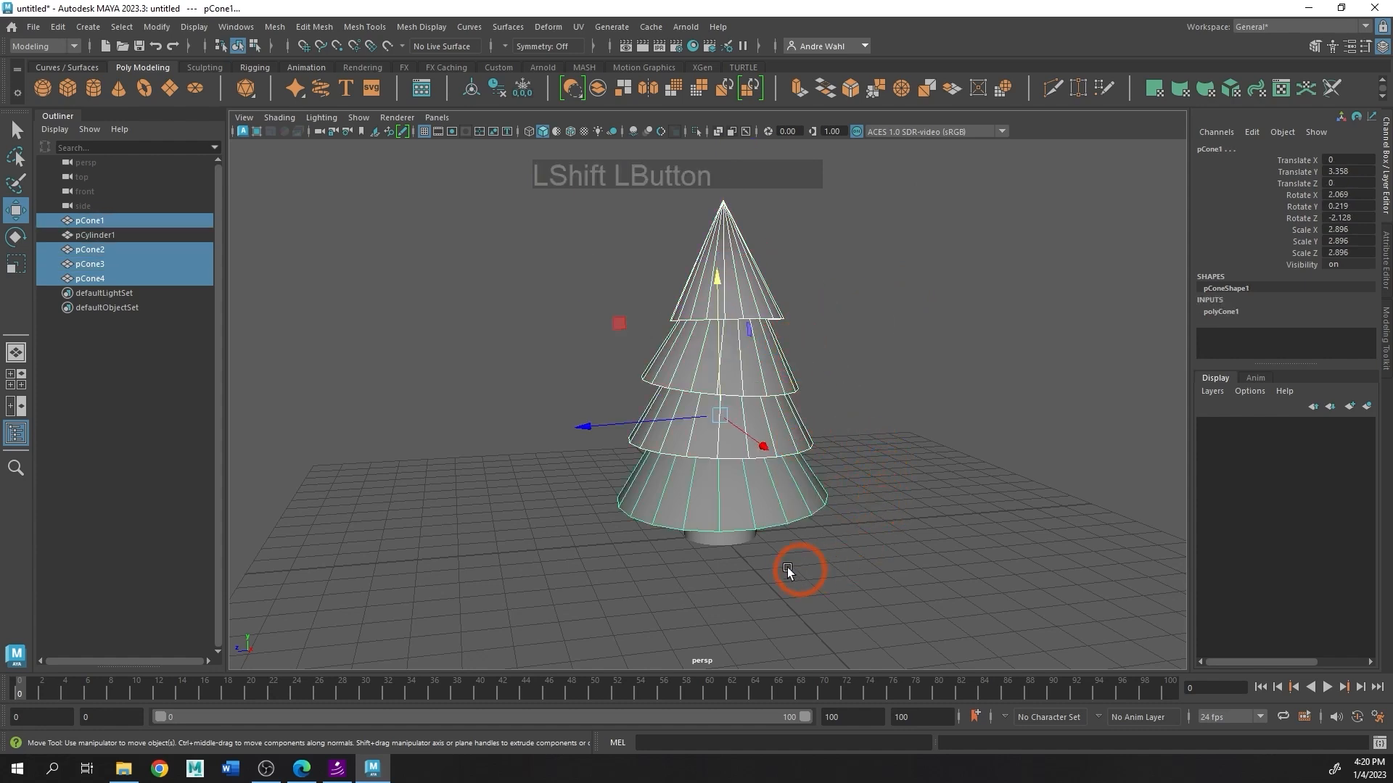
left_click(720, 541, "shift")
middle_click_drag(843, 477, 754, 413, "alt")
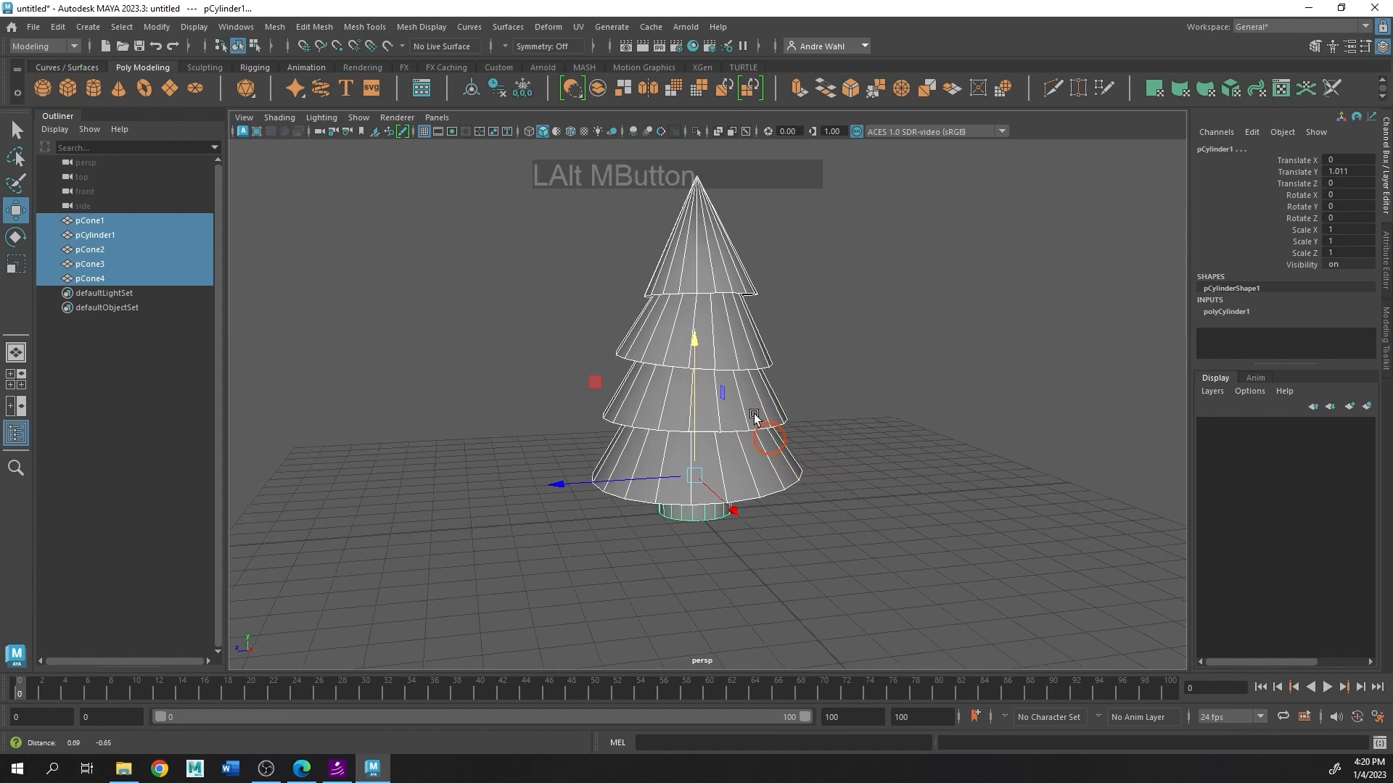
right_click_drag(755, 414, 908, 432, "alt")
left_click_drag(908, 432, 895, 415, "alt")
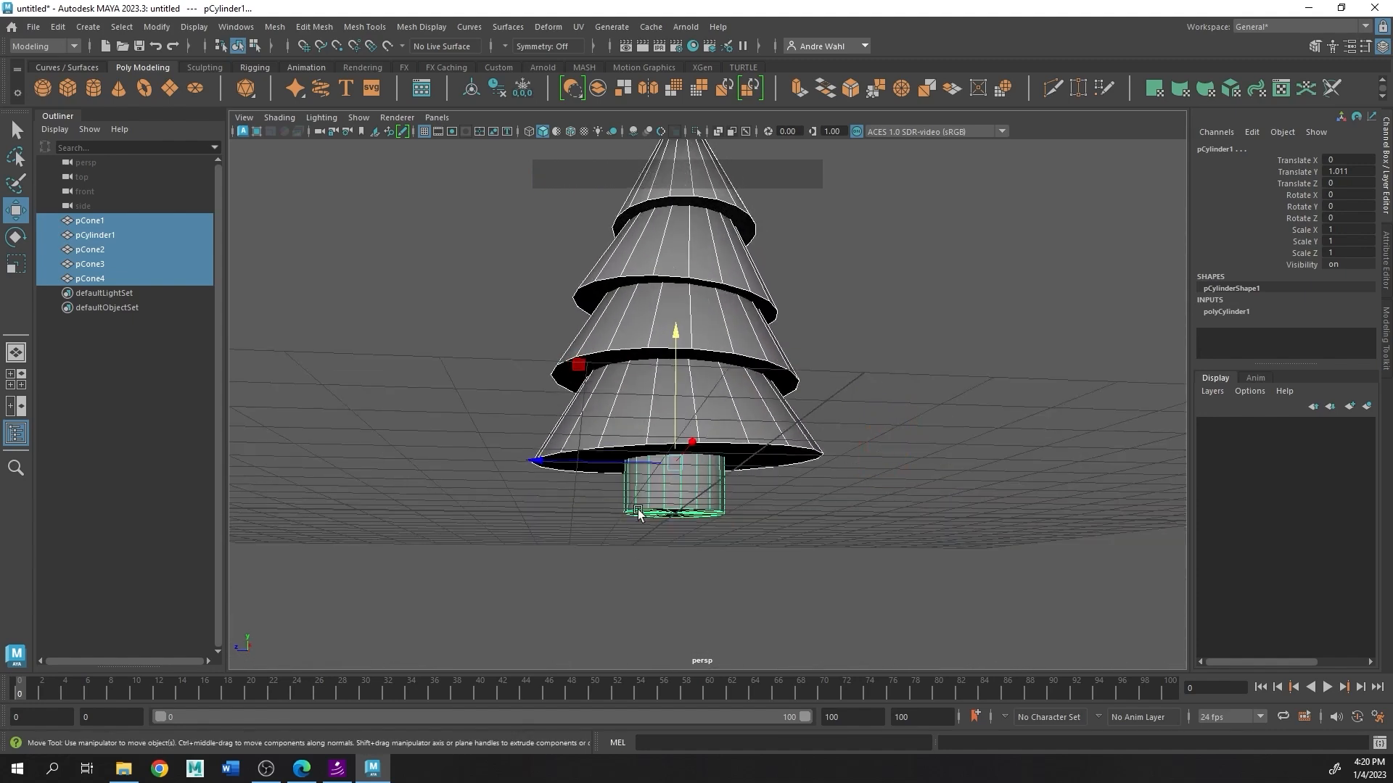
left_click_drag(793, 389, 786, 398, "alt")
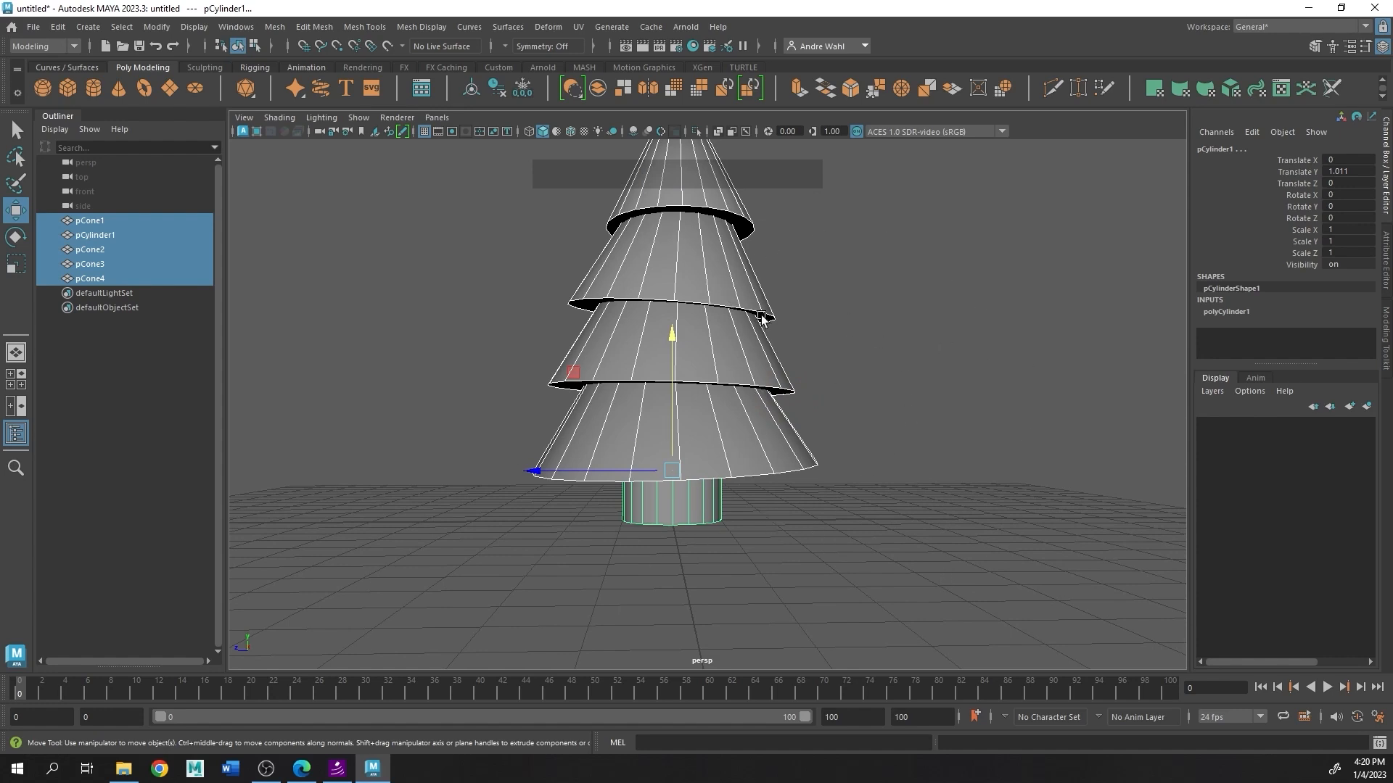
middle_click_drag(761, 317, 737, 332, "alt")
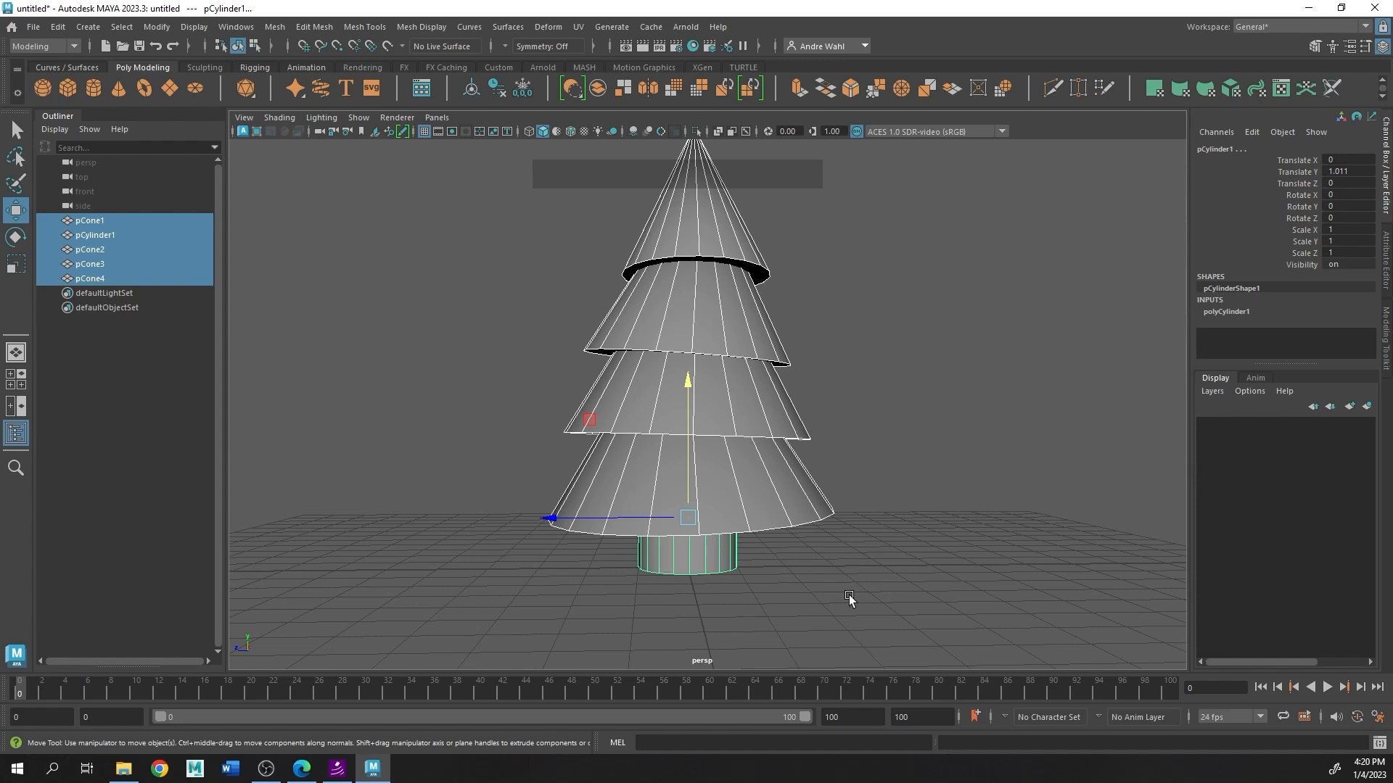
Step: Remove the trunk from the selection and raise the four cones together until the bottom cone is at about 4.69 in Y
key("ctrl")
left_click(728, 569, "ctrl")
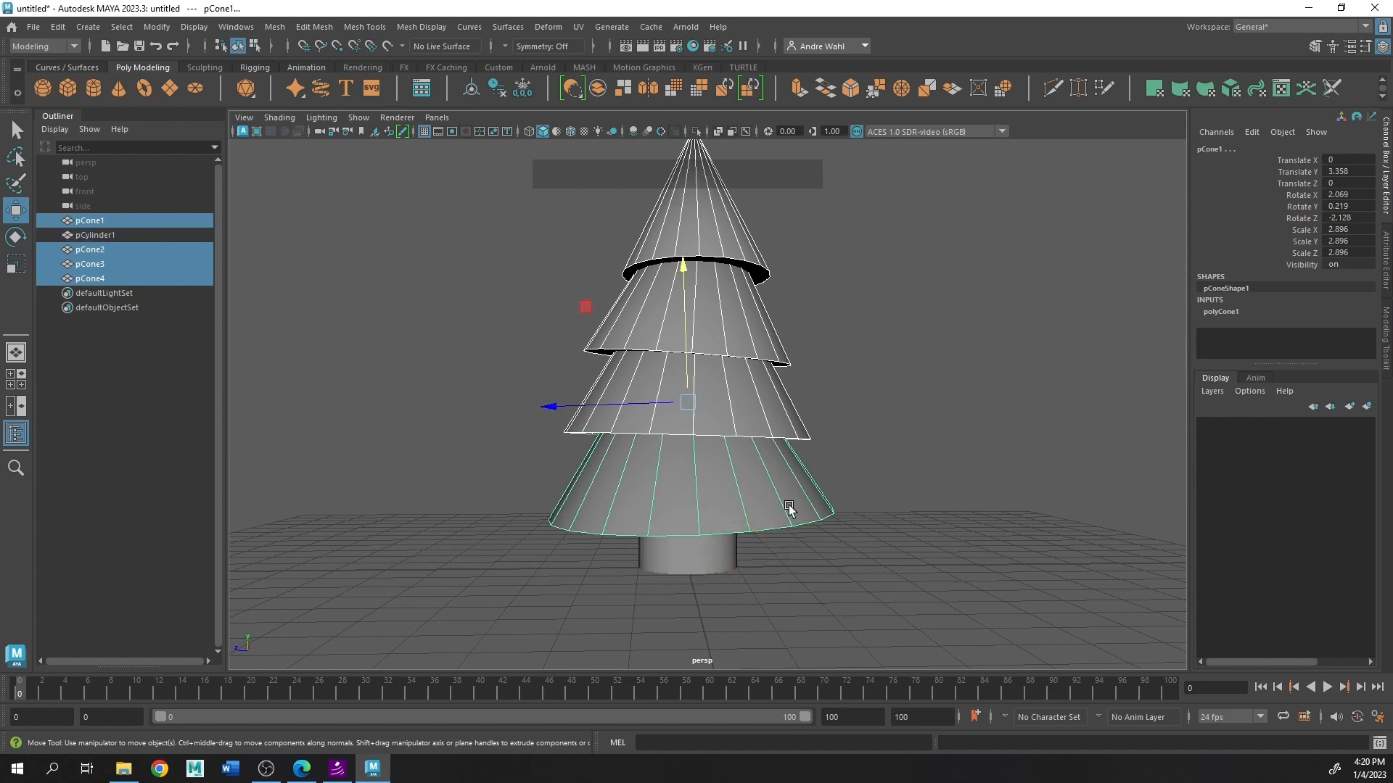
right_click_drag(796, 373, 780, 311, "alt")
middle_click_drag(780, 311, 727, 385, "alt")
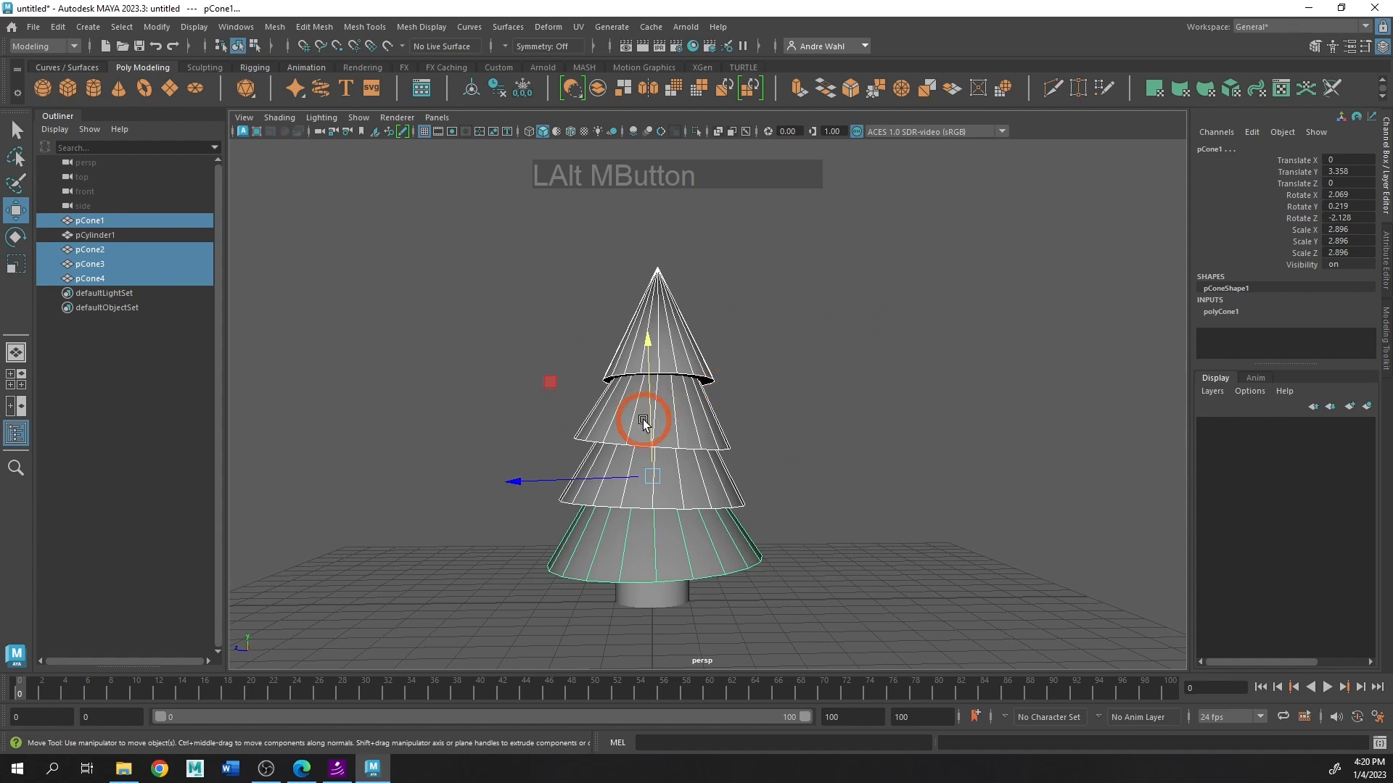
left_click_drag(638, 414, 641, 364)
Step: Try scaling the four cones together, undo it and try the Rotate tool
key("r")
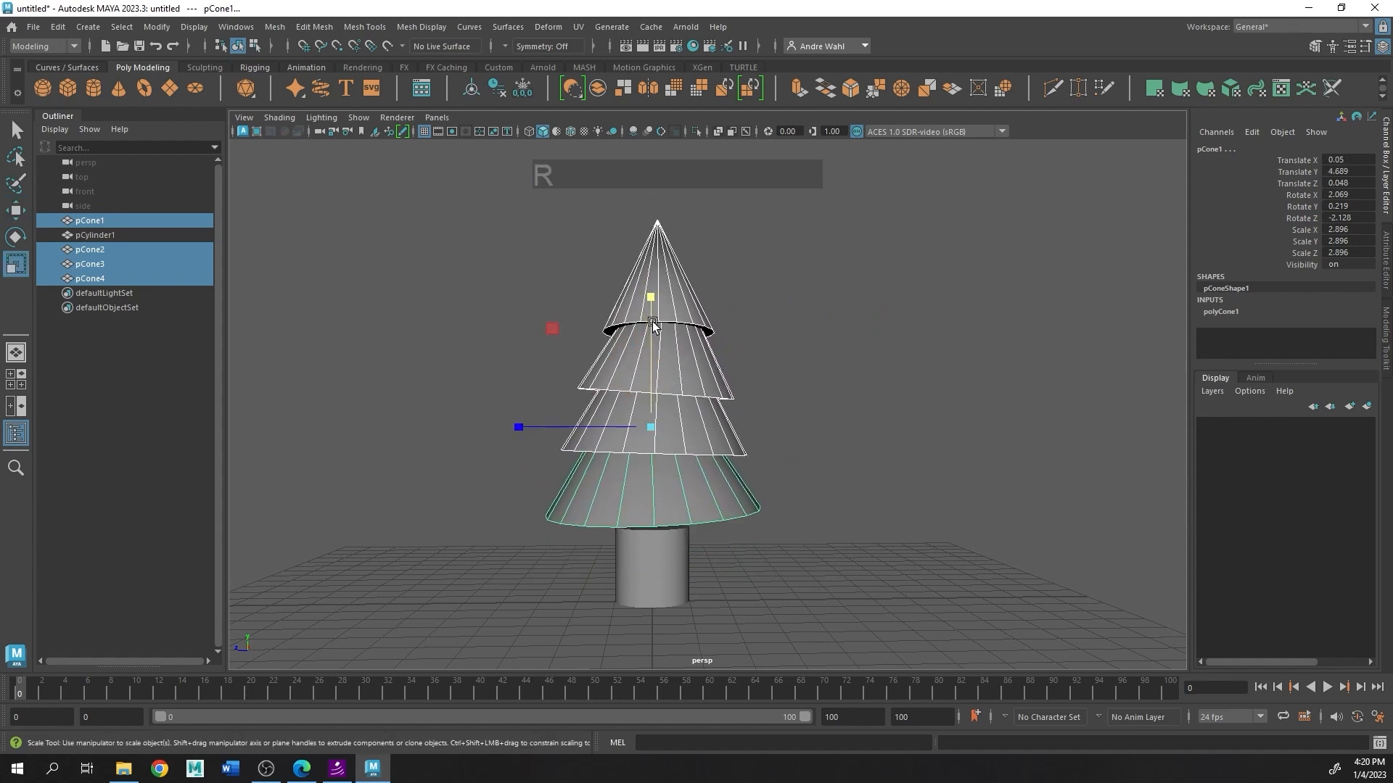
left_click_drag(647, 294, 618, 267)
key("ctrl+z")
key("e")
mouse_move(746, 331)
left_mouse_down()
mouse_move(740, 314)
mouse_move(754, 410)
mouse_move(721, 240)
mouse_move(760, 285)
mouse_move(758, 328)
left_mouse_up()
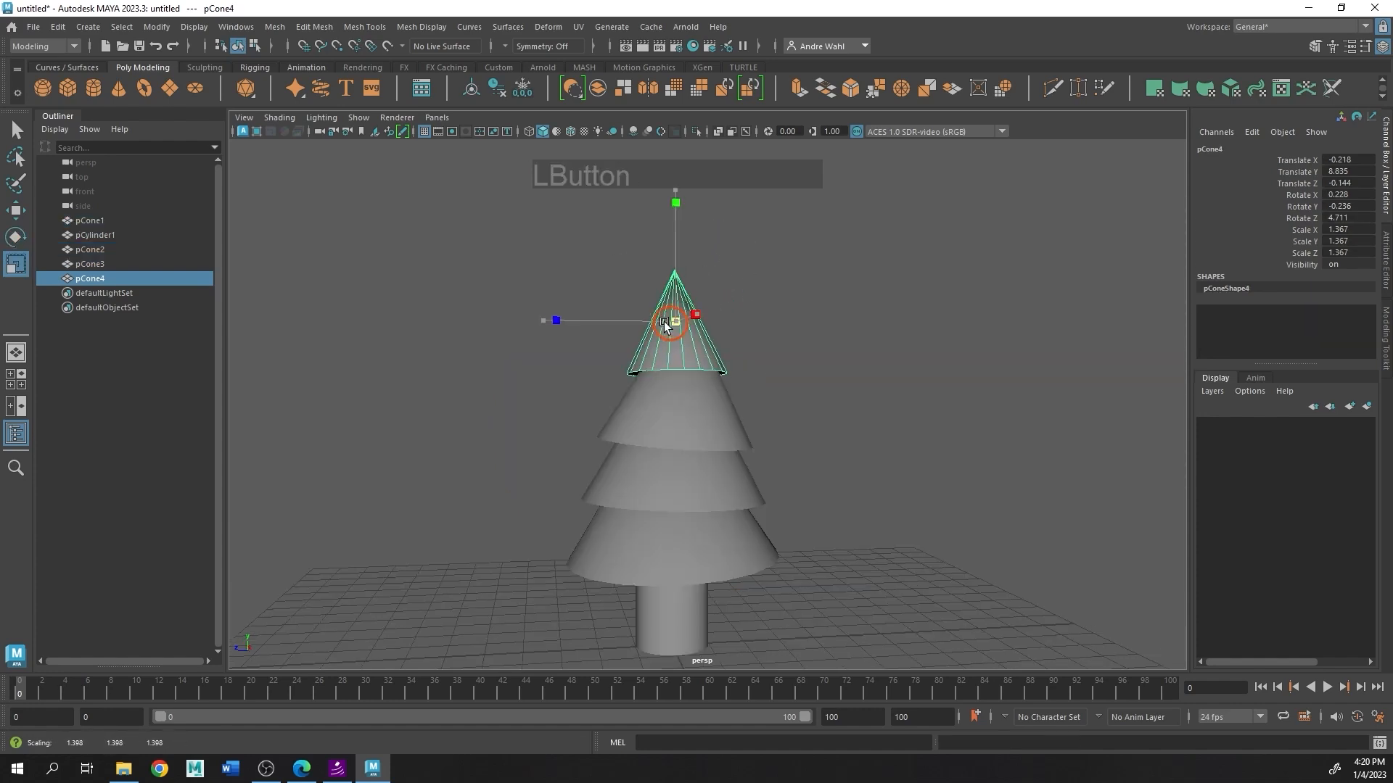
Step: Scale the top cone to about 1.11 at 9.17 in Y, and the cone below it to about 1.83 at 7.54
left_click_drag(668, 324, 679, 277)
key("w")
left_click(699, 394)
key("r")
left_click_drag(684, 371, 654, 356)
key("ctrl+z")
key("w")
Step: Rotate the second cone from the top slightly to level its rim, and clear the selection
left_click(736, 439)
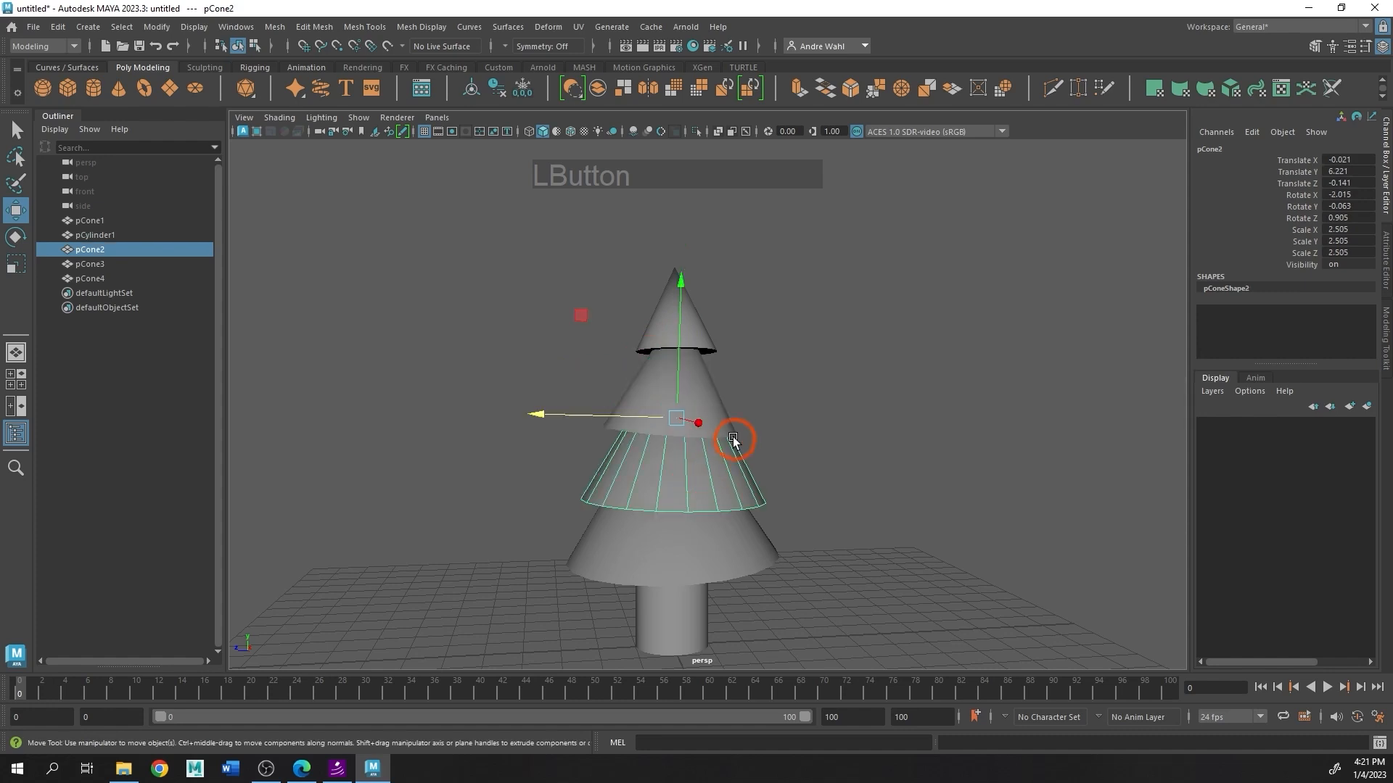
key("e")
key("w")
left_click(703, 393)
key("e")
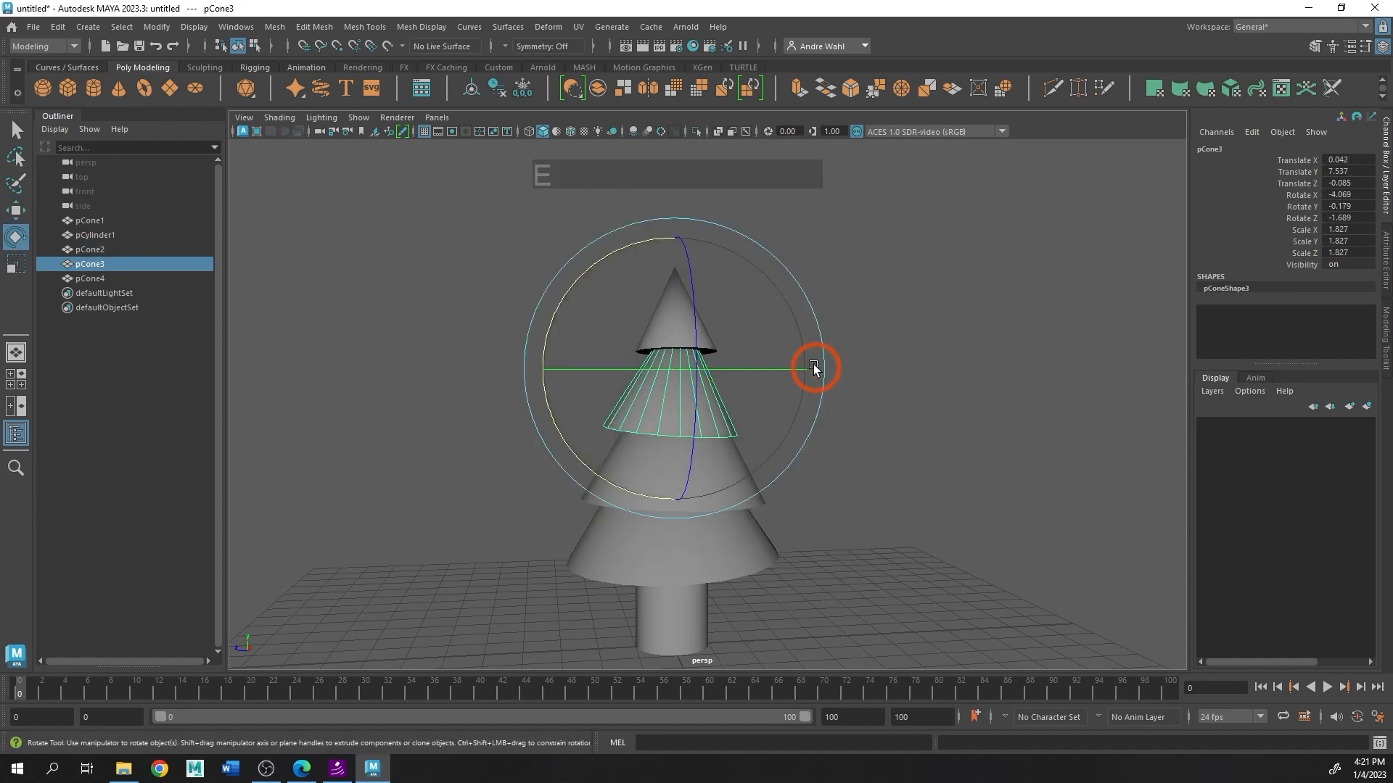
left_click_drag(815, 367, 818, 333)
key("r")
left_click(678, 319)
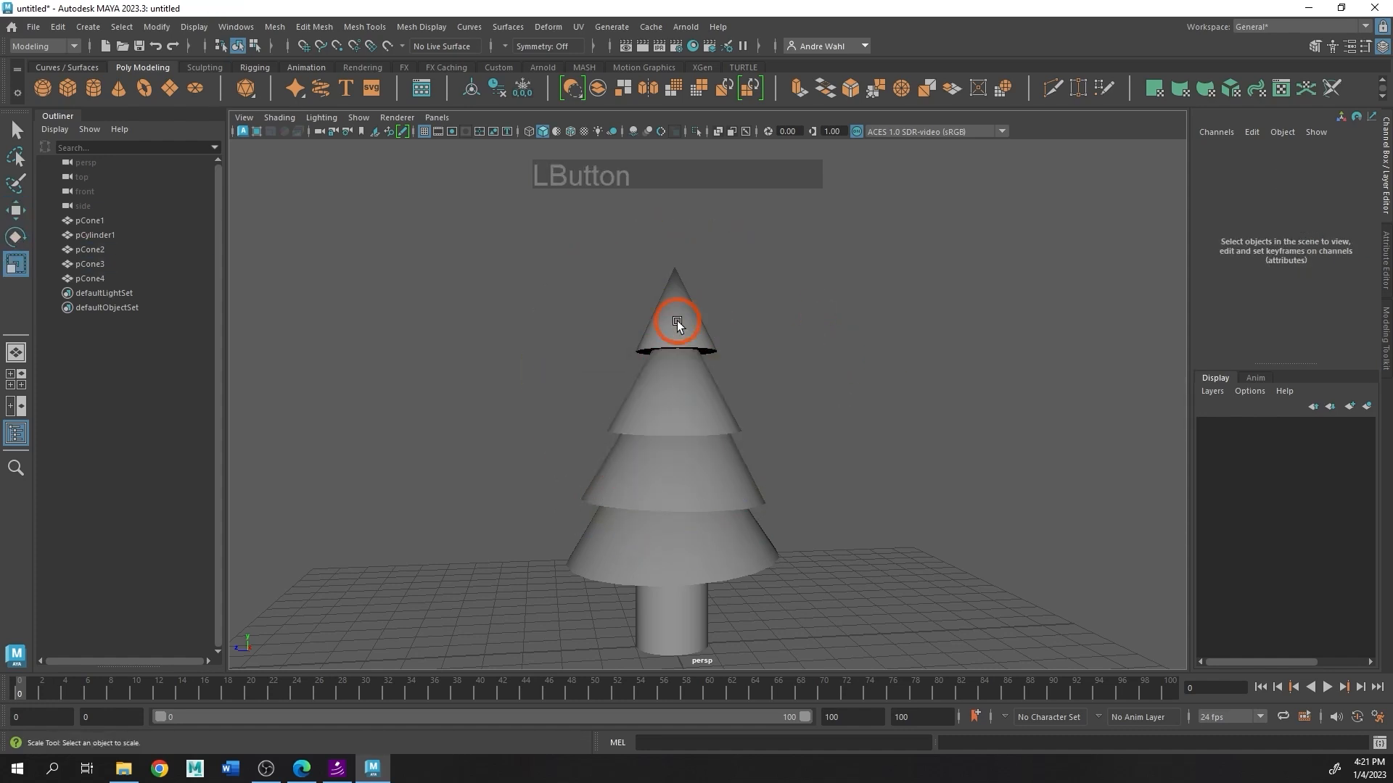
Step: Slim the trunk cylinder, stretch and raise it to meet the bottom cone, and clear the selection
left_click_drag(664, 211, 790, 311)
left_click(682, 345)
key("w")
middle_click_drag(680, 341, 671, 390, "alt")
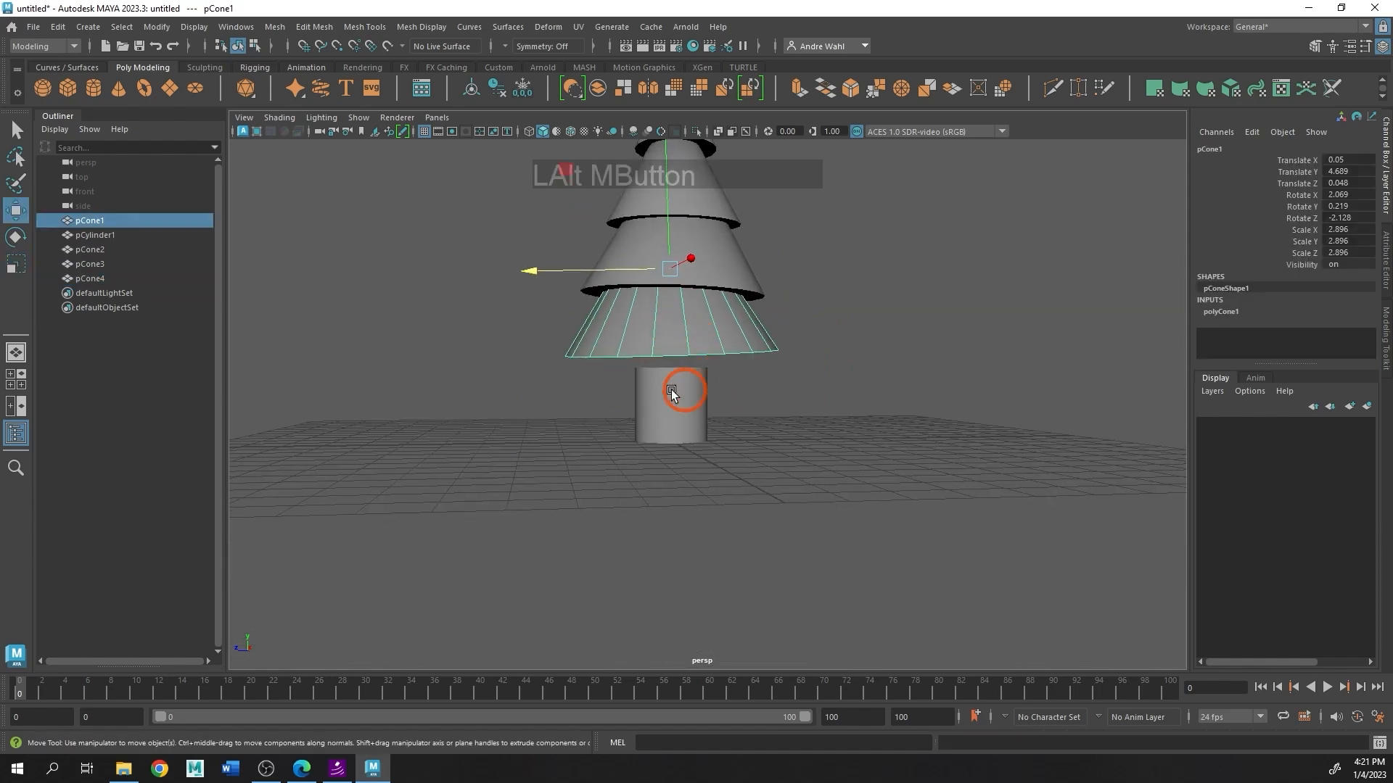
left_click_drag(672, 389, 670, 389, "alt")
right_click_drag(670, 390, 817, 385, "alt")
left_click(645, 399)
key("r")
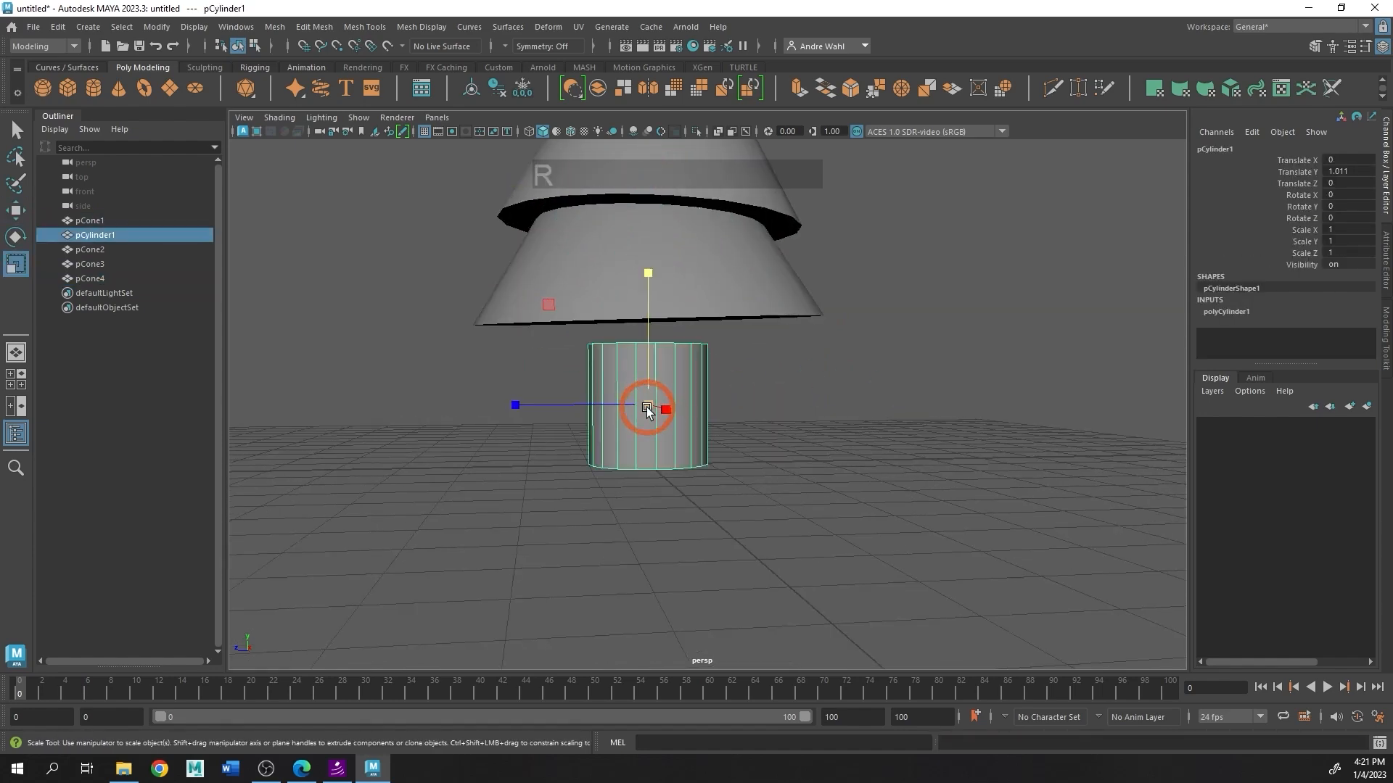
mouse_move(647, 404)
left_mouse_down()
mouse_move(606, 404)
mouse_move(621, 398)
left_mouse_up()
left_click_drag(648, 325, 637, 215)
left_click_drag(650, 405, 648, 361)
key("w")
key("r")
left_click(856, 333)
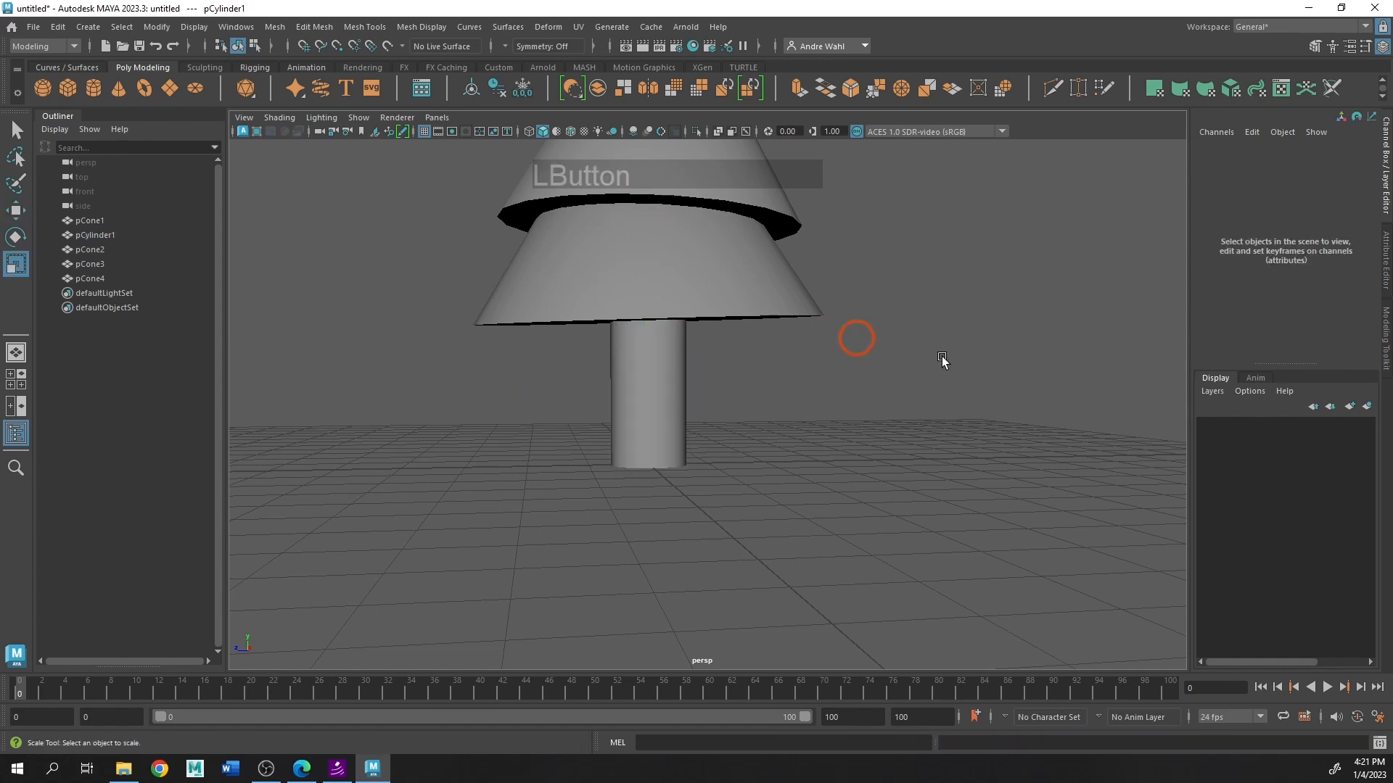
Step: Lower the top cone to about 8.86 in Y so it sits closer to the tier below
left_click_drag(943, 361, 737, 363, "alt")
right_click_drag(737, 364, 749, 455, "alt")
left_click_drag(747, 455, 640, 467, "alt")
middle_click_drag(672, 428, 690, 528, "alt")
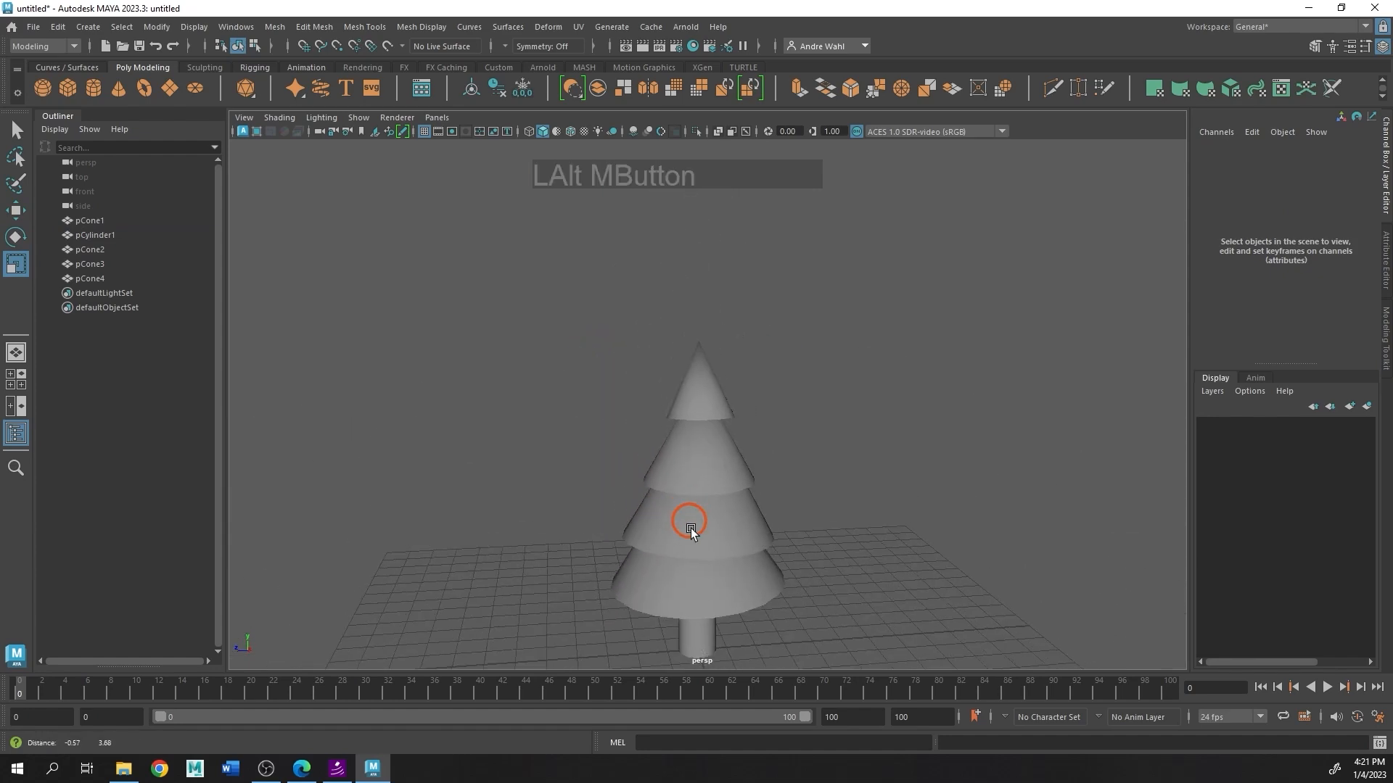
left_click(707, 399)
left_click_drag(787, 399, 670, 333, "alt")
key("r")
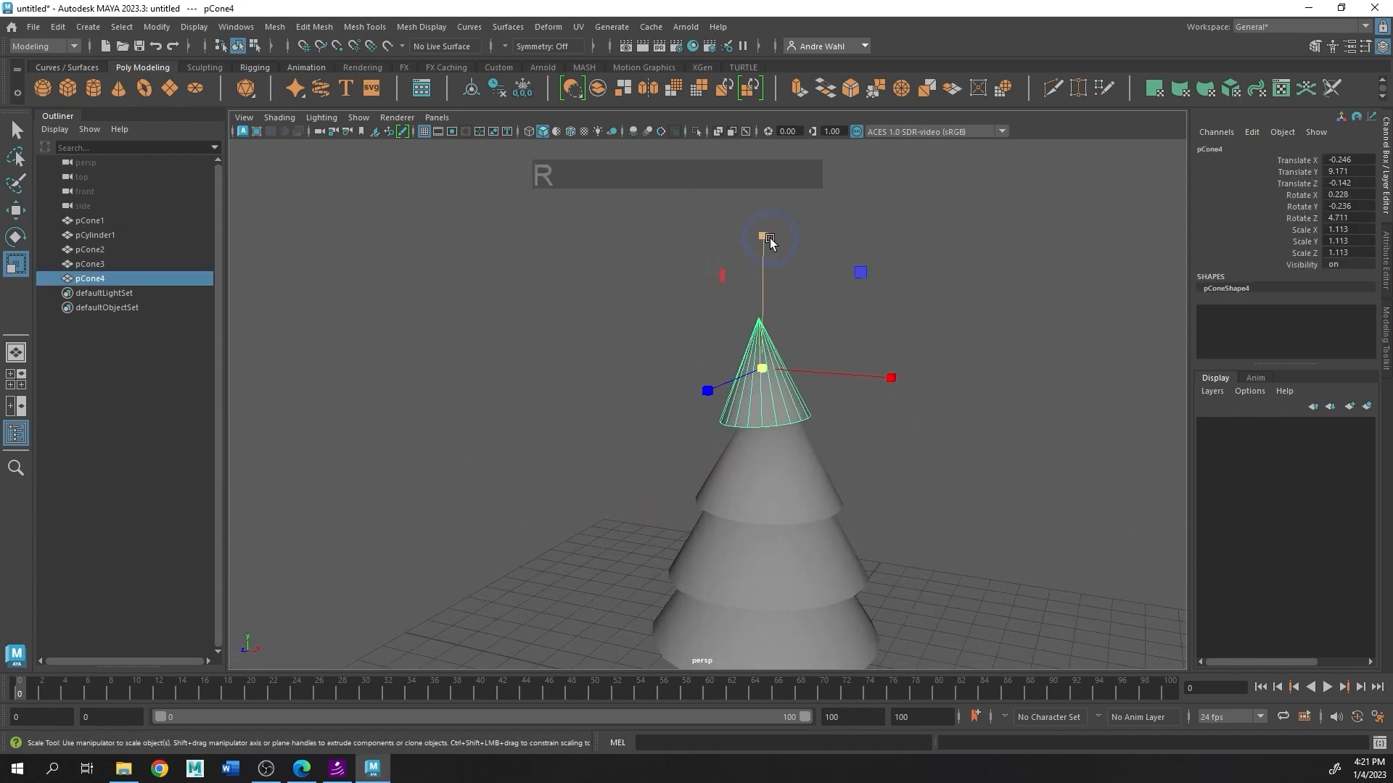
left_click_drag(766, 237, 764, 291)
key("w")
left_click(916, 411)
mouse_move(915, 412)
left_mouse_down("alt")
mouse_move(810, 401)
mouse_move(936, 398)
left_mouse_up("alt")
Step: Shift the top cone horizontally to about -0.11 in X and -0.13 in Z to center it over the tree
left_click(794, 339)
key("r")
left_click_drag(917, 328, 600, 342)
left_click(798, 406)
left_click_drag(798, 408, 911, 396, "alt")
left_click(655, 404)
middle_click_drag(799, 405, 911, 396, "alt")
scroll(911, 396, "up", 3)
left_click(768, 330)
left_click(817, 320)
middle_click_drag(873, 319, 799, 393, "alt")
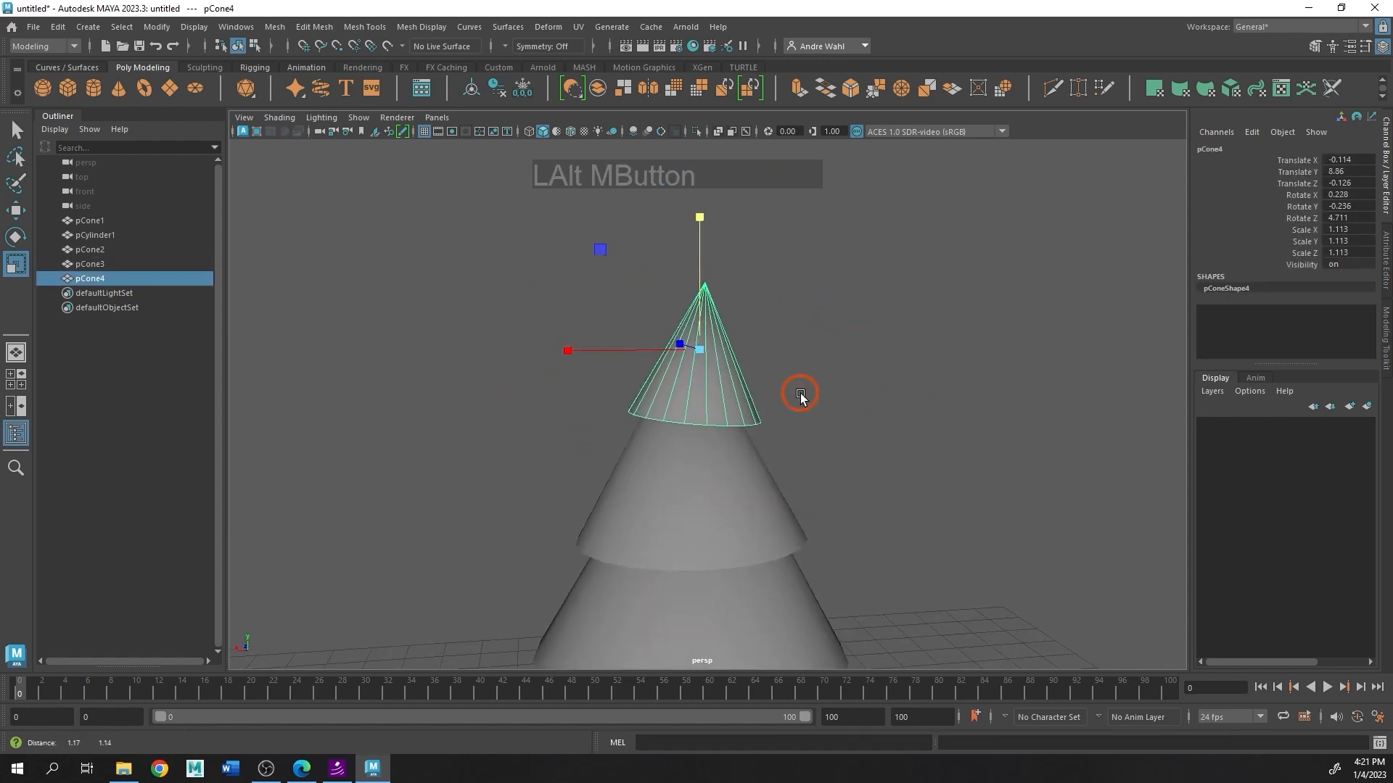
Step: Set the Scale tool's axis orientation to Object and narrow the top cone to about 1.03 in X and 1.08 in Z
mouse_move(799, 393)
left_mouse_down("alt")
mouse_move(876, 401)
mouse_move(786, 401)
left_mouse_up("alt")
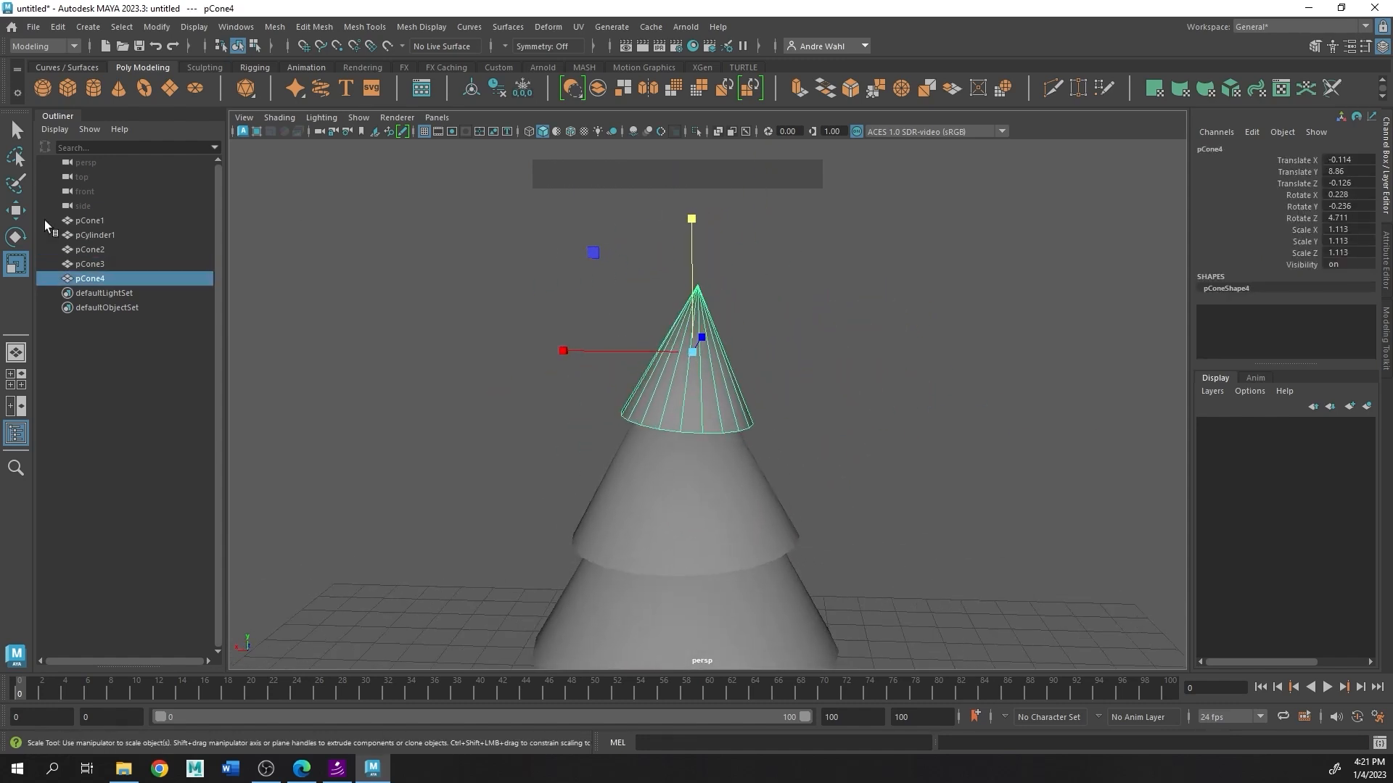
double_click(16, 264)
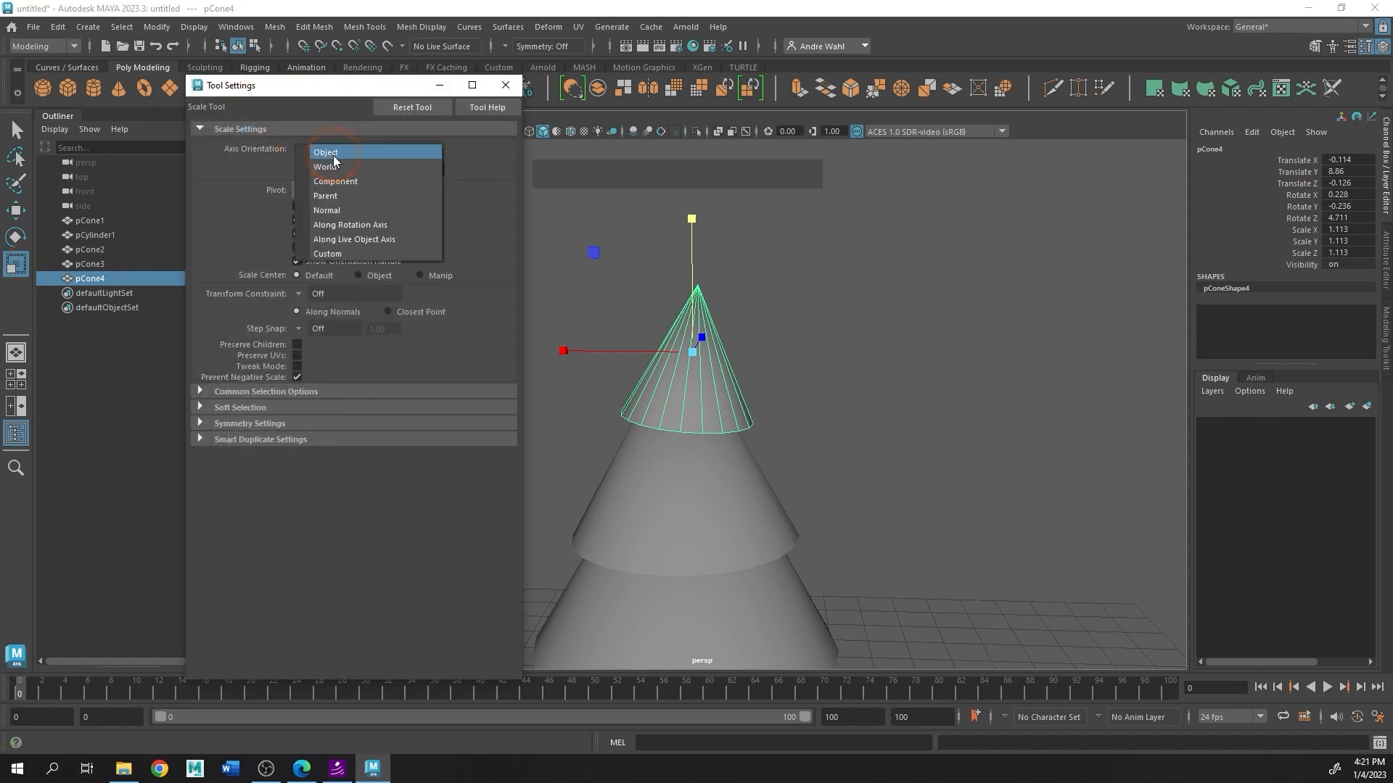
left_click(319, 149)
left_click_drag(567, 349, 573, 341)
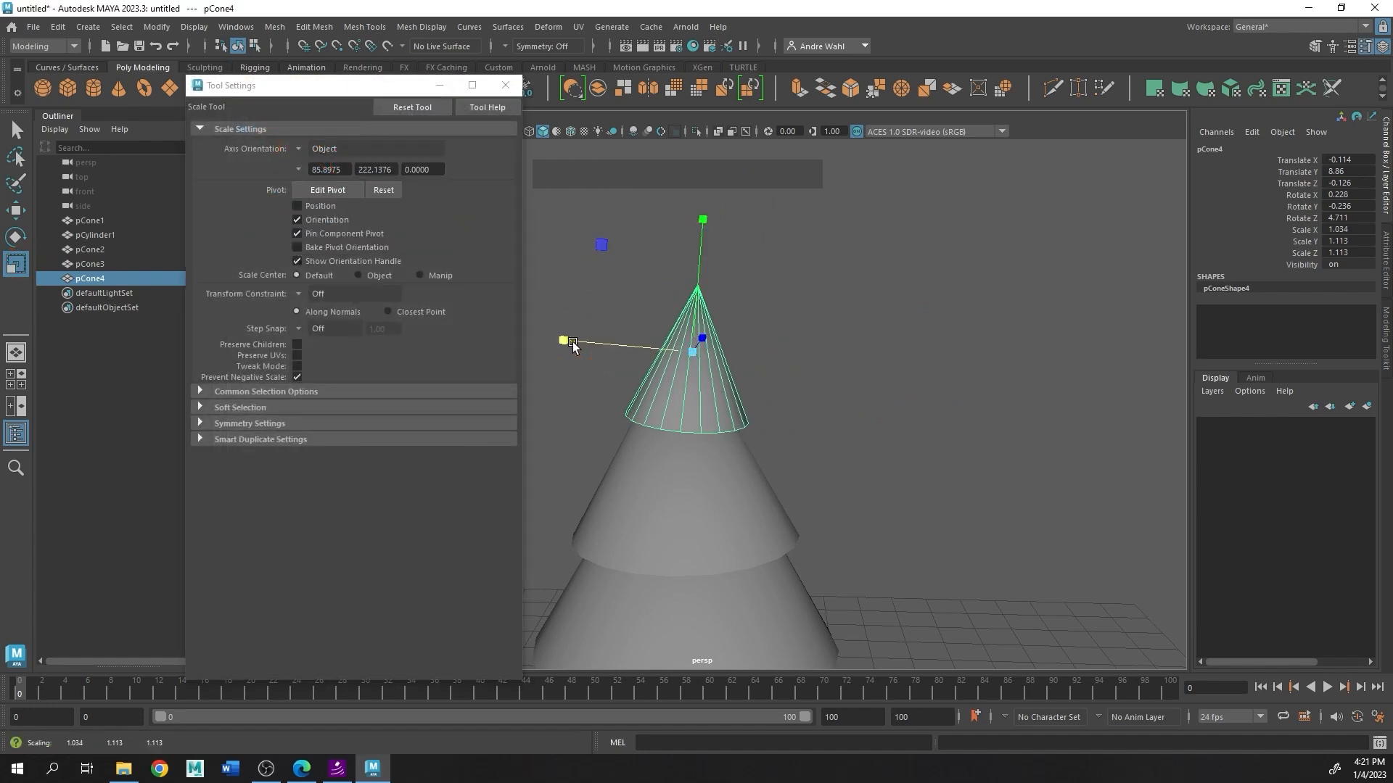
left_click_drag(725, 377, 608, 351, "alt")
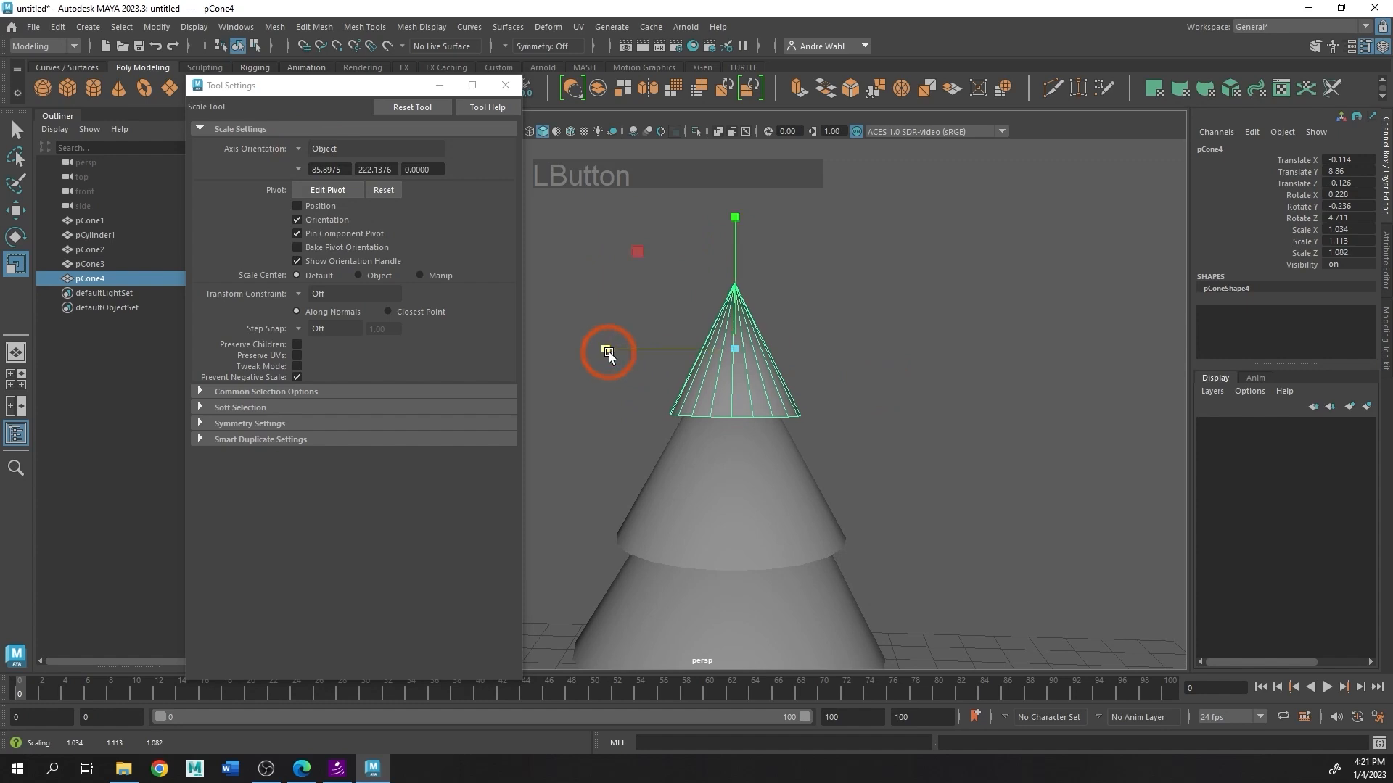
Step: Rotate the top cone slightly and clear the selection to view the tree
key("e")
left_click_drag(862, 324, 861, 333)
left_click(1048, 291)
right_click_drag(944, 301, 855, 314, "alt")
left_click_drag(812, 315, 632, 323, "alt")
right_click_drag(791, 330, 772, 334, "alt")
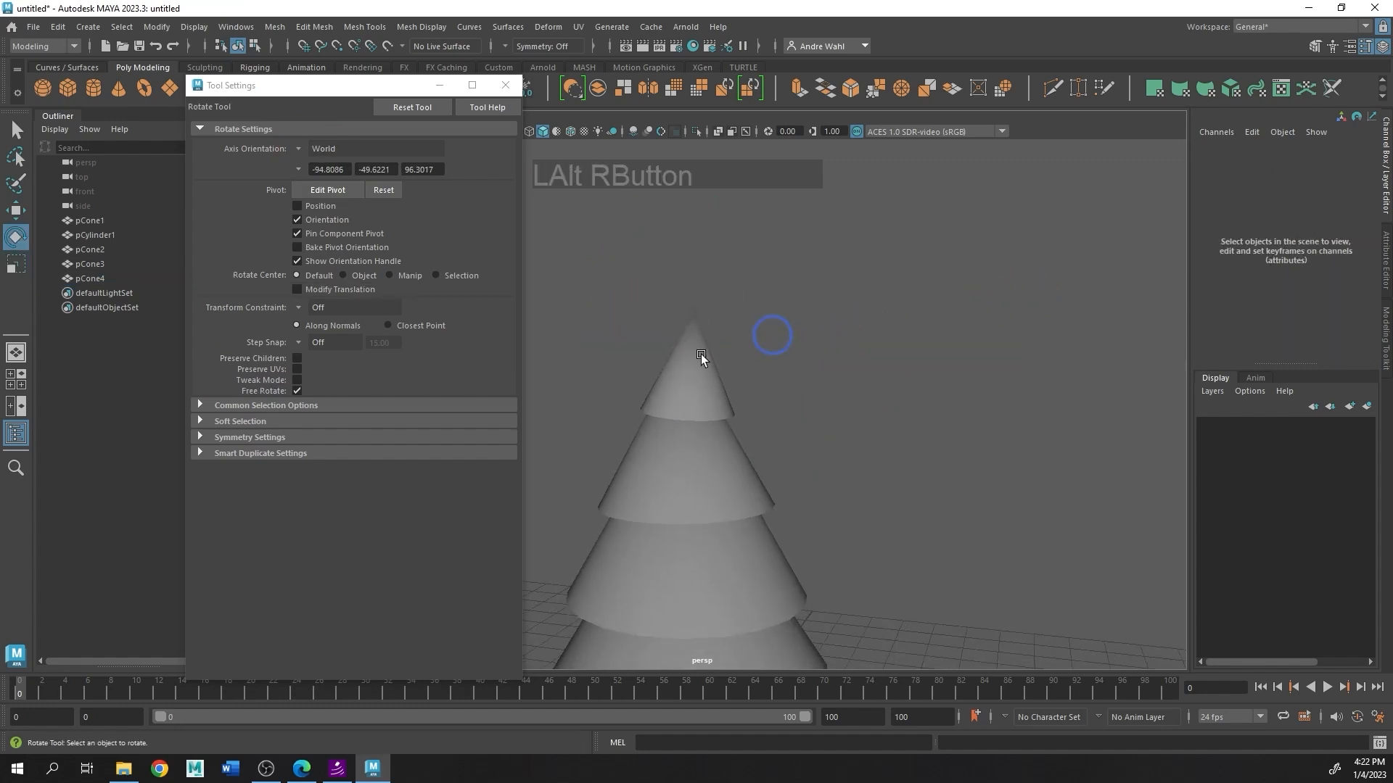
Step: Scale the top cone up slightly as a whole, clear the selection and close the tool settings
left_click(699, 363)
key("r")
left_click_drag(690, 362, 701, 368)
left_click(1015, 407)
right_click_drag(1010, 406, 863, 389, "alt")
middle_click_drag(798, 385, 823, 338, "alt")
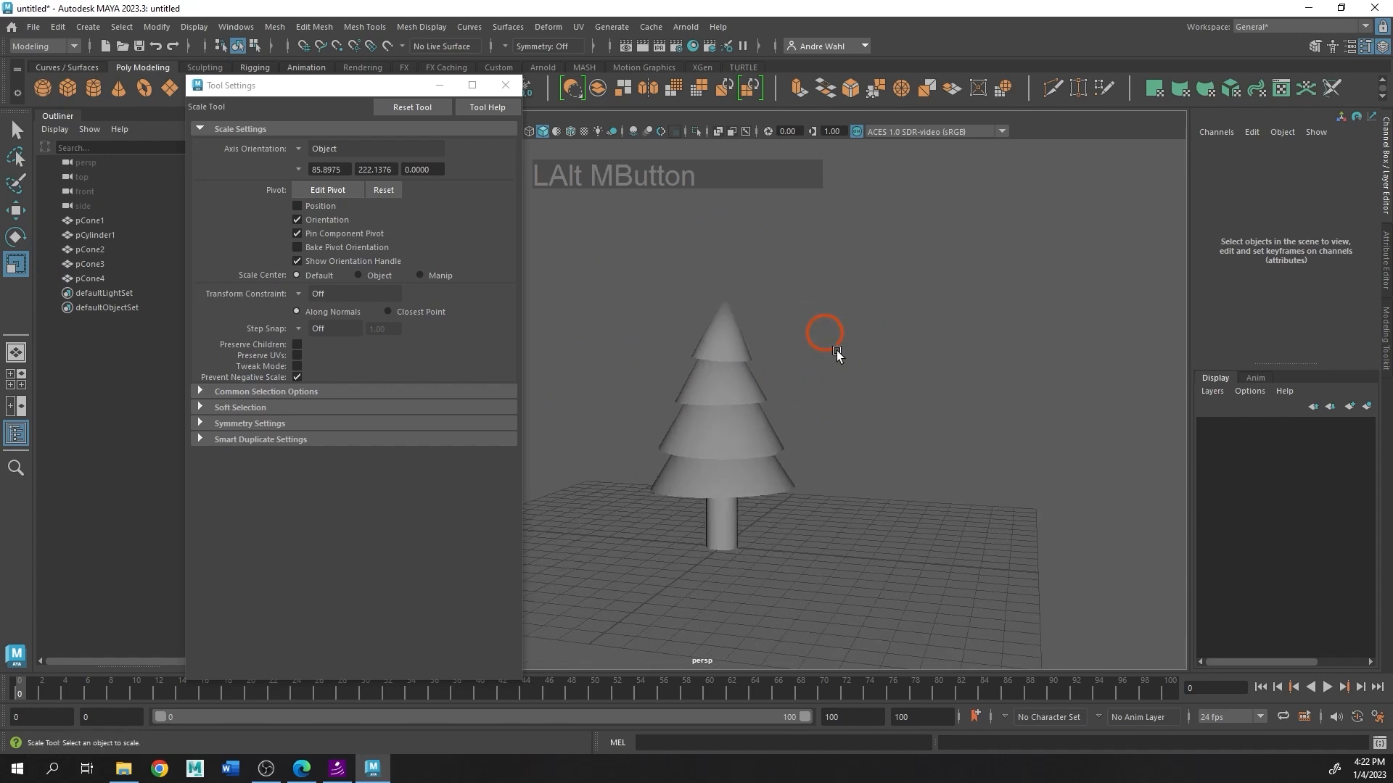
left_click_drag(841, 355, 863, 365, "alt")
left_click(506, 85)
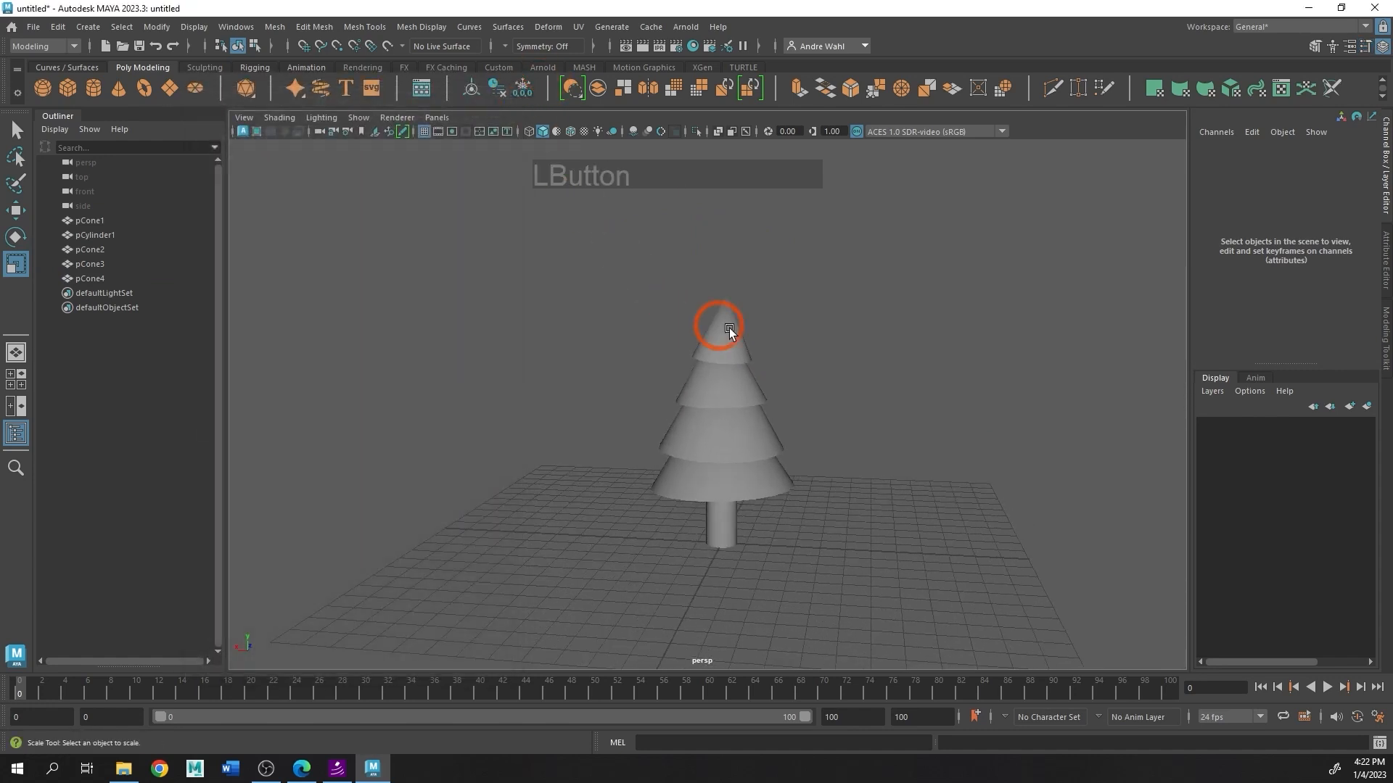
left_click(729, 328)
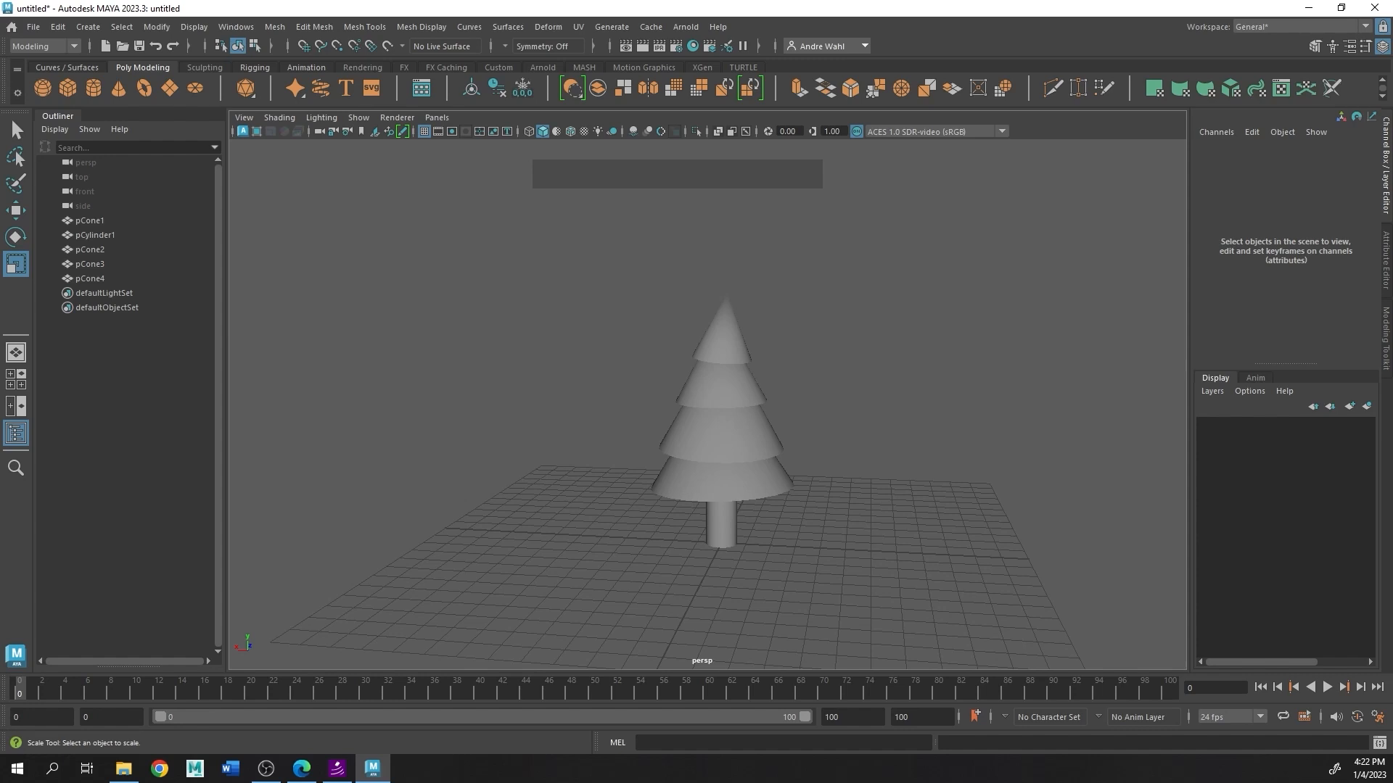
Step: Save the scene as a Maya ASCII file named Tree in the project's scenes folder
left_click(36, 28)
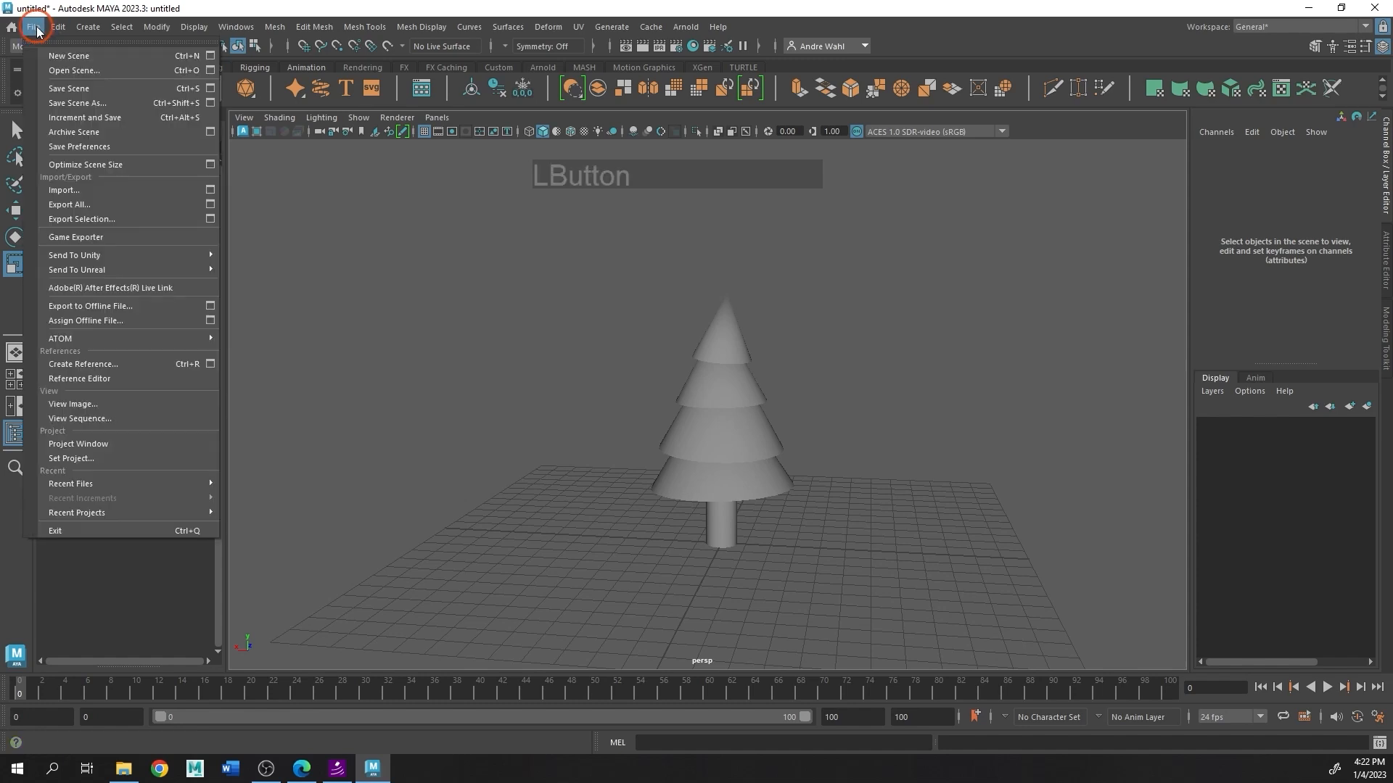
left_click(74, 98)
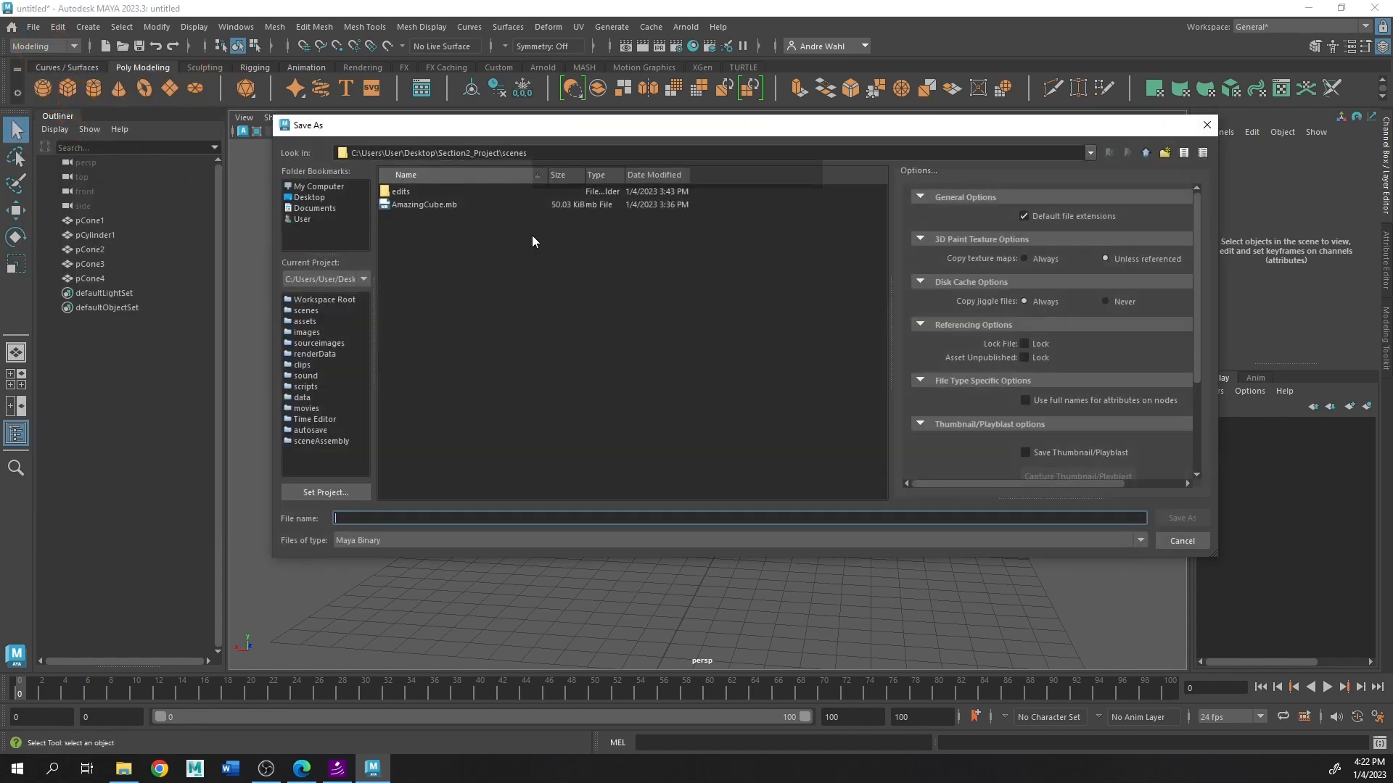
left_click(390, 542)
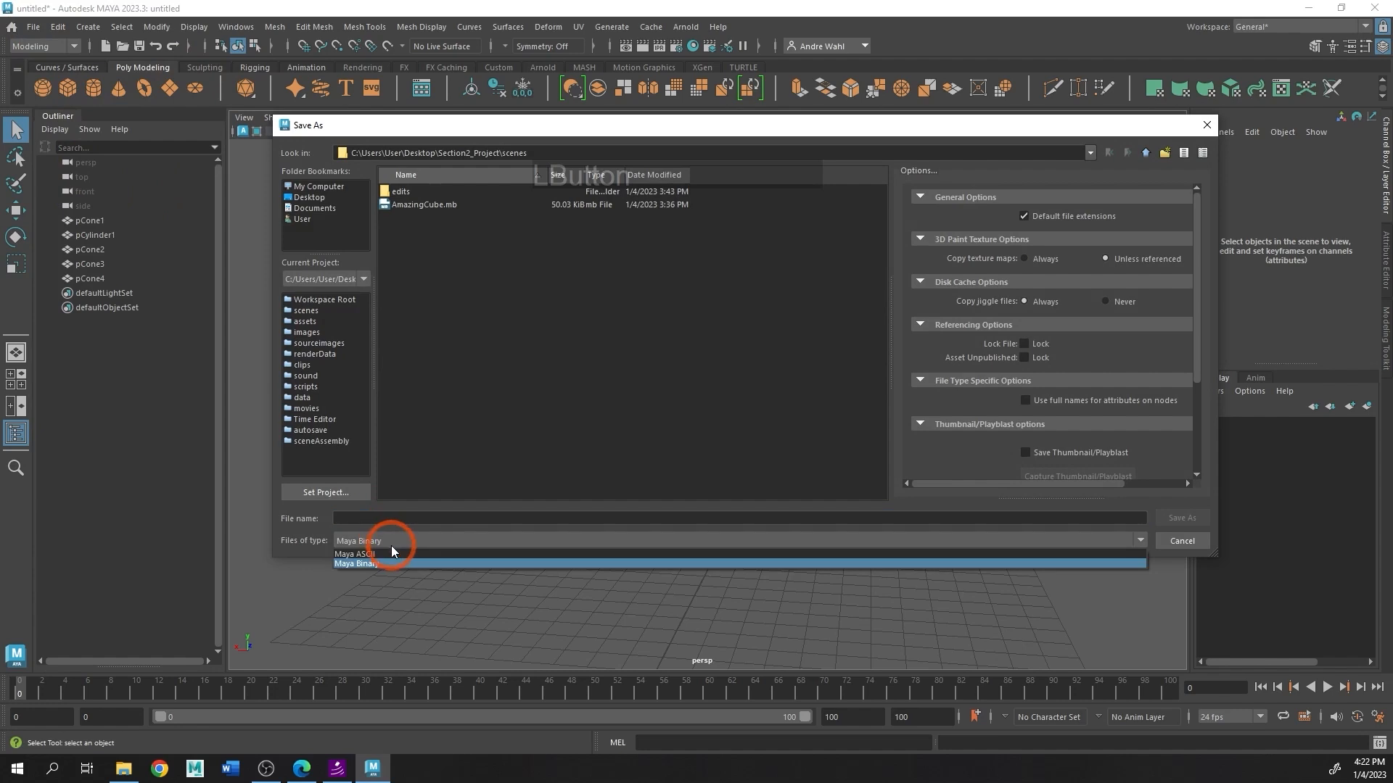
left_click(378, 554)
left_click(371, 519)
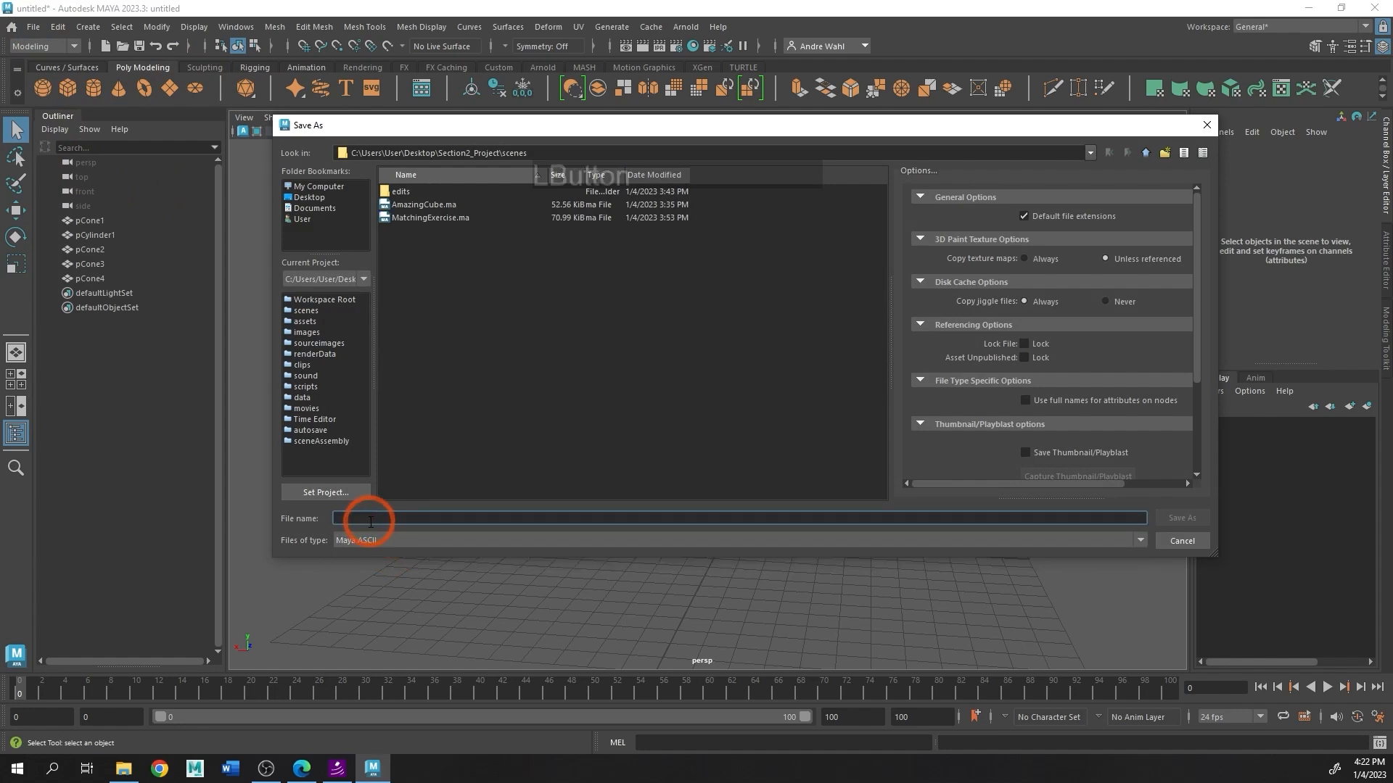
type("Tree")
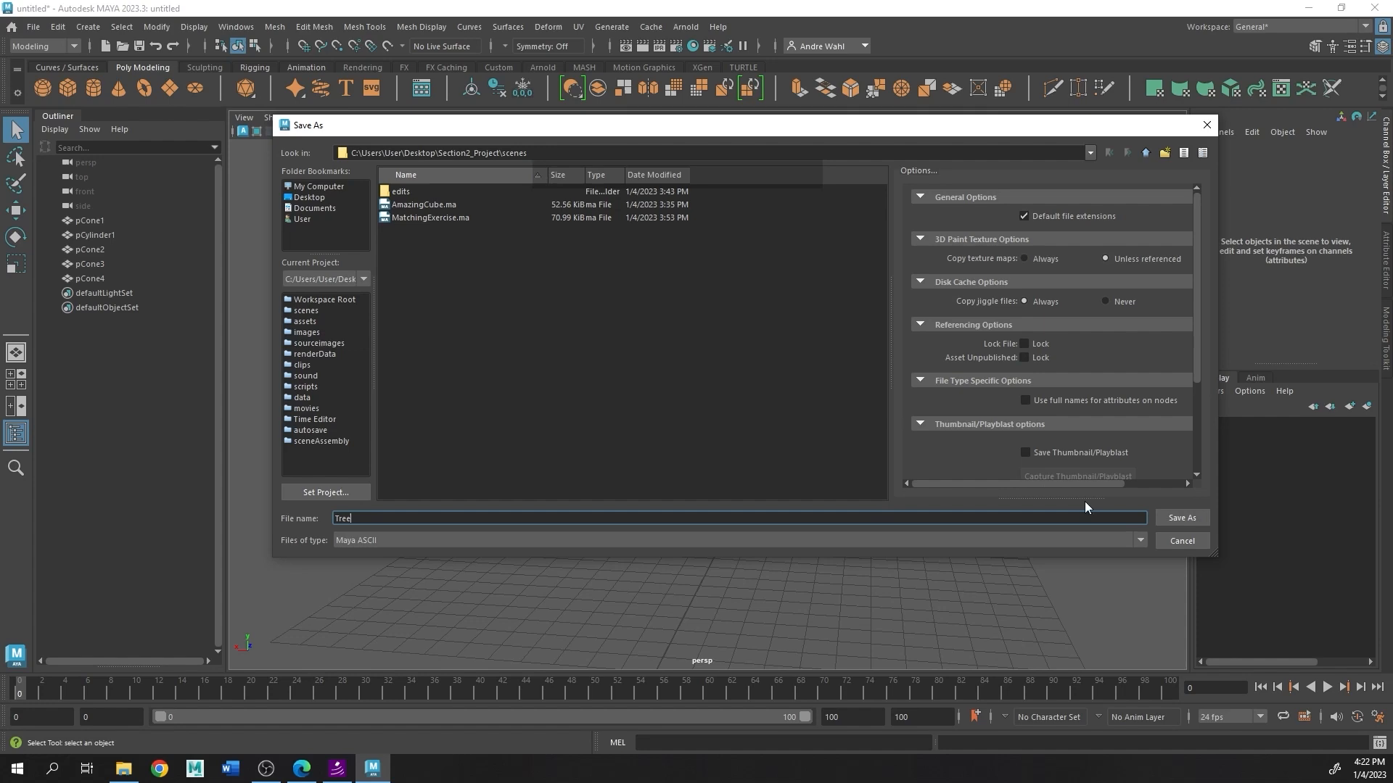
left_click(1180, 518)
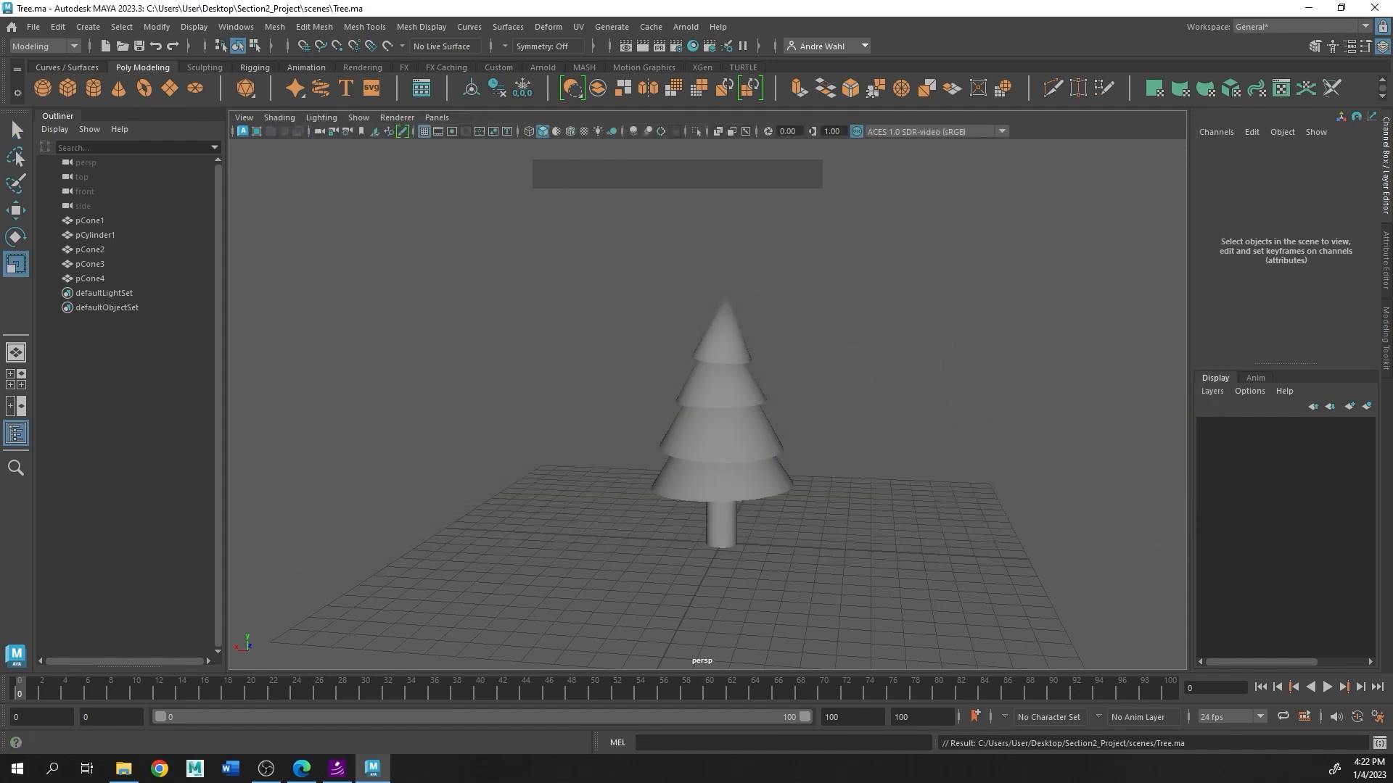
left_click(266, 769)
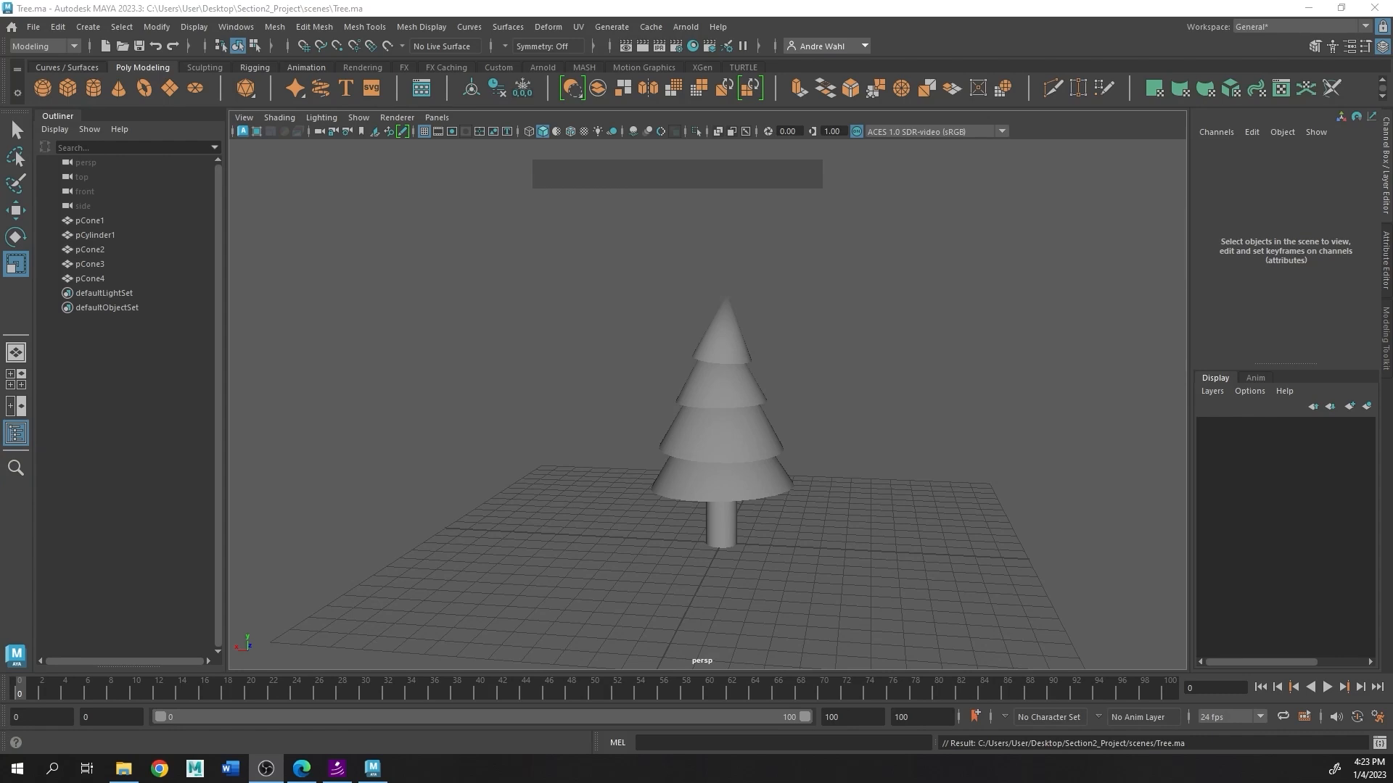
Step: Select all four cones and the trunk, try moving them together, and undo the move
left_click(722, 324)
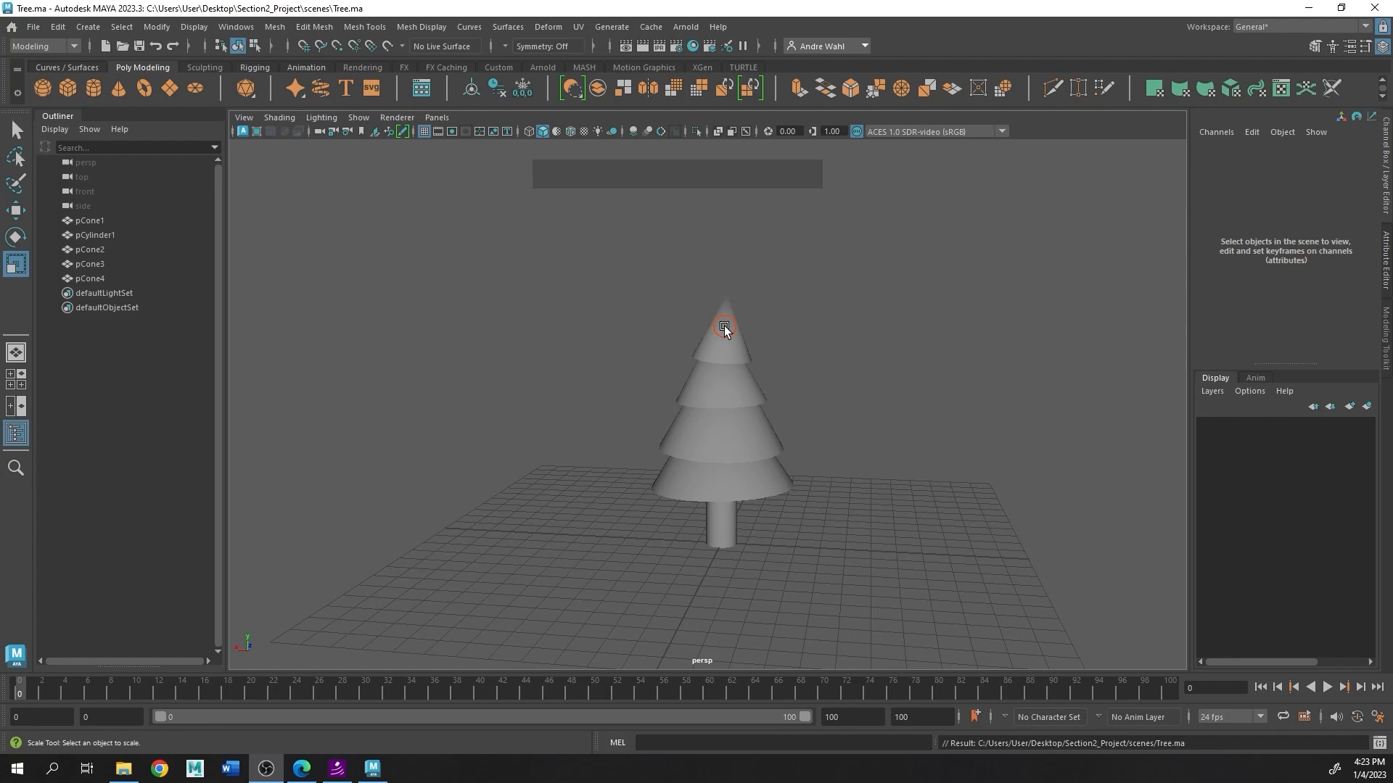
left_click(731, 382, "shift")
left_click(747, 428, "shift")
left_click(763, 480, "shift")
left_click(713, 535, "shift")
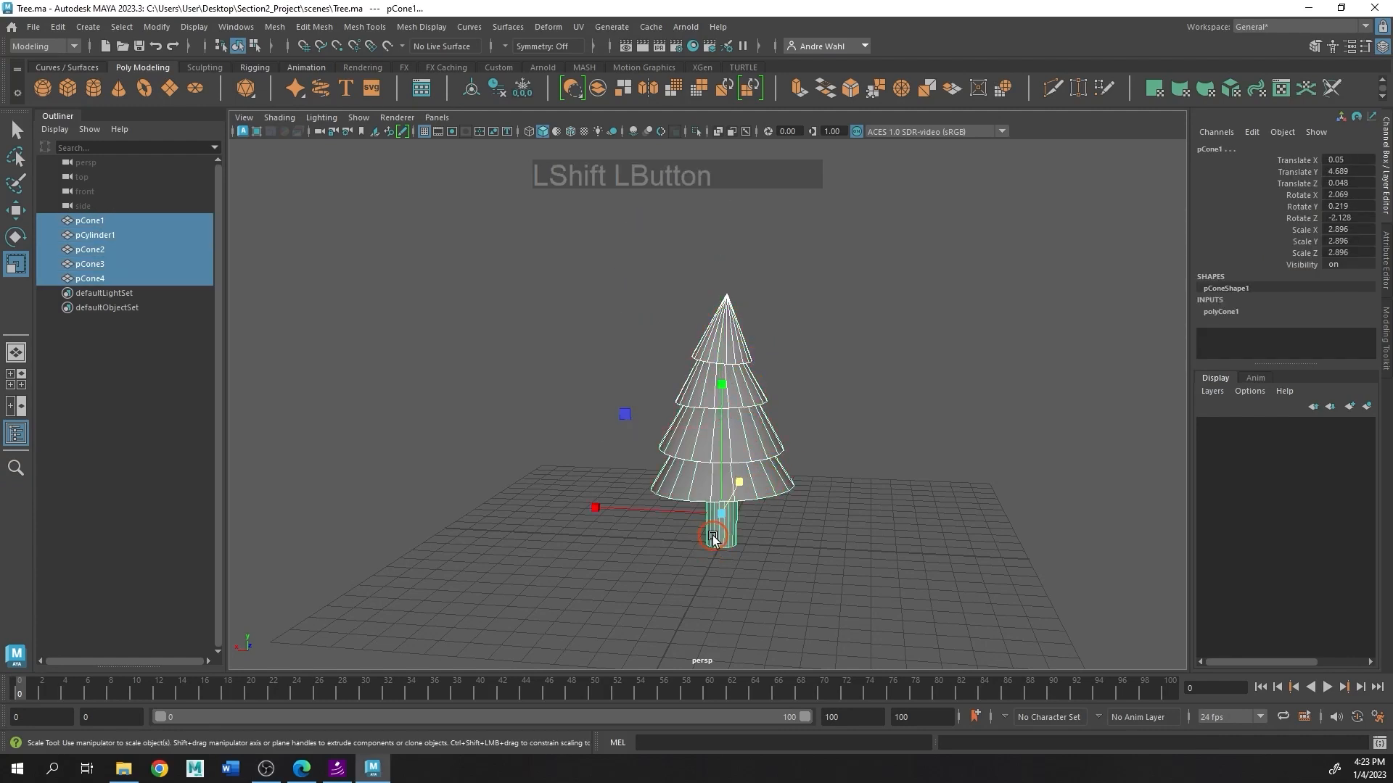
key("w")
left_click_drag(719, 512, 705, 434)
key("ctrl+z")
key("ctrl+z")
key("ctrl+z")
key("ctrl+z")
key("ctrl+z")
Step: Try rotating and uniformly scaling all the selected tree parts together, undo both changes and close the tool settings
key("e")
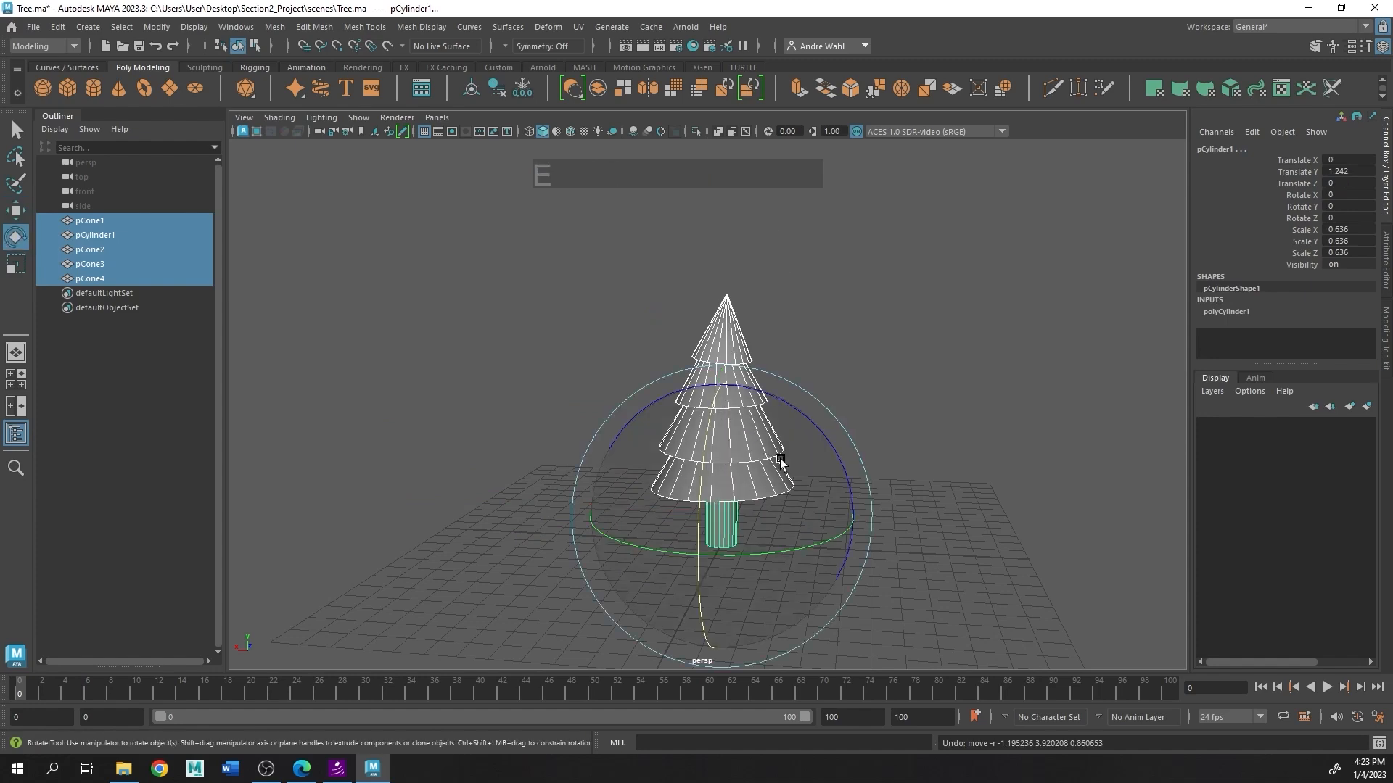
left_click_drag(757, 443, 762, 409)
key("ctrl+z")
key("r")
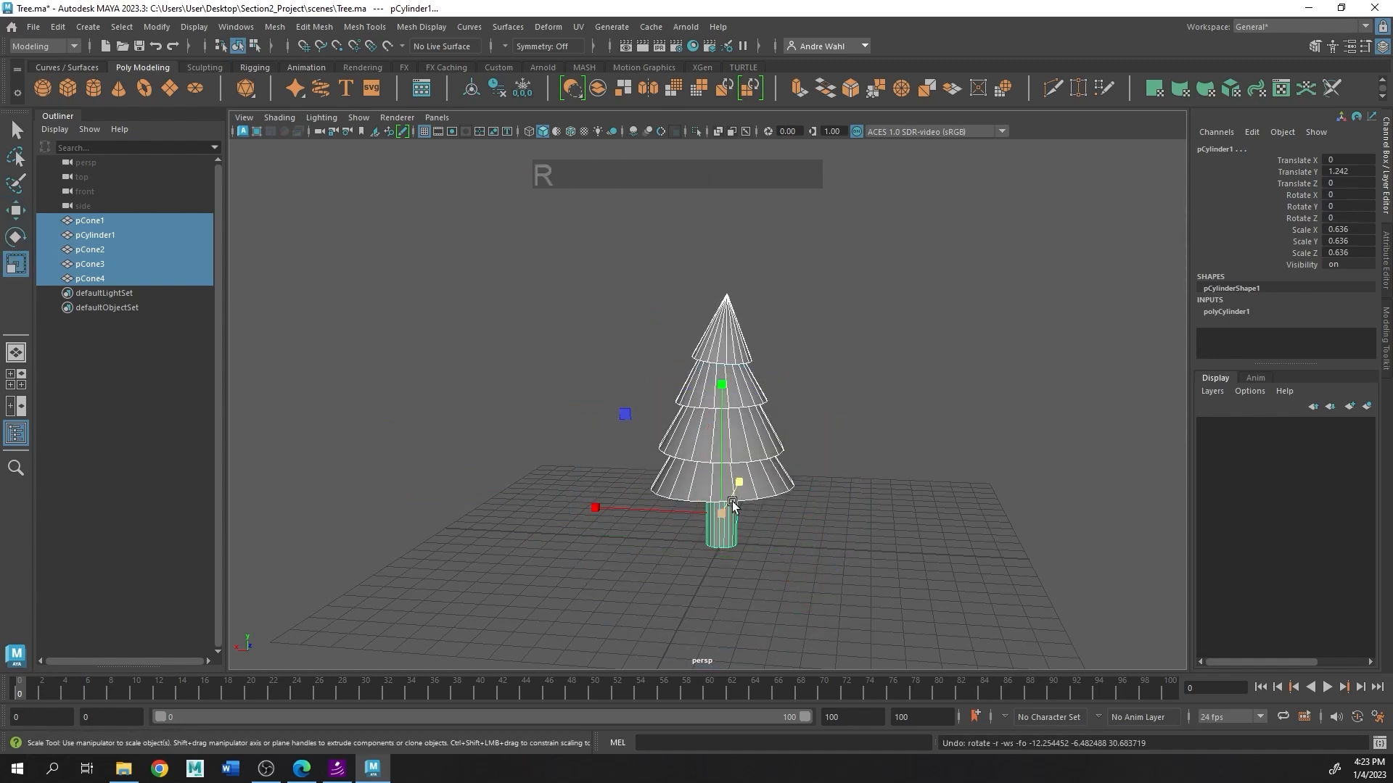
mouse_move(721, 513)
left_mouse_down()
mouse_move(1075, 435)
mouse_move(845, 510)
mouse_move(695, 520)
mouse_move(737, 532)
left_mouse_up()
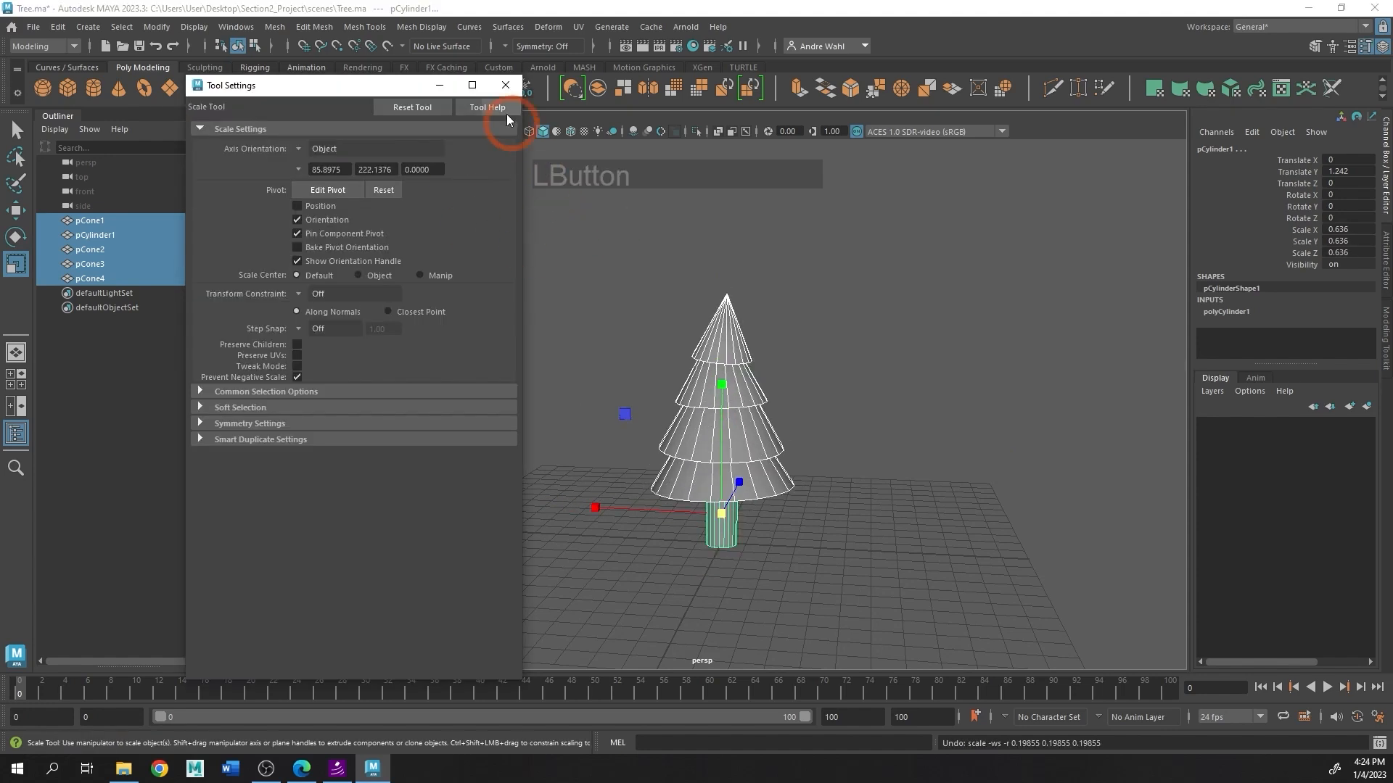
left_click(505, 85)
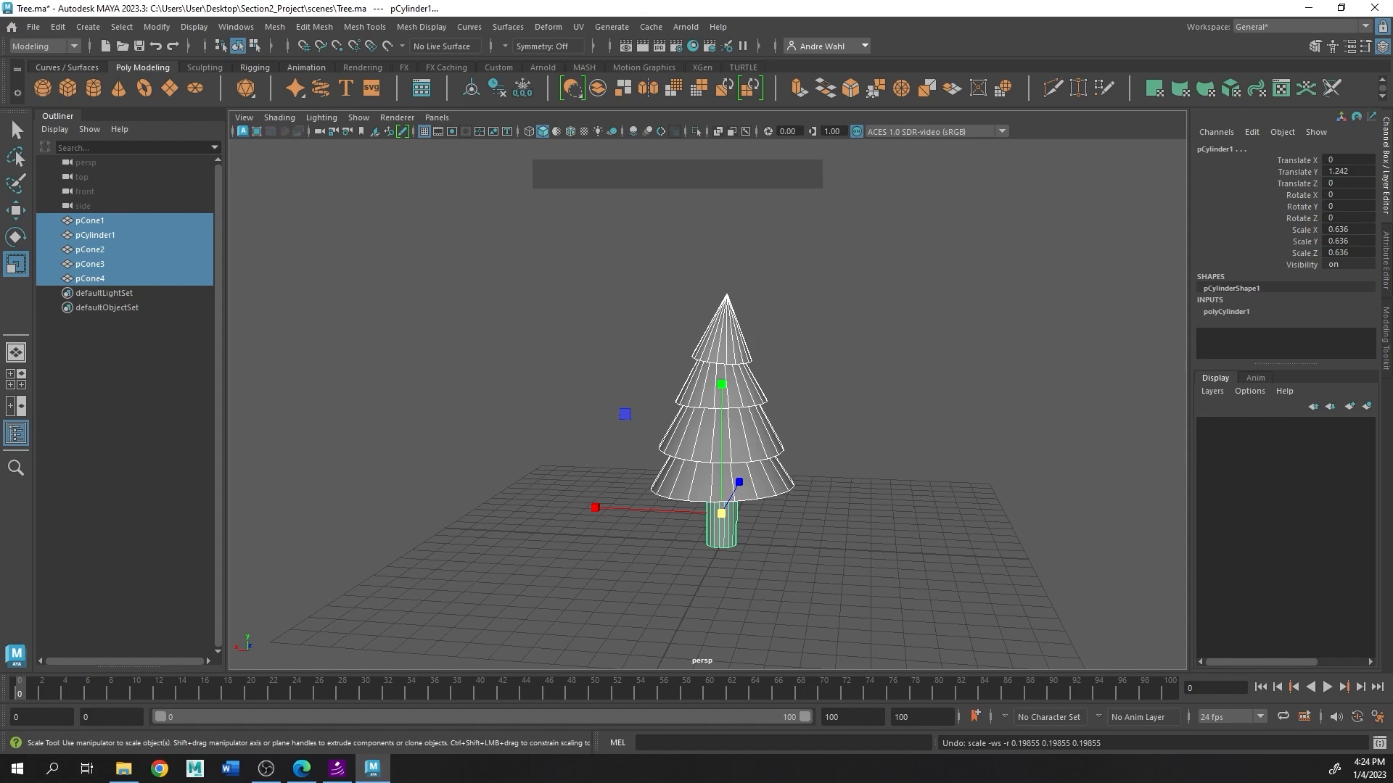
right_click(616, 171)
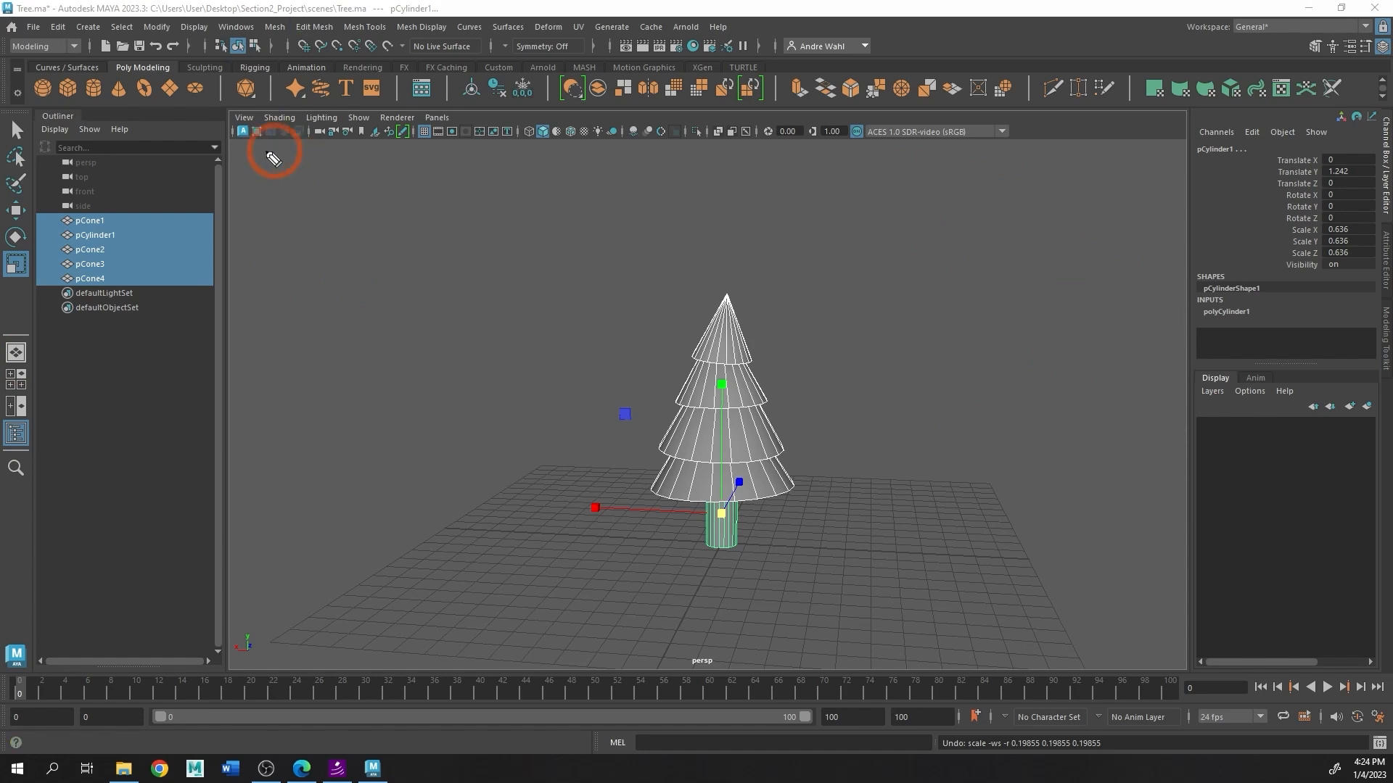
mouse_move(297, 168)
left_mouse_down()
mouse_move(307, 202)
mouse_move(355, 186)
mouse_move(396, 202)
mouse_move(438, 175)
left_mouse_up()
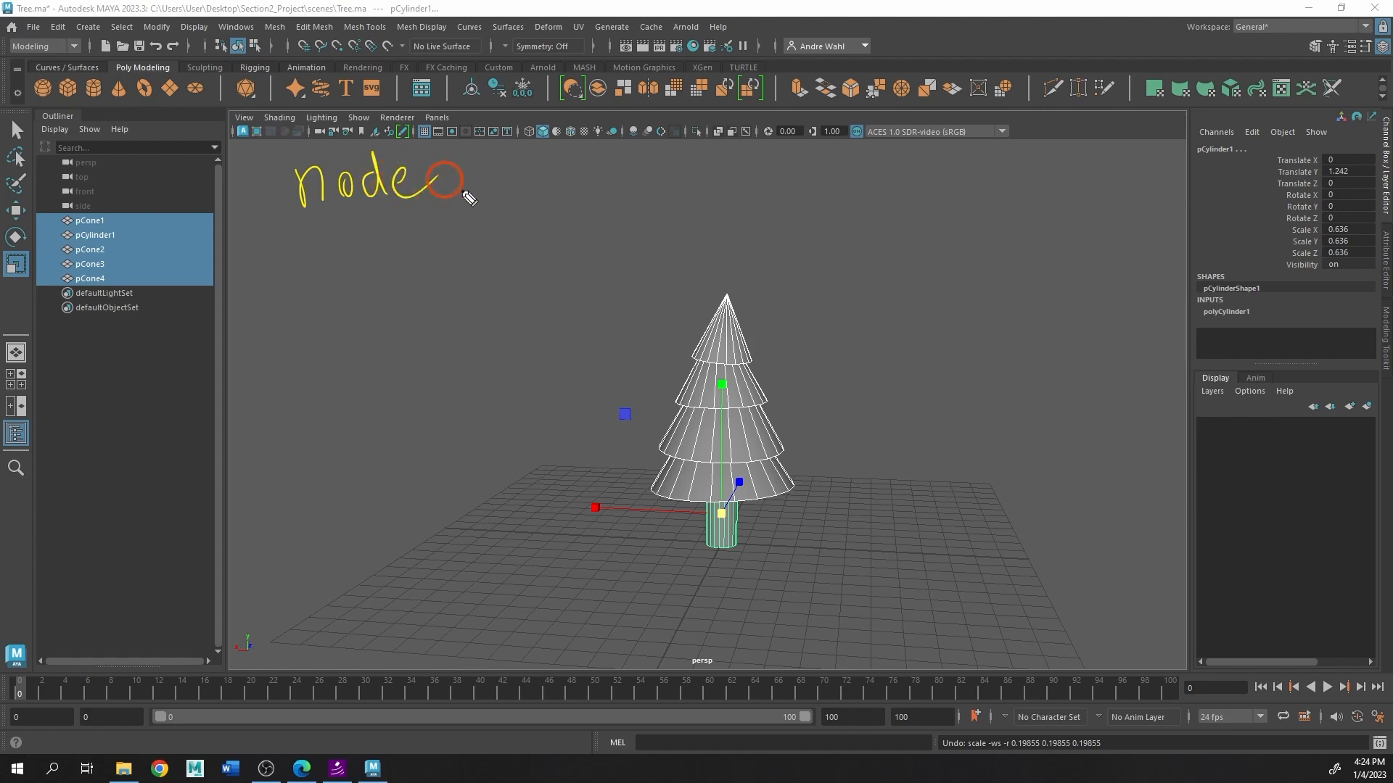
mouse_move(778, 298)
left_mouse_down()
mouse_move(734, 331)
mouse_move(768, 333)
left_mouse_up()
Step: Select the top cone and show its nodes in the Attribute Editor
left_click(729, 344)
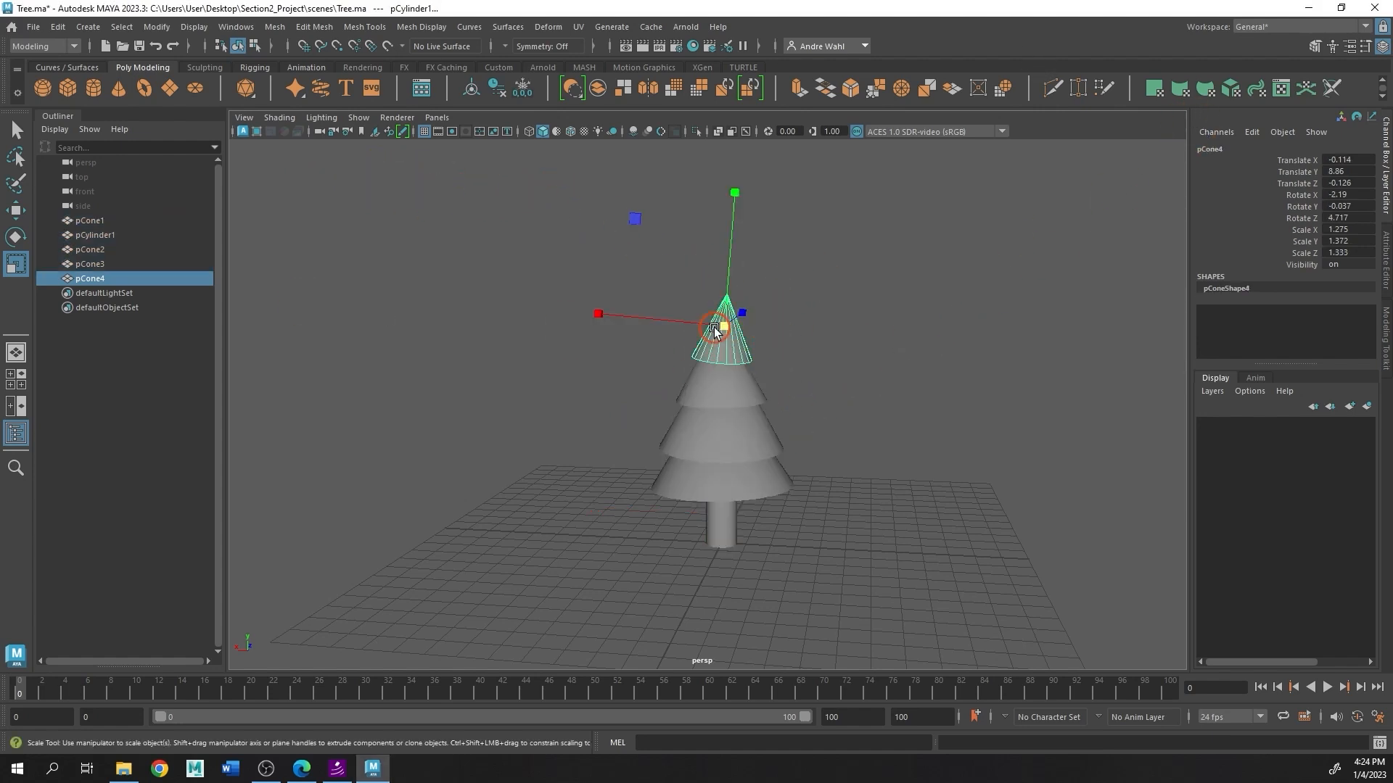
left_click(1351, 46)
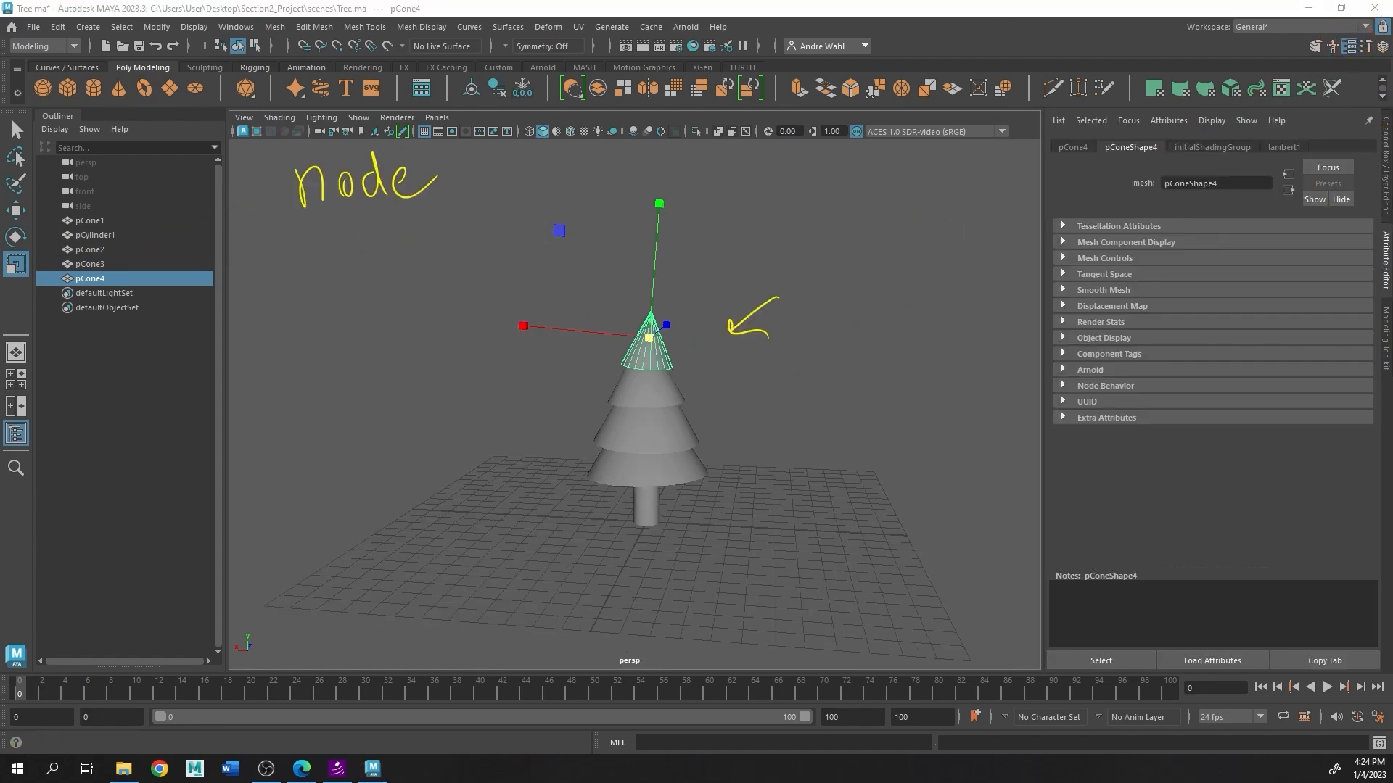
key("ctrl+shift+7")
mouse_move(963, 151)
left_mouse_down()
mouse_move(980, 172)
mouse_move(997, 158)
left_mouse_up()
left_click_drag(1009, 151, 1012, 162)
mouse_move(1016, 153)
left_mouse_down()
mouse_move(1101, 145)
mouse_move(1056, 152)
mouse_move(1117, 127)
mouse_move(1097, 147)
left_mouse_up()
mouse_move(1184, 159)
left_mouse_down()
mouse_move(1168, 156)
mouse_move(1259, 145)
mouse_move(1162, 149)
left_mouse_up()
mouse_move(1297, 167)
left_mouse_down()
mouse_move(1254, 154)
mouse_move(1305, 141)
left_mouse_up()
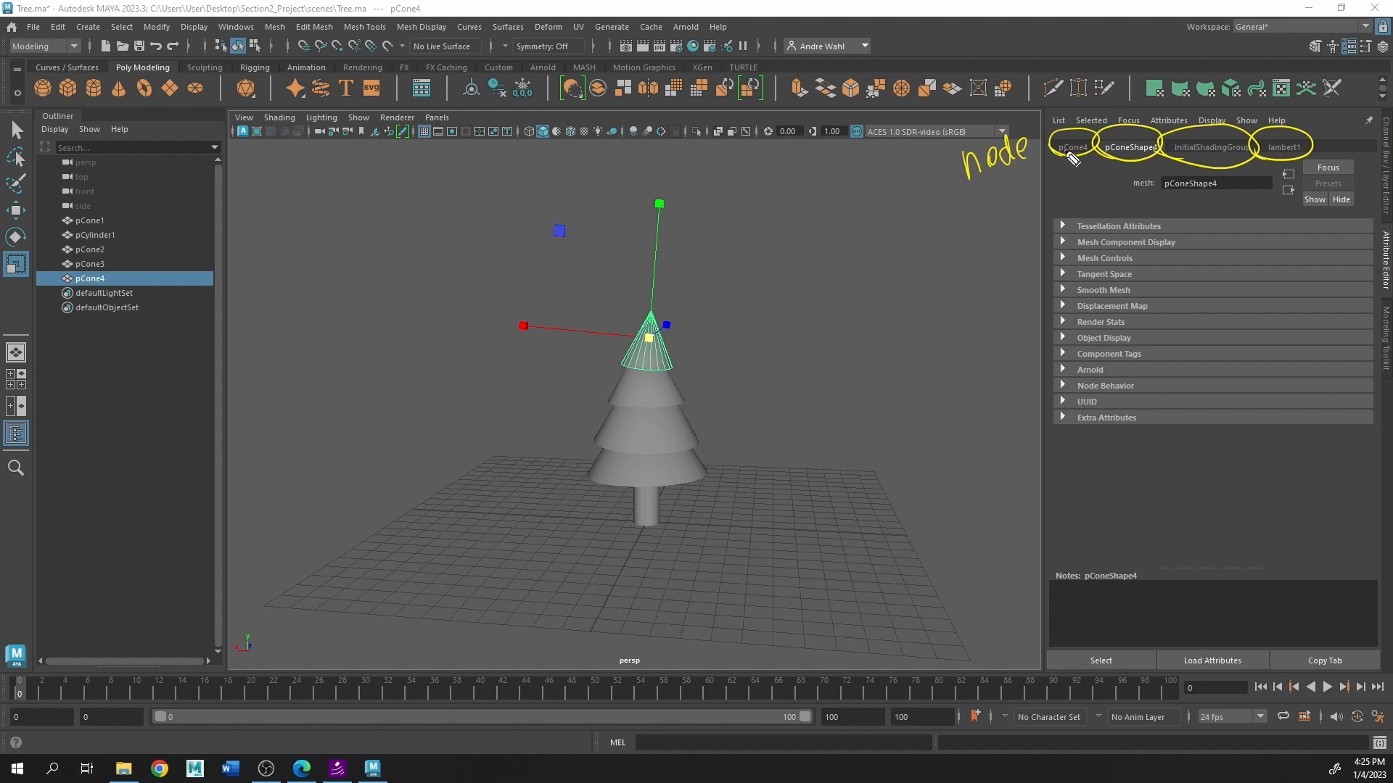
left_click_drag(1070, 155, 1012, 194)
left_click_drag(800, 209, 824, 205)
left_click_drag(815, 207, 815, 231)
left_click_drag(828, 228, 842, 215)
mouse_move(856, 210)
left_mouse_down()
mouse_move(860, 223)
mouse_move(972, 206)
left_mouse_up()
left_click_drag(796, 253, 892, 239)
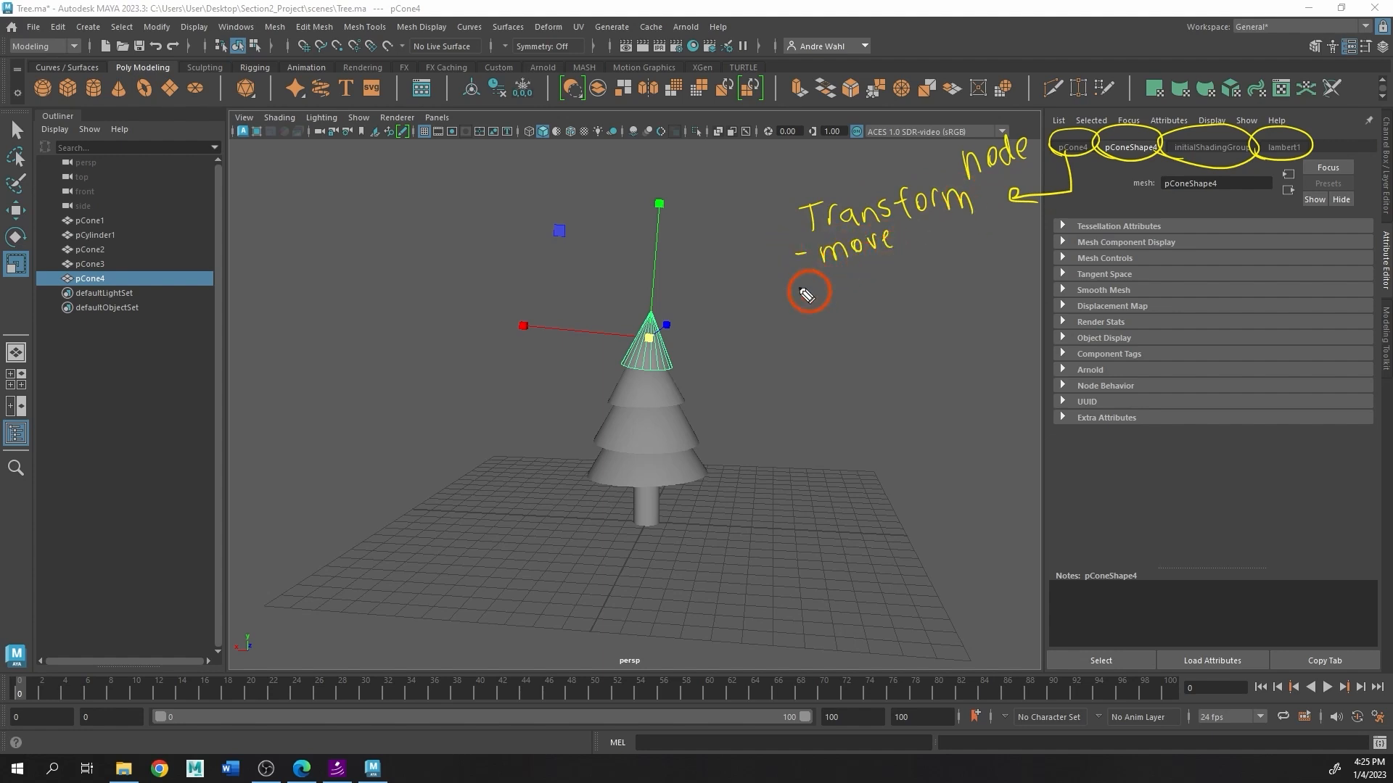
left_click_drag(795, 290, 933, 268)
mouse_move(798, 317)
left_mouse_down()
mouse_move(841, 326)
mouse_move(902, 290)
mouse_move(923, 302)
left_mouse_up()
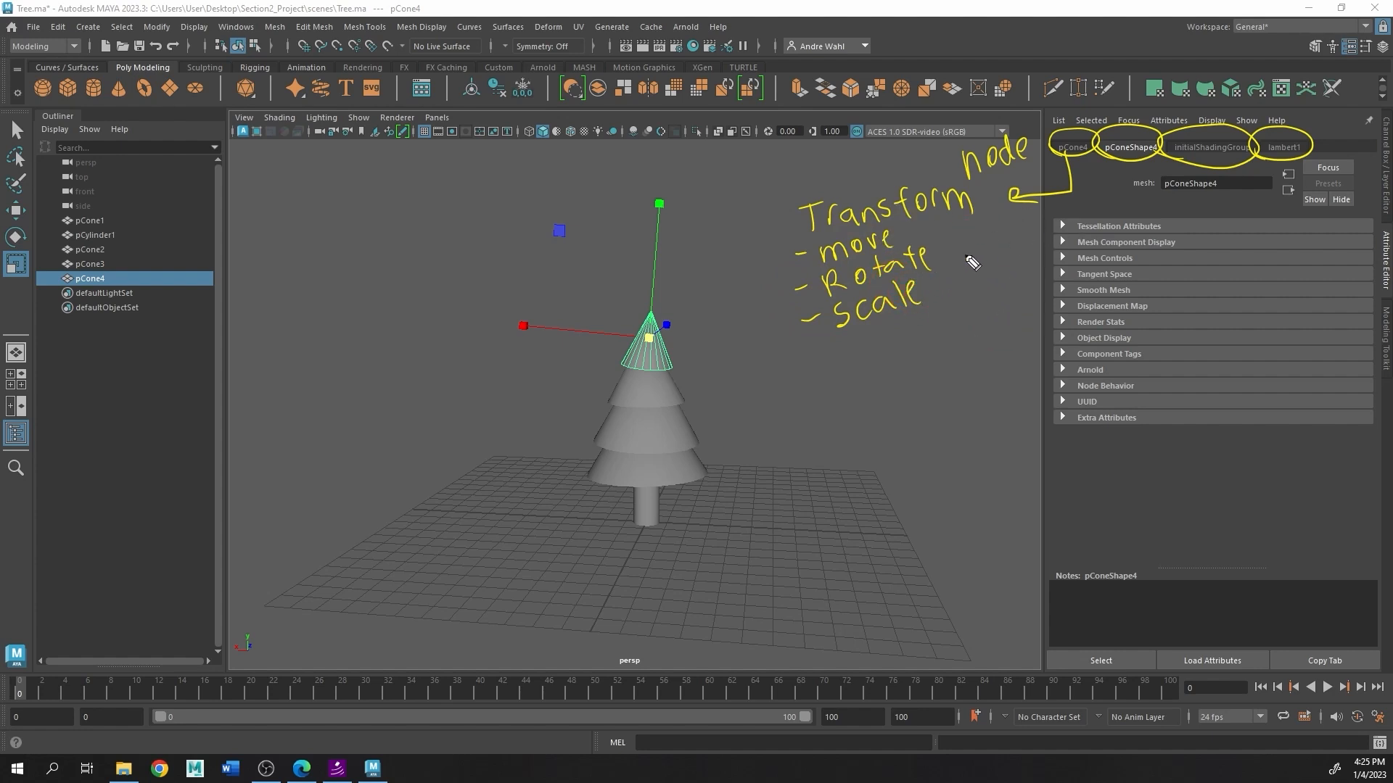
mouse_move(1120, 158)
left_mouse_down()
mouse_move(1160, 332)
mouse_move(982, 357)
mouse_move(1033, 374)
left_mouse_up()
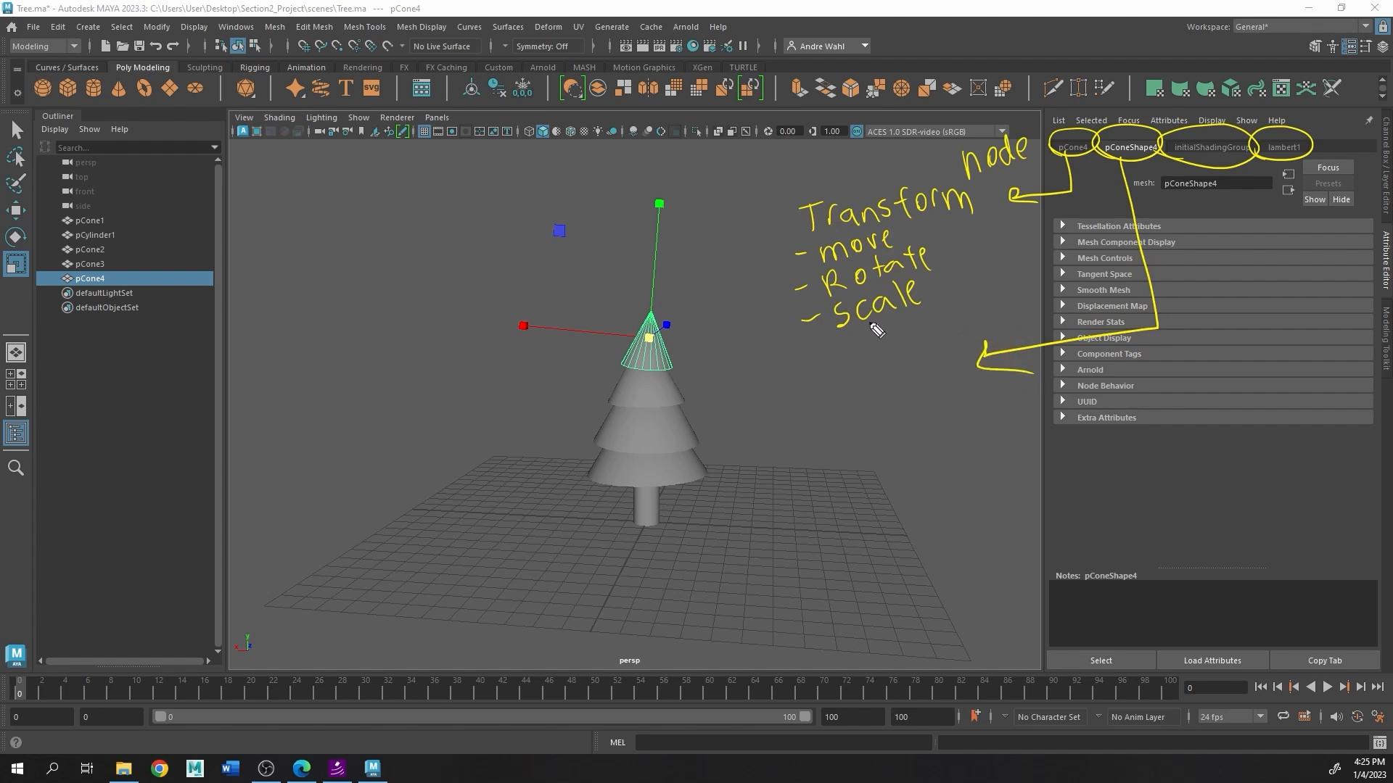
mouse_move(851, 401)
left_mouse_down()
mouse_move(842, 389)
mouse_move(886, 403)
mouse_move(899, 374)
mouse_move(944, 396)
left_mouse_up()
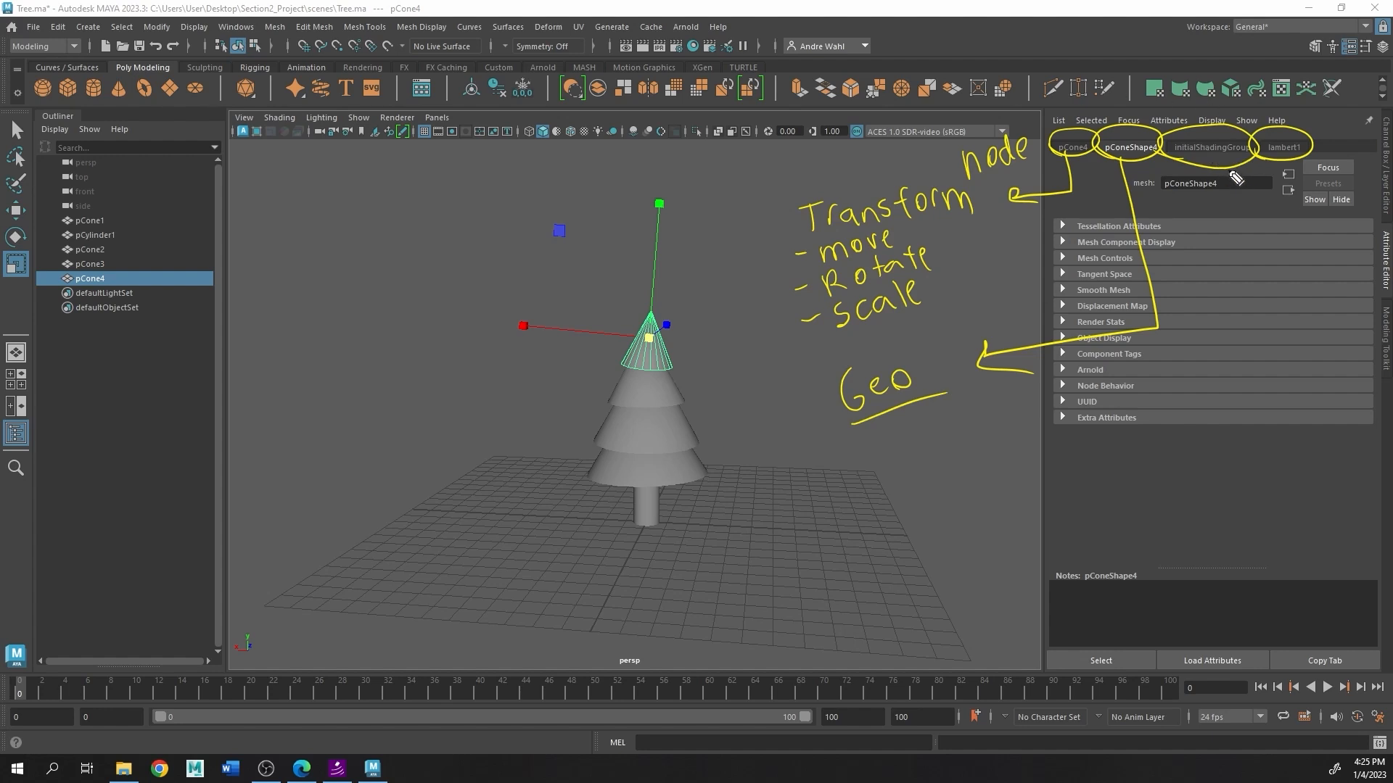
mouse_move(1224, 168)
left_mouse_down()
mouse_move(1241, 195)
mouse_move(1289, 175)
mouse_move(1284, 394)
mouse_move(1051, 477)
mouse_move(1076, 485)
left_mouse_up()
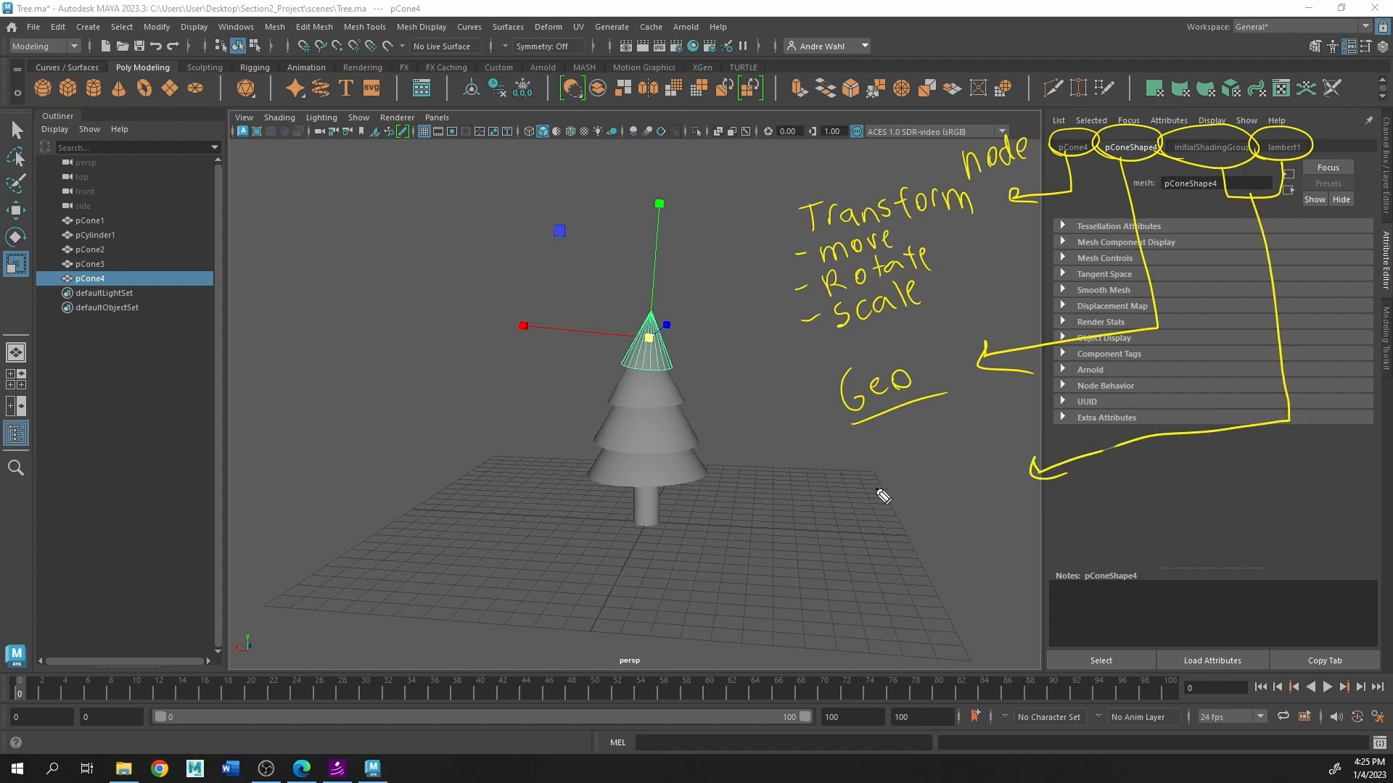
mouse_move(924, 477)
left_mouse_down()
mouse_move(945, 499)
mouse_move(961, 478)
mouse_move(1014, 507)
left_mouse_up()
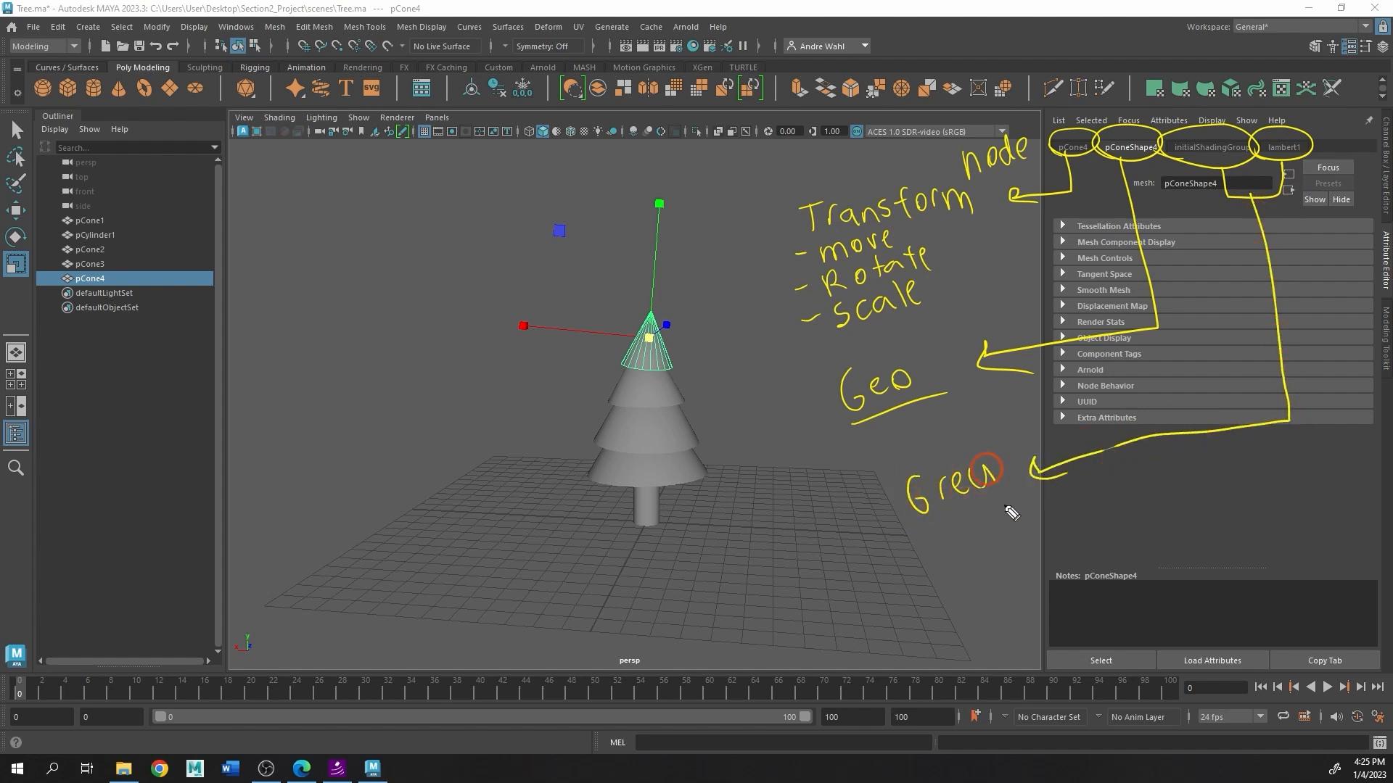
mouse_move(943, 536)
left_mouse_down()
mouse_move(911, 535)
mouse_move(987, 478)
left_mouse_up()
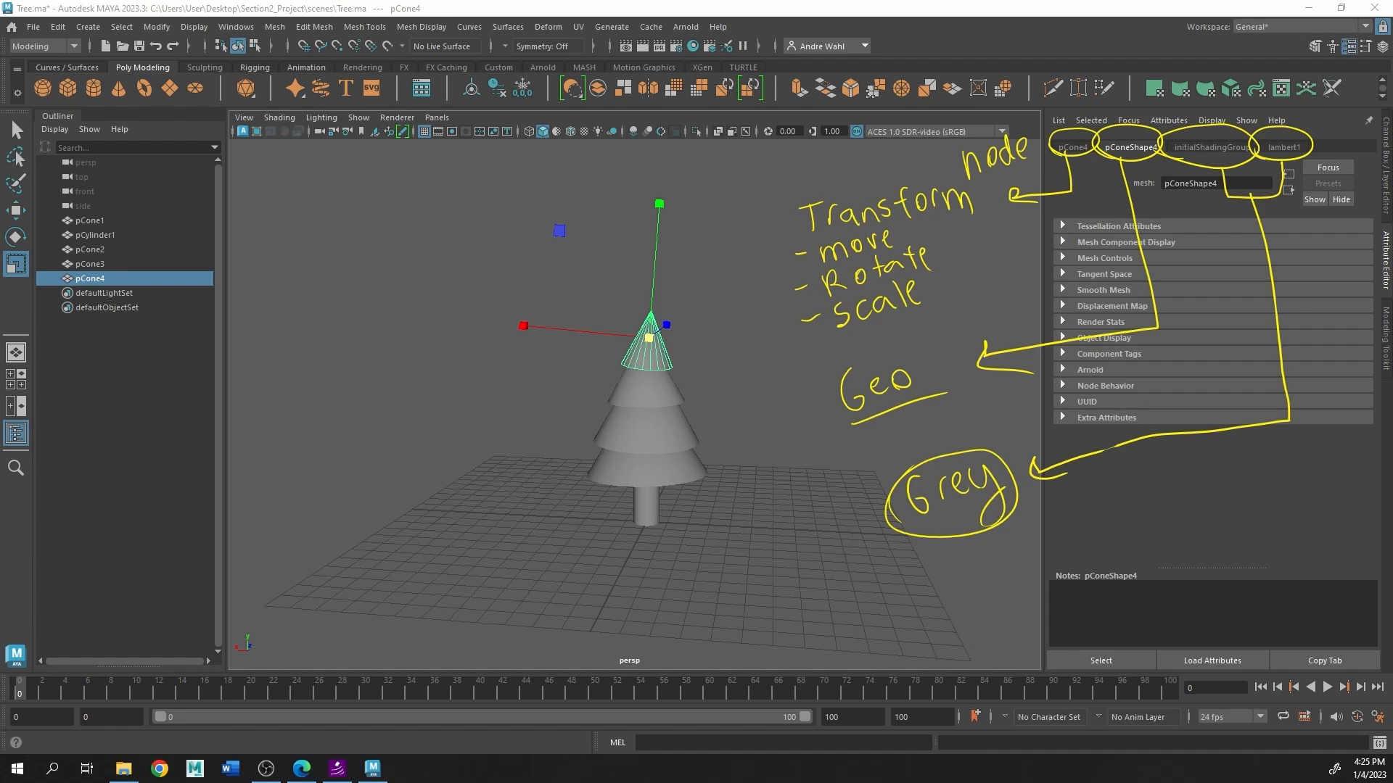
key("Escape")
mouse_move(675, 338)
left_mouse_down()
mouse_move(695, 336)
mouse_move(752, 498)
mouse_move(711, 510)
left_mouse_up()
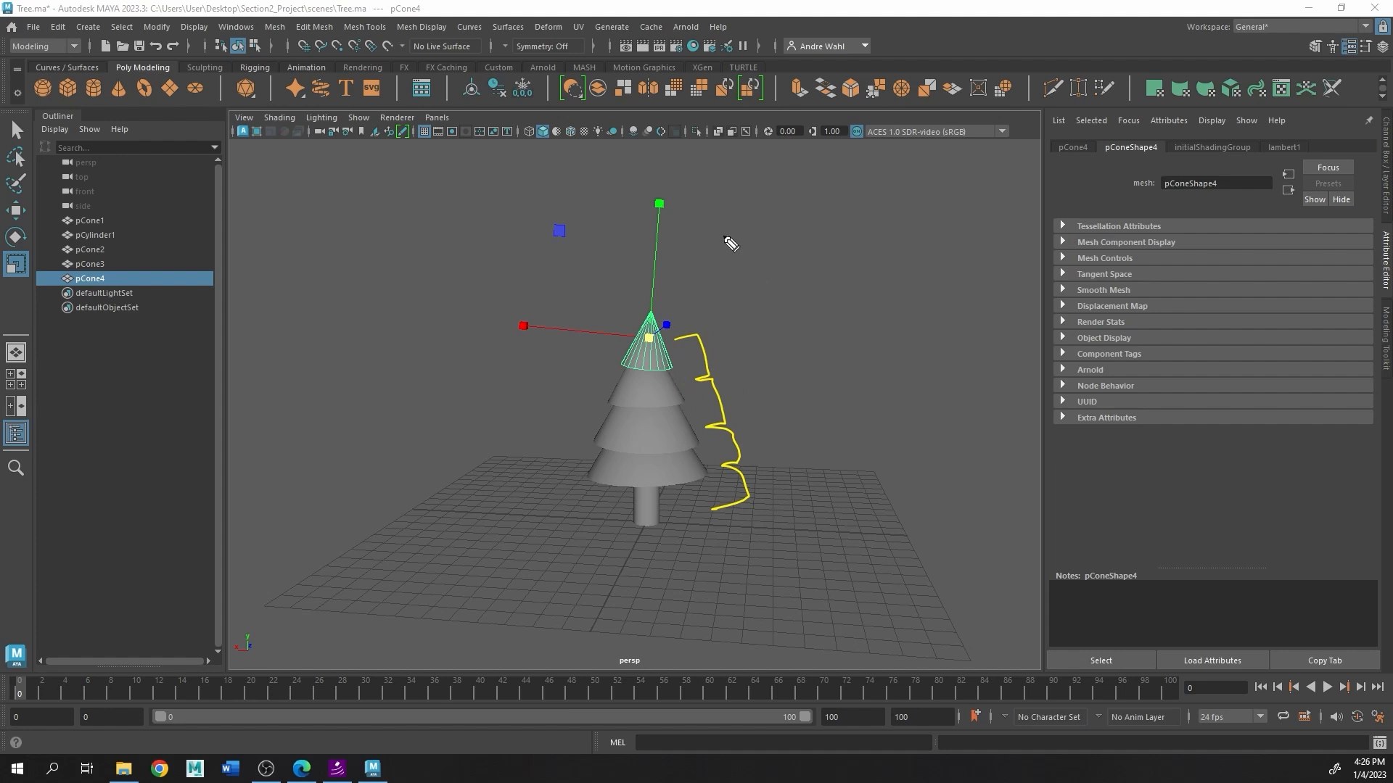
mouse_move(754, 261)
left_mouse_down()
mouse_move(764, 297)
mouse_move(854, 276)
mouse_move(856, 299)
left_mouse_up()
left_click_drag(728, 319, 908, 293)
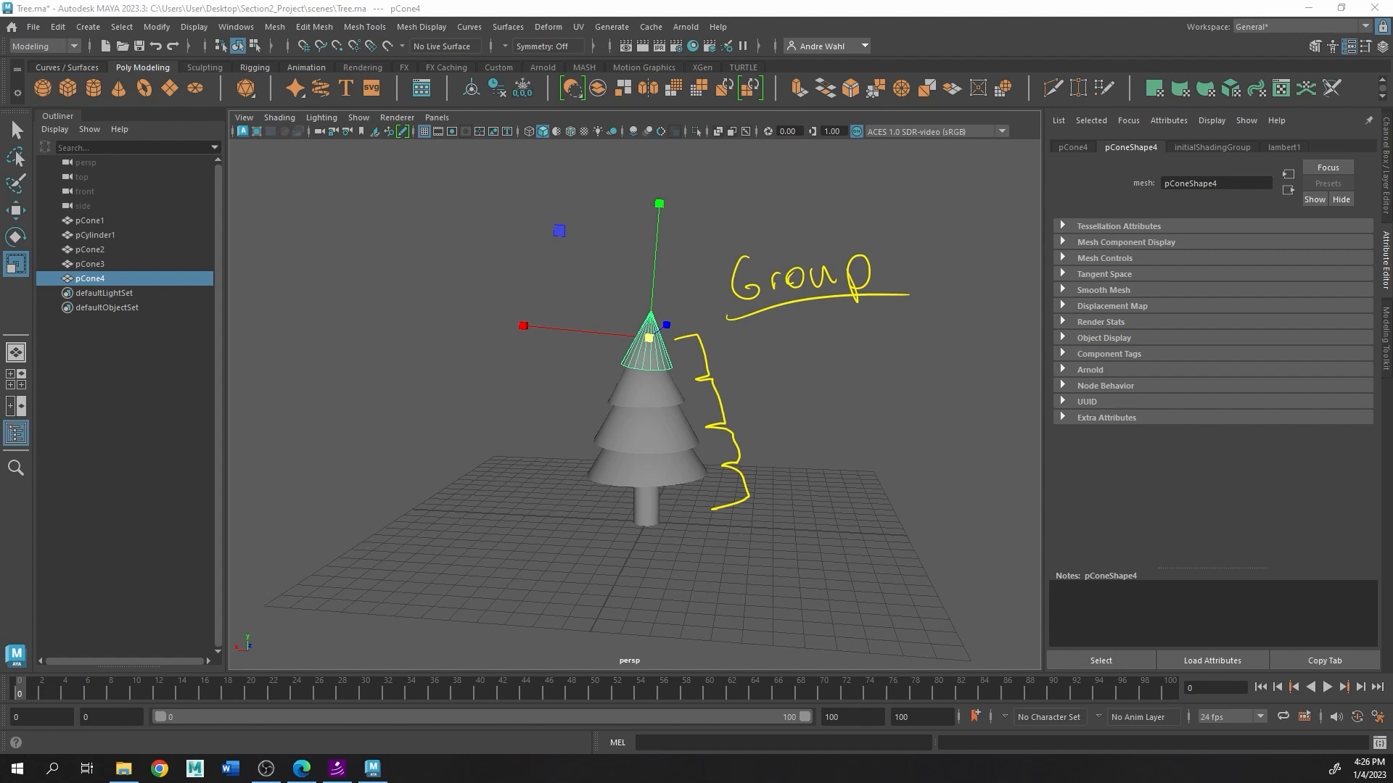
key("Escape")
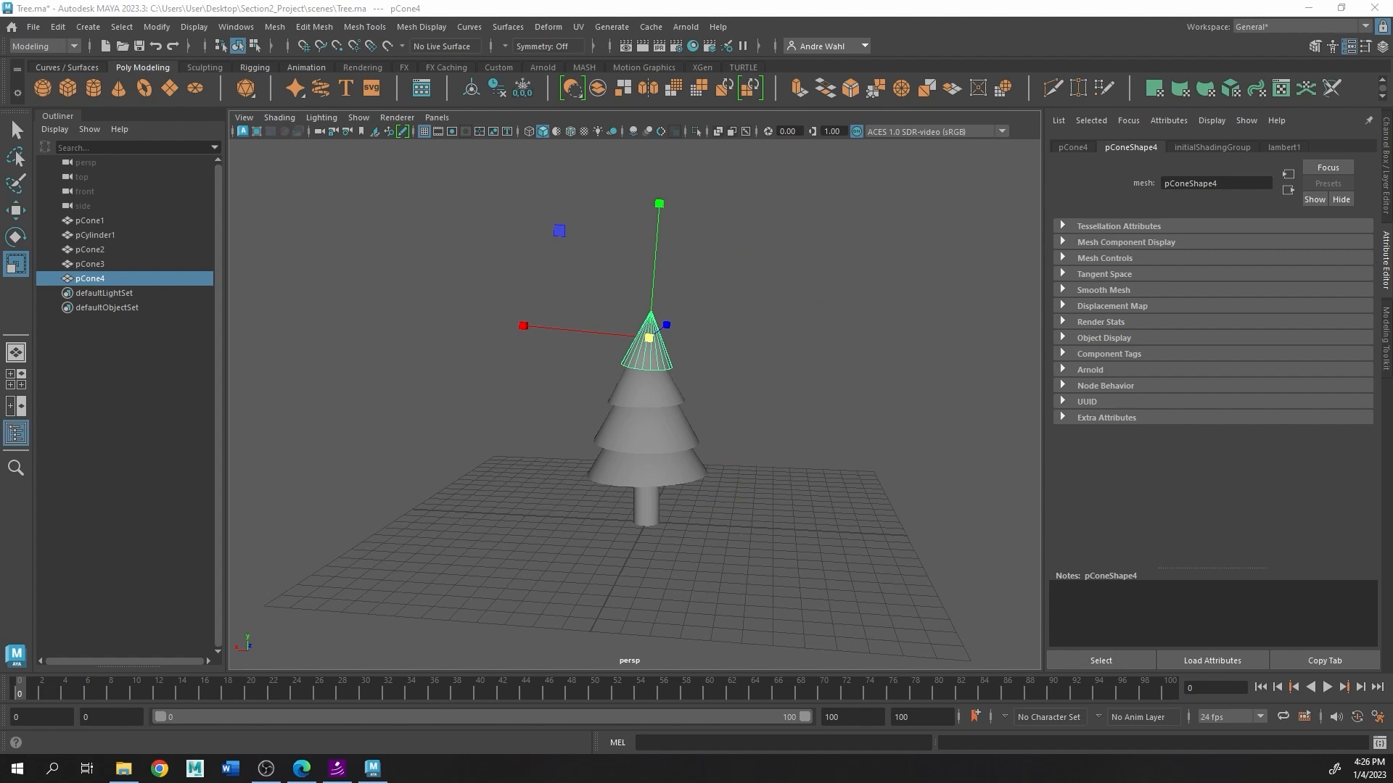
Step: Select every tree part in the Outliner, from pCone1 through pCone4 including the trunk cylinder
left_click(93, 219)
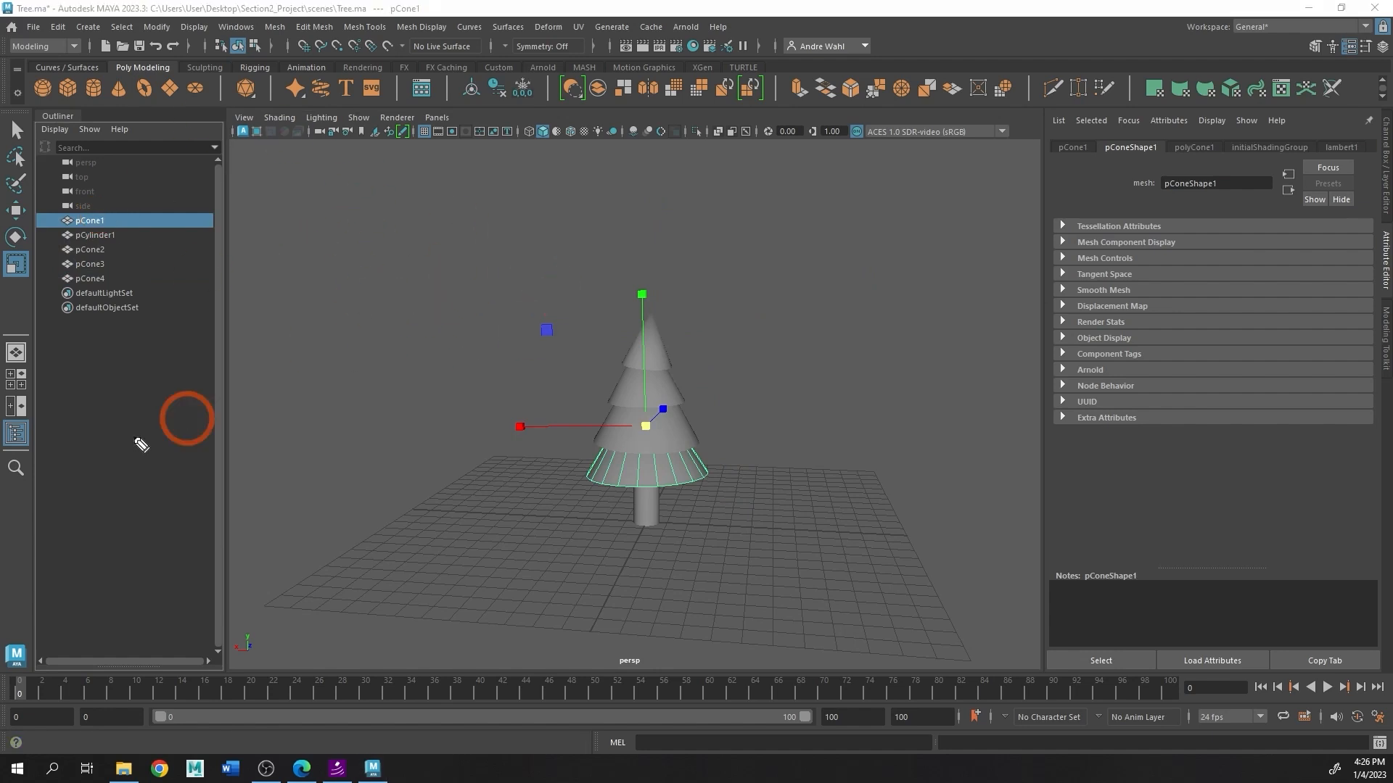
mouse_move(23, 460)
left_mouse_down()
mouse_move(2, 421)
mouse_move(29, 410)
mouse_move(44, 435)
mouse_move(22, 457)
mouse_move(3, 452)
left_mouse_up()
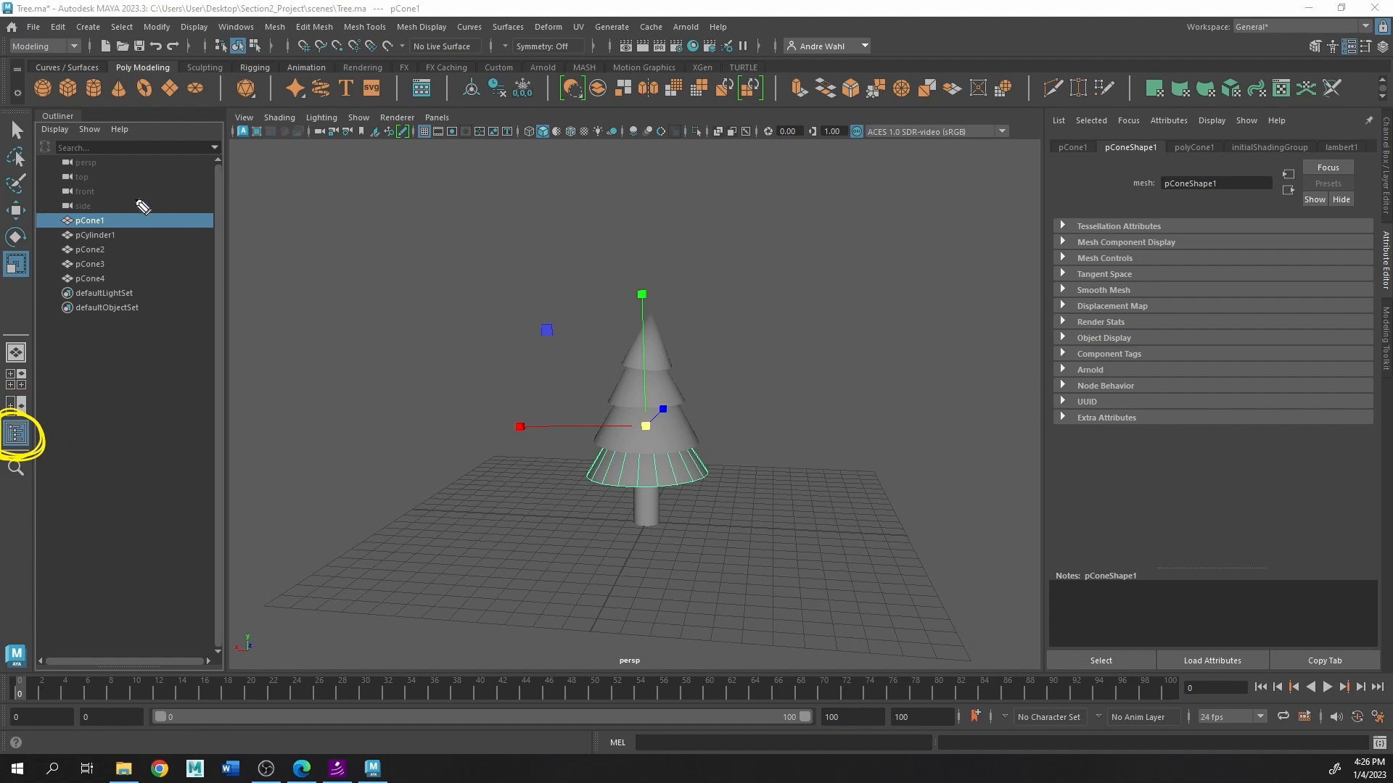
left_click_drag(136, 199, 136, 214)
left_click_drag(171, 319, 115, 287)
key("Escape")
left_click(108, 221)
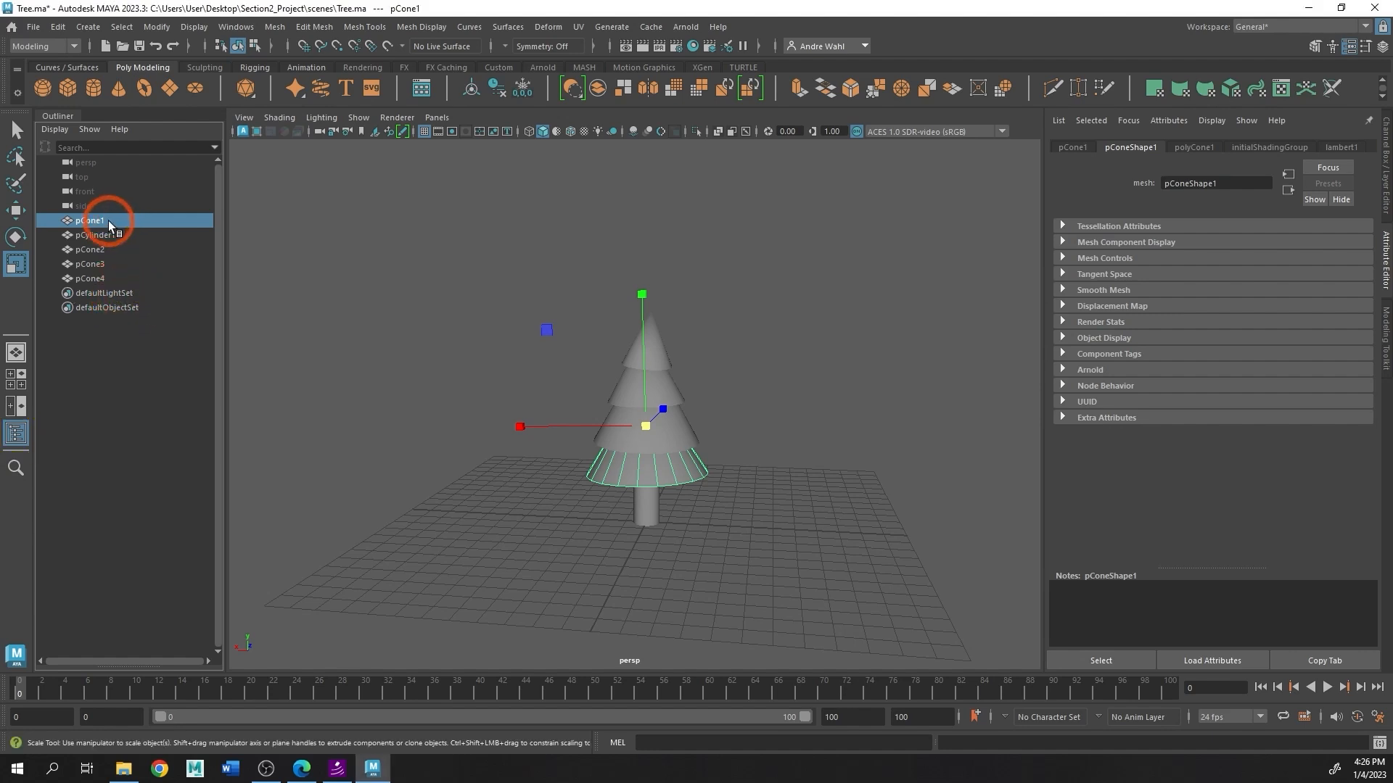
left_click(120, 280, "shift")
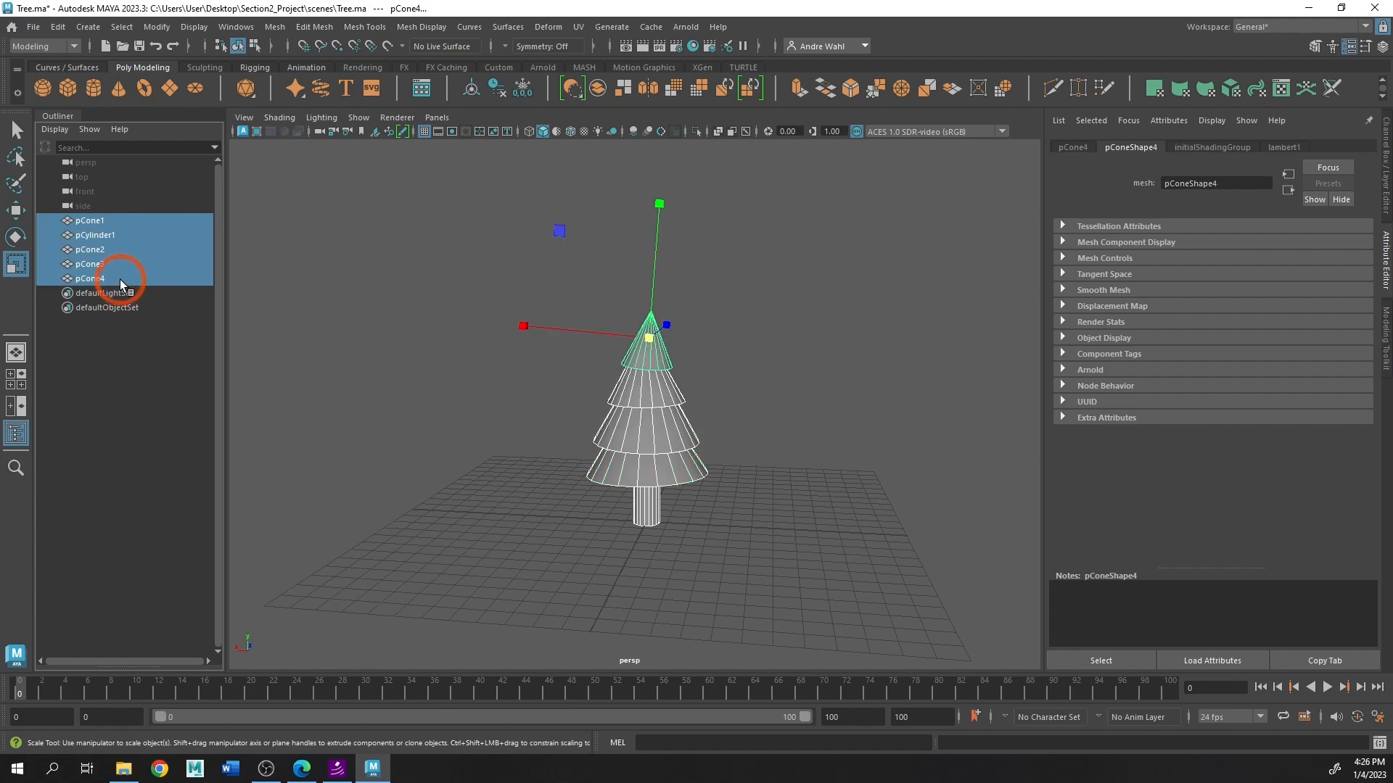
key("ctrl+2")
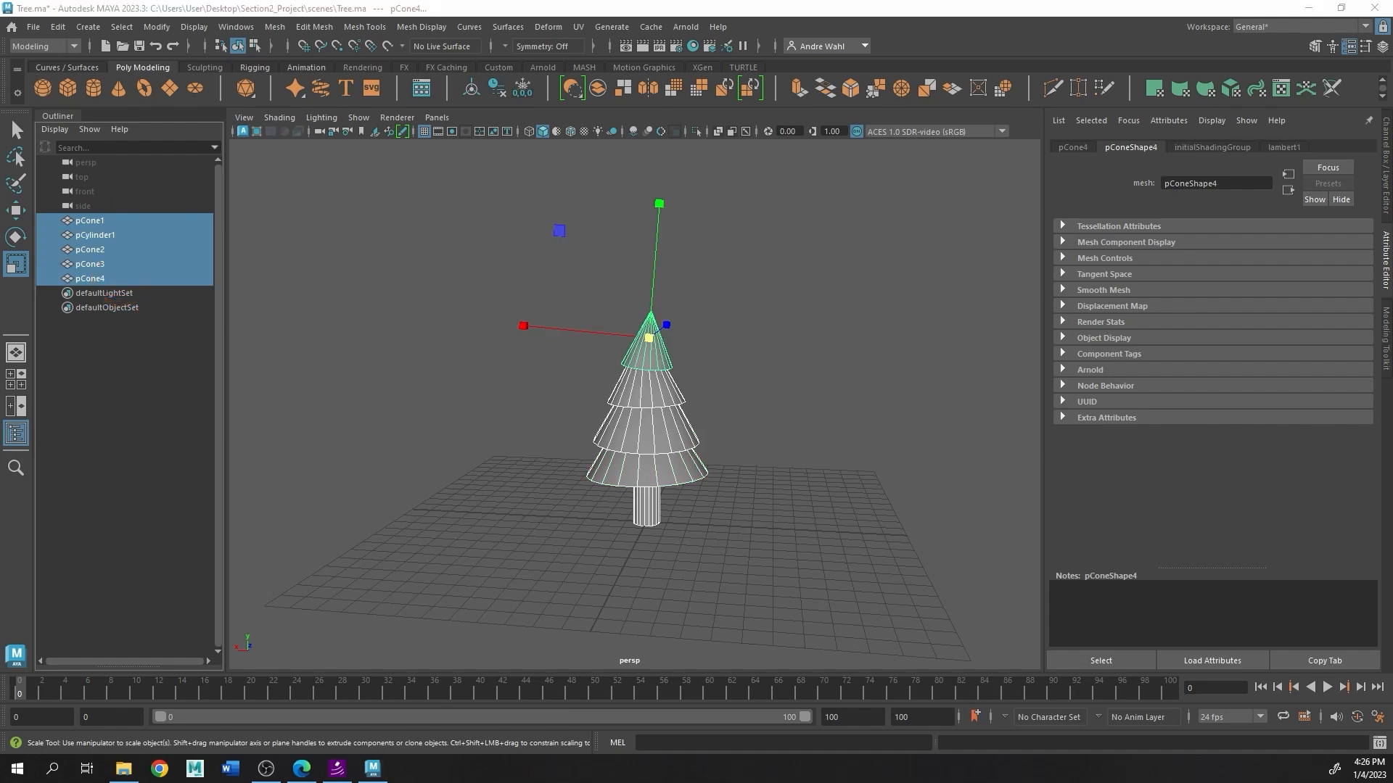
mouse_move(439, 219)
left_mouse_down()
mouse_move(412, 230)
mouse_move(460, 254)
left_mouse_up()
left_click_drag(445, 234, 498, 229)
mouse_move(505, 206)
left_mouse_down()
mouse_move(510, 250)
mouse_move(591, 212)
left_mouse_up()
left_click_drag(580, 204, 578, 236)
left_click_drag(644, 187, 660, 222)
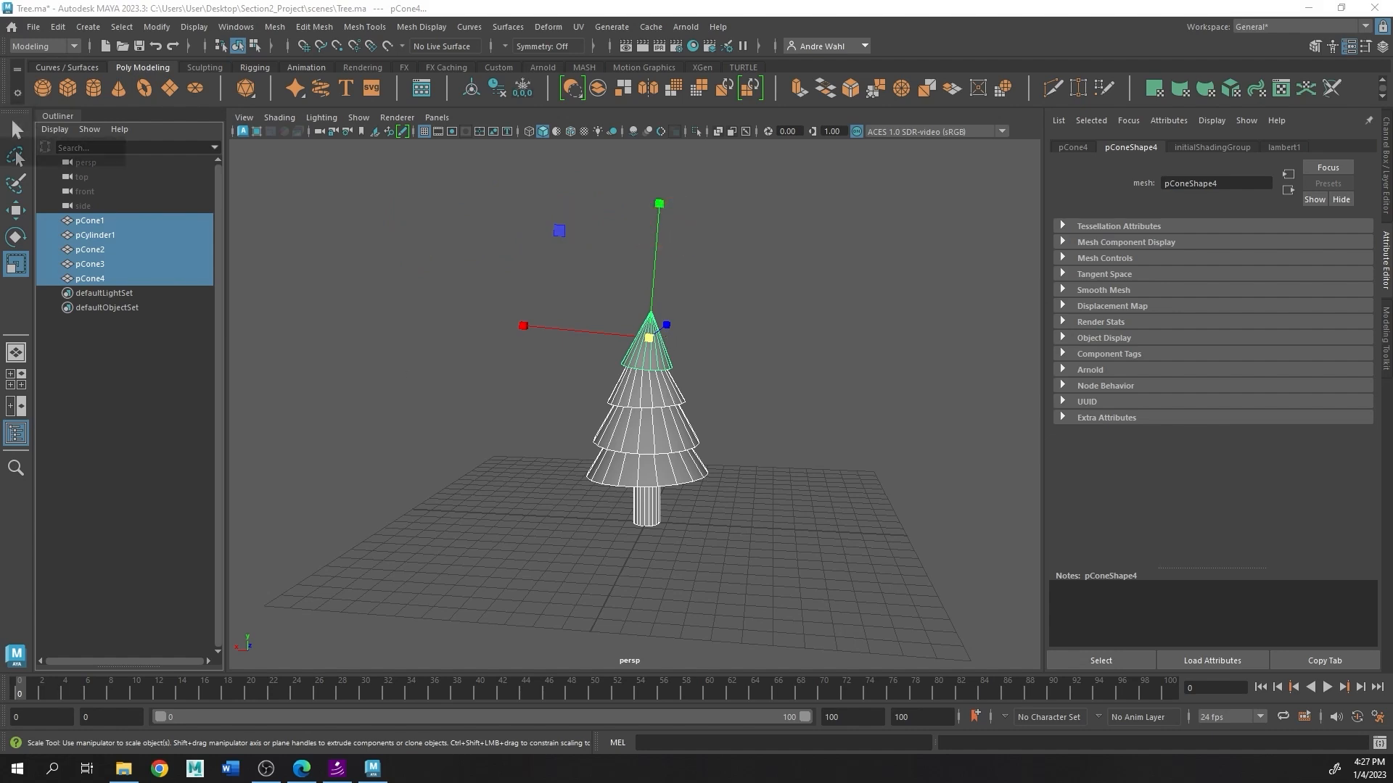
left_click(500, 160)
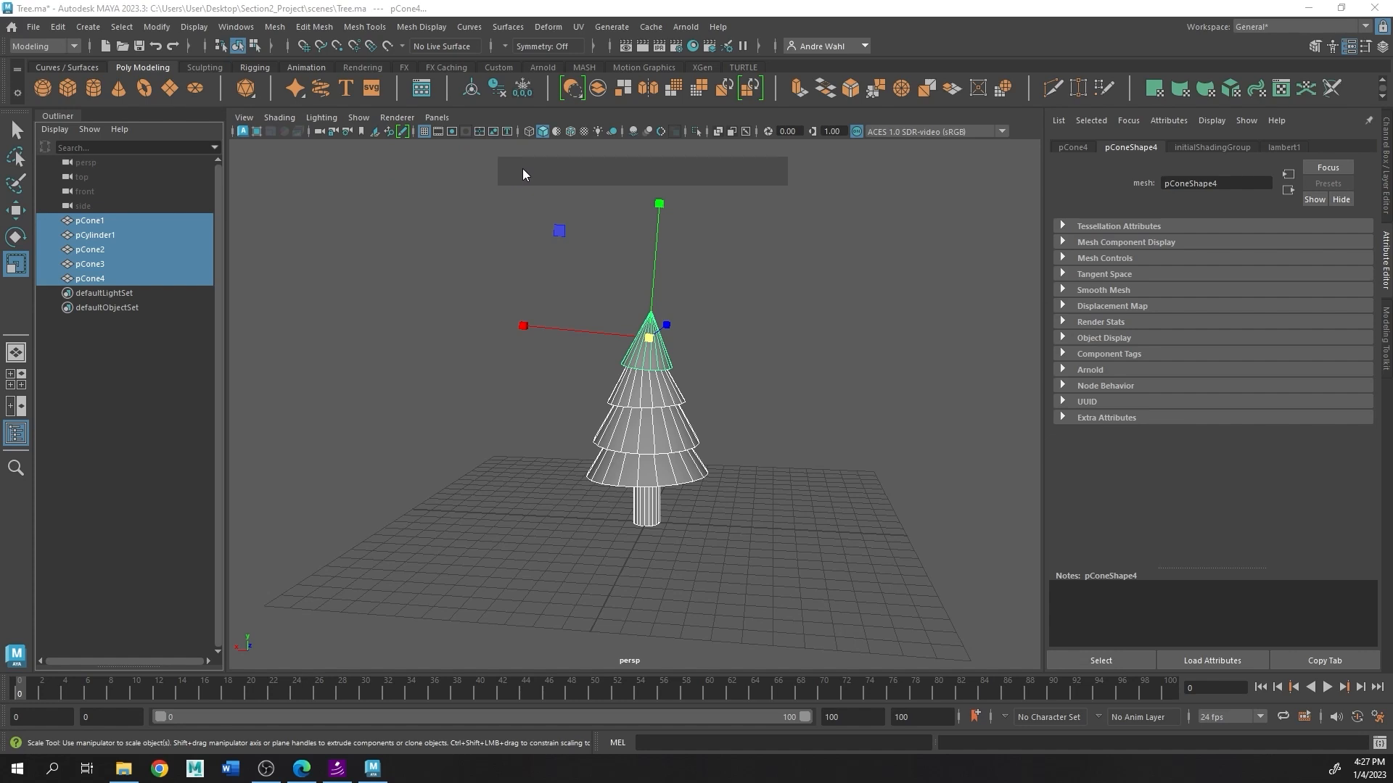
Step: Group all the selected tree parts, the four cones and the trunk cylinder, under one parent
key("ctrl+g")
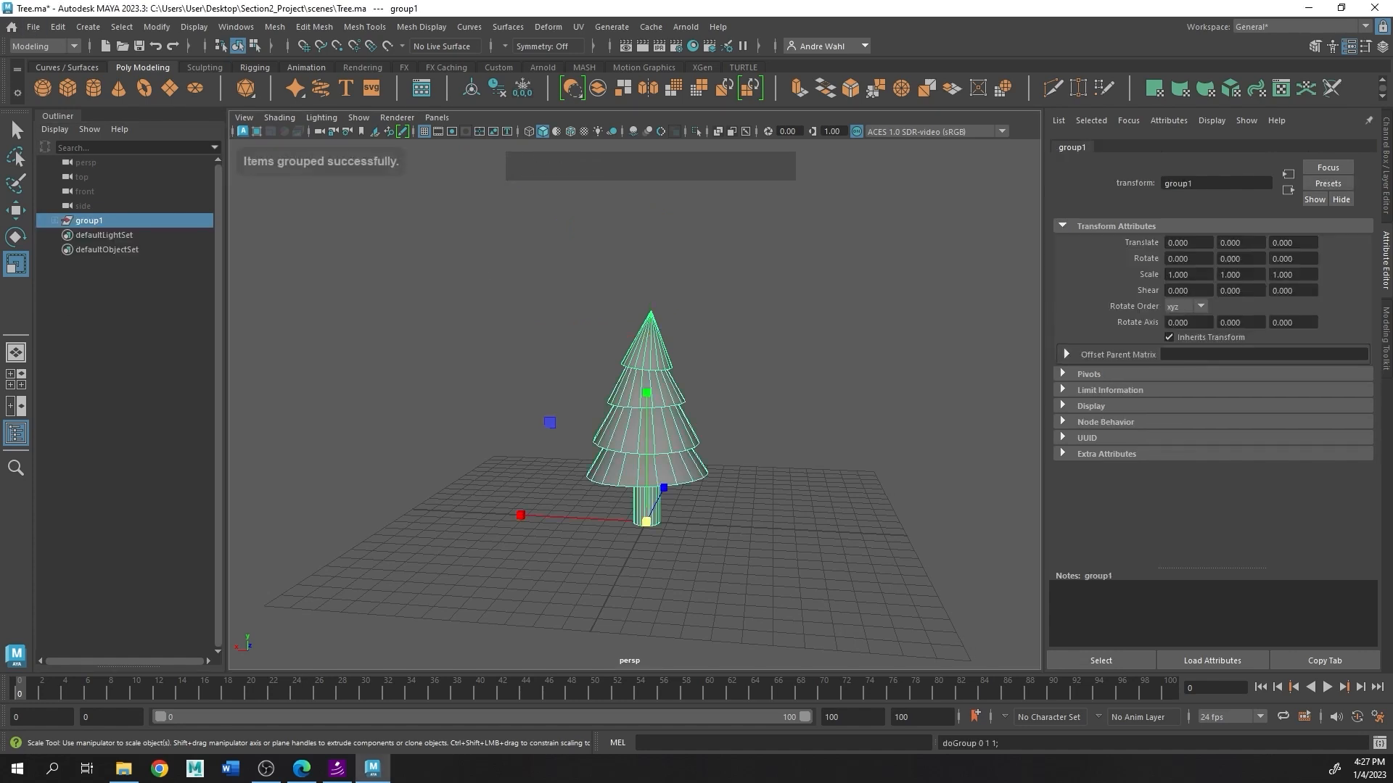
mouse_move(105, 236)
left_mouse_down()
mouse_move(128, 288)
mouse_move(126, 250)
left_mouse_up()
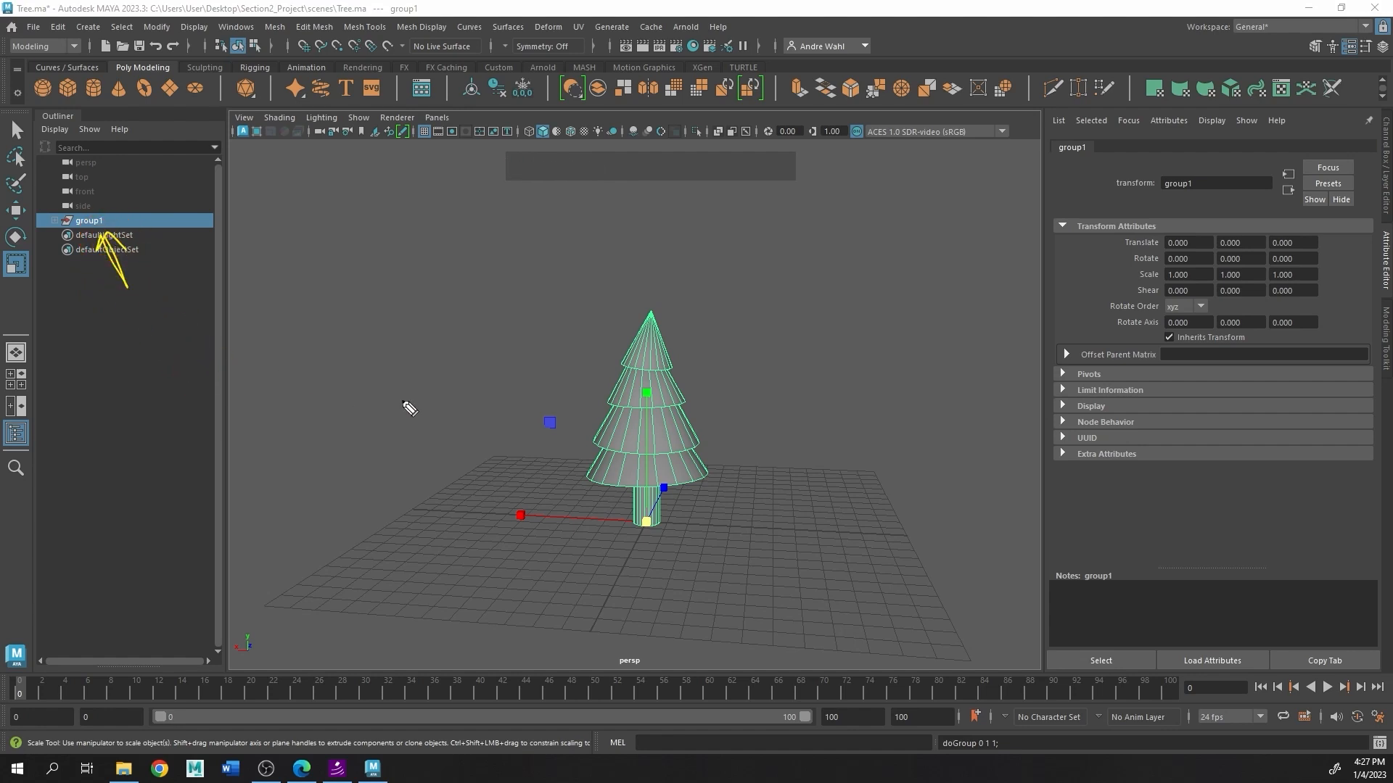
mouse_move(739, 478)
left_mouse_down()
mouse_move(756, 468)
mouse_move(695, 509)
mouse_move(727, 521)
left_mouse_up()
key("Escape")
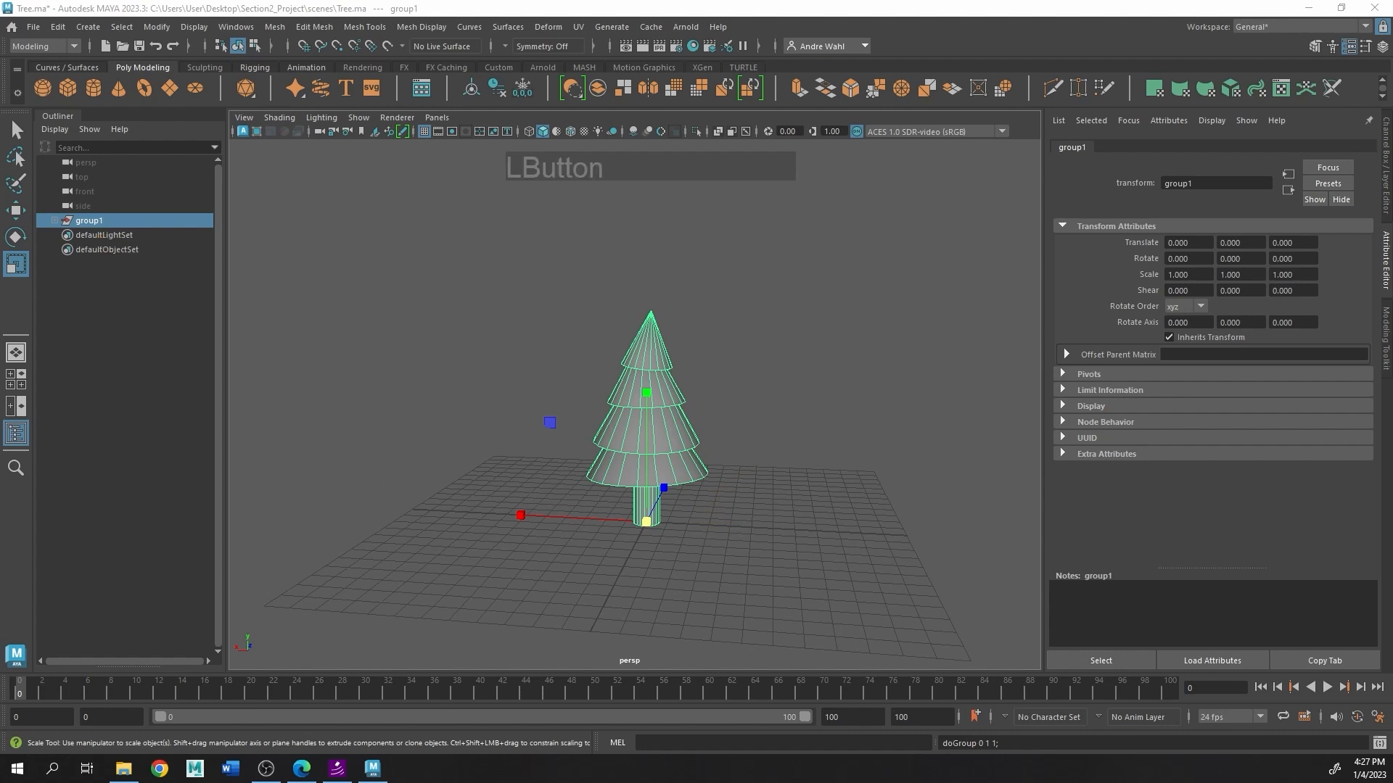
Step: Try scaling, moving and rotating the whole tree group, undoing each transform
left_click_drag(650, 521, 780, 515)
key("ctrl+z")
key("w")
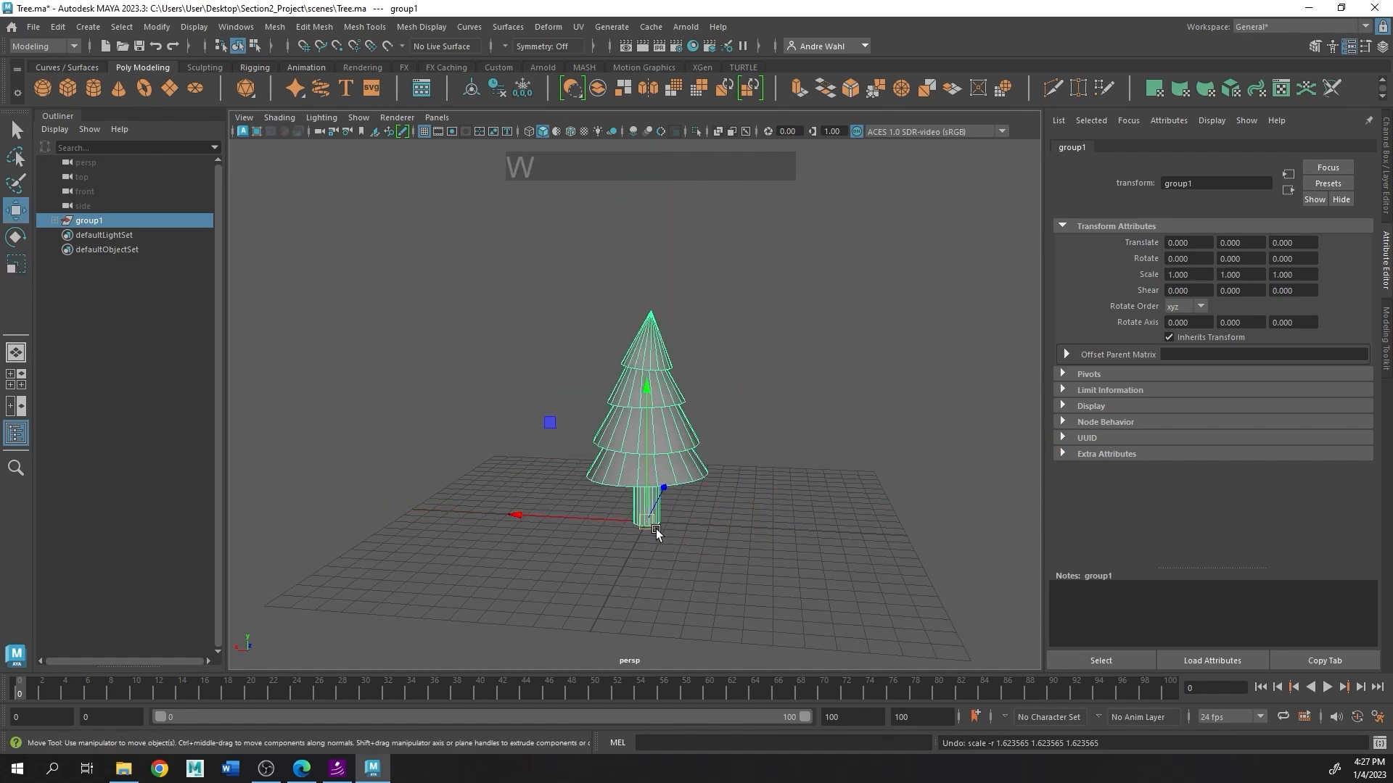
left_click_drag(655, 529, 608, 509)
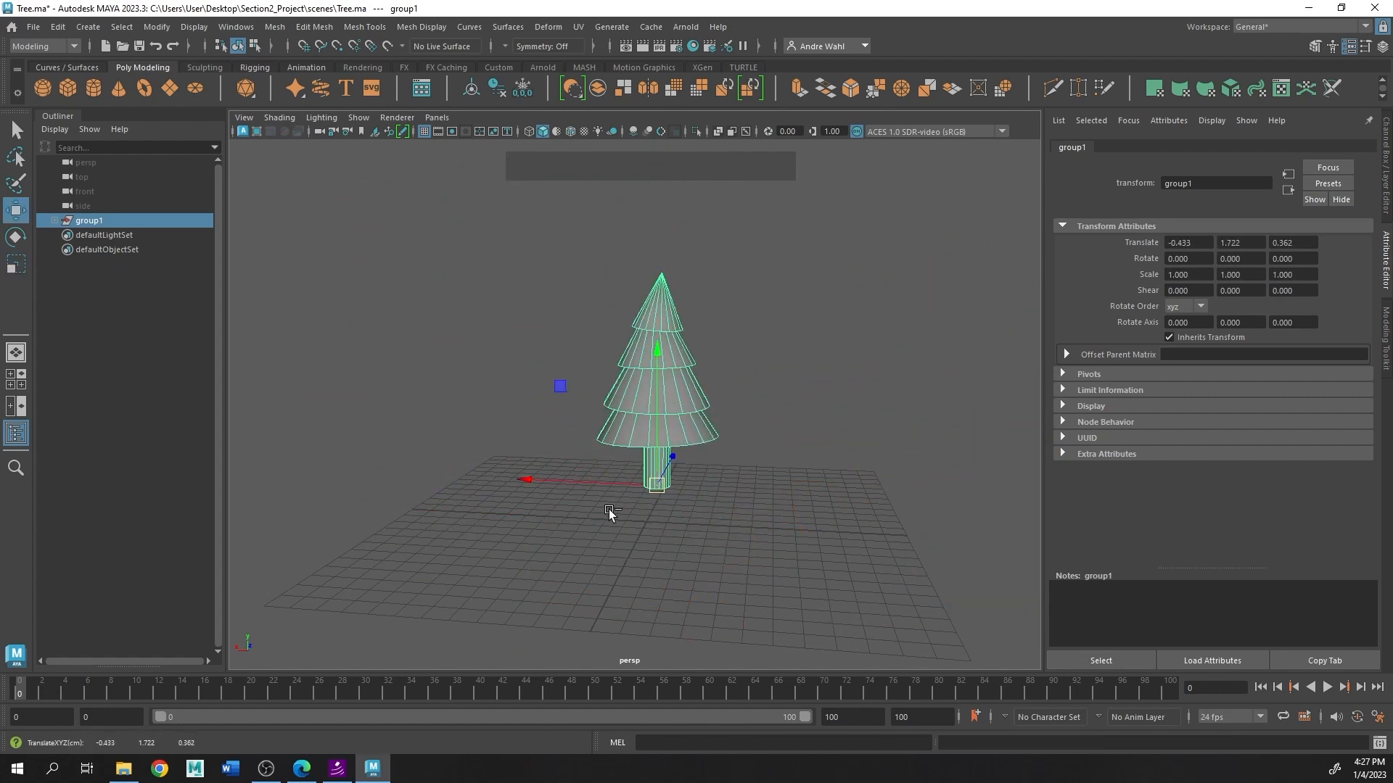
key("ctrl+z")
key("e")
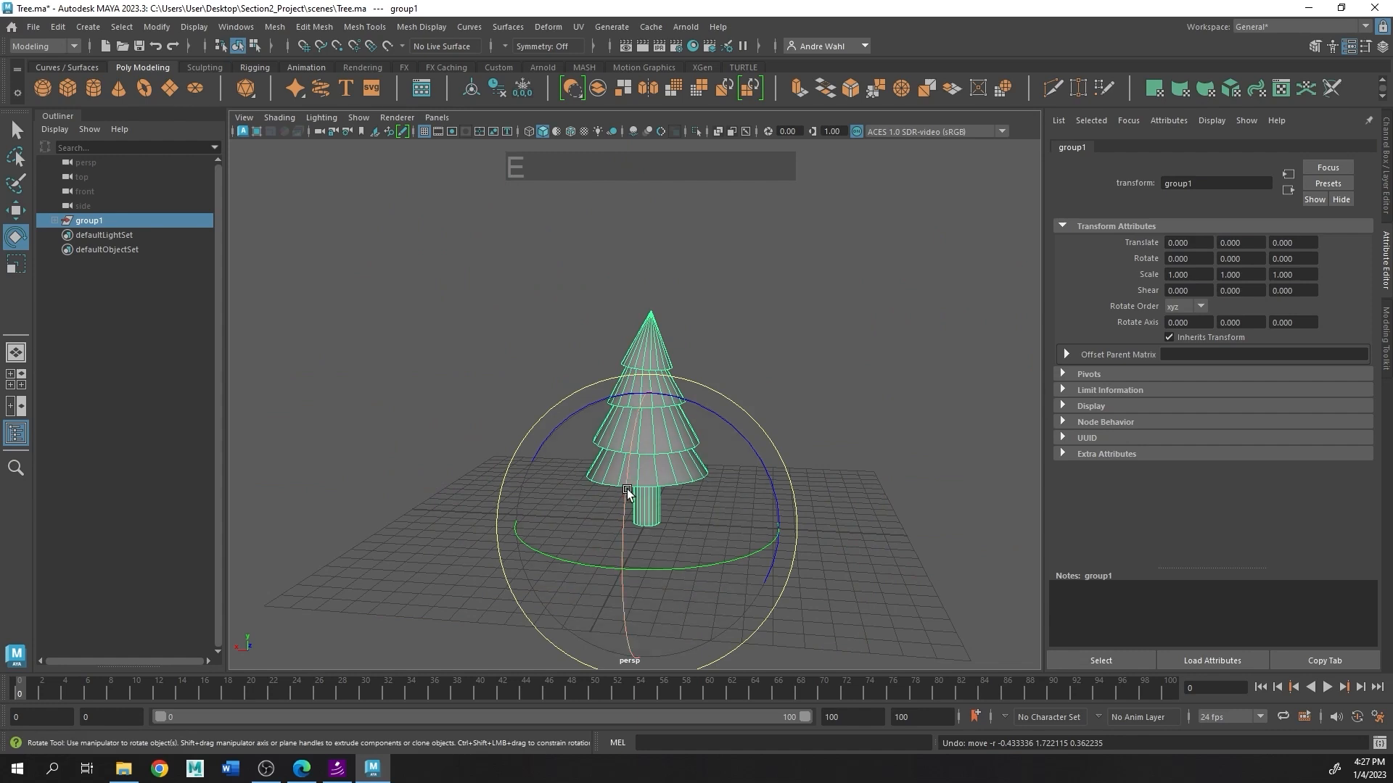
left_click_drag(743, 508, 706, 575)
key("ctrl+z")
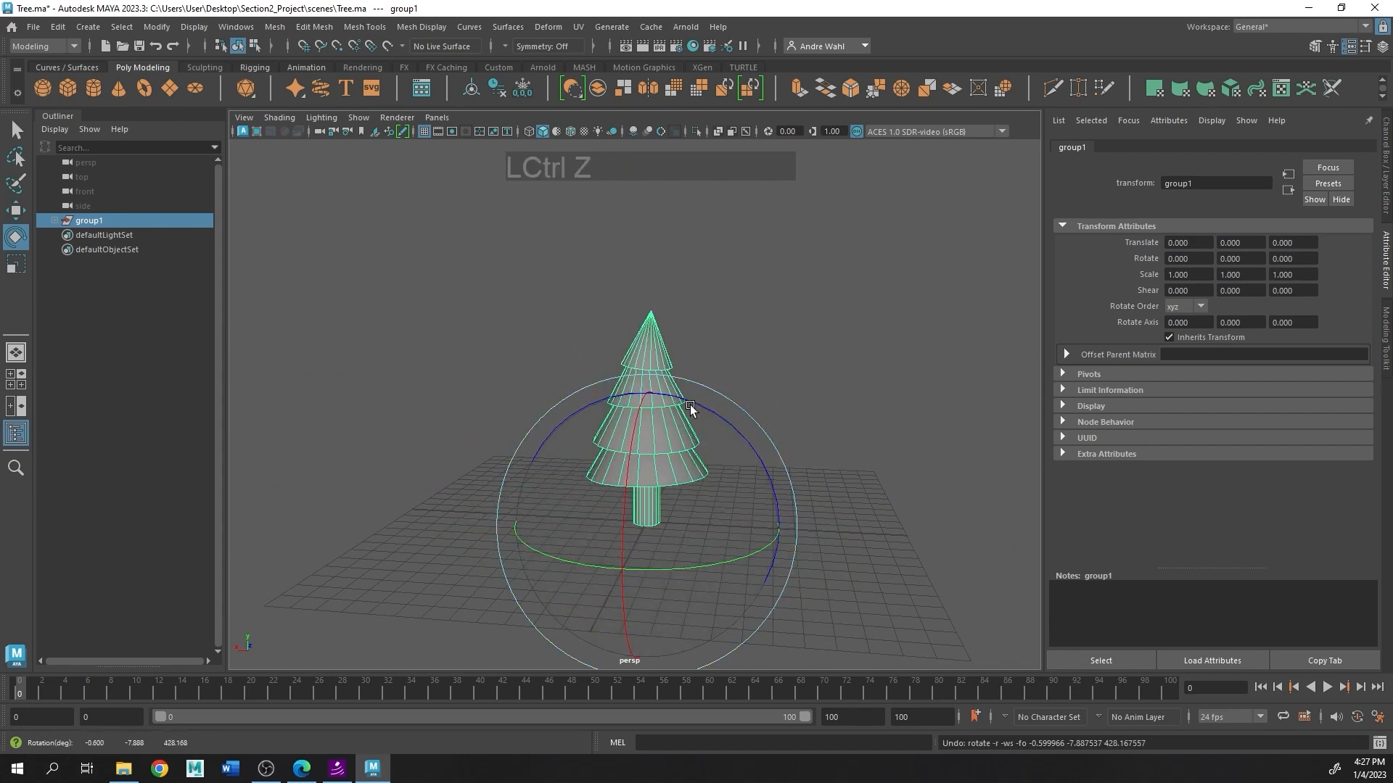
Step: Expand group1 in the Outliner to show its child parts
key("w")
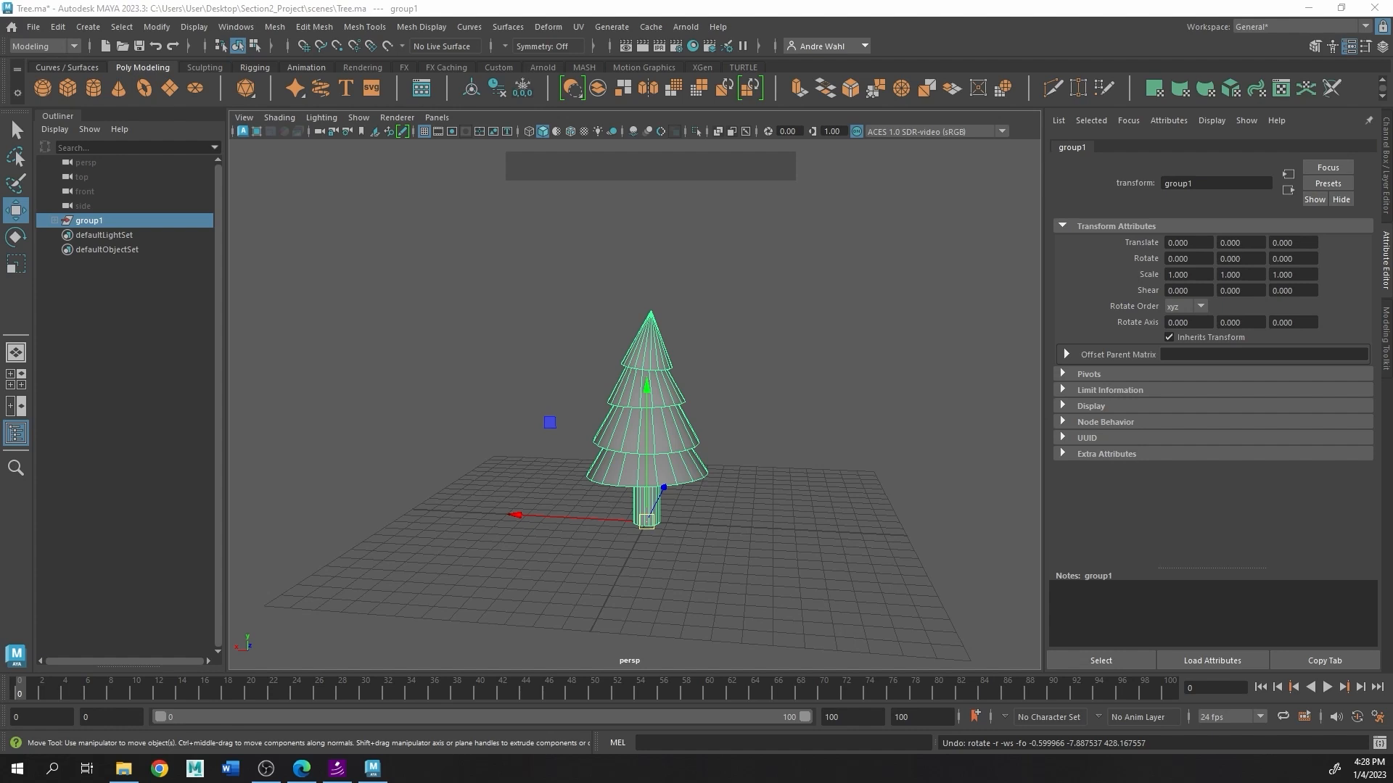
left_click(54, 219)
left_click(54, 220)
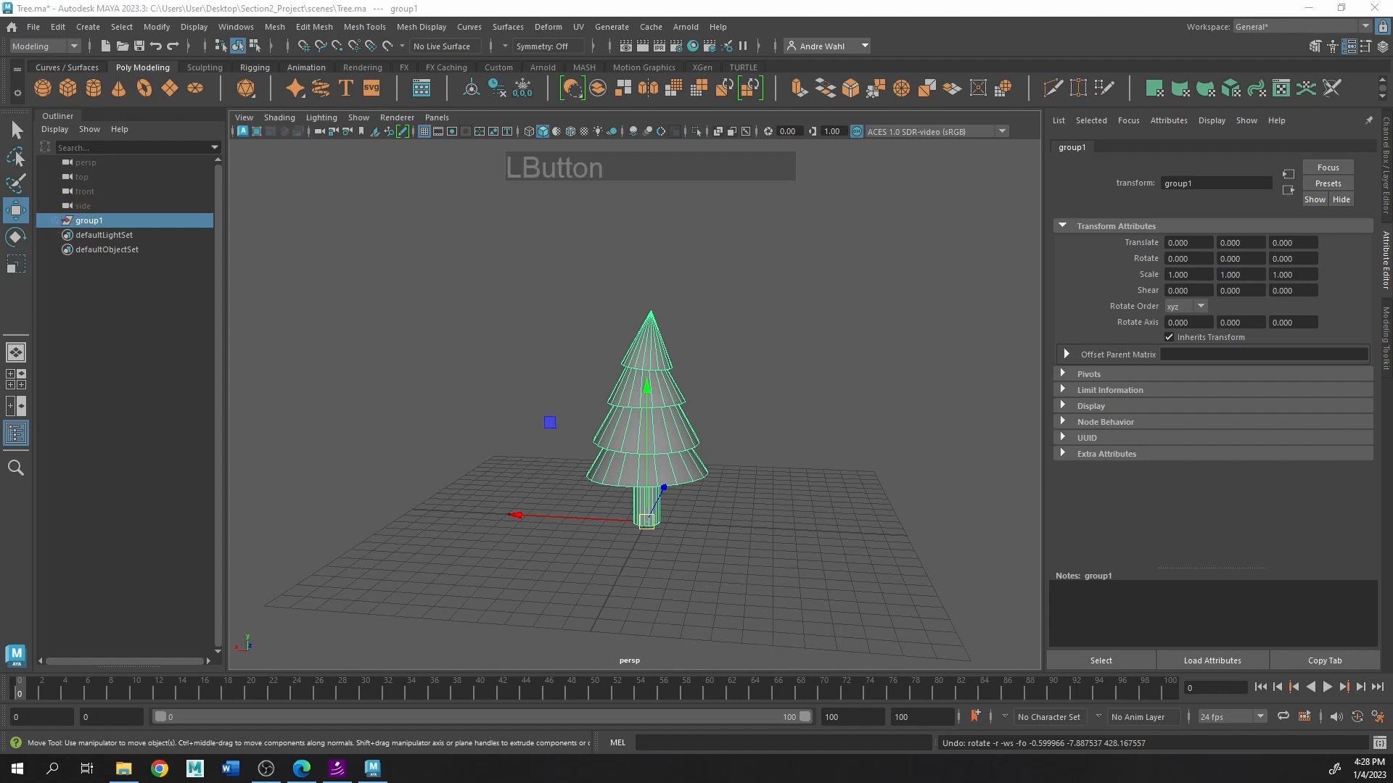
left_click(54, 220)
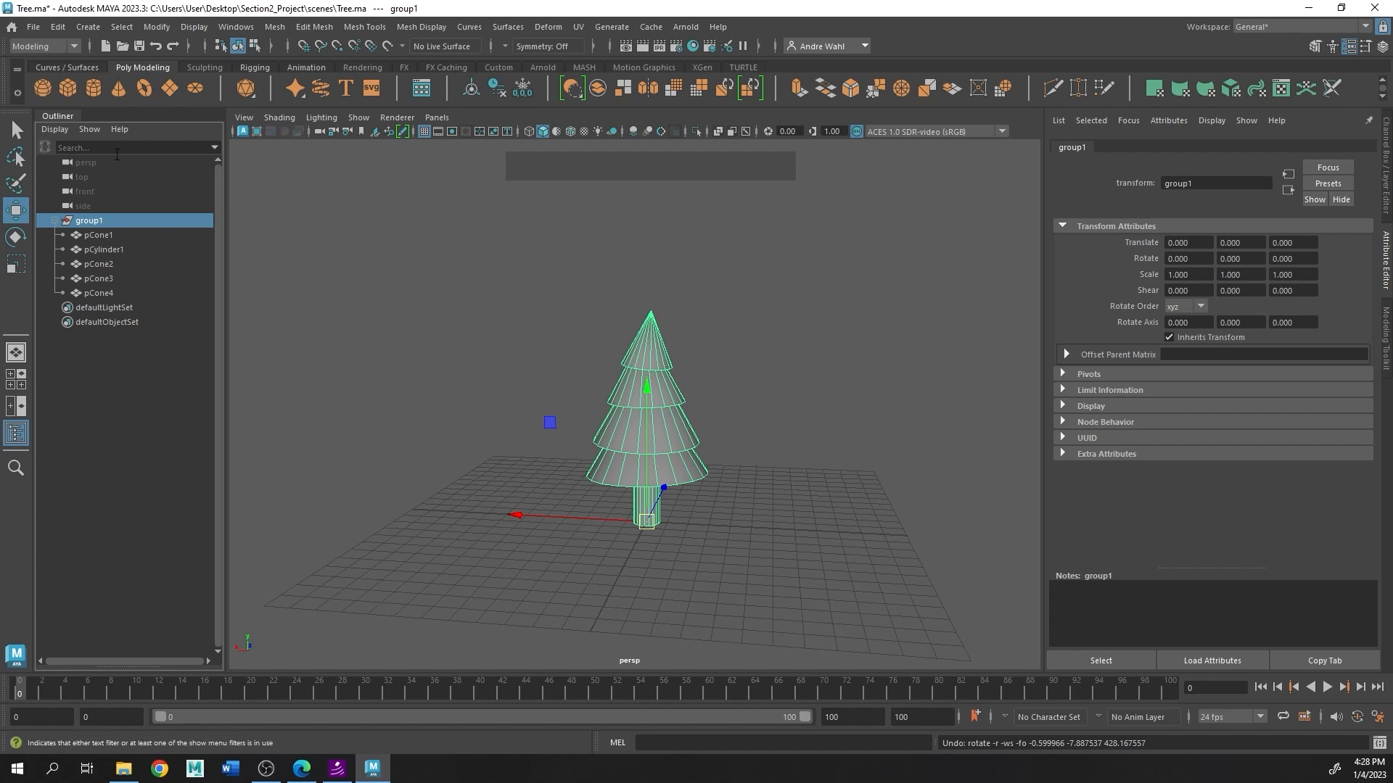
Step: Try rotating pCone1, the lowest cone, about its Z axis on its own within the group
left_click(152, 232)
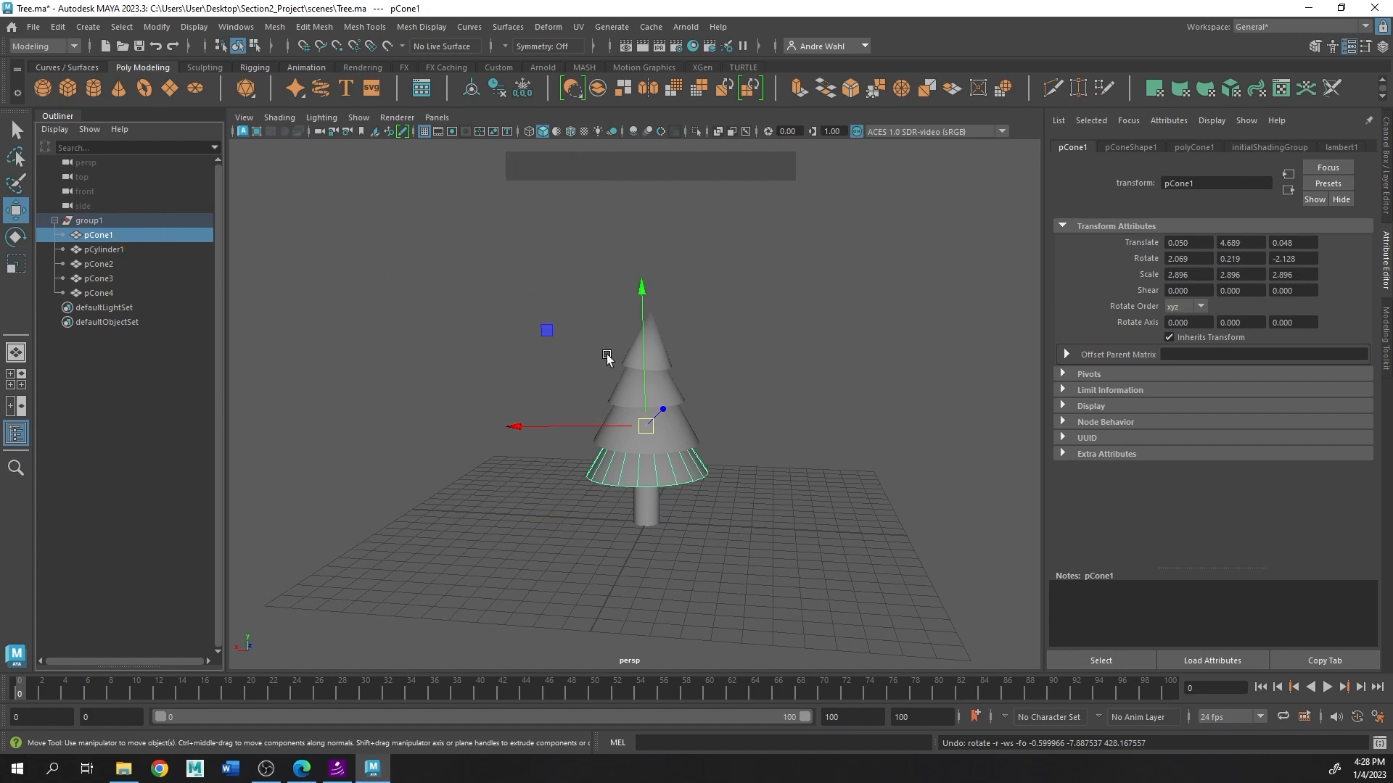
key("e")
left_click_drag(737, 345, 742, 356)
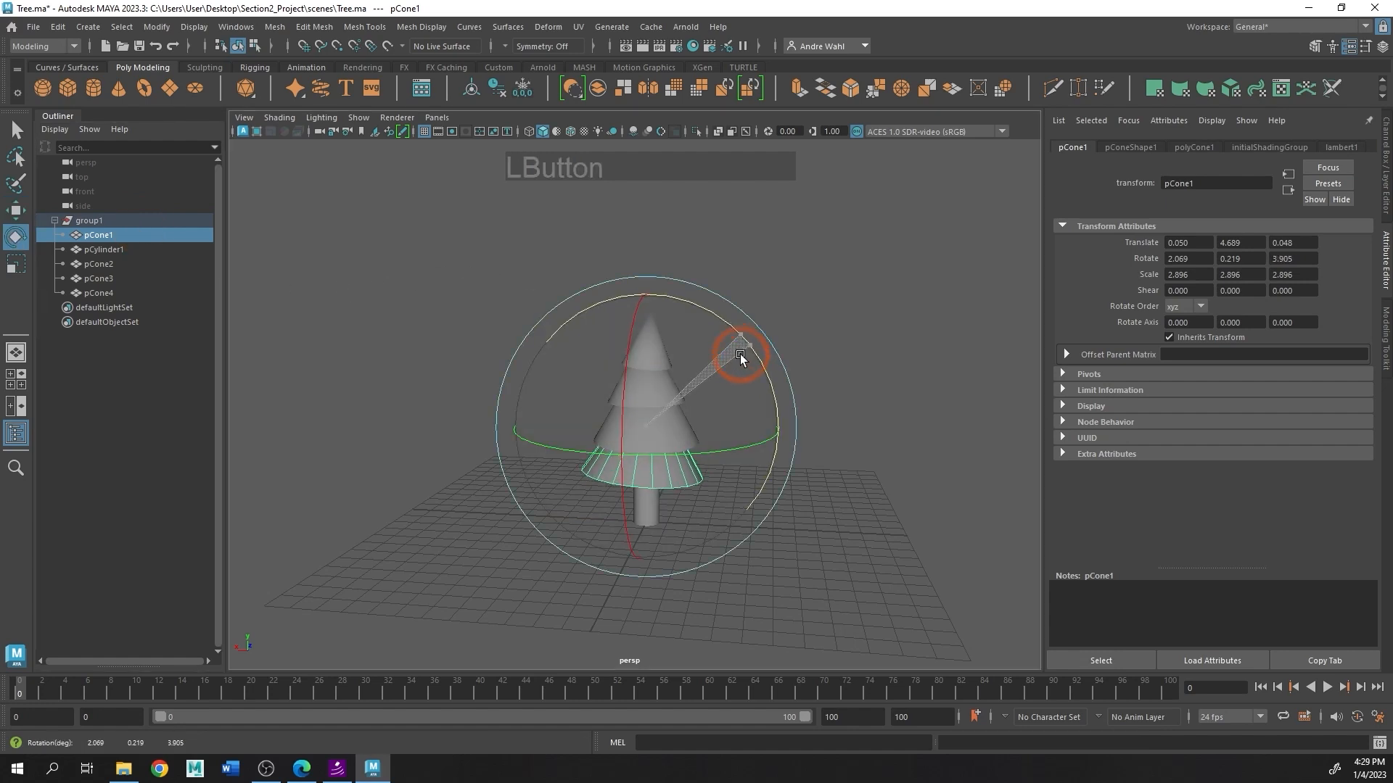
Step: Try rotating and moving the trunk cylinder away from the tree, and move pCone2 separately
left_click(100, 250)
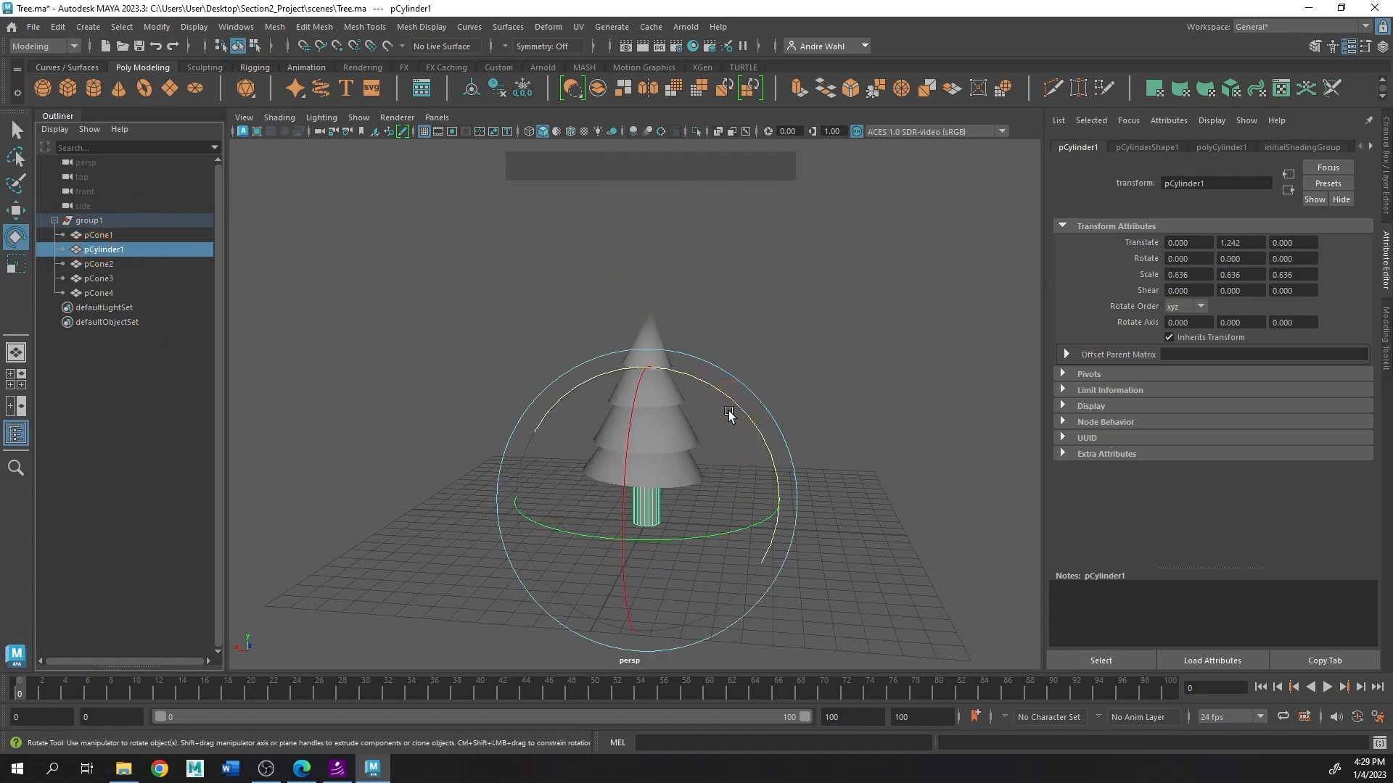
left_click_drag(729, 411, 544, 395)
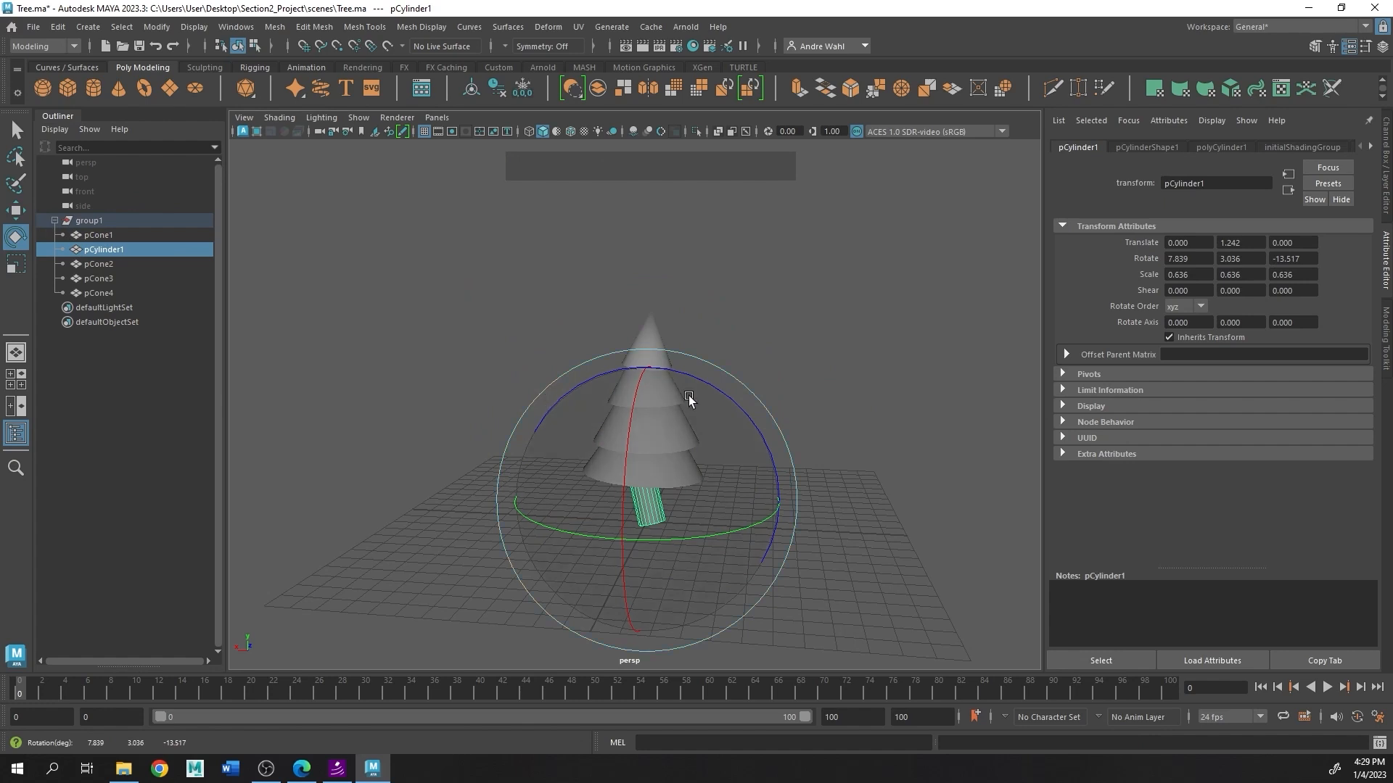
key("w")
left_click_drag(661, 493, 825, 383)
left_click(647, 447)
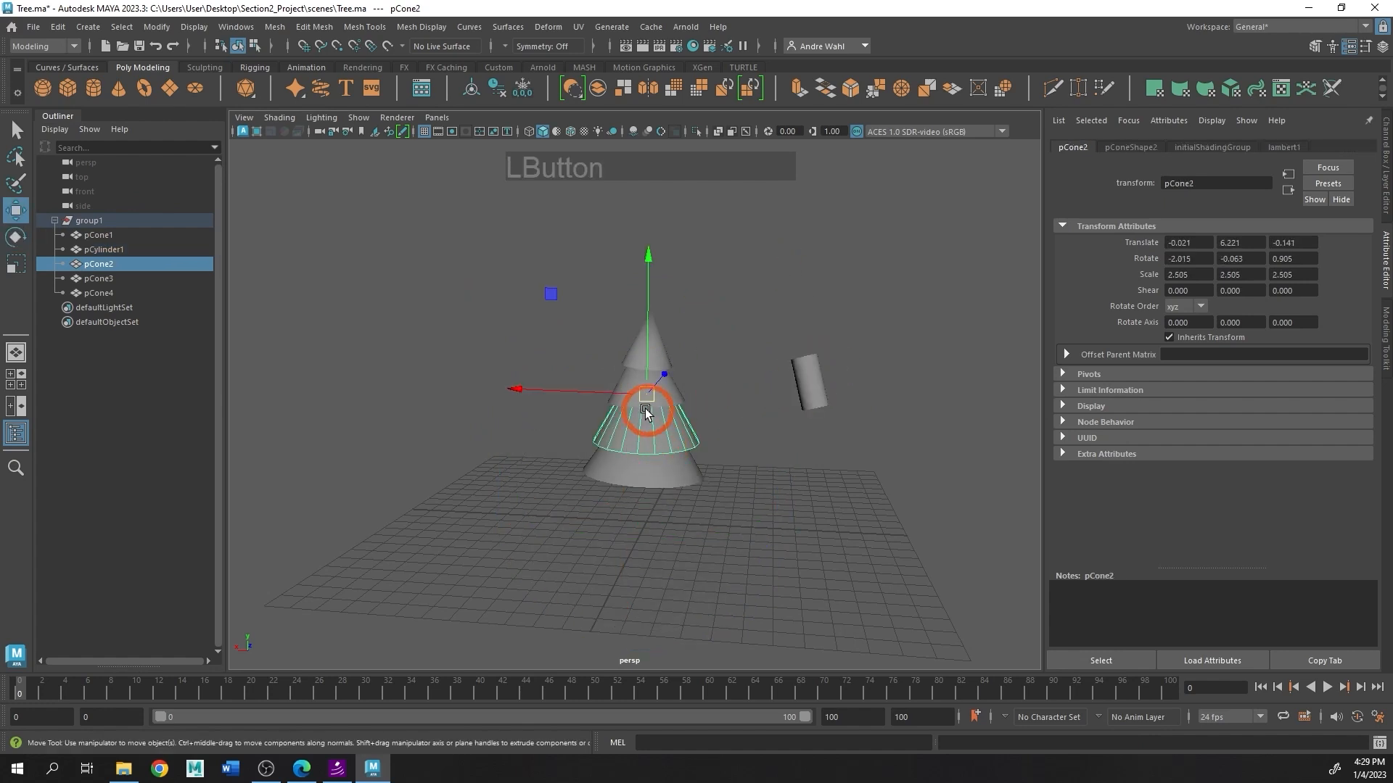
left_click_drag(647, 447, 631, 561)
Step: Try moving group1 with its displaced parts, and undo all the group and individual part transforms
left_click(106, 219)
key("ctrl+z")
key("ctrl+z")
key("ctrl+z")
key("ctrl+z")
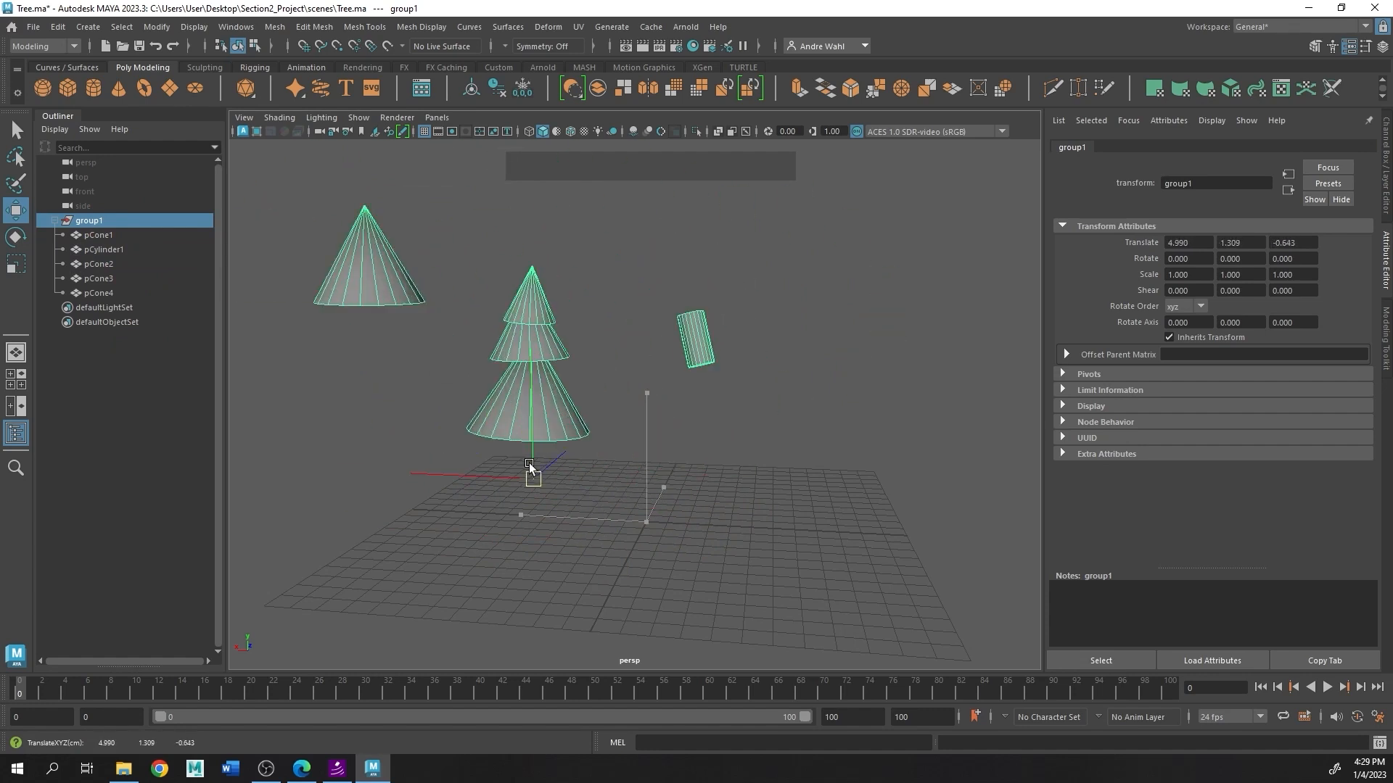
key("ctrl+z")
key("ctrl+z")
key("ctrl+z")
key("ctrl+z")
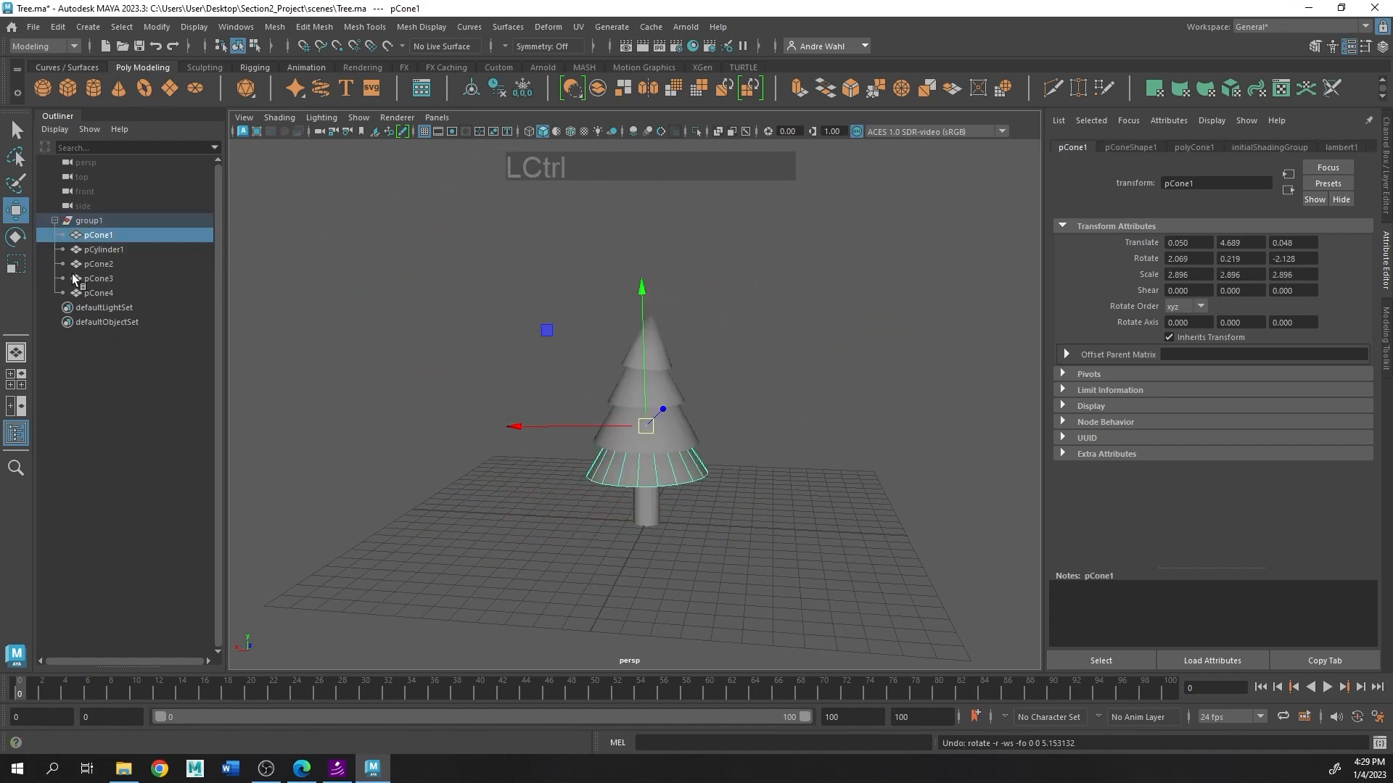
left_click(0, 261)
left_click_drag(434, 221, 443, 244)
left_click_drag(459, 213, 463, 249)
left_click_drag(448, 235, 471, 230)
left_click_drag(482, 225, 496, 222)
left_click_drag(501, 205, 508, 250)
left_click_drag(569, 201, 580, 237)
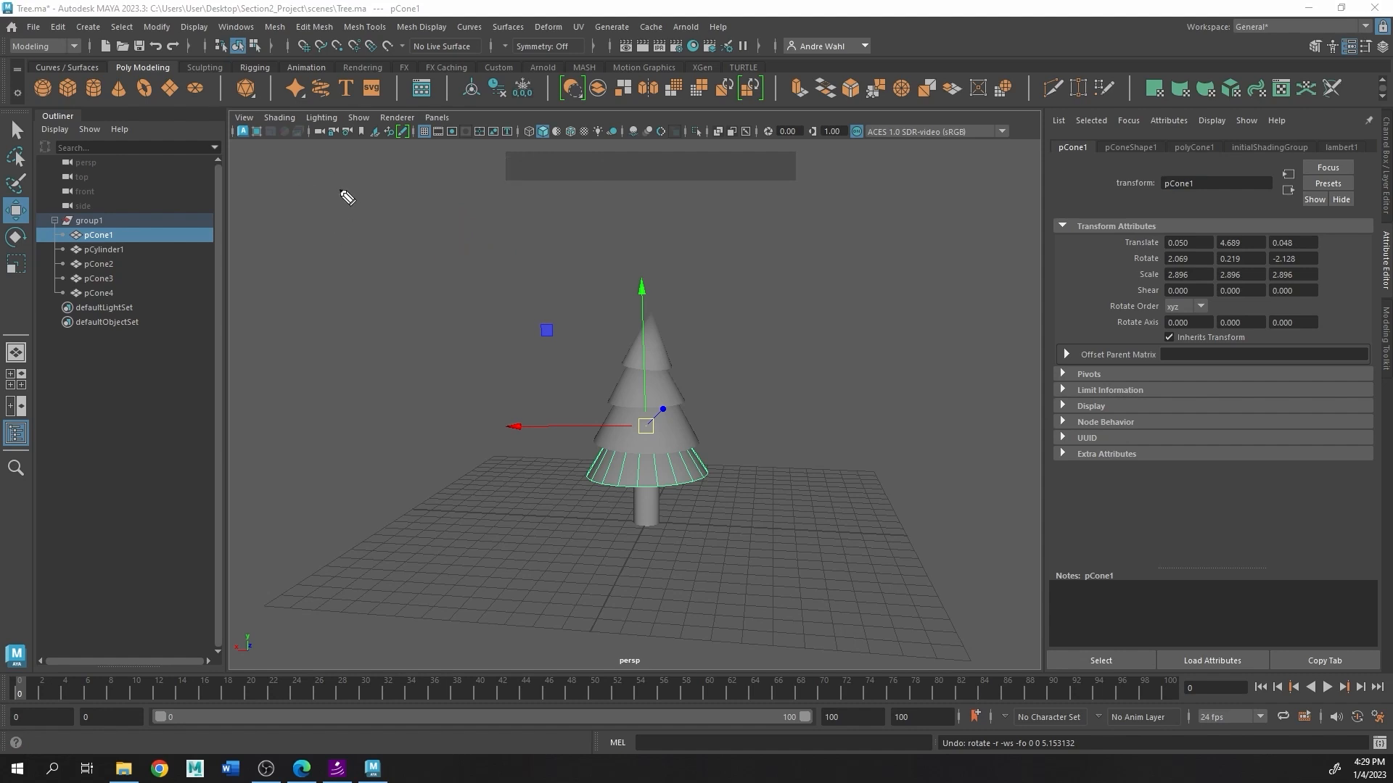
mouse_move(337, 190)
left_mouse_down()
mouse_move(342, 205)
mouse_move(438, 216)
mouse_move(464, 187)
left_mouse_up()
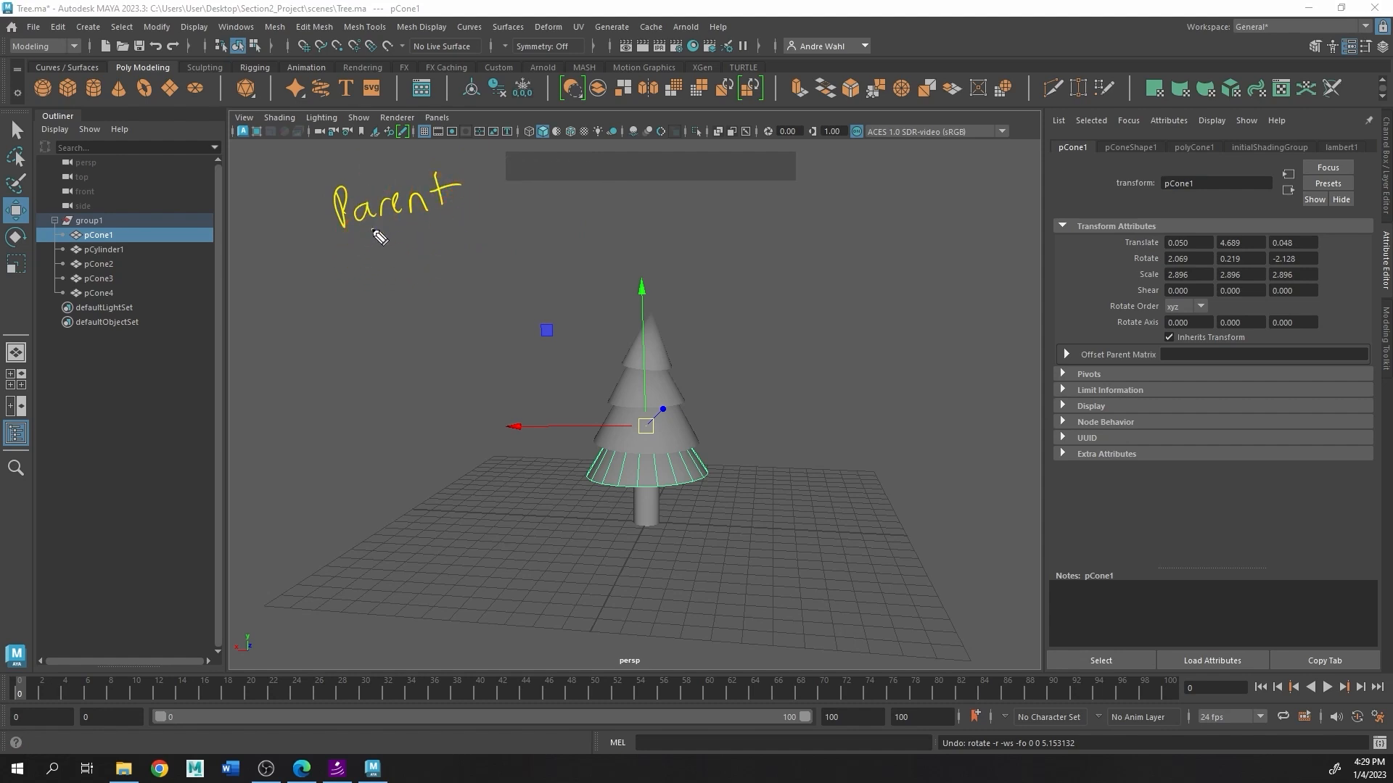
mouse_move(375, 231)
left_mouse_down()
mouse_move(433, 251)
mouse_move(460, 231)
mouse_move(469, 249)
left_mouse_up()
left_click_drag(471, 235, 475, 249)
mouse_move(493, 193)
left_mouse_down()
mouse_move(490, 251)
mouse_move(508, 247)
left_mouse_up()
left_click_drag(511, 190, 518, 239)
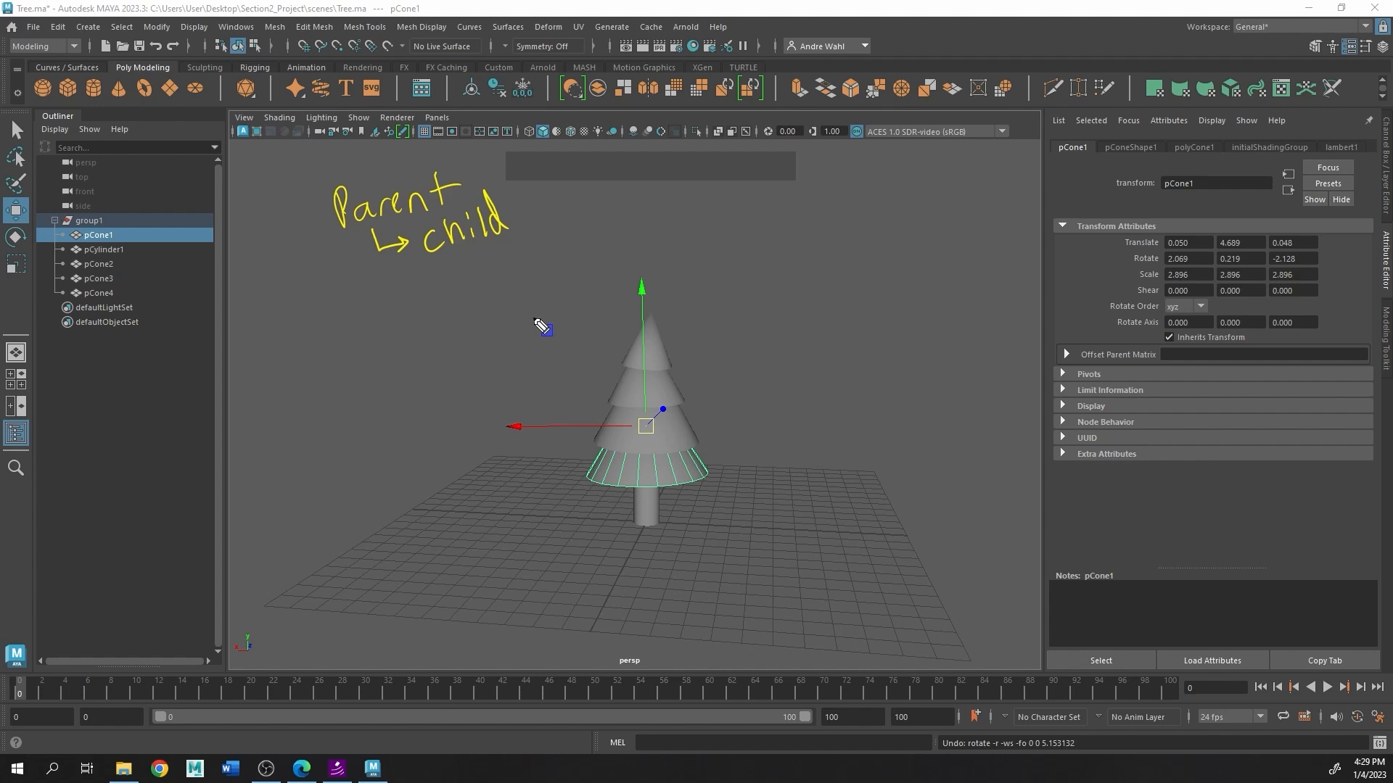
left_click(2, 386)
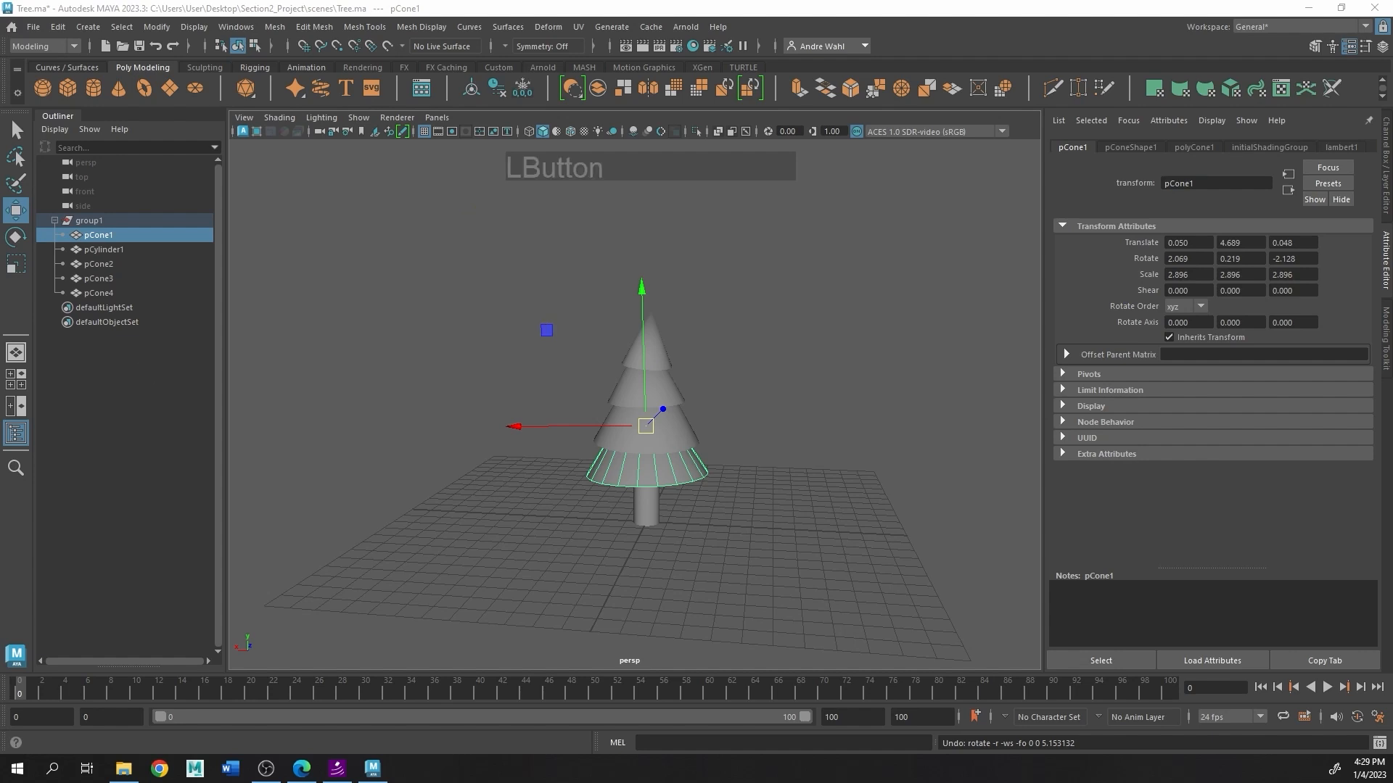
Step: Duplicate group1 and move the copy across the ground plane to about X 8.392, Z 9.717
left_click(115, 220)
right_click_drag(624, 305, 577, 295, "alt")
left_click_drag(578, 294, 559, 362, "alt")
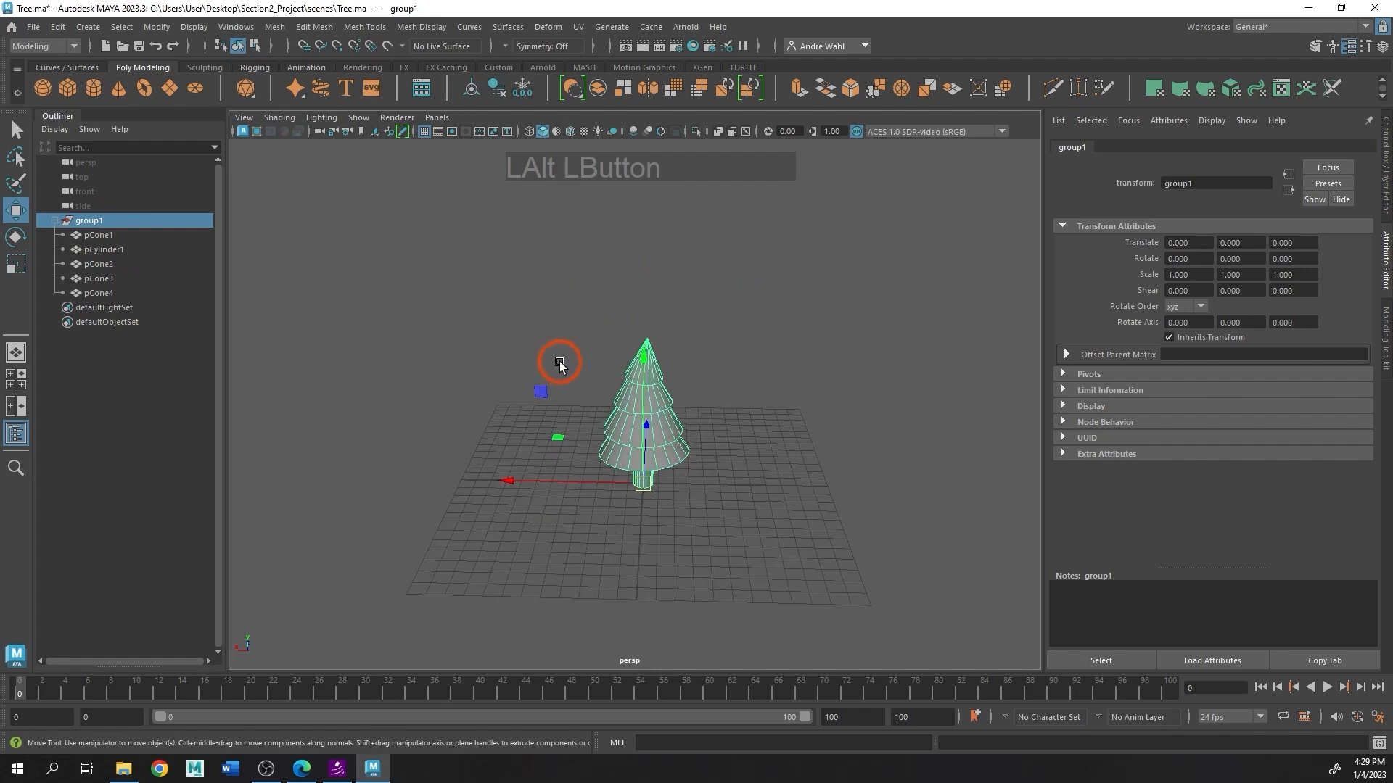
key("ctrl+d")
left_click_drag(598, 482, 524, 411)
Step: Rotate the duplicated tree to about -78.8 degrees in Y and scale it uniformly to about 1.583
key("e")
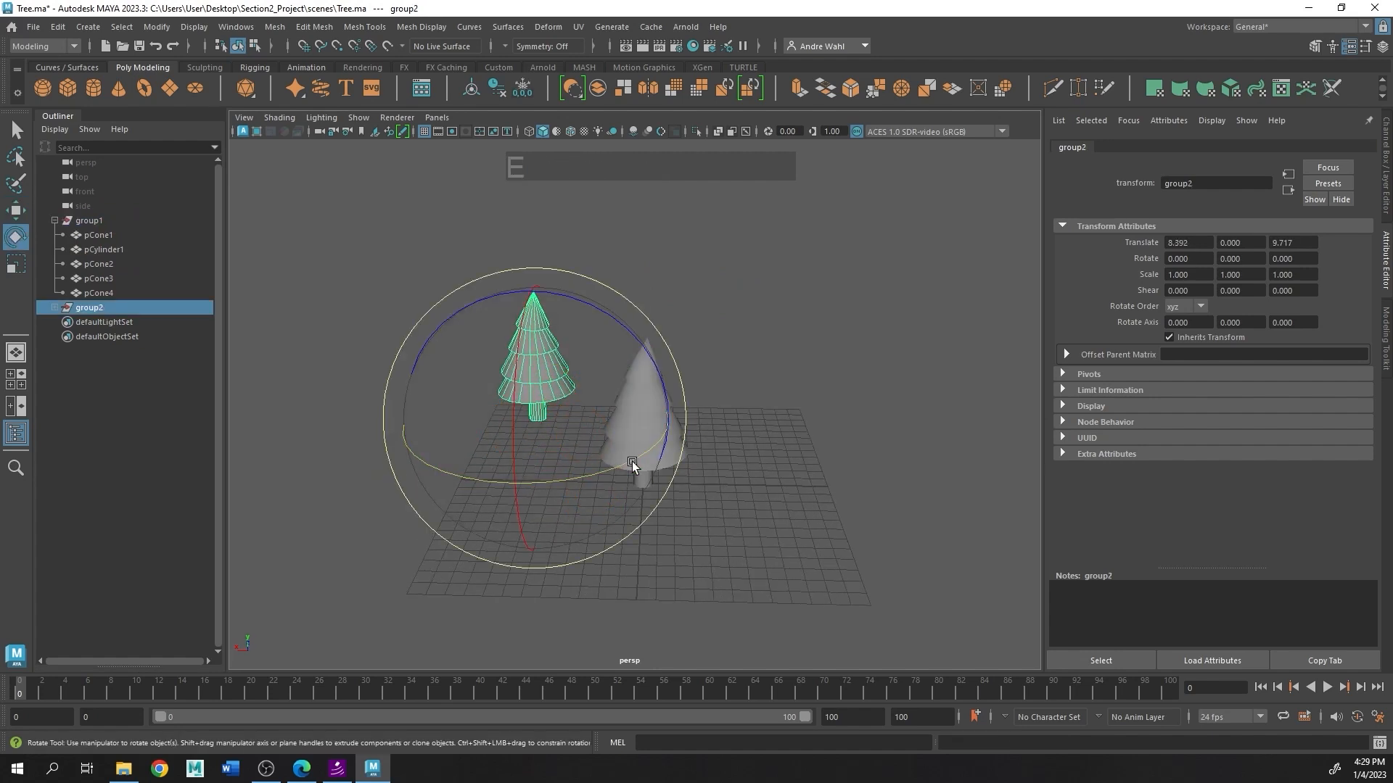
left_click_drag(579, 477, 436, 460)
key("r")
left_click_drag(537, 418, 622, 395)
left_click(924, 328)
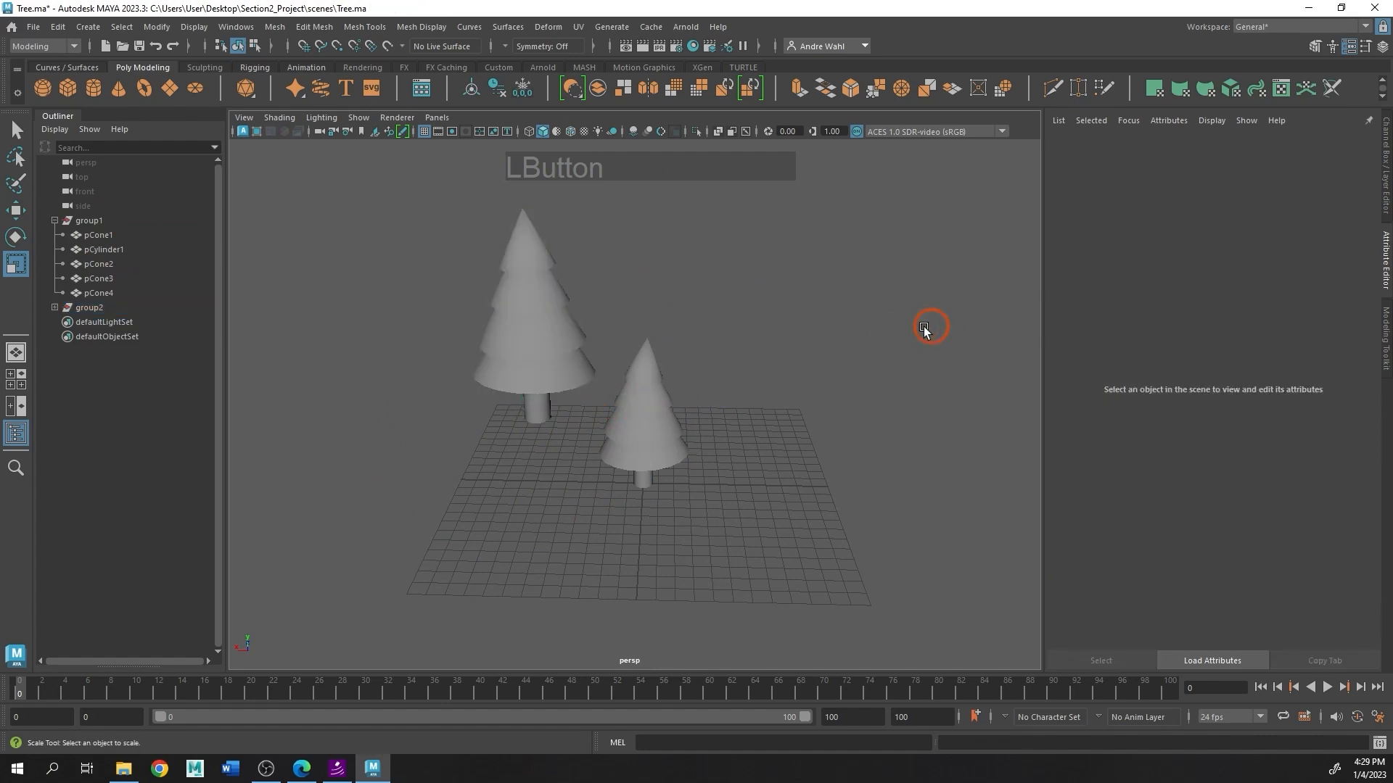
mouse_move(718, 361)
left_mouse_down("alt")
mouse_move(703, 365)
mouse_move(734, 360)
mouse_move(714, 367)
left_mouse_up("alt")
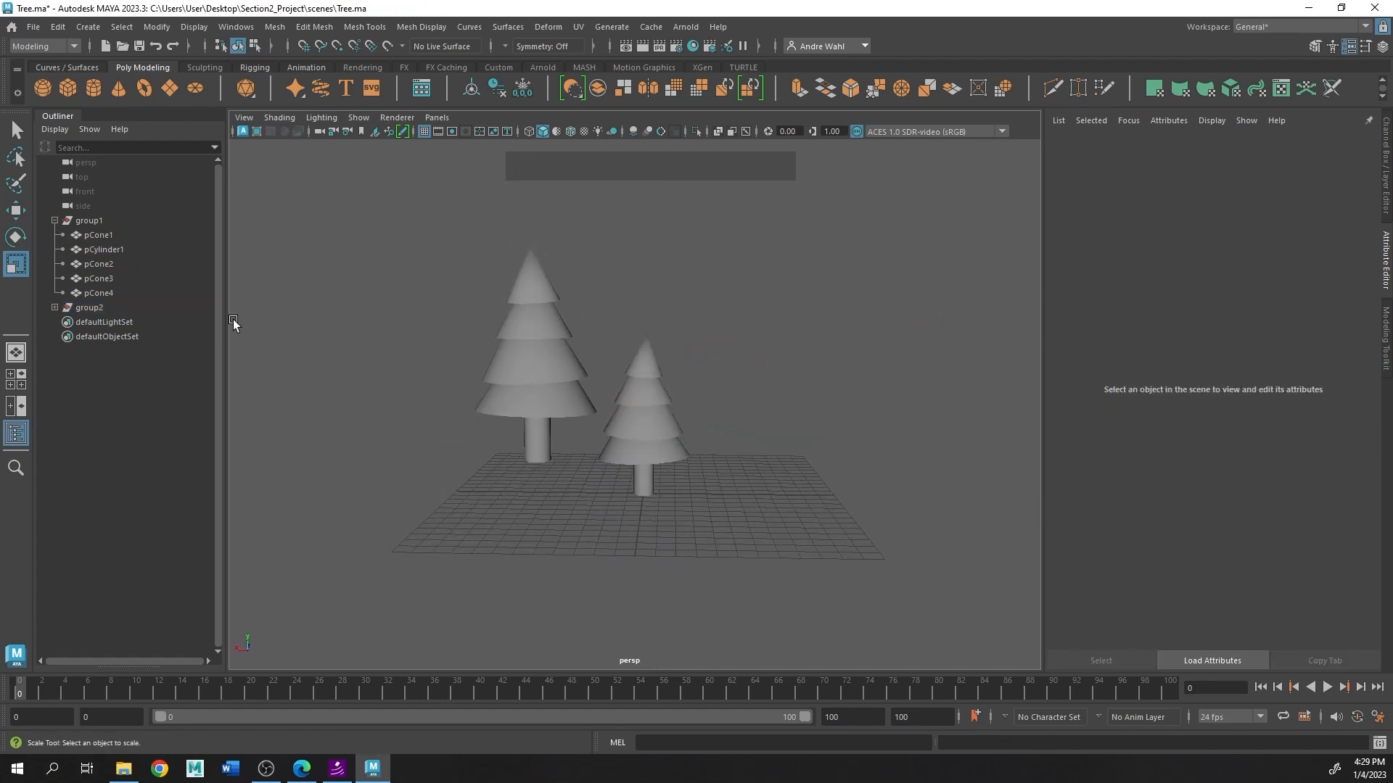
Step: Expand group2 in the Outliner to show its parts, and delete the whole group
left_click(55, 308)
left_click(101, 308)
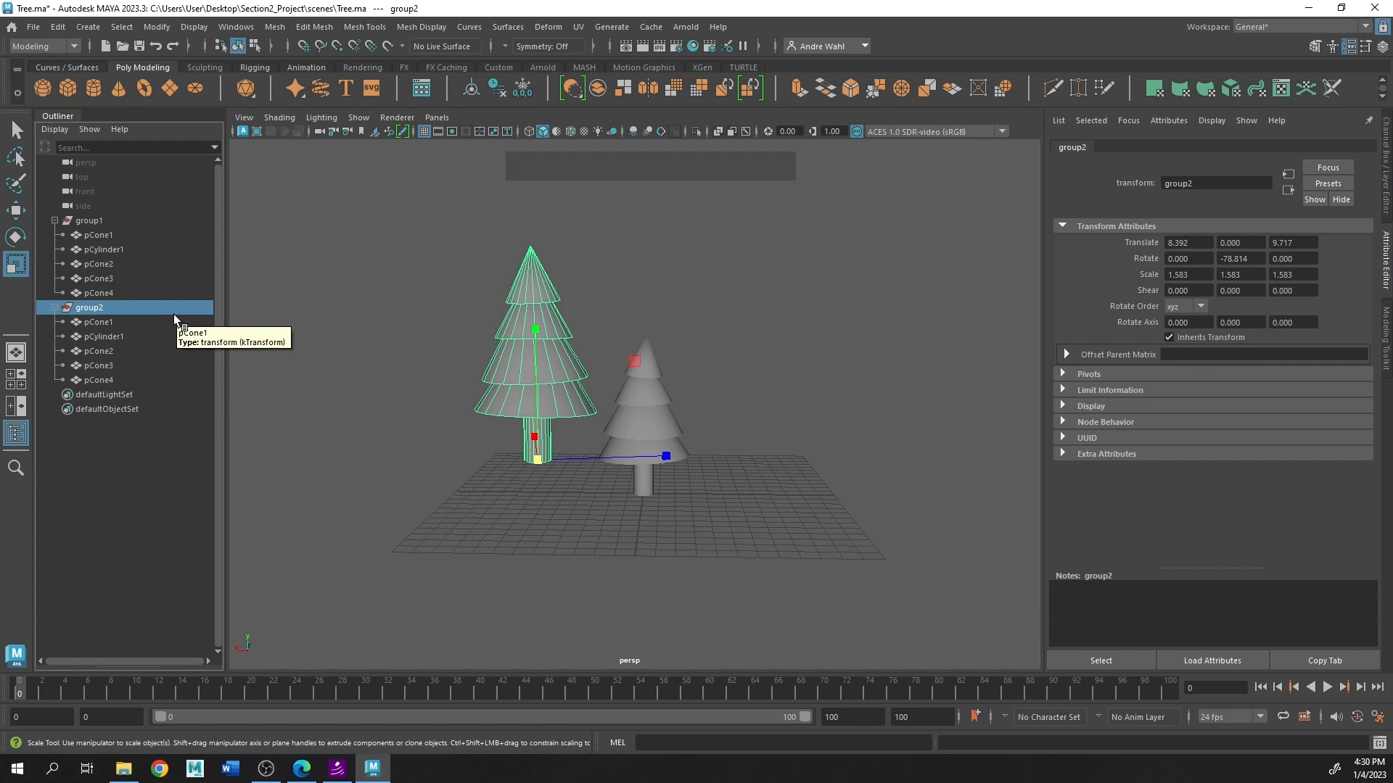
key("Delete")
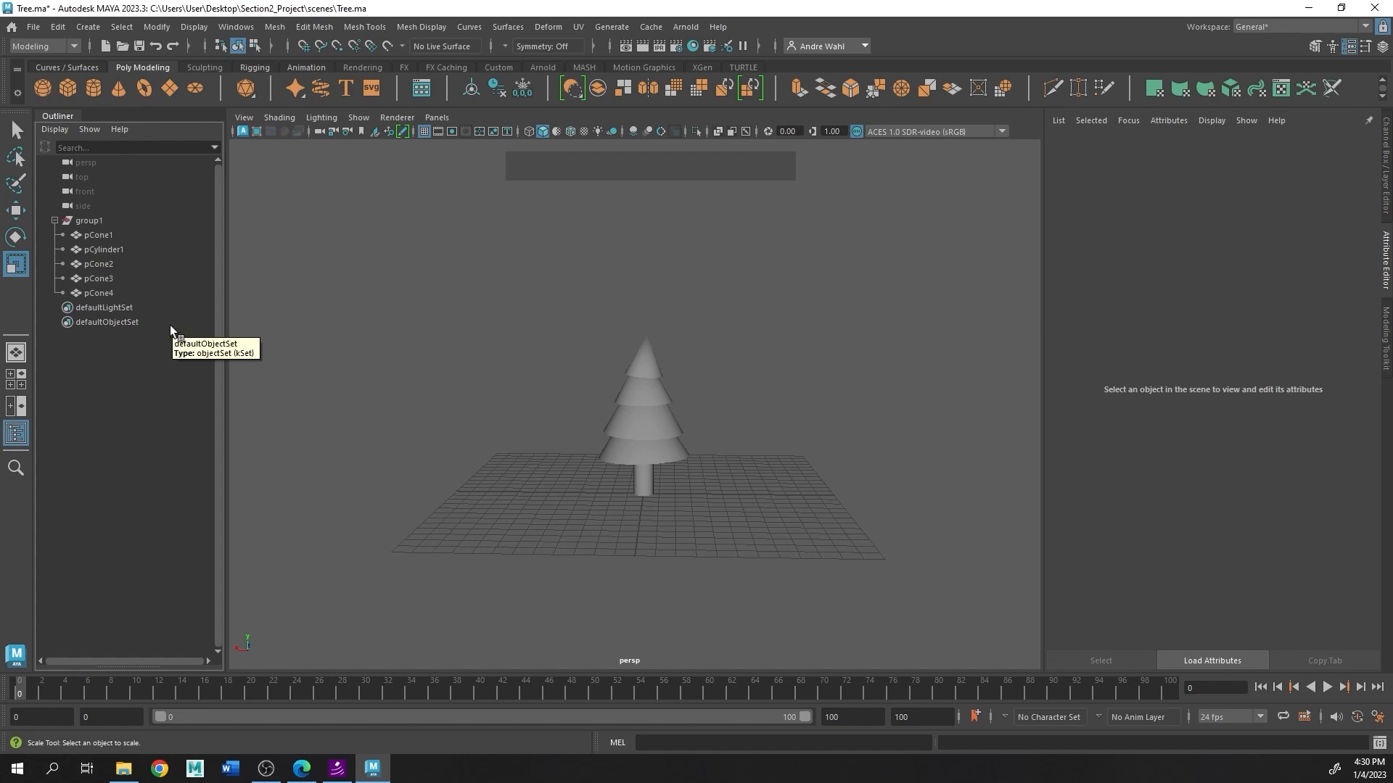
Step: Rename group1 as Tree_001 in the Outliner
left_click(101, 221)
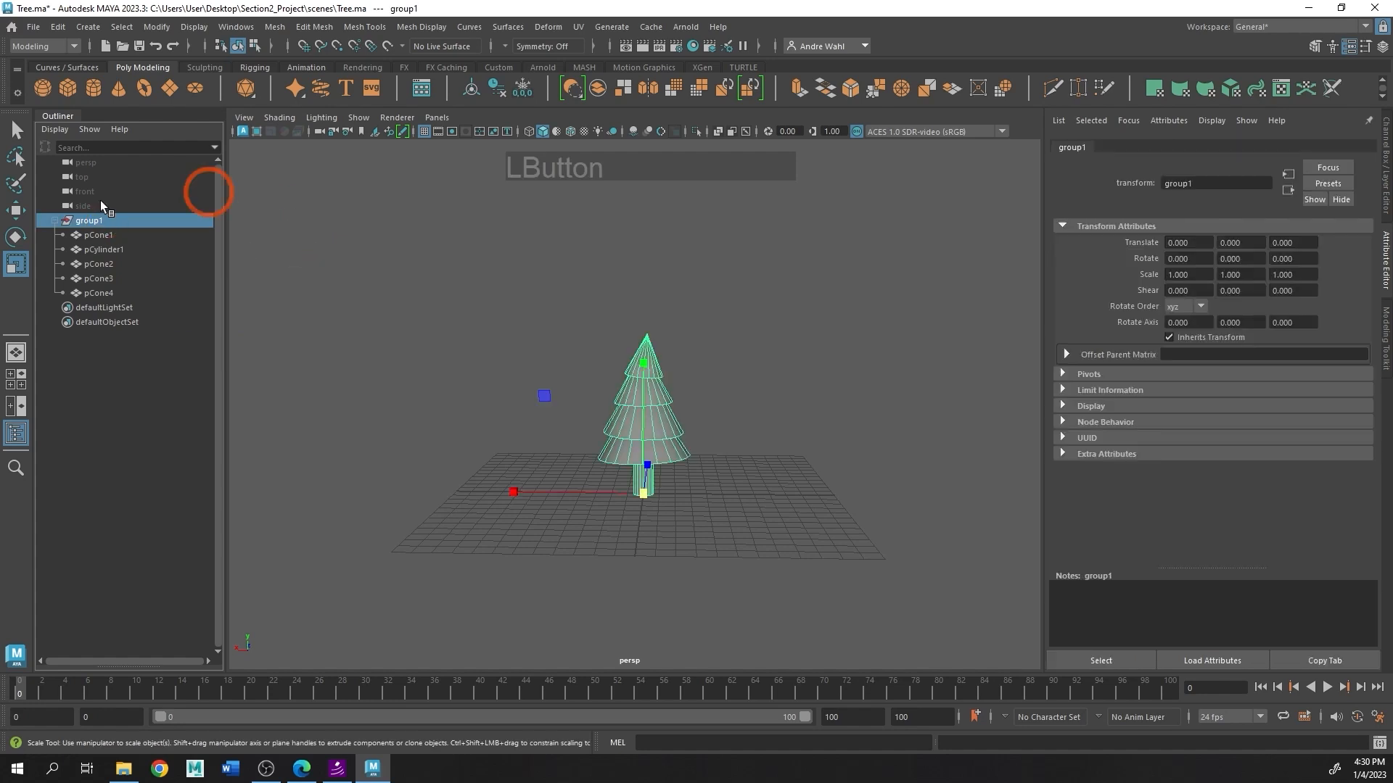
double_click(106, 220)
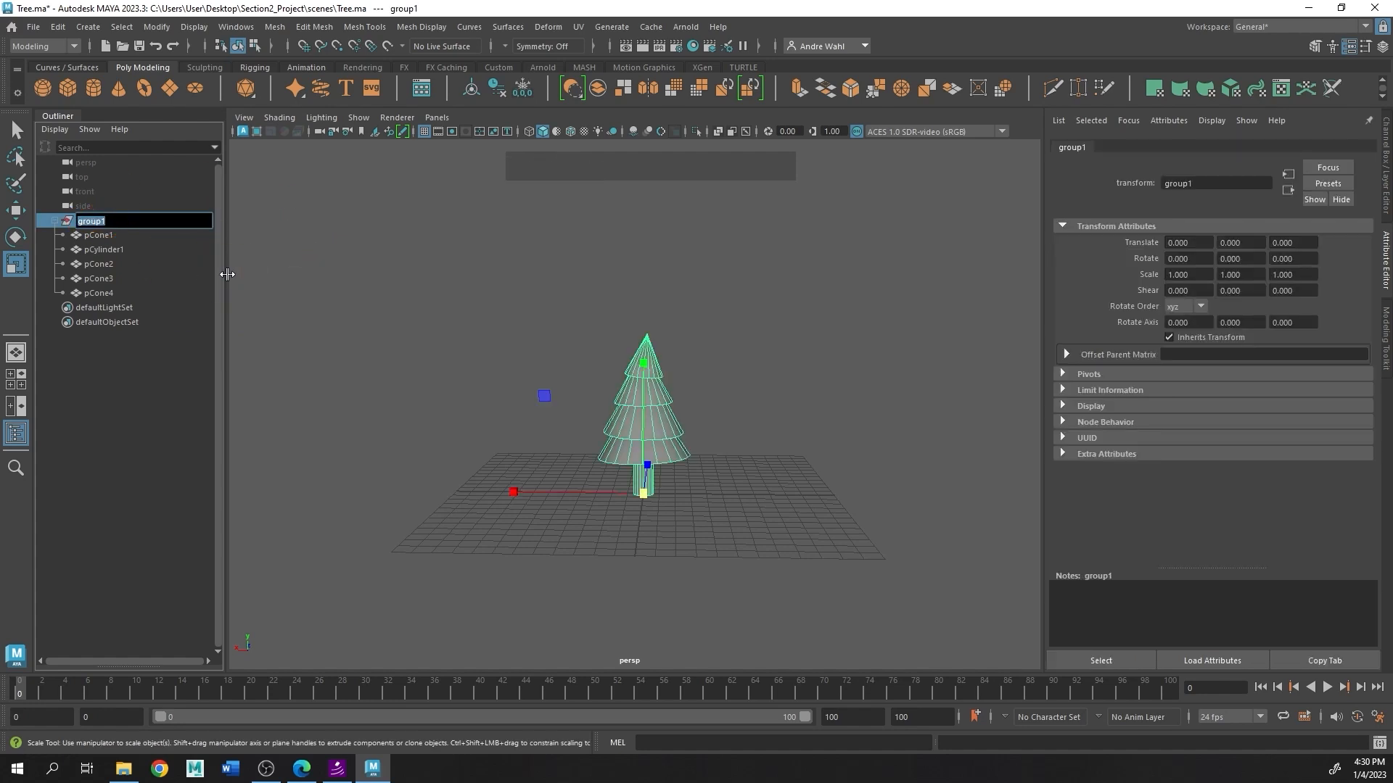
key("shift")
type("Tree")
key("shift")
type("e_001")
key("Return")
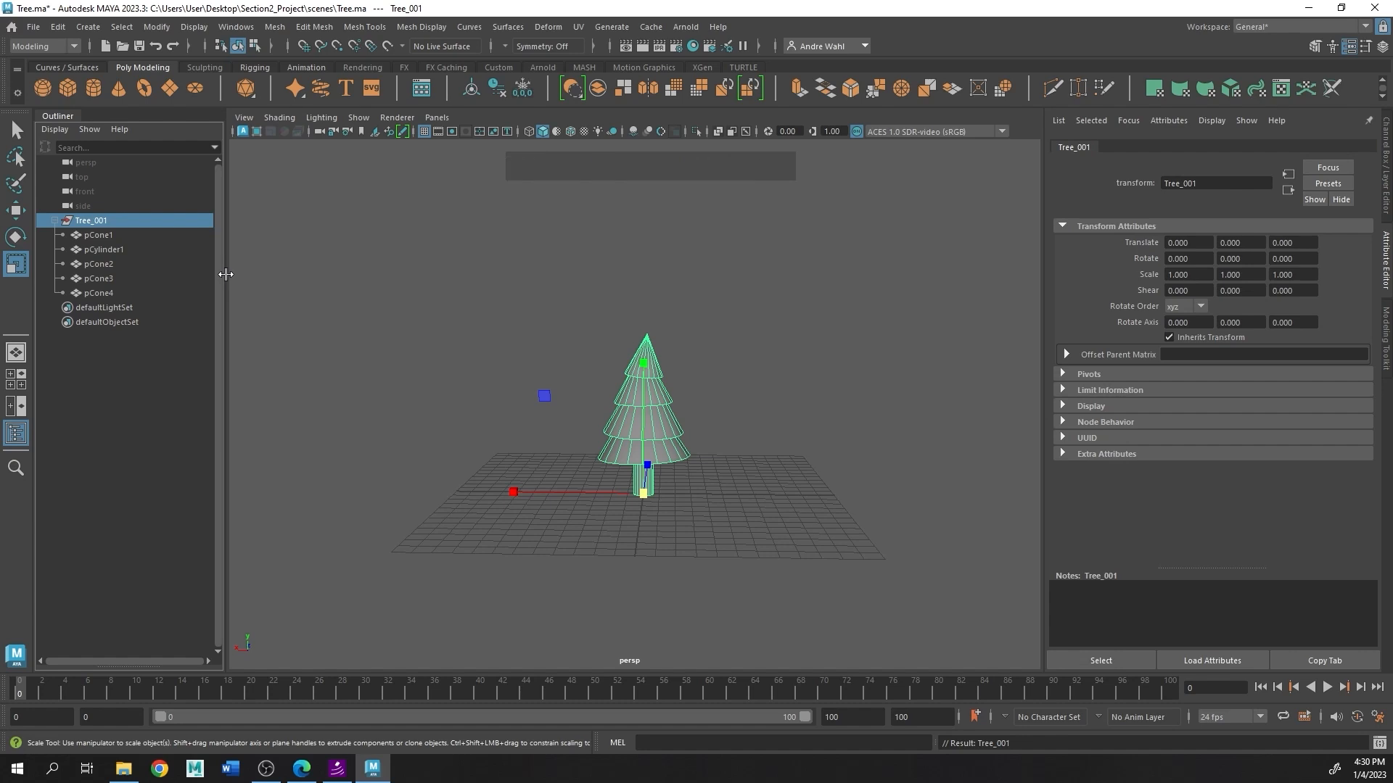
Step: Try duplicating the Tree_001 group four times, and delete the duplicates
left_click(132, 220)
key("ctrl")
key("ctrl+d")
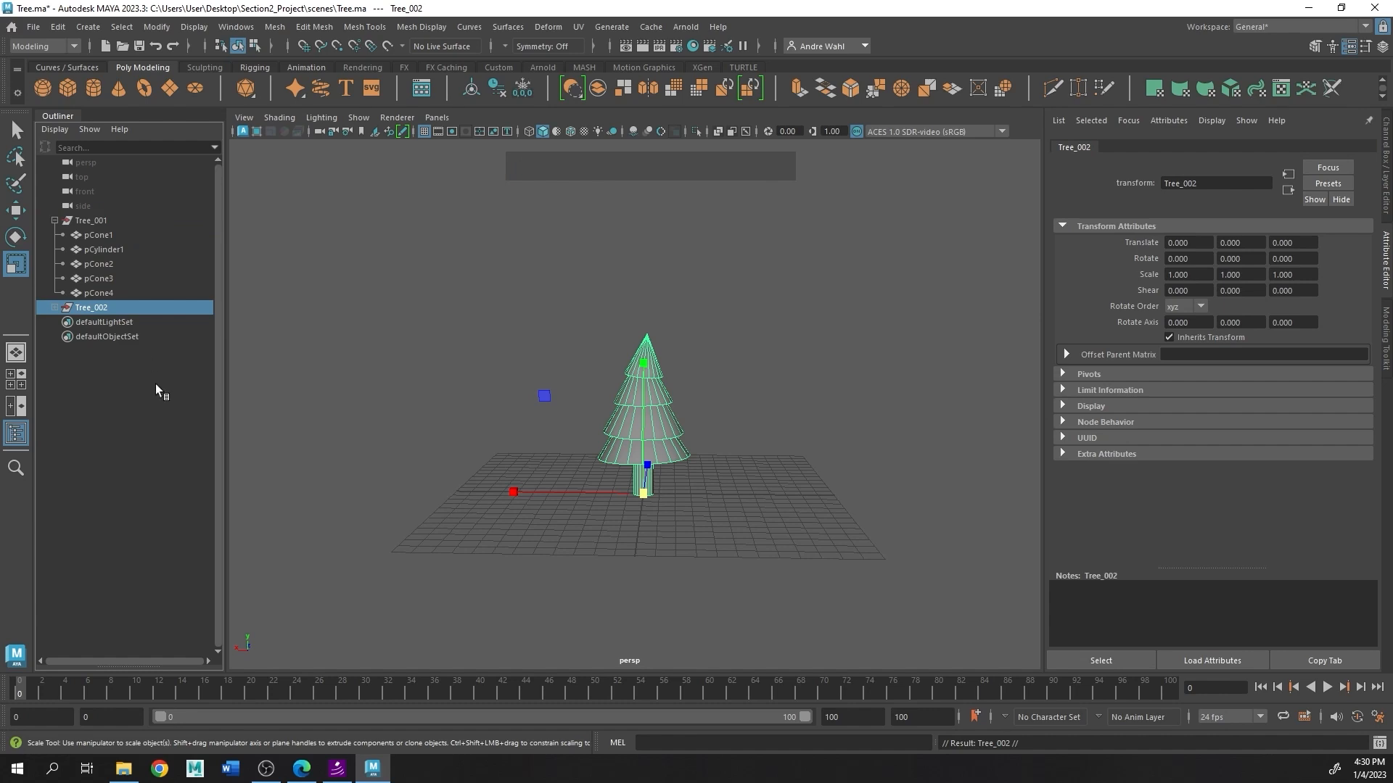
key("ctrl")
key("ctrl+d")
key("ctrl+d")
key("ctrl+d")
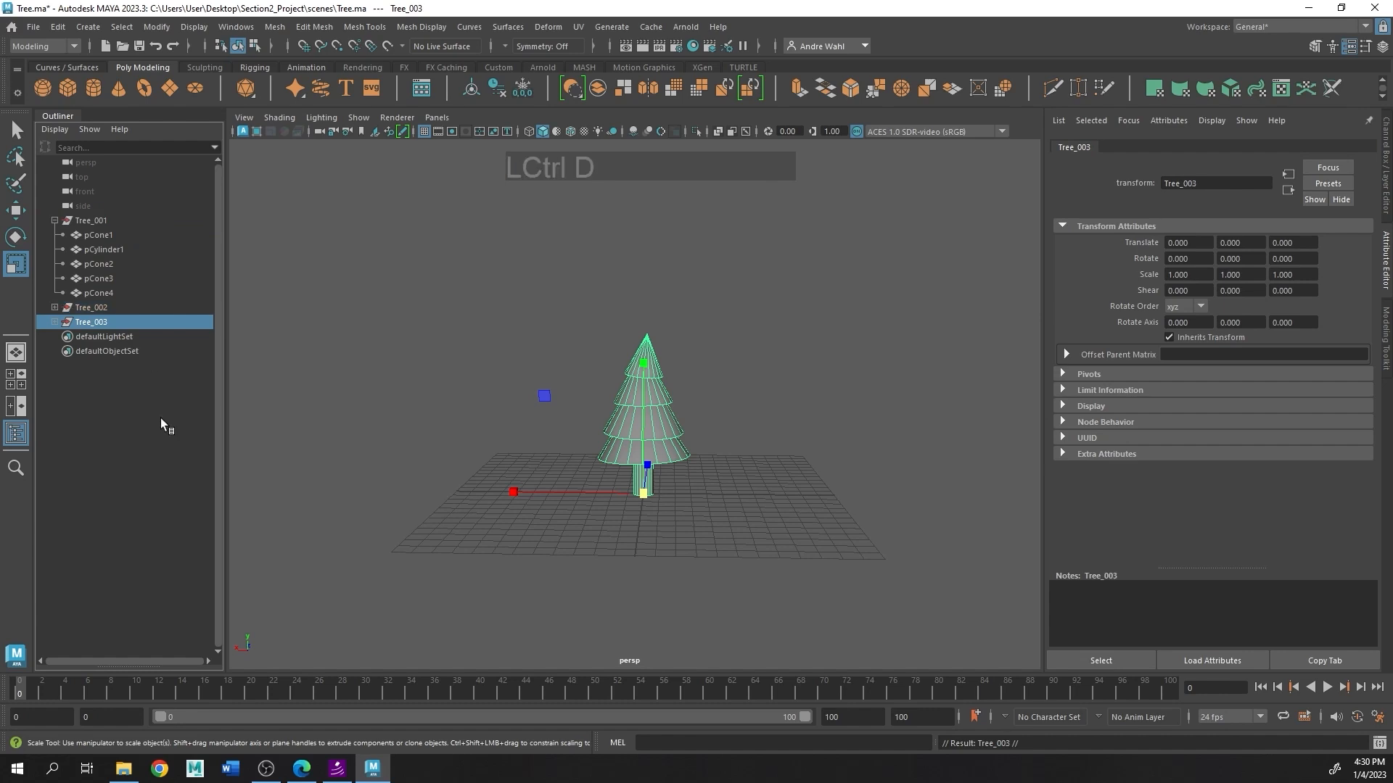
left_click(141, 304, "shift")
key("Delete")
Step: Rename the tree's lowest cone, pCone1, as Treesecment_01 in the Outliner
left_click(110, 231)
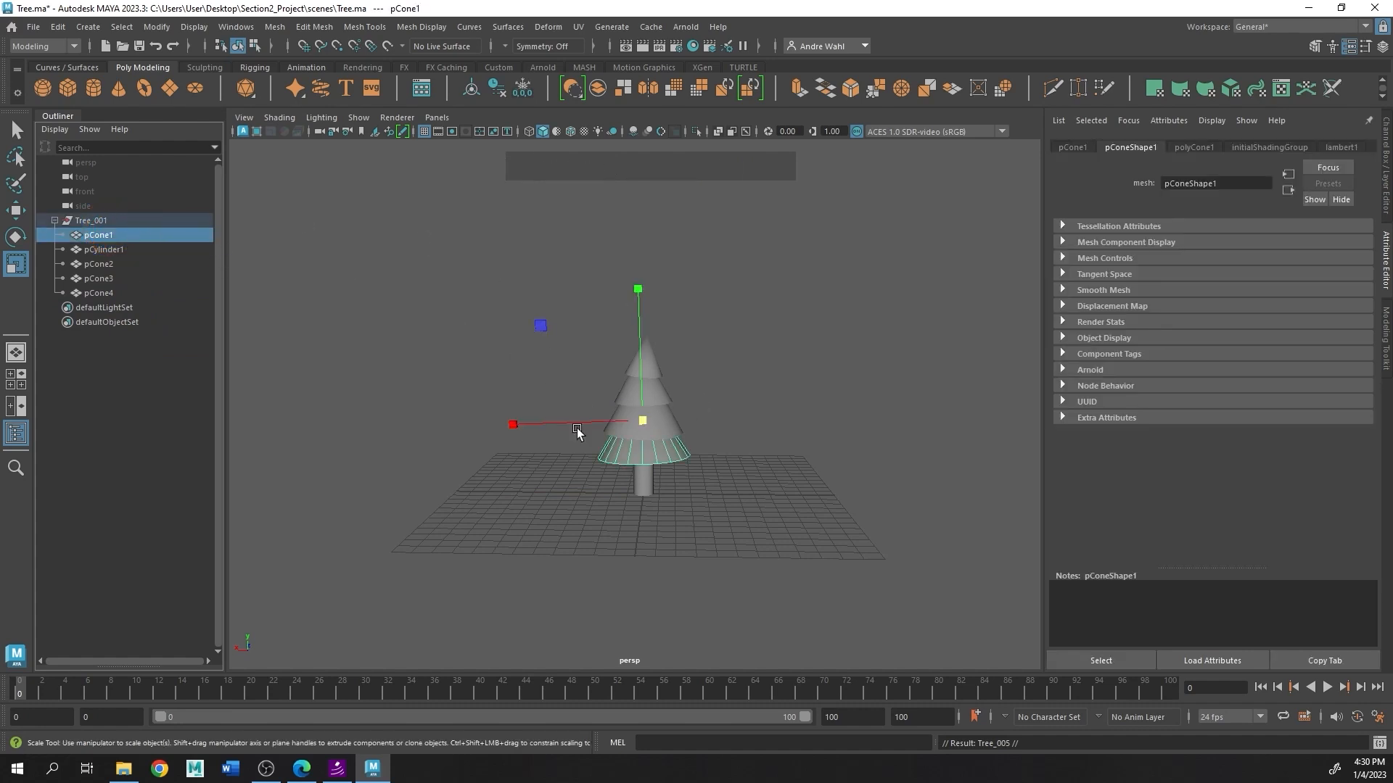
double_click(173, 234)
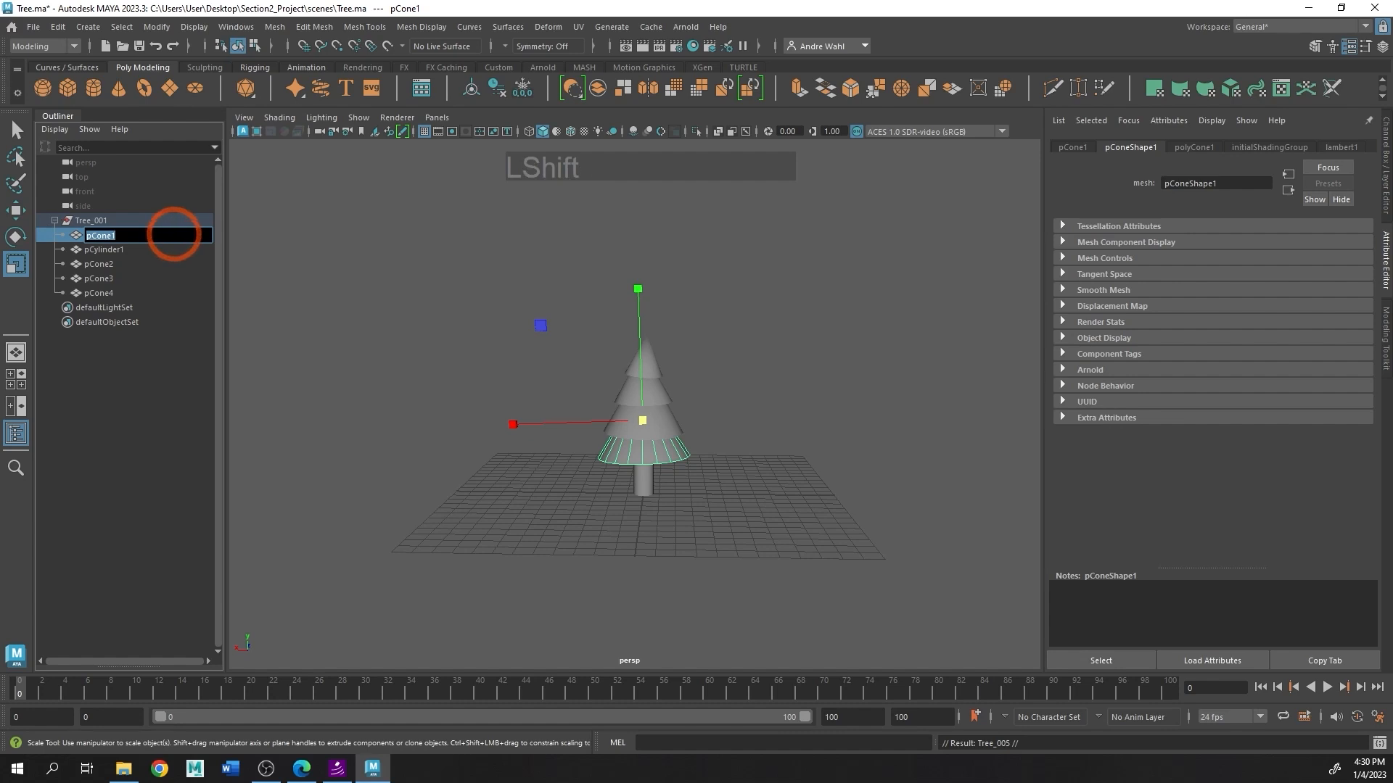
type("Treesecment")
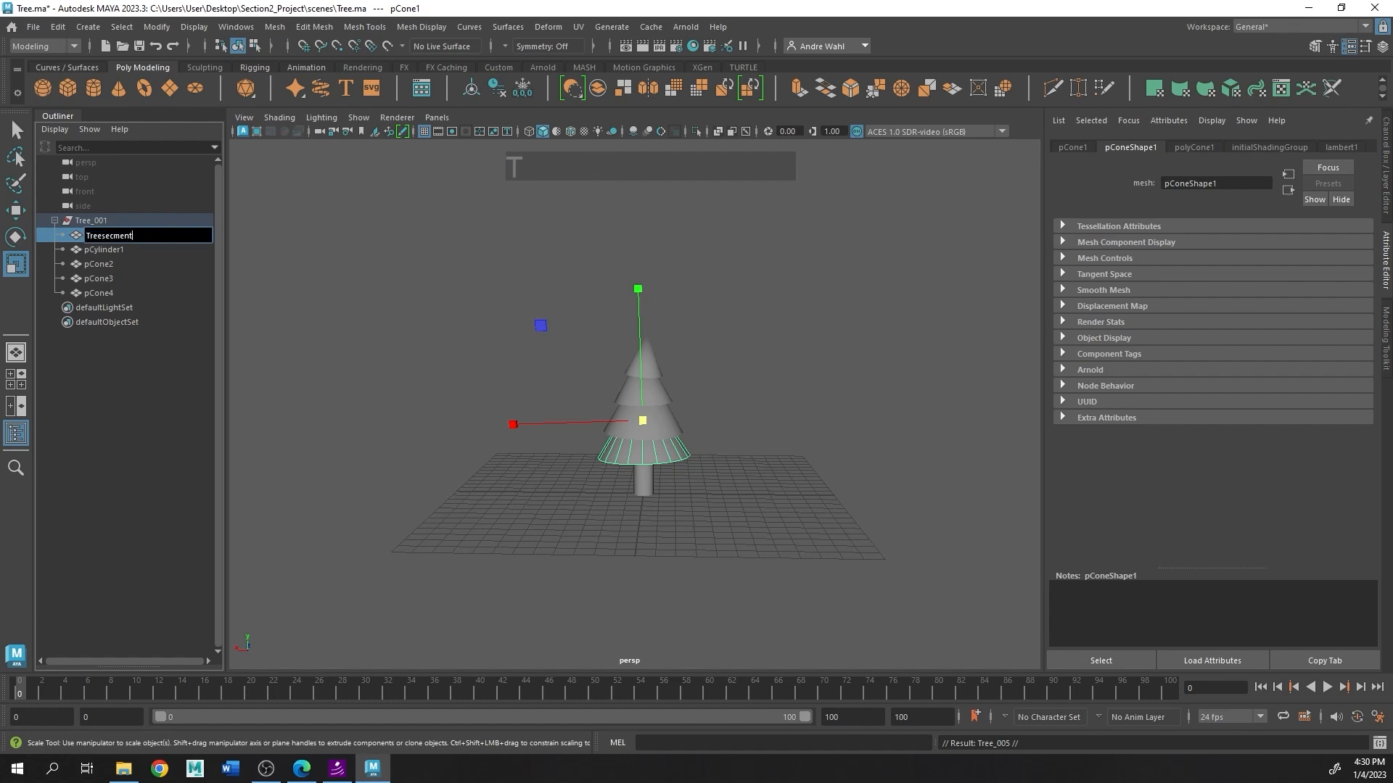
key("shift")
type("_01")
key("Return")
Step: Copy the name Treesecment_01 and reuse it for pCone2 so it becomes Treesecment_02
double_click(172, 234)
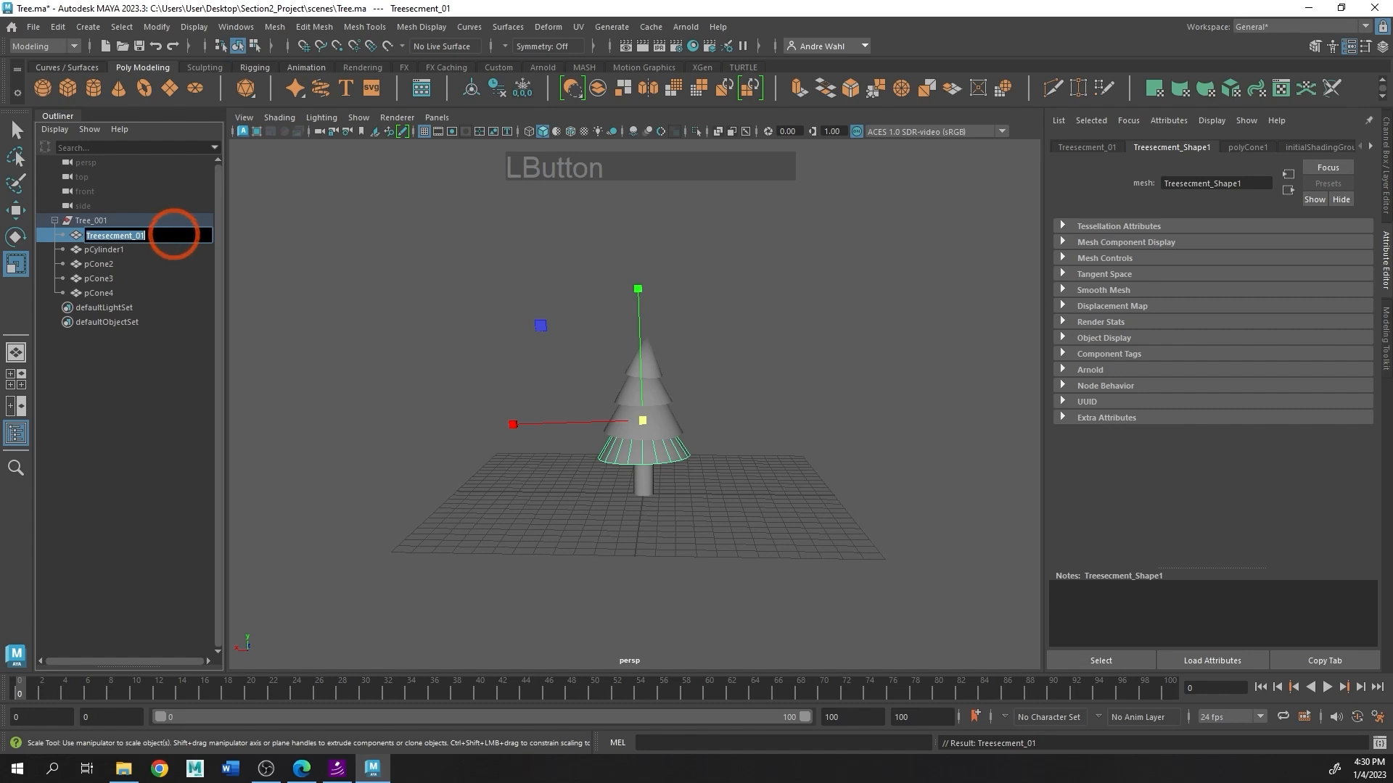
key("ctrl+c")
left_click(145, 251)
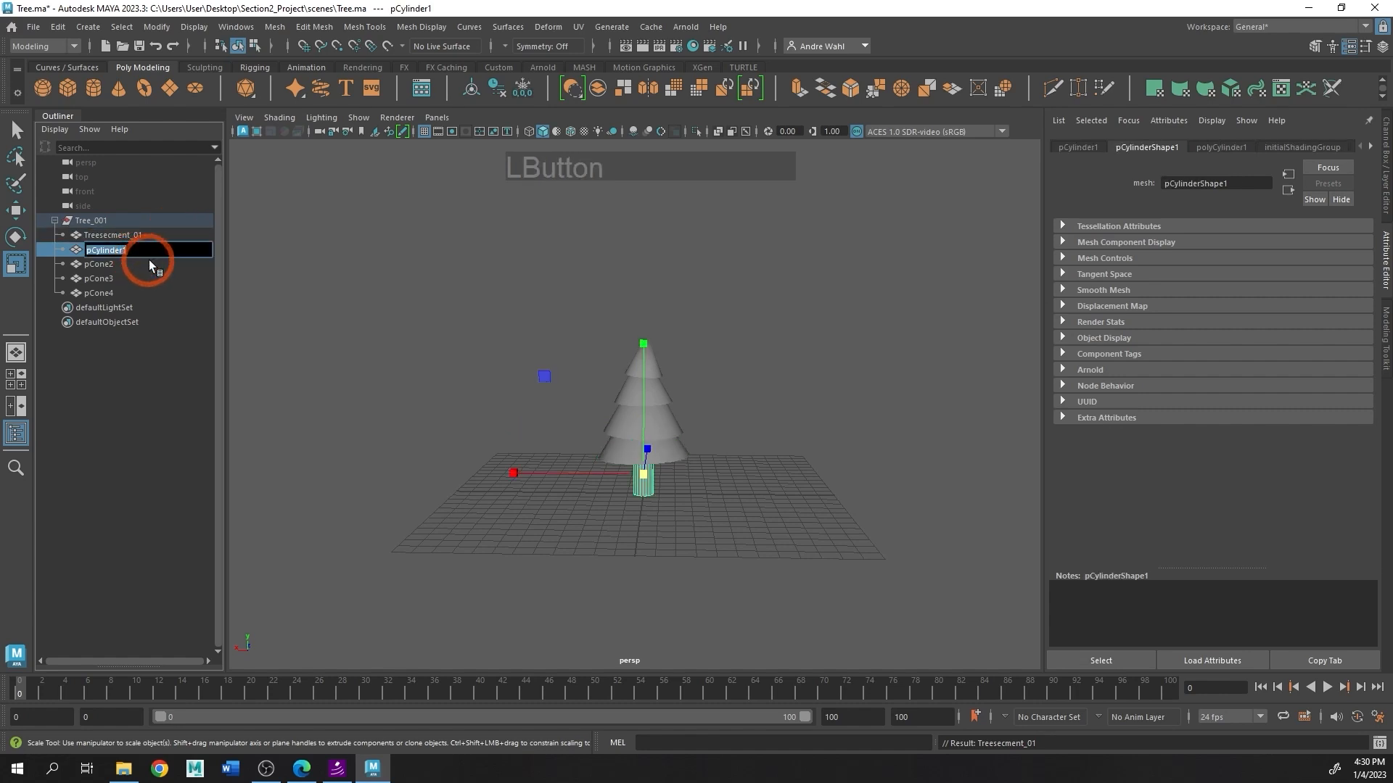
double_click(149, 262)
key("ctrl+v")
key("Return")
Step: Reuse the copied name for pCone3 and pCone4 so they become Treesecment_03 and Treesecment_04
left_click(137, 278)
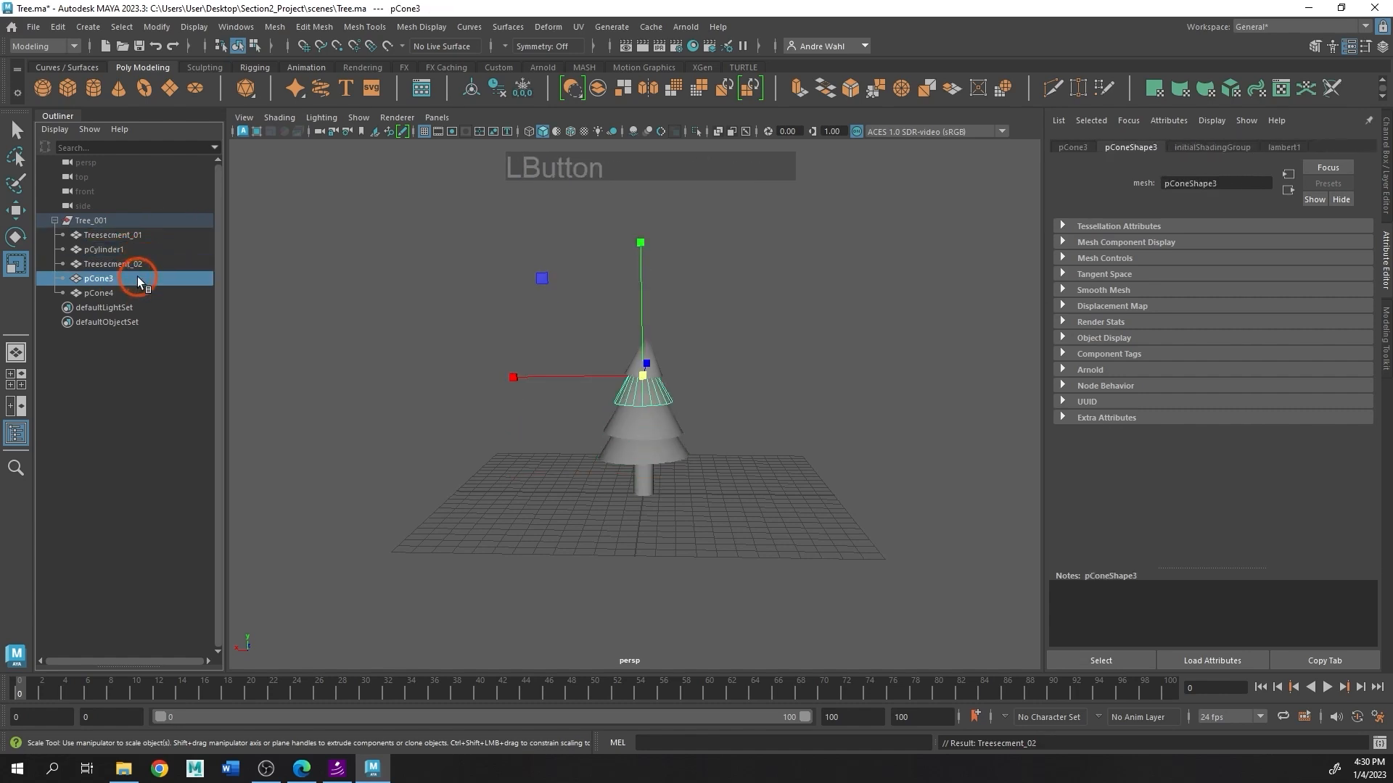
double_click(137, 277)
key("ctrl+v")
key("Return")
left_click(126, 291)
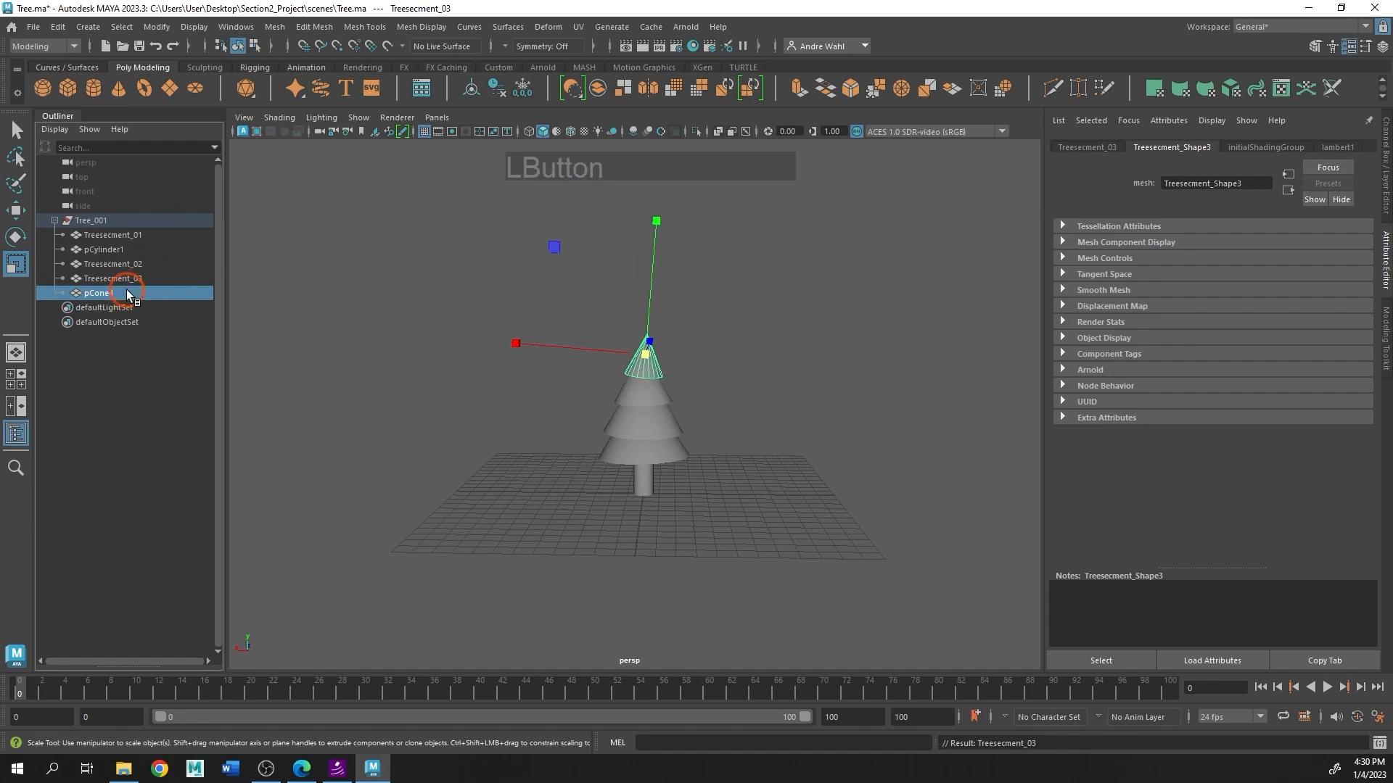
double_click(127, 291)
key("ctrl+v")
key("Return")
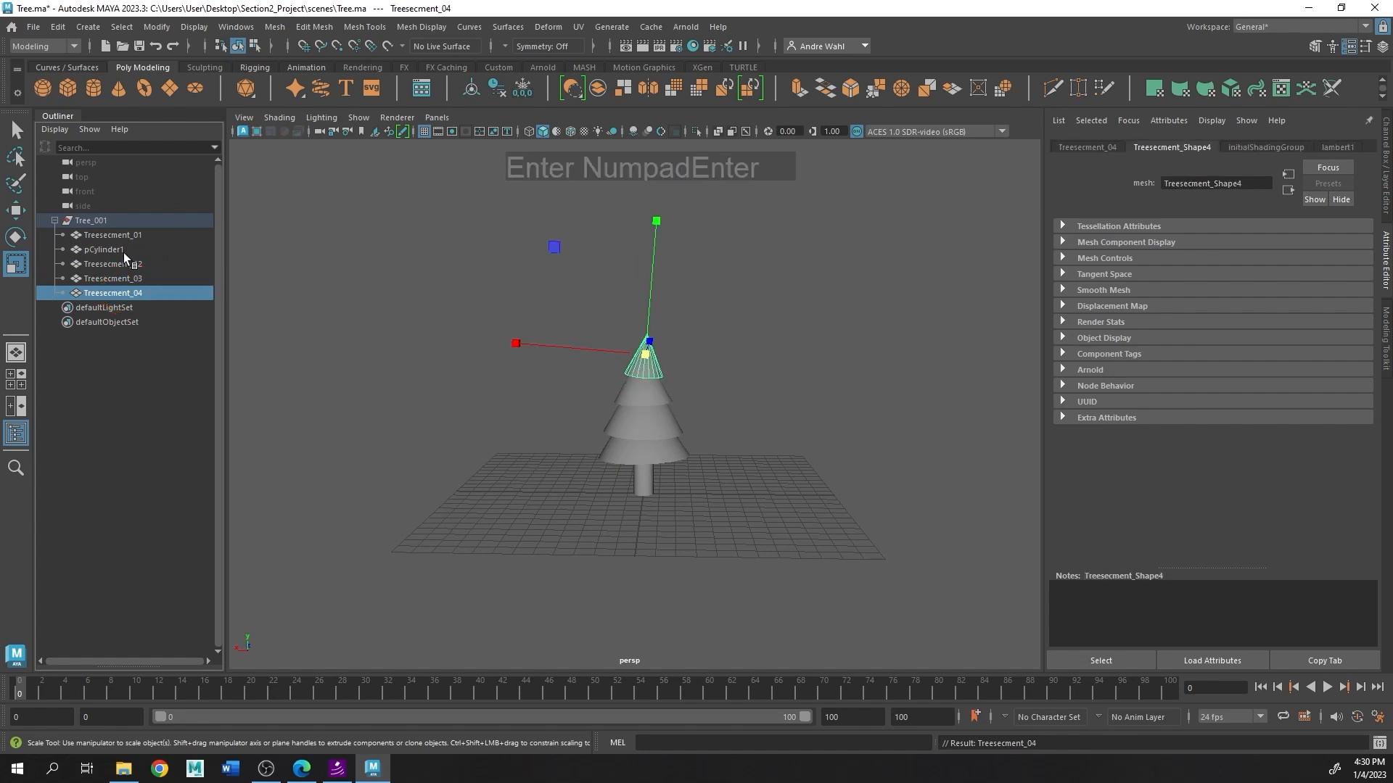
Step: Rename the trunk cylinder, pCylinder1, as Stump in the Outliner
left_click(123, 252)
double_click(123, 253)
type("Stump")
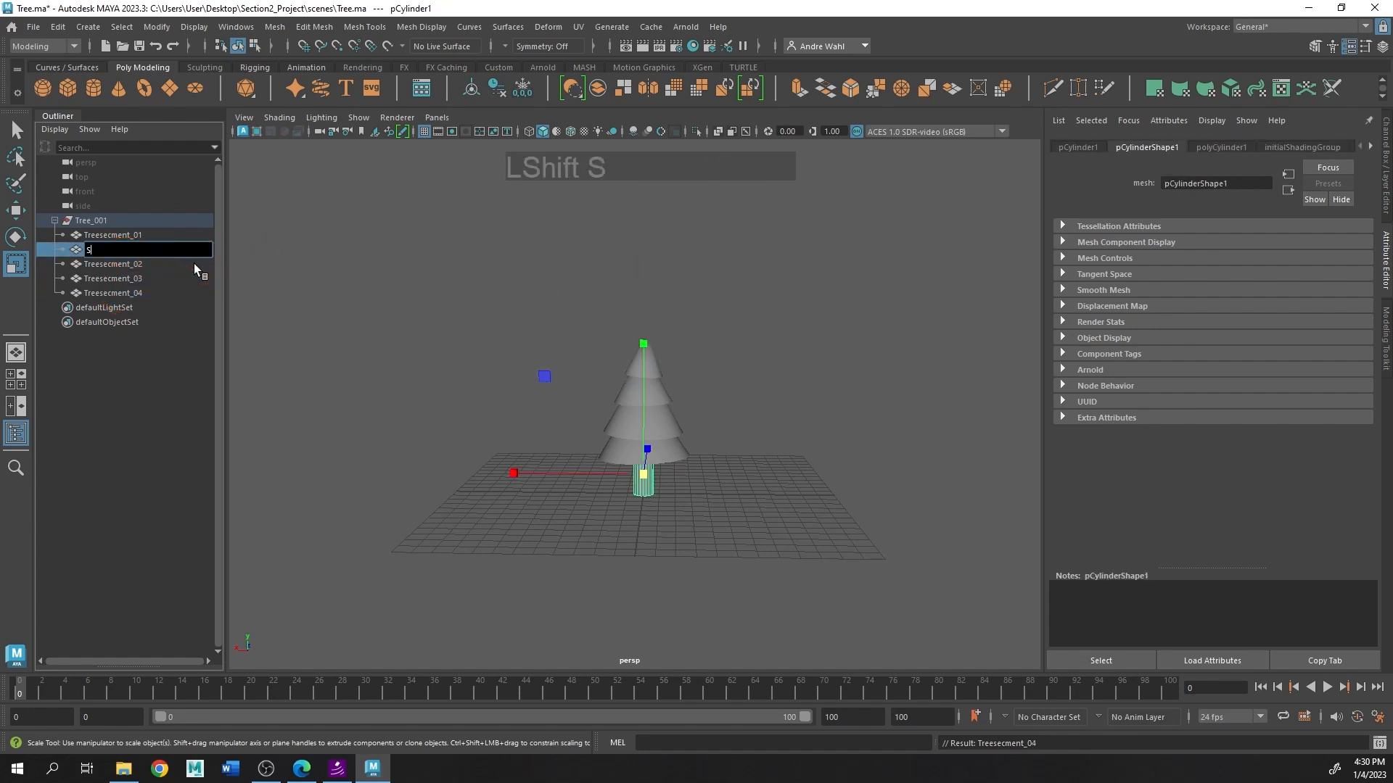
key("Return")
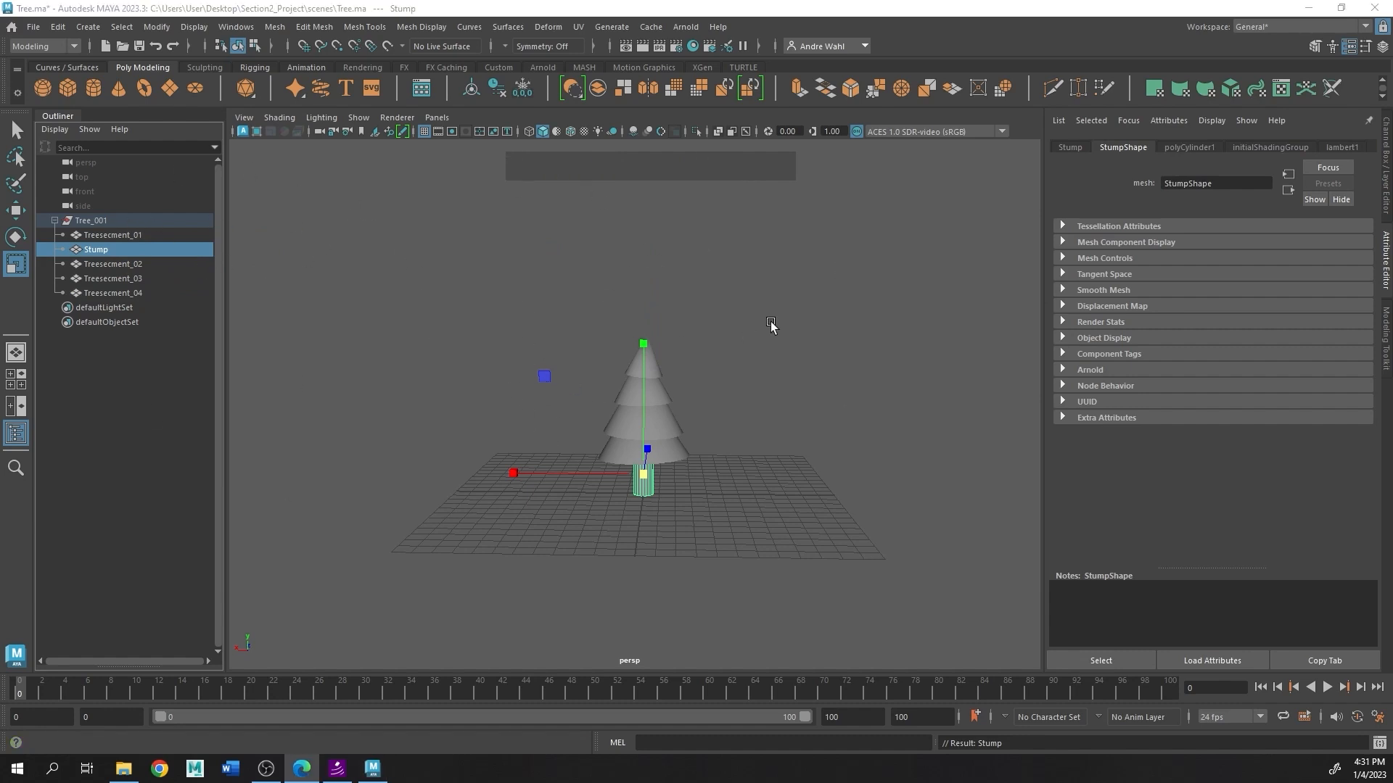
Step: Slightly flatten the tree's middle cone segments with vertical scaling, taking Treesecment_03 to about 1.735 in Y
left_click(703, 345)
left_click(654, 354)
right_click_drag(655, 354, 873, 345, "alt")
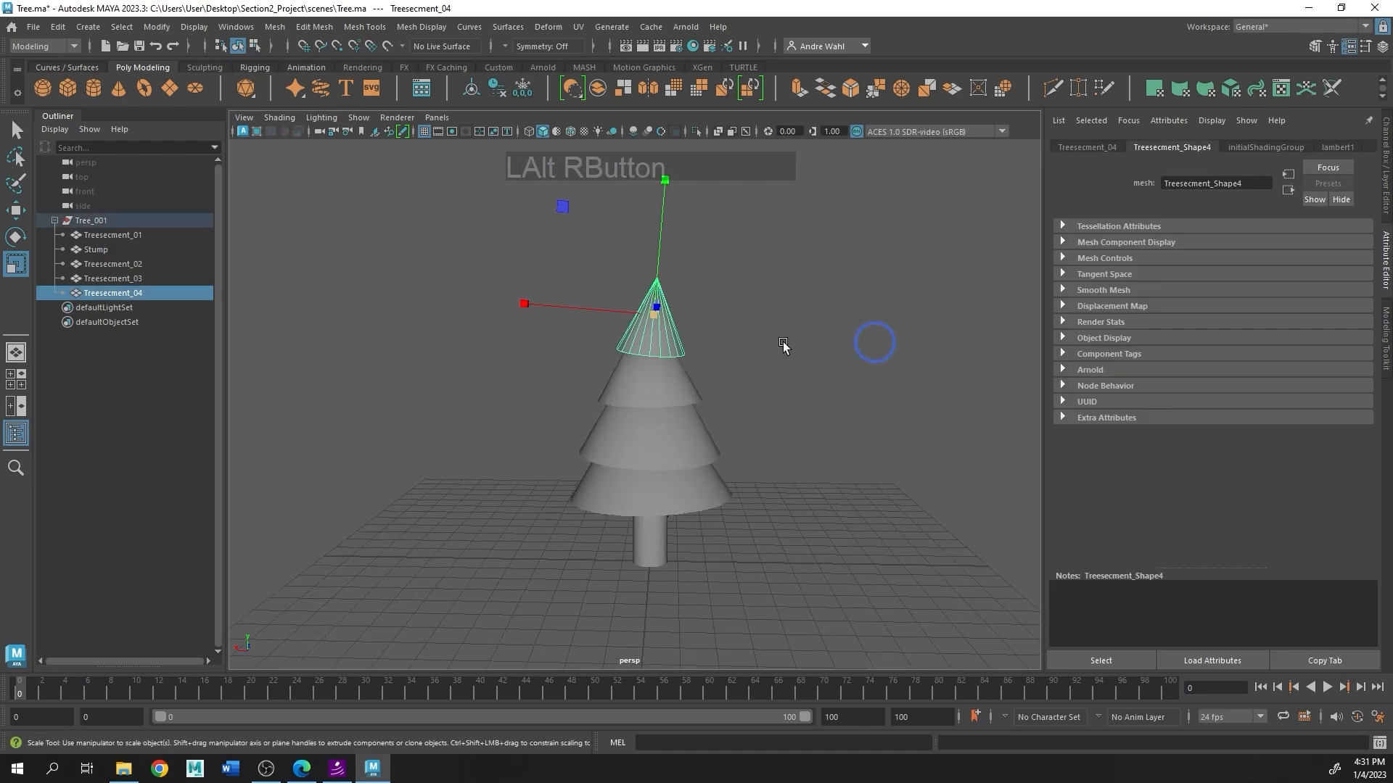
left_click_drag(775, 340, 684, 335, "alt")
middle_click_drag(676, 338, 664, 406, "alt")
left_click_drag(641, 243, 646, 293)
left_click(671, 438)
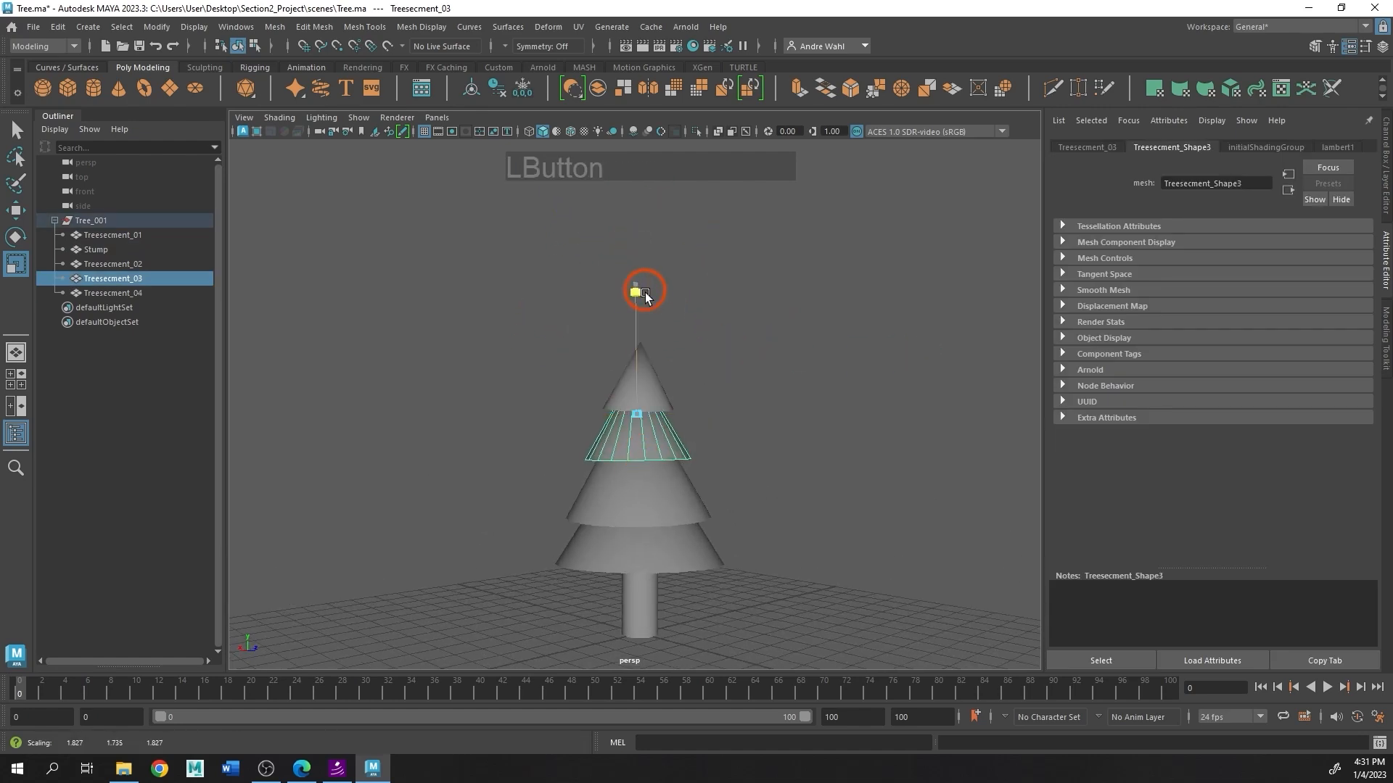
left_click(677, 450)
left_click_drag(641, 345, 641, 353)
Step: Clear the selection and save the current tree scene under its existing file name
left_click(808, 414)
left_click_drag(839, 456, 664, 411, "alt")
middle_click_drag(665, 411, 706, 398, "alt")
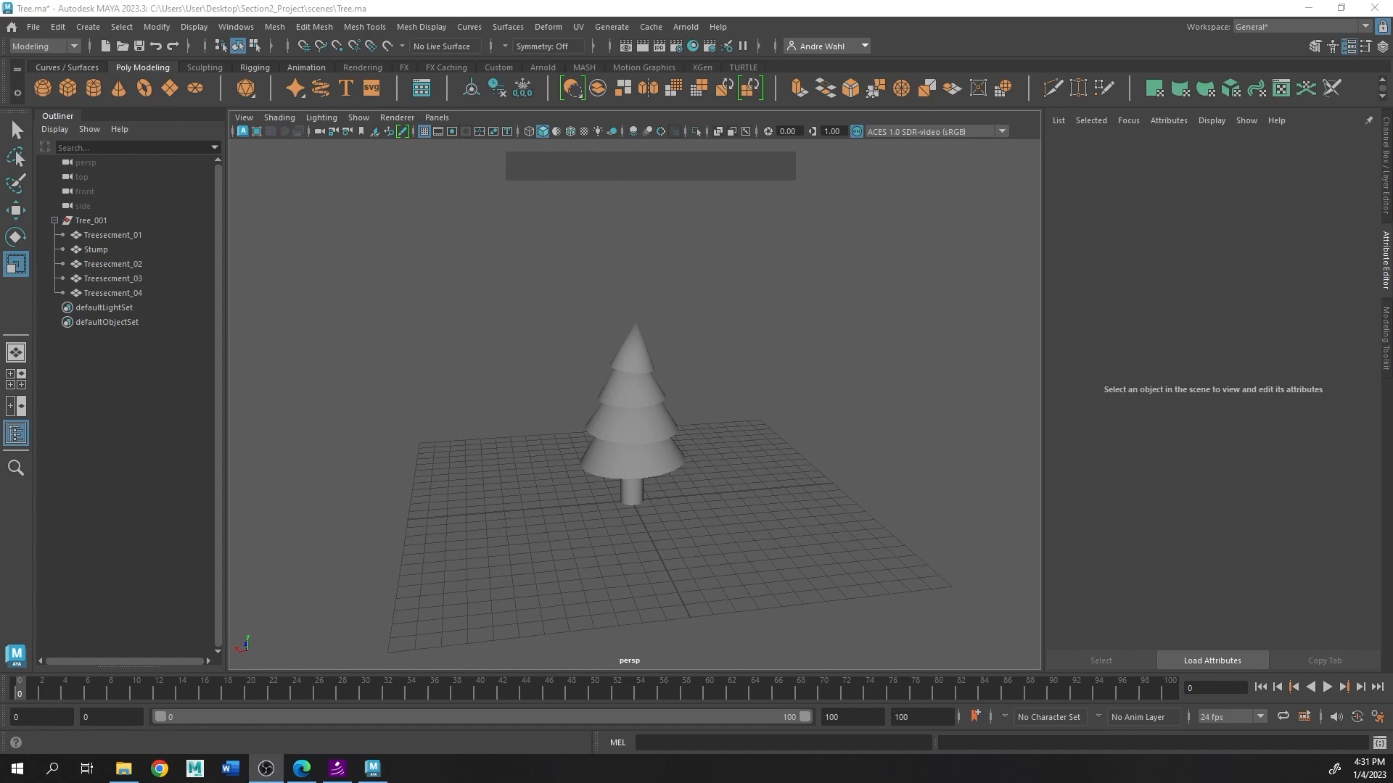
left_click(36, 29)
left_click(32, 32)
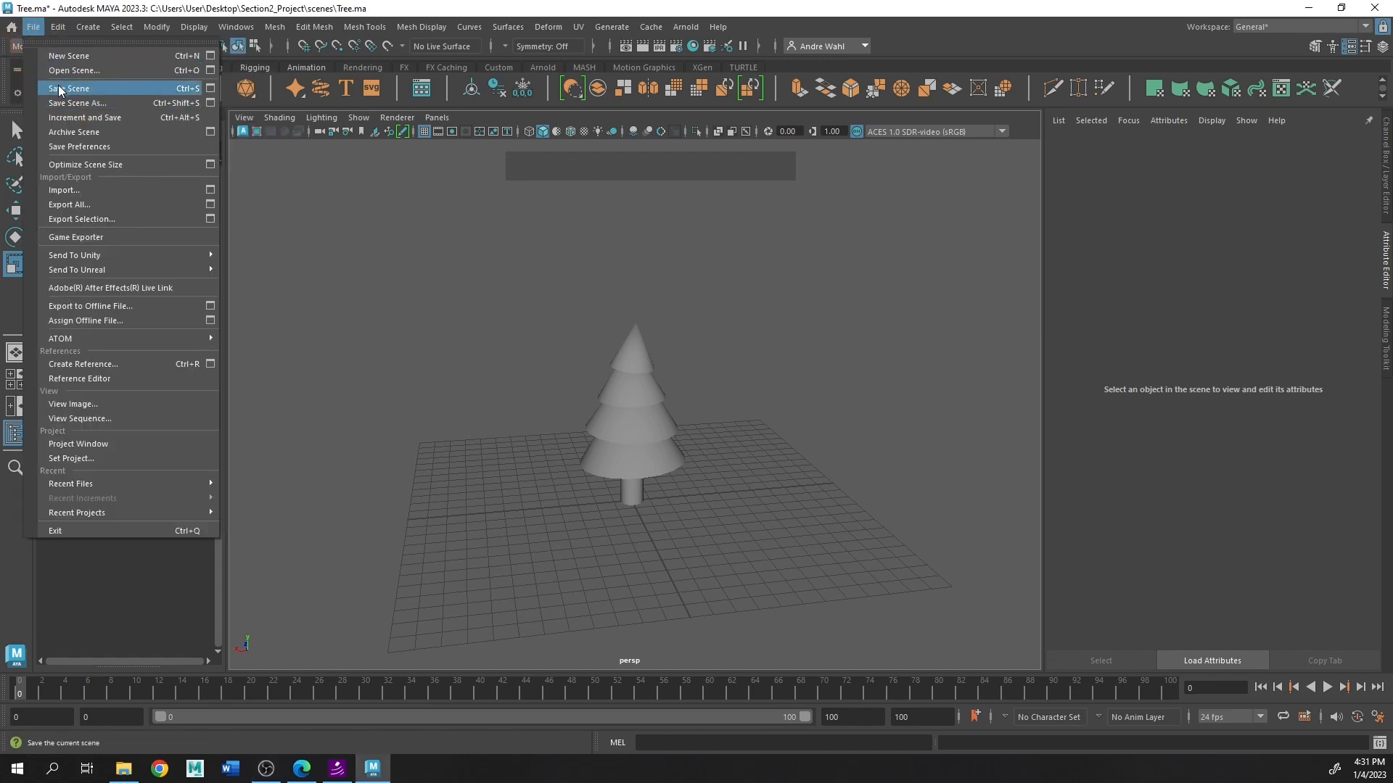
left_click(58, 84)
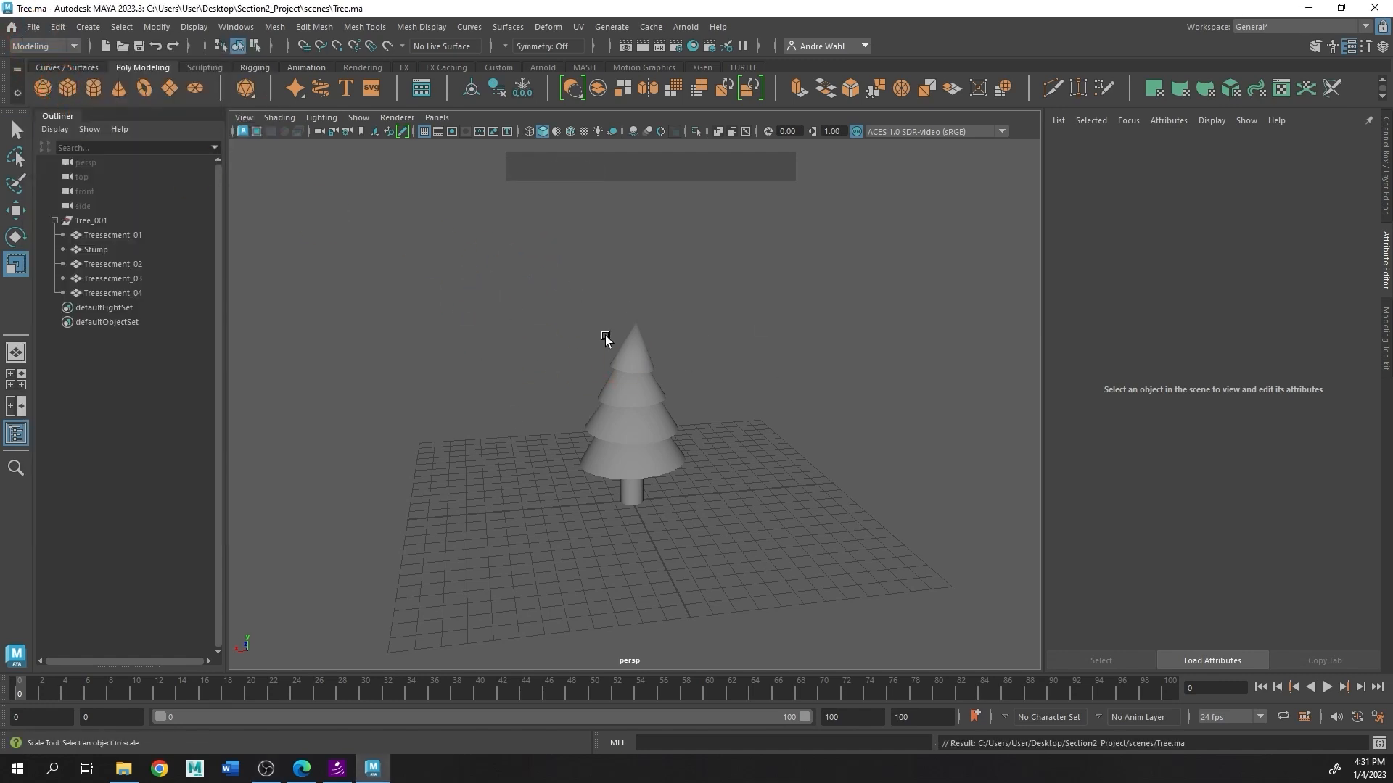